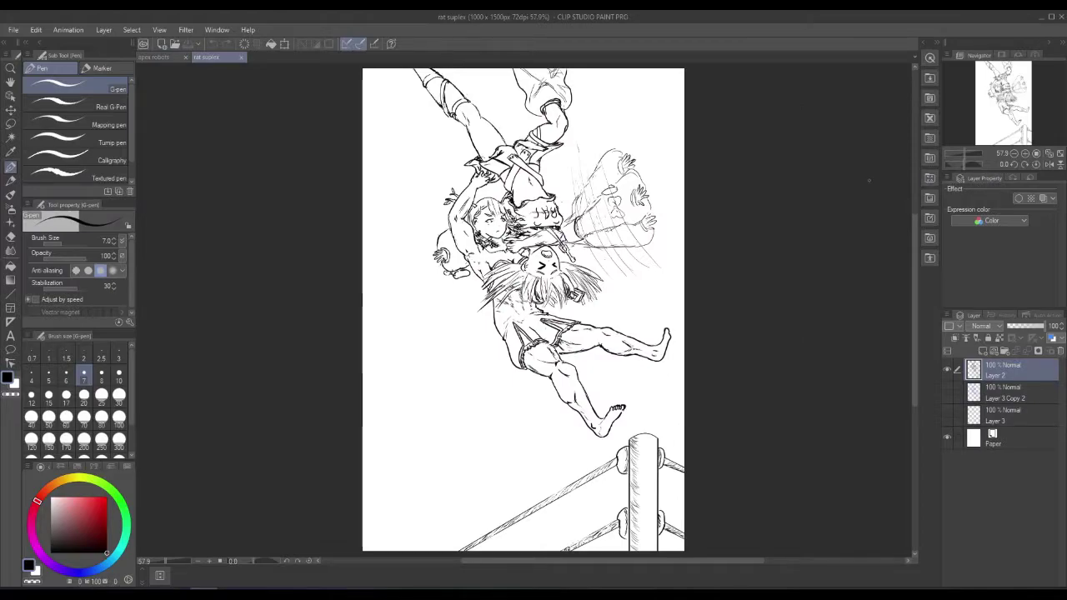
pyautogui.scroll(1, 913, 239)
pyautogui.moveTo(914, 235); pyautogui.dragTo(914, 237)
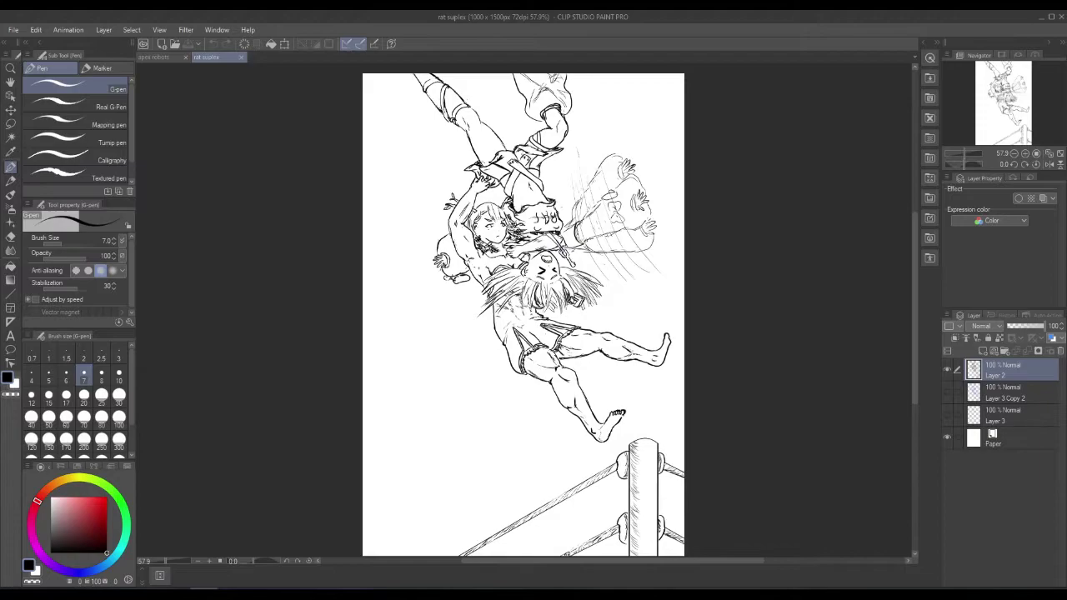
pyautogui.moveTo(915, 249)
pyautogui.mouseDown()
pyautogui.moveTo(916, 257)
pyautogui.moveTo(920, 249)
pyautogui.mouseUp()
pyautogui.moveTo(915, 256); pyautogui.dragTo(916, 258)
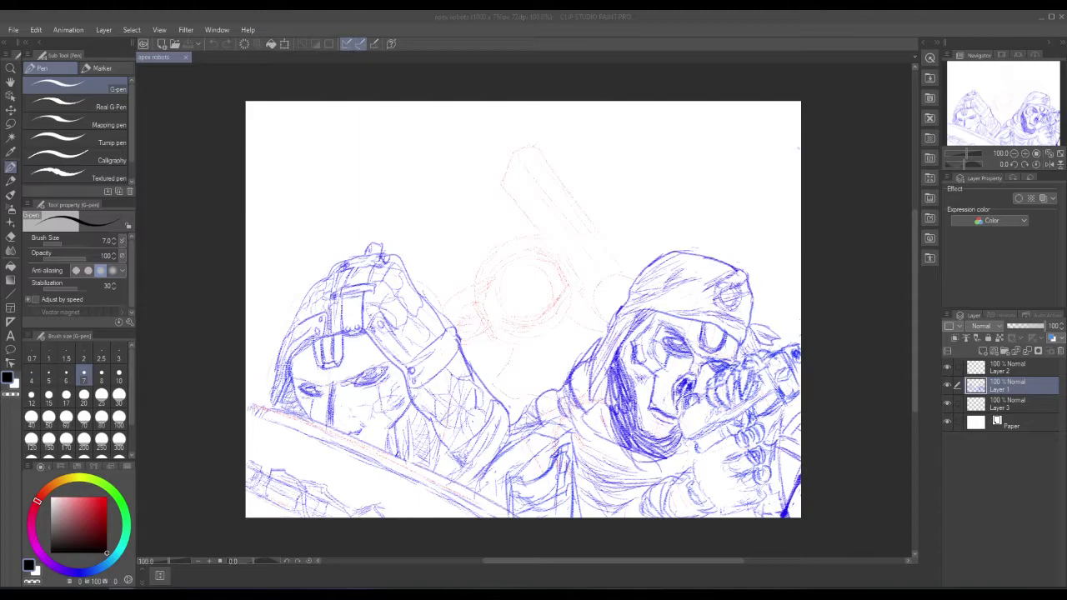
# - Select the nose of the hooded skull figure with the Lasso, shift it slightly up and to the right, and deselect it
pyautogui.moveTo(1066, 77); pyautogui.dragTo(1066, 152)
pyautogui.click(11, 68)
pyautogui.moveTo(578, 333)
pyautogui.mouseDown()
pyautogui.moveTo(704, 350)
pyautogui.moveTo(619, 350)
pyautogui.mouseUp()
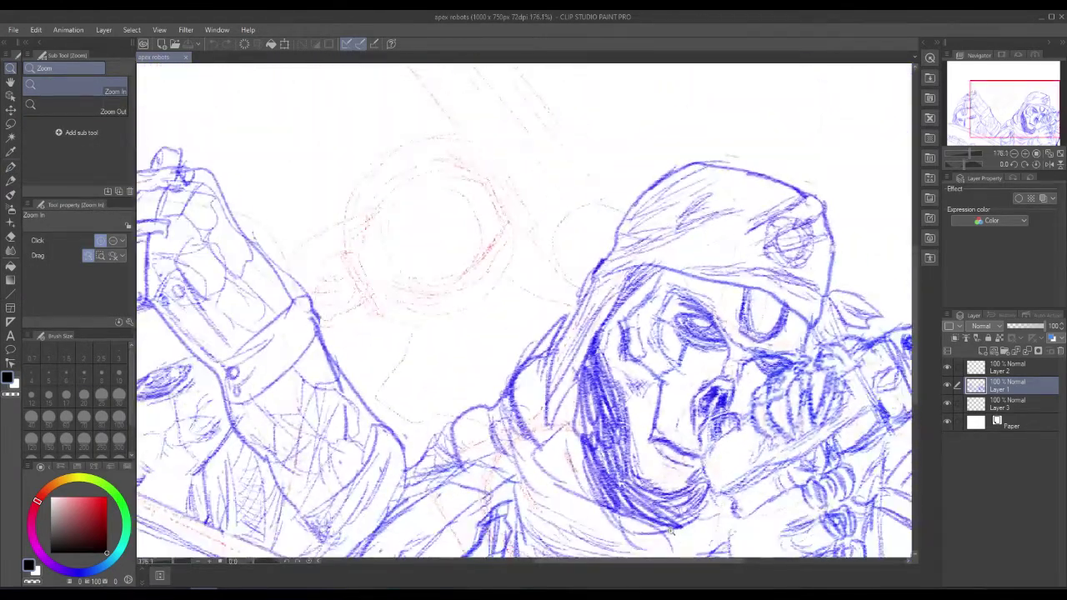
pyautogui.moveTo(686, 560); pyautogui.dragTo(715, 561)
pyautogui.moveTo(914, 303); pyautogui.dragTo(914, 309)
pyautogui.click(11, 182)
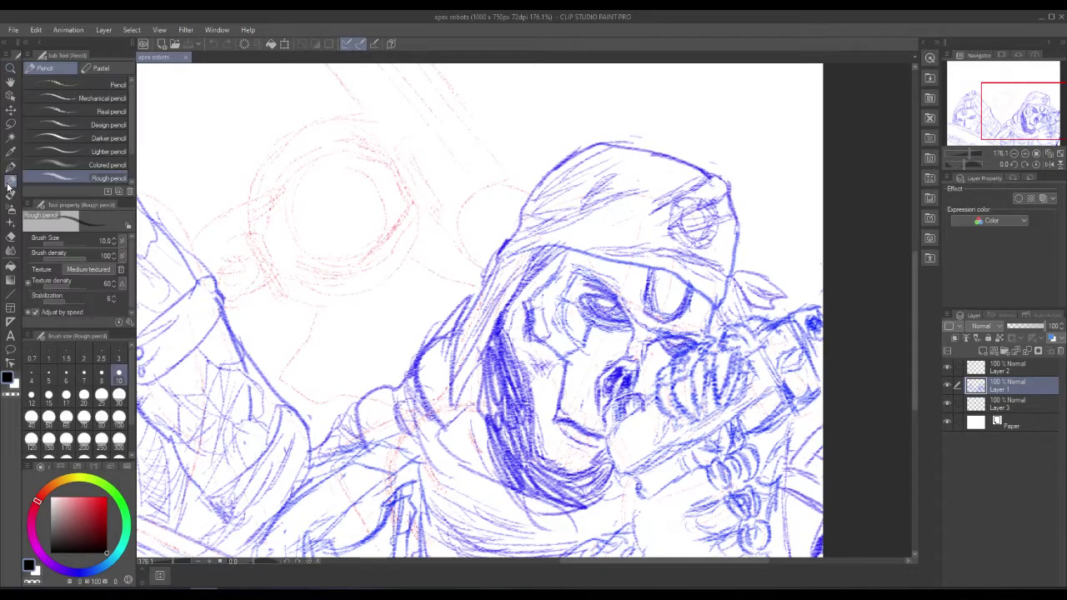
pyautogui.click(11, 124)
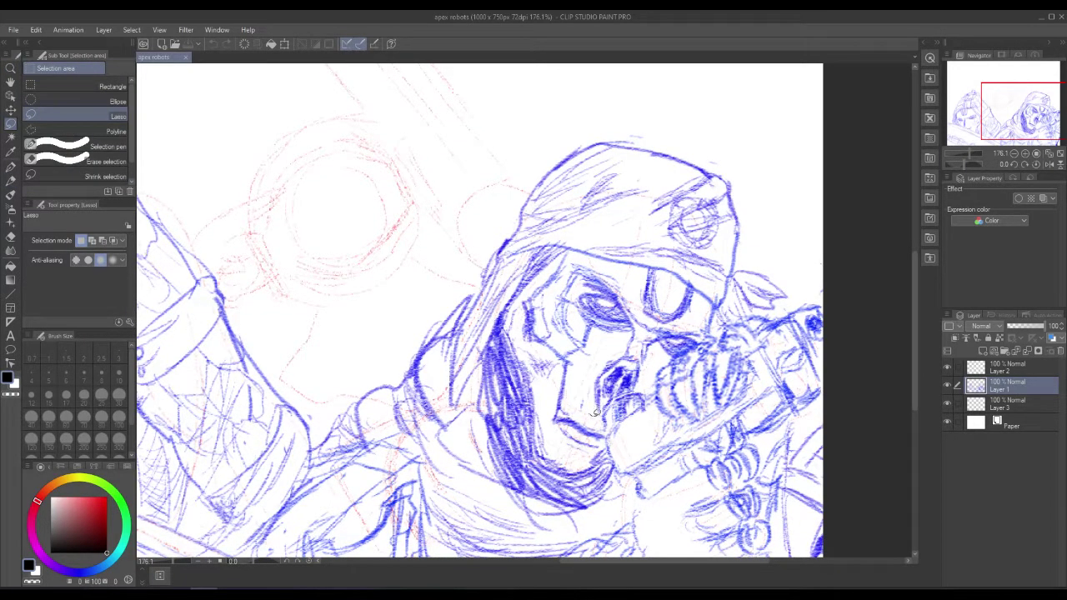
pyautogui.moveTo(595, 411)
pyautogui.mouseDown()
pyautogui.moveTo(648, 370)
pyautogui.moveTo(639, 350)
pyautogui.moveTo(606, 351)
pyautogui.moveTo(594, 412)
pyautogui.mouseUp()
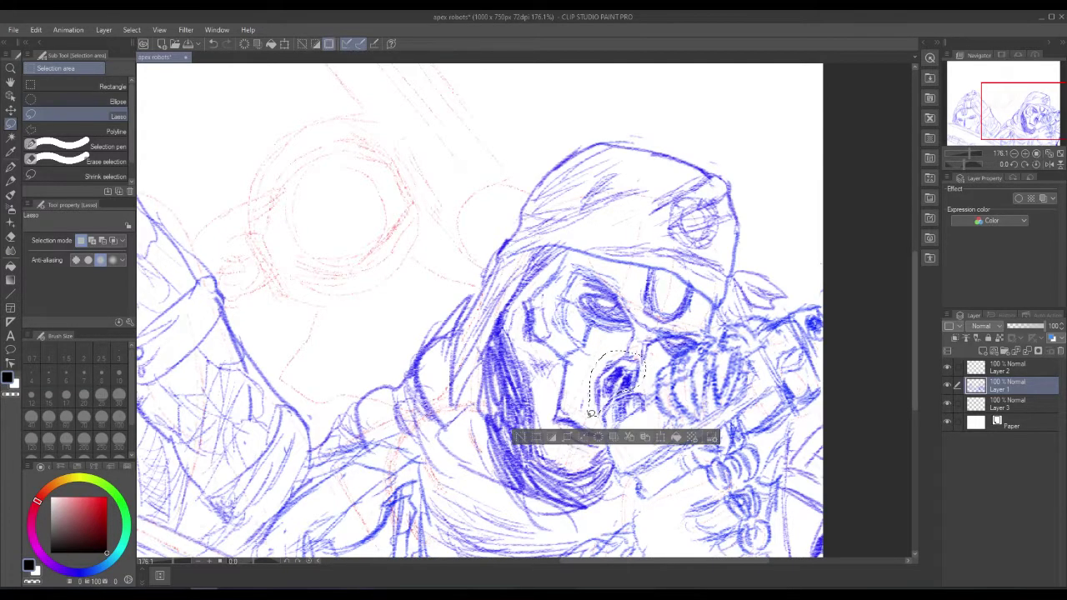
pyautogui.hotkey('ctrl', 't')
pyautogui.moveTo(636, 381); pyautogui.dragTo(642, 376)
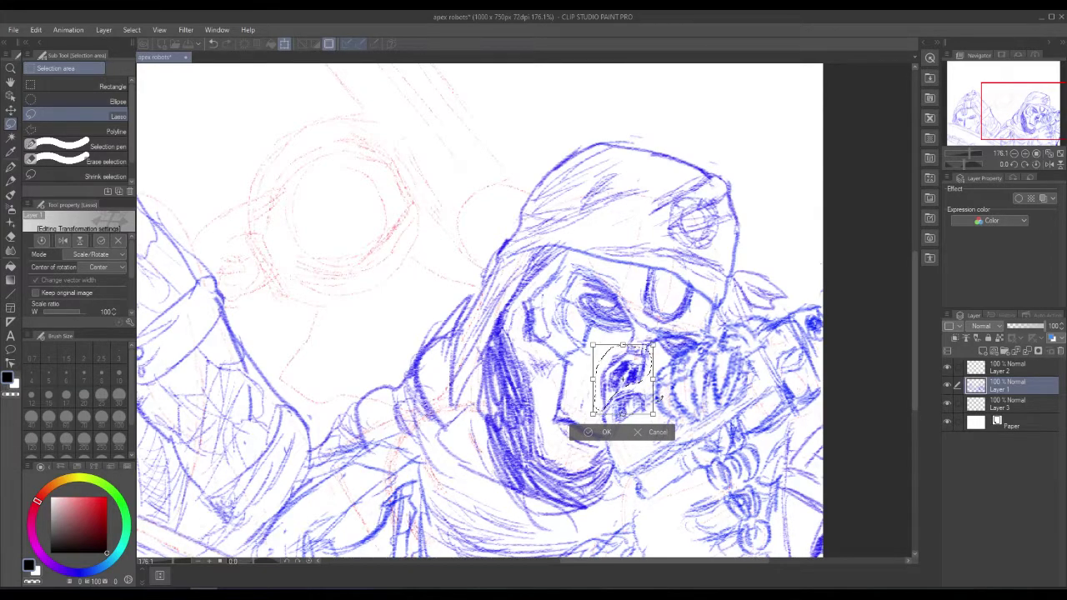
pyautogui.click(591, 432)
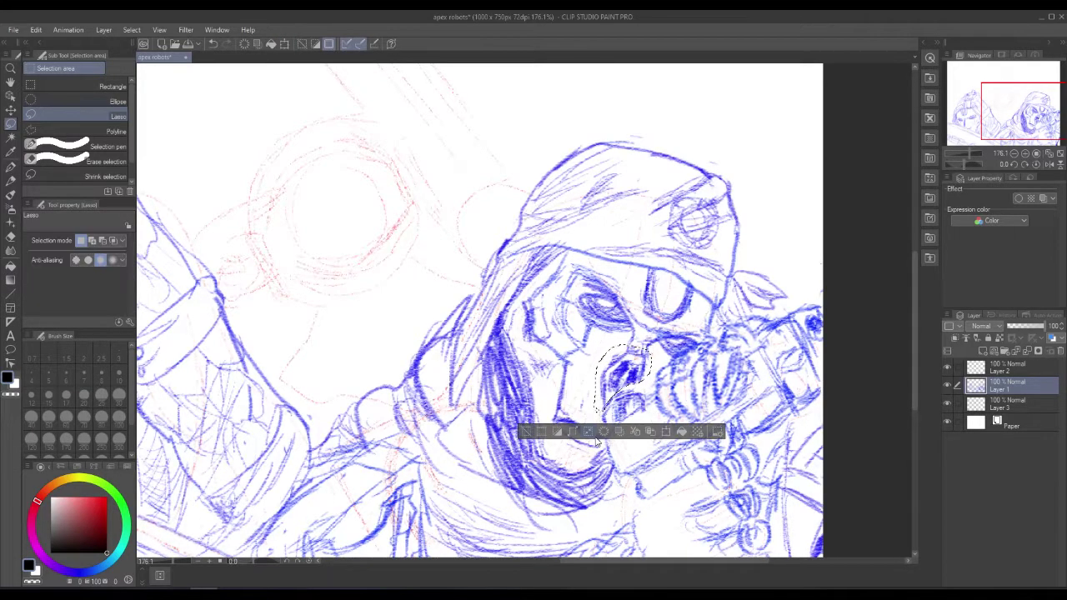
pyautogui.click(525, 431)
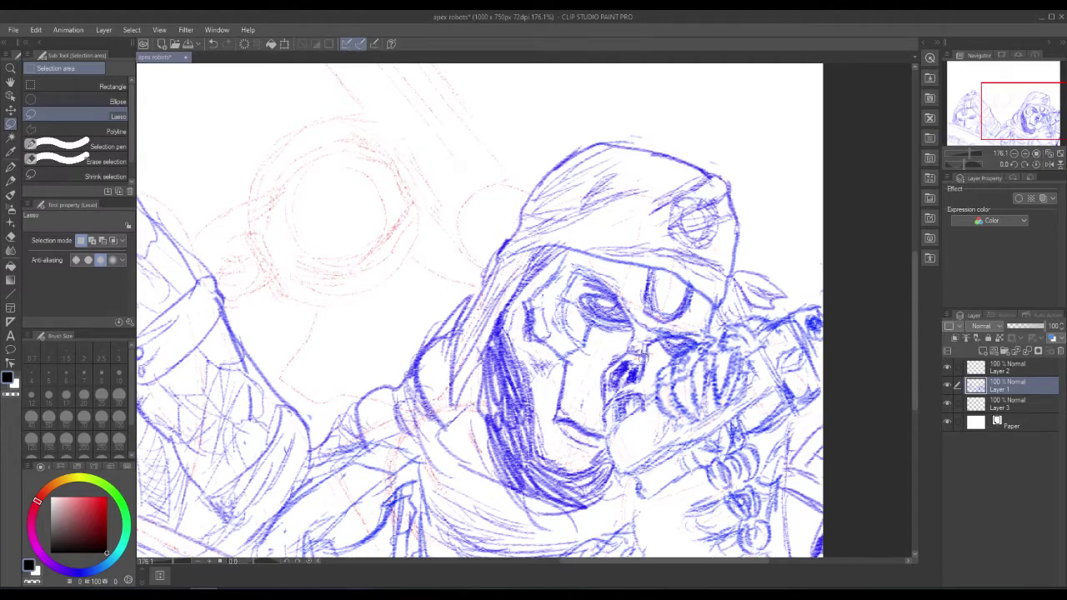
# - Switch to the Rough pencil in blue and redraw the lines just above the skull's nose
pyautogui.moveTo(646, 351)
pyautogui.mouseDown()
pyautogui.moveTo(655, 346)
pyautogui.moveTo(649, 354)
pyautogui.mouseUp()
pyautogui.click(580, 381)
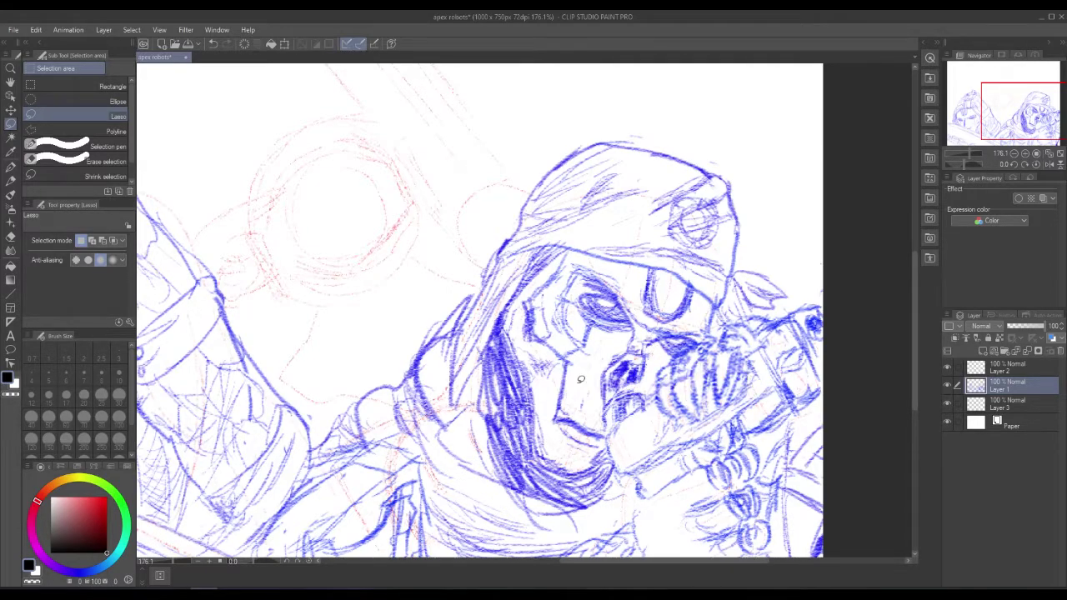
pyautogui.click(10, 180)
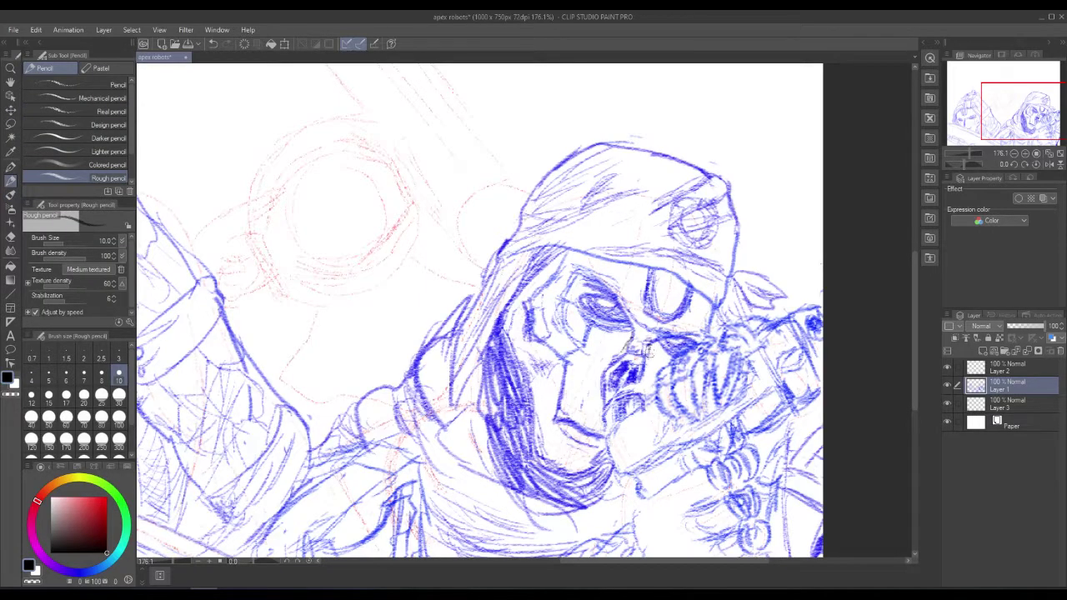
pyautogui.click(84, 572)
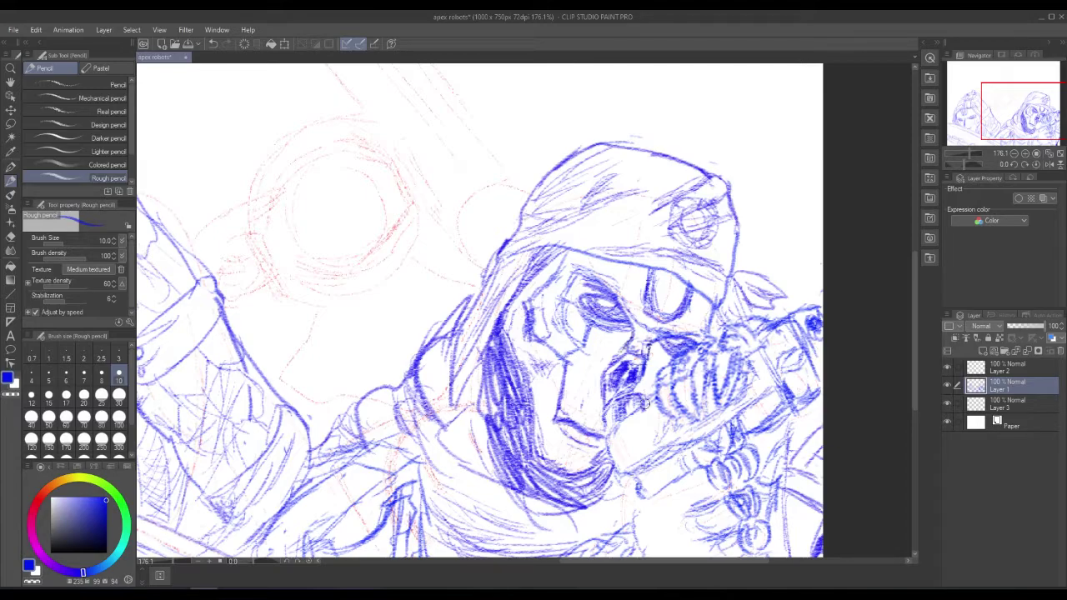
# - Lasso the skull's mouth and chin, move them slightly upward with a transformation, and clear the selection
pyautogui.click(1014, 153)
pyautogui.click(1014, 154)
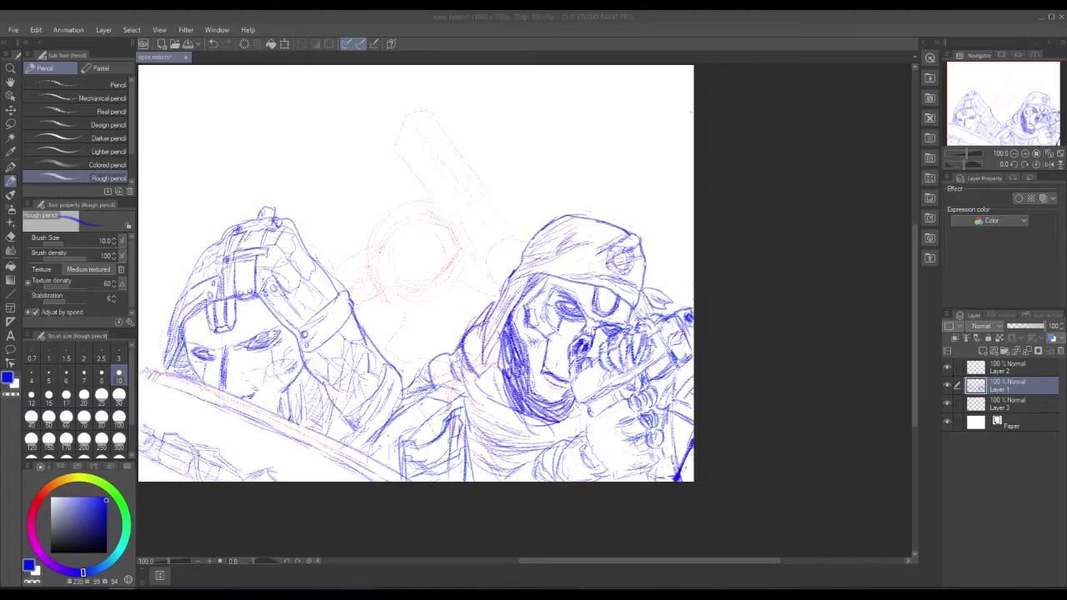
pyautogui.click(10, 123)
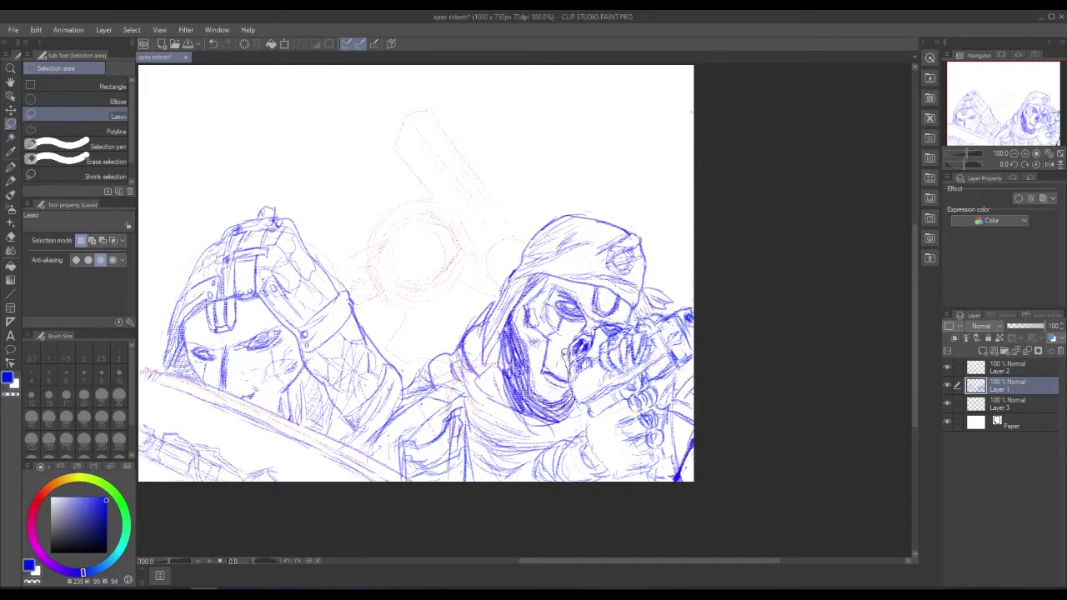
pyautogui.moveTo(527, 379); pyautogui.dragTo(526, 373)
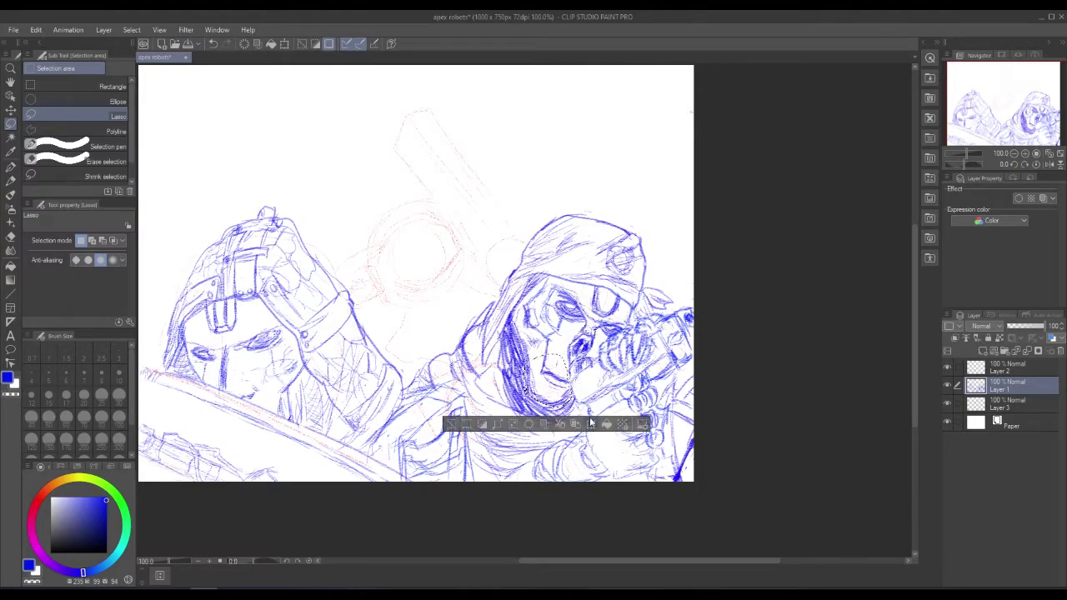
pyautogui.click(590, 424)
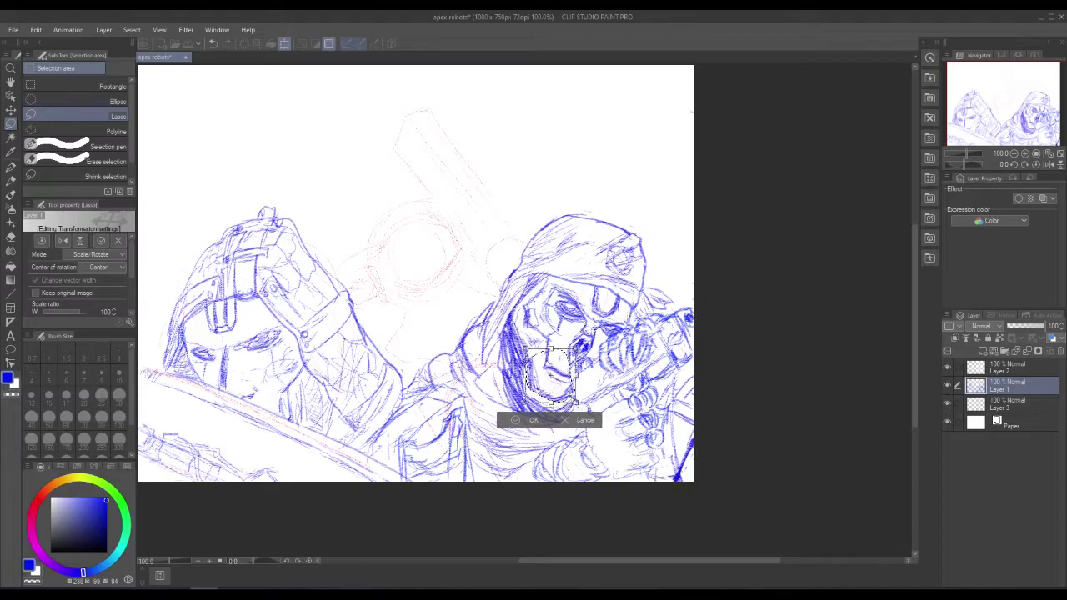
pyautogui.moveTo(550, 398); pyautogui.dragTo(552, 395)
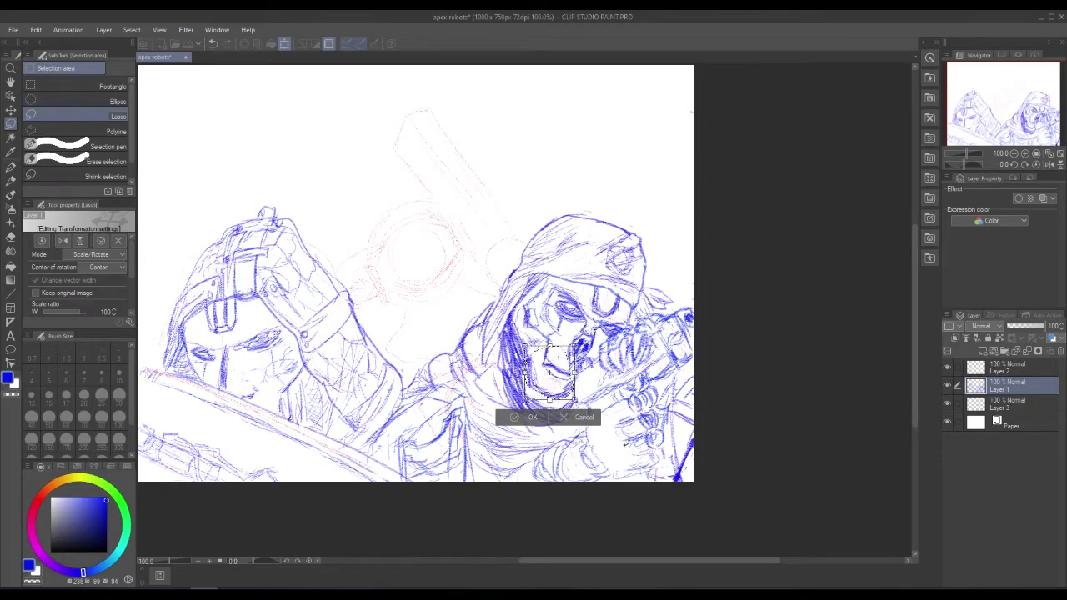
pyautogui.click(518, 421)
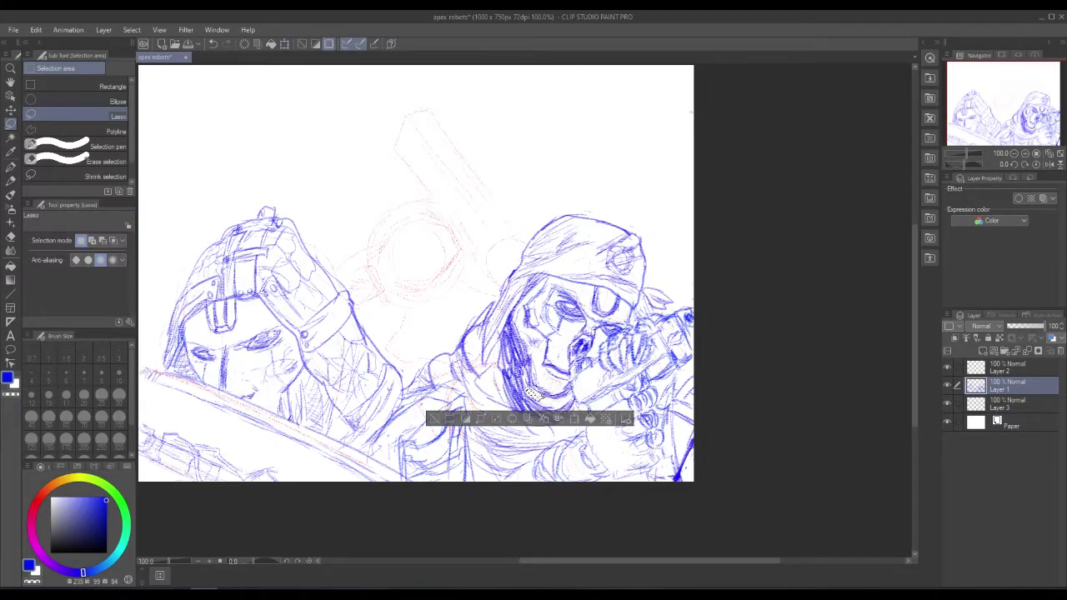
pyautogui.click(437, 422)
# - Shade the shadow beneath the skull's jaw with the Rough pencil
pyautogui.click(17, 179)
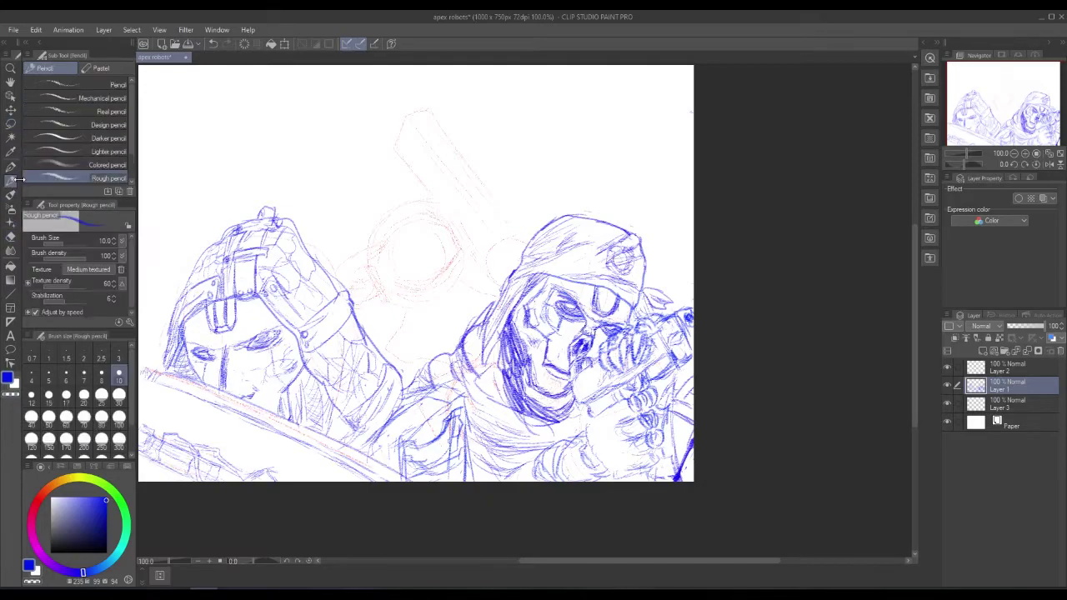
pyautogui.moveTo(525, 365)
pyautogui.mouseDown()
pyautogui.moveTo(529, 392)
pyautogui.moveTo(570, 407)
pyautogui.mouseUp()
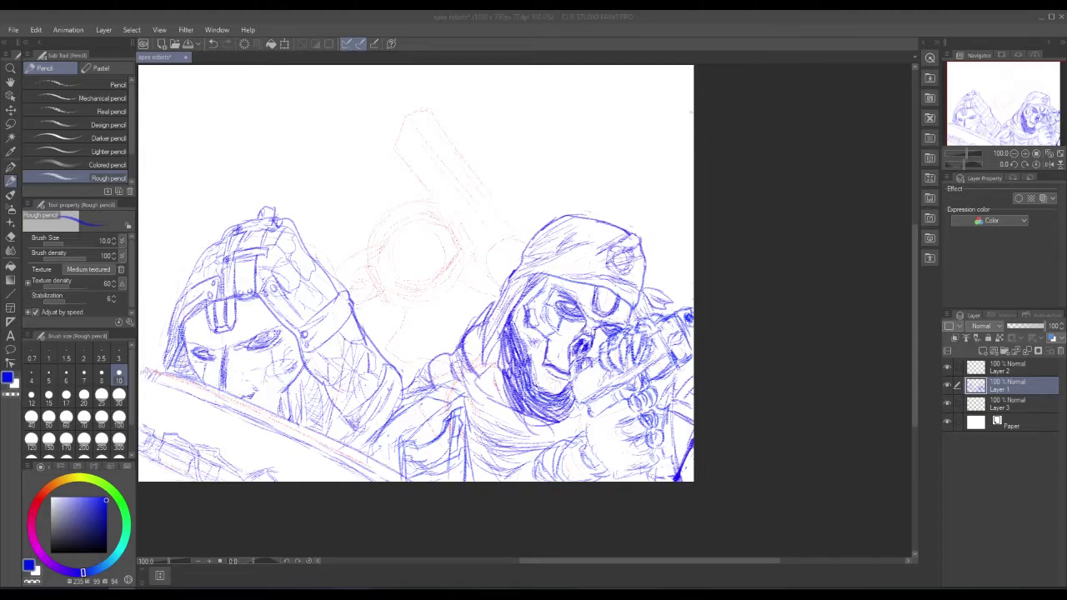
# - Undo the dark shading strokes inside the hood beside the skull's cheek
pyautogui.moveTo(516, 321)
pyautogui.mouseDown()
pyautogui.moveTo(507, 373)
pyautogui.moveTo(518, 406)
pyautogui.mouseUp()
pyautogui.hotkey('ctrl', 'z')
pyautogui.hotkey('ctrl', 'z')
pyautogui.hotkey('ctrl', 'z')
pyautogui.hotkey('ctrl', 'z')
pyautogui.hotkey('ctrl', 'z')
pyautogui.hotkey('ctrl', 'z')
pyautogui.hotkey('ctrl', 'z')
pyautogui.hotkey('ctrl', 'z')
pyautogui.moveTo(515, 374)
pyautogui.mouseDown()
pyautogui.moveTo(512, 333)
pyautogui.moveTo(525, 407)
pyautogui.moveTo(507, 327)
pyautogui.moveTo(499, 397)
pyautogui.mouseUp()
pyautogui.hotkey('ctrl', 'z')
pyautogui.hotkey('ctrl', 'z')
pyautogui.hotkey('ctrl', 'z')
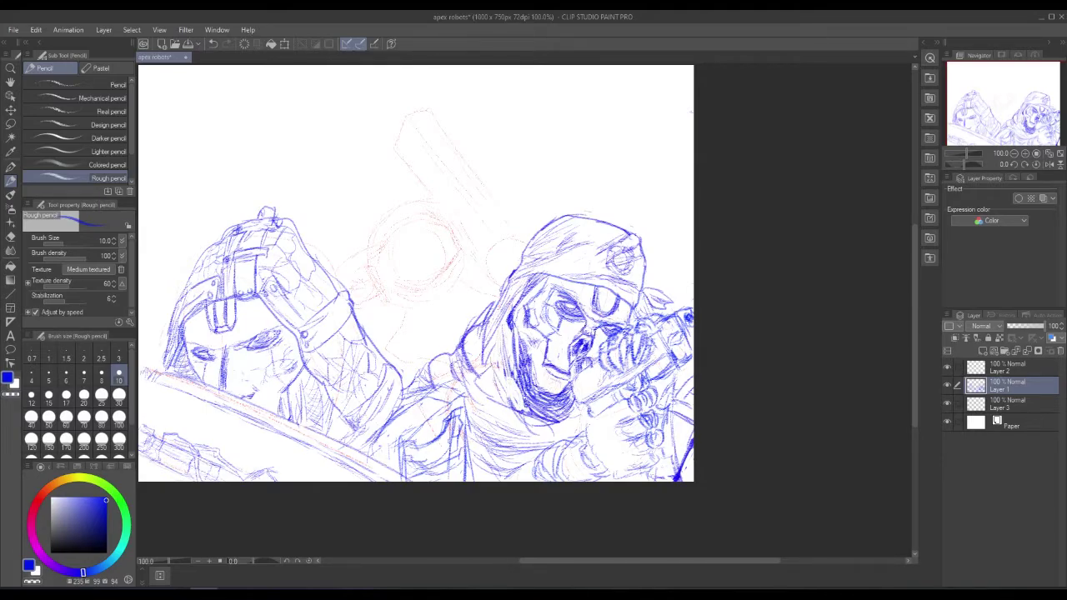
# - Redraw lighter hatching inside the hood, along the skull's cheek and under its jaw
pyautogui.moveTo(523, 385); pyautogui.dragTo(527, 406)
pyautogui.moveTo(512, 357)
pyautogui.mouseDown()
pyautogui.moveTo(532, 420)
pyautogui.moveTo(558, 427)
pyautogui.mouseUp()
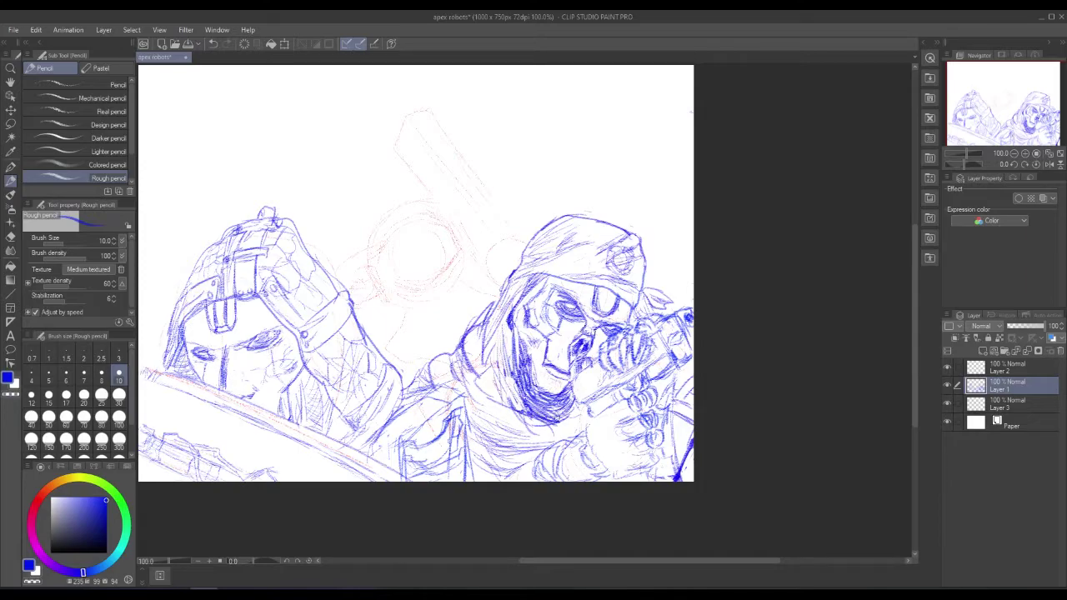
pyautogui.moveTo(508, 399)
pyautogui.mouseDown()
pyautogui.moveTo(532, 428)
pyautogui.moveTo(552, 432)
pyautogui.mouseUp()
pyautogui.moveTo(520, 408)
pyautogui.mouseDown()
pyautogui.moveTo(546, 422)
pyautogui.moveTo(523, 412)
pyautogui.mouseUp()
pyautogui.moveTo(514, 366); pyautogui.dragTo(516, 388)
pyautogui.moveTo(510, 314)
pyautogui.mouseDown()
pyautogui.moveTo(488, 378)
pyautogui.moveTo(509, 366)
pyautogui.mouseUp()
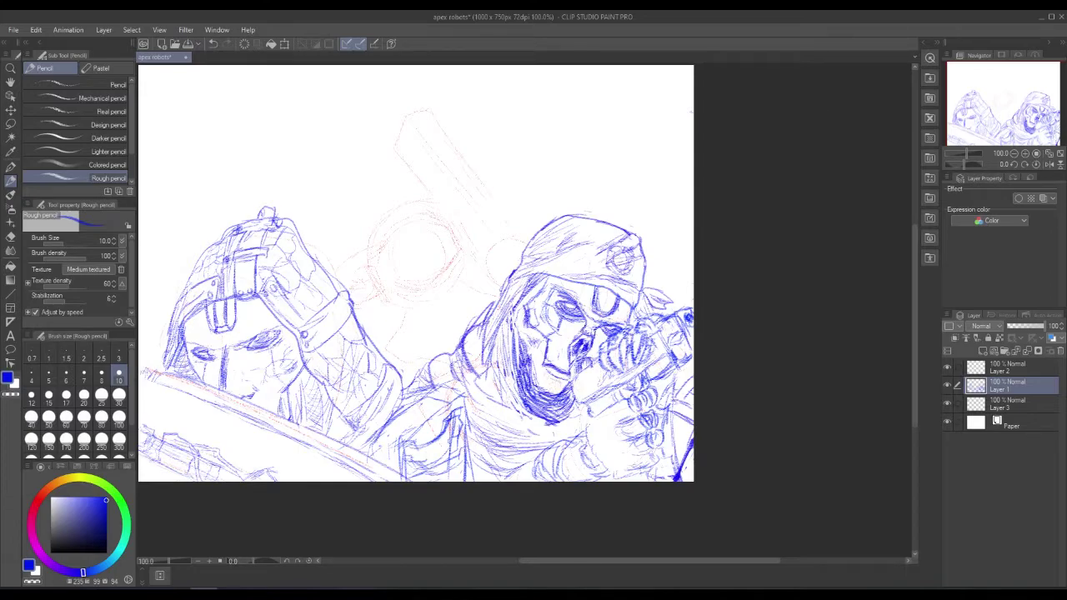
# - Sketch a small clenched robotic hand with its wrist over the red guide lines beside the left figure's hood
pyautogui.hotkey('alt', 'Tab')
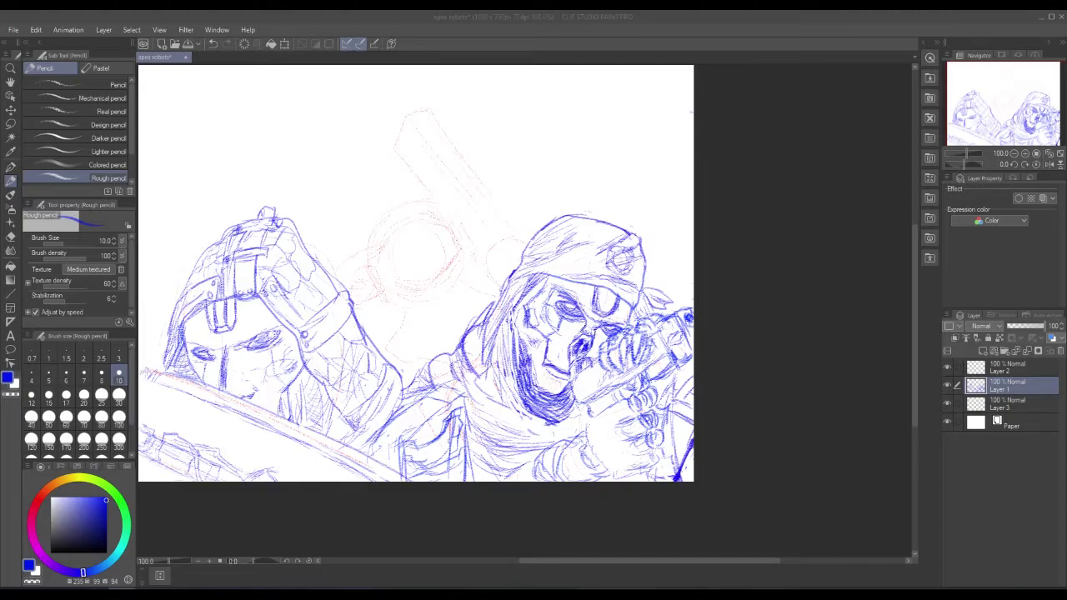
pyautogui.click(355, 271)
pyautogui.moveTo(352, 270)
pyautogui.mouseDown()
pyautogui.moveTo(372, 274)
pyautogui.moveTo(360, 272)
pyautogui.moveTo(375, 280)
pyautogui.moveTo(372, 296)
pyautogui.mouseUp()
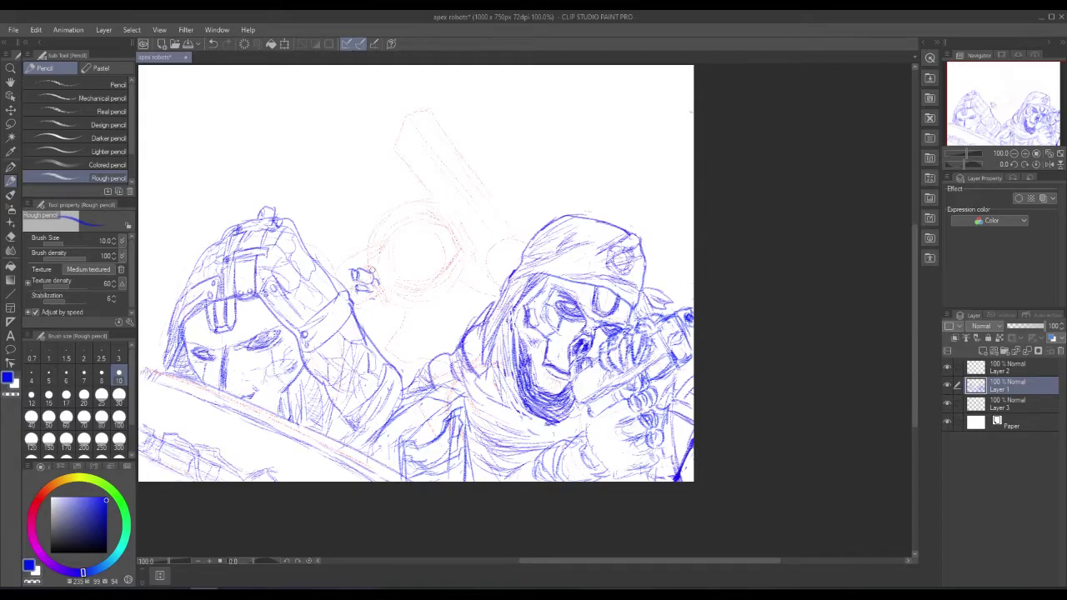
pyautogui.moveTo(357, 262)
pyautogui.mouseDown()
pyautogui.moveTo(384, 269)
pyautogui.moveTo(362, 225)
pyautogui.moveTo(377, 289)
pyautogui.mouseUp()
pyautogui.moveTo(376, 286)
pyautogui.mouseDown()
pyautogui.moveTo(360, 293)
pyautogui.moveTo(373, 290)
pyautogui.mouseUp()
pyautogui.moveTo(368, 294); pyautogui.dragTo(378, 301)
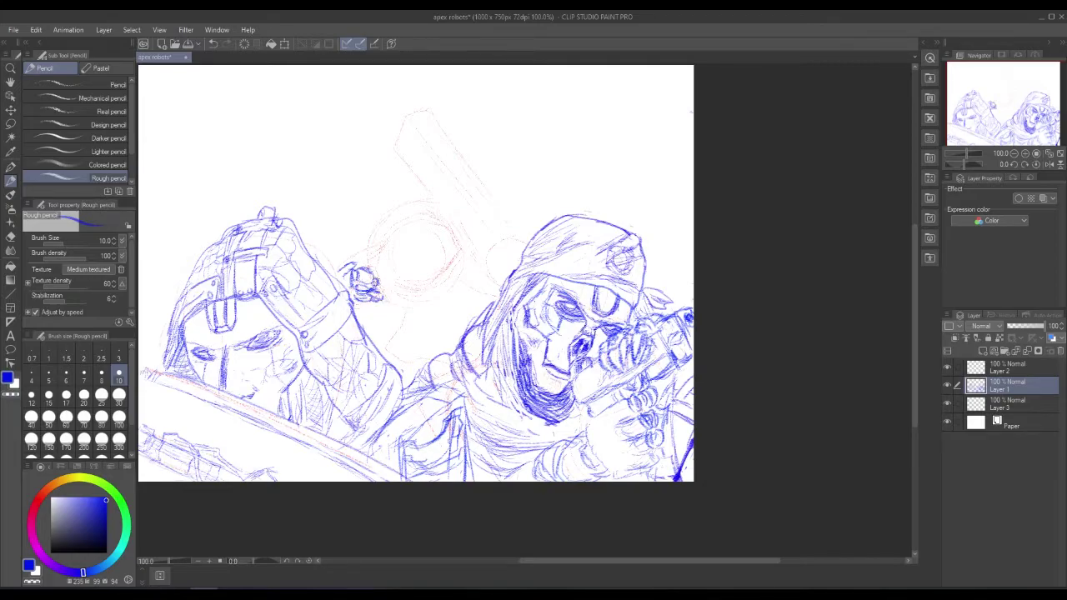
pyautogui.moveTo(356, 267)
pyautogui.mouseDown()
pyautogui.moveTo(337, 265)
pyautogui.moveTo(347, 257)
pyautogui.moveTo(340, 277)
pyautogui.moveTo(348, 268)
pyautogui.mouseUp()
# - Lasso the small sketched hand, shift it slightly up and to the left, and clear the selection
pyautogui.press('m')
pyautogui.moveTo(362, 301)
pyautogui.mouseDown()
pyautogui.moveTo(388, 278)
pyautogui.moveTo(354, 260)
pyautogui.moveTo(355, 297)
pyautogui.moveTo(360, 278)
pyautogui.mouseUp()
pyautogui.hotkey('ctrl', 't')
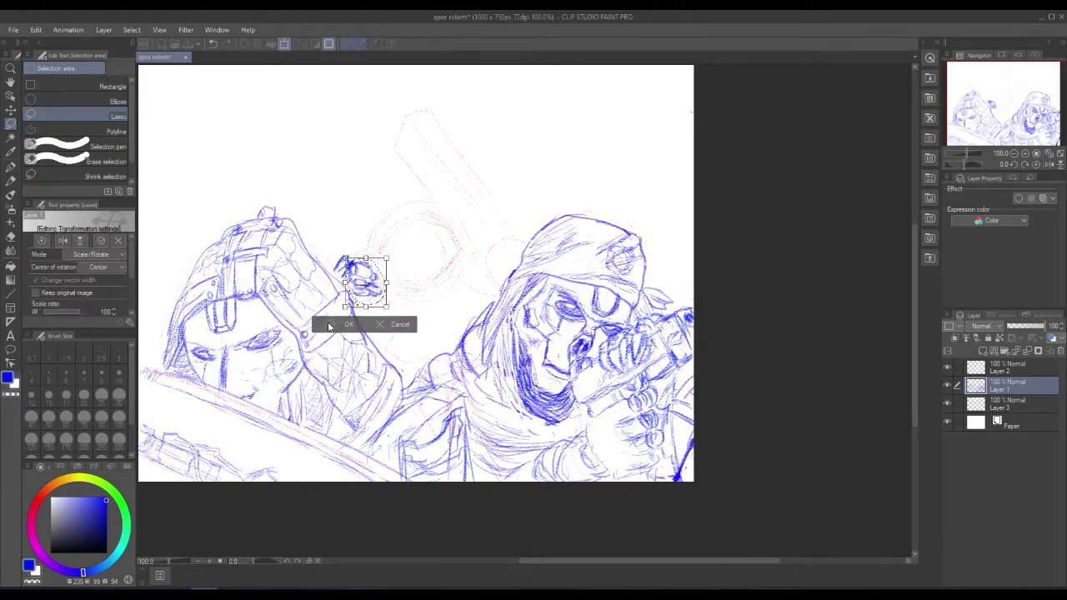
pyautogui.click(334, 322)
pyautogui.click(268, 323)
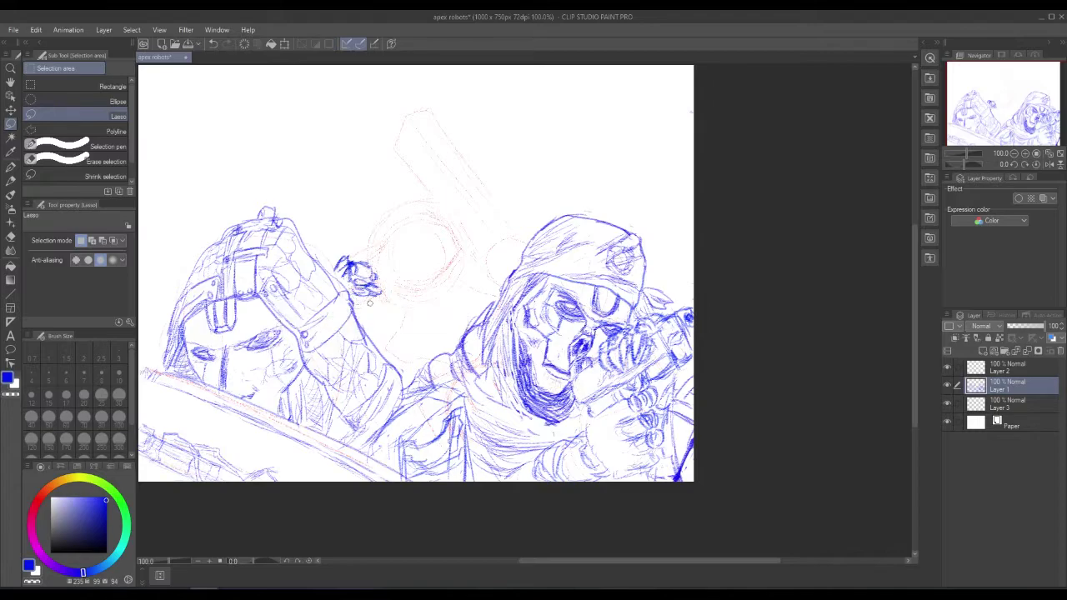
pyautogui.moveTo(351, 282); pyautogui.dragTo(354, 290)
pyautogui.click(258, 312)
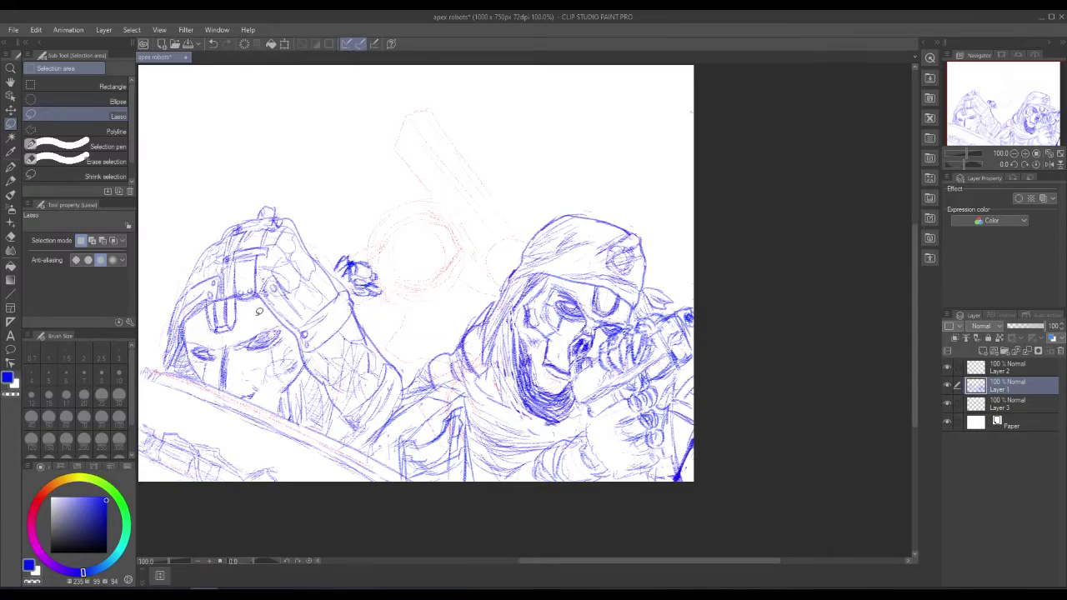
# - Sketch an extended finger from the small hand toward the red ring guide with the Rough pencil
pyautogui.click(10, 180)
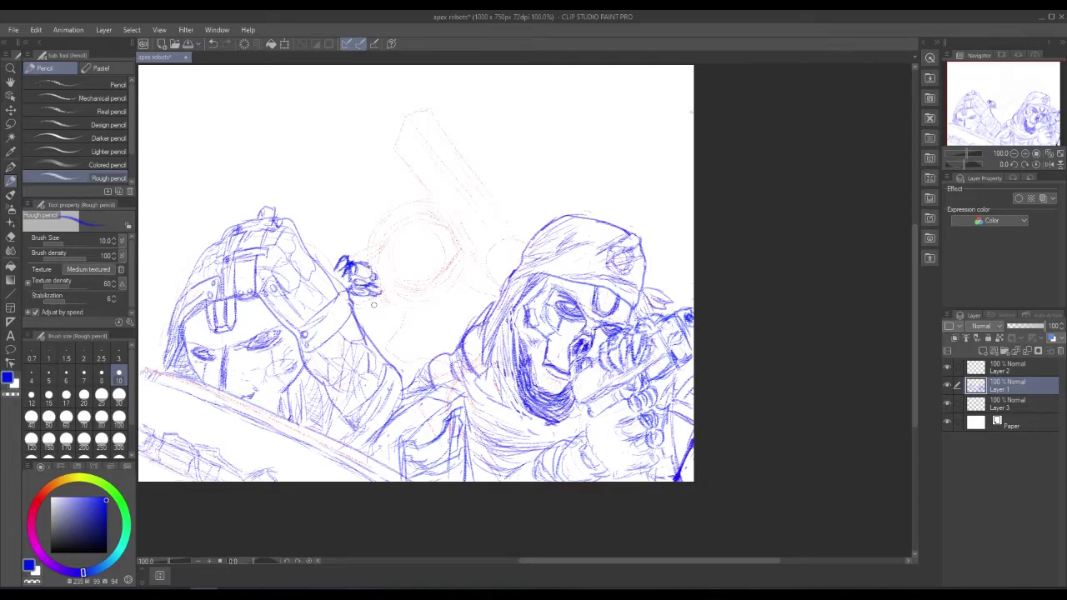
pyautogui.moveTo(361, 263)
pyautogui.mouseDown()
pyautogui.moveTo(370, 245)
pyautogui.moveTo(370, 273)
pyautogui.moveTo(362, 265)
pyautogui.moveTo(375, 275)
pyautogui.mouseUp()
pyautogui.moveTo(393, 239); pyautogui.dragTo(385, 239)
pyautogui.moveTo(379, 238); pyautogui.dragTo(396, 236)
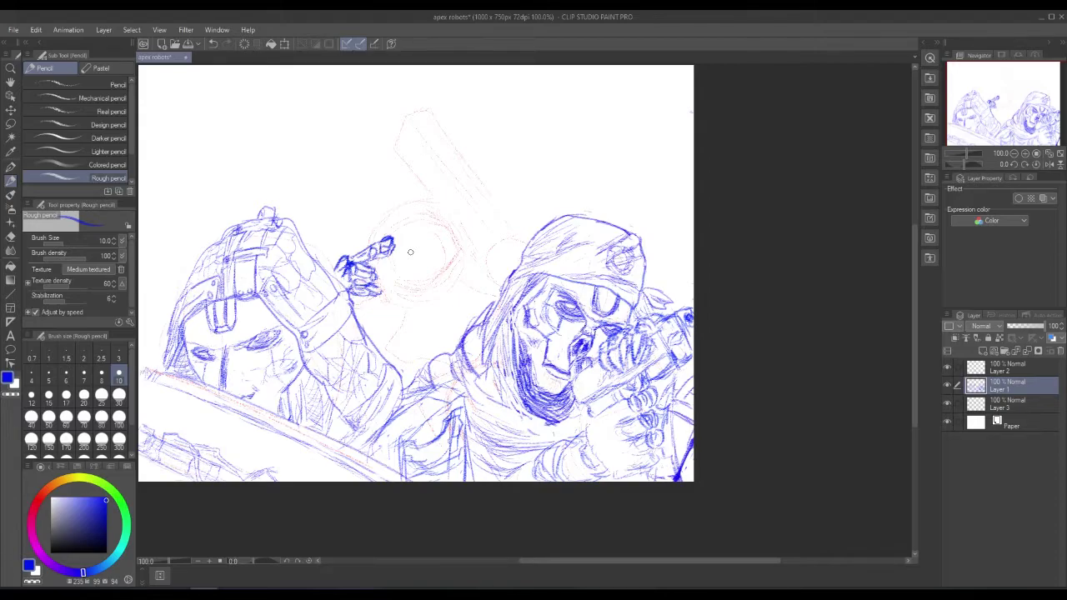
pyautogui.moveTo(380, 233)
pyautogui.mouseDown()
pyautogui.moveTo(427, 217)
pyautogui.moveTo(449, 229)
pyautogui.moveTo(388, 227)
pyautogui.moveTo(454, 226)
pyautogui.moveTo(407, 222)
pyautogui.moveTo(388, 237)
pyautogui.moveTo(377, 225)
pyautogui.moveTo(411, 213)
pyautogui.moveTo(449, 228)
pyautogui.moveTo(437, 211)
pyautogui.moveTo(407, 208)
pyautogui.moveTo(380, 239)
pyautogui.mouseUp()
pyautogui.hotkey('ctrl', 'z')
pyautogui.hotkey('ctrl', 'z')
pyautogui.hotkey('ctrl', 'z')
pyautogui.hotkey('ctrl', 'z')
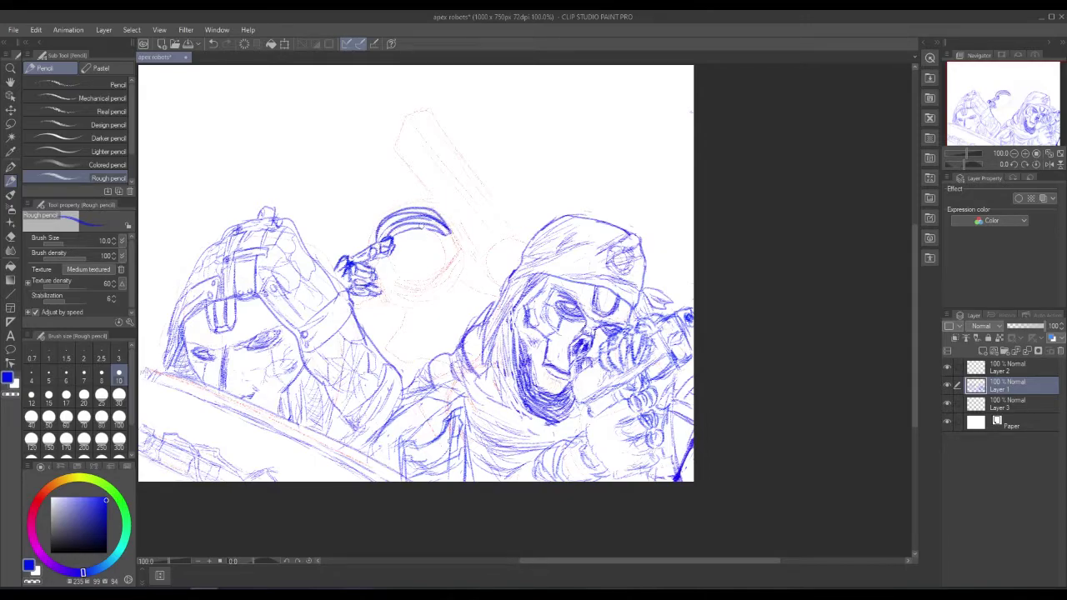
pyautogui.rightClick(446, 223)
pyautogui.click(446, 223)
pyautogui.hotkey('ctrl', 'z')
pyautogui.hotkey('ctrl', 'z')
pyautogui.hotkey('ctrl', 'z')
pyautogui.hotkey('ctrl', 'z')
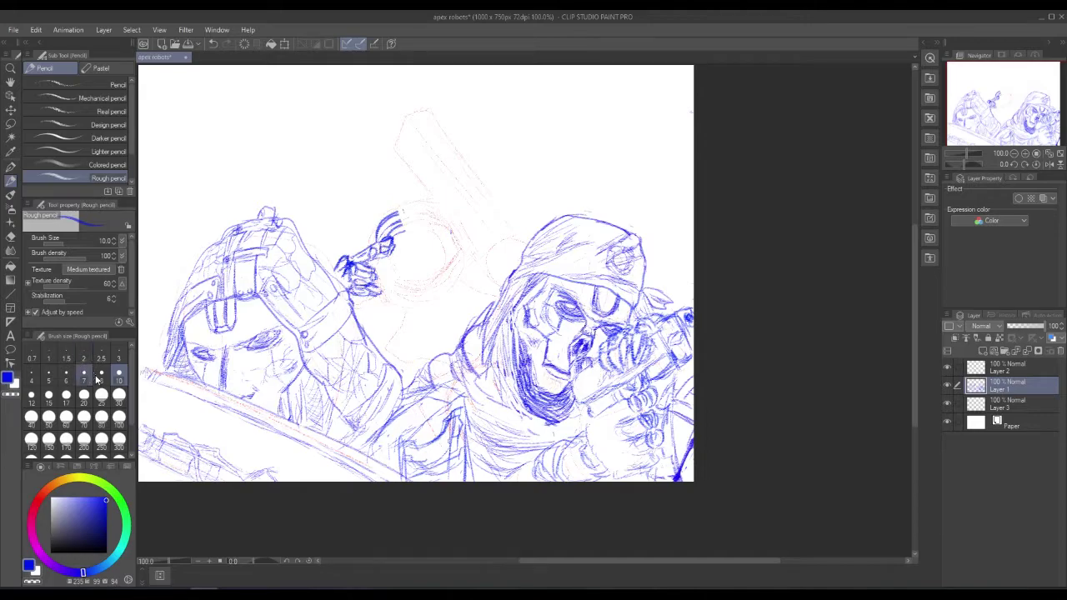
# - Set the brush size to 7, undo the remaining arc strokes, and sketch the inner circle over the red ring guide
pyautogui.click(83, 376)
pyautogui.hotkey('ctrl', 'z')
pyautogui.hotkey('ctrl', 'z')
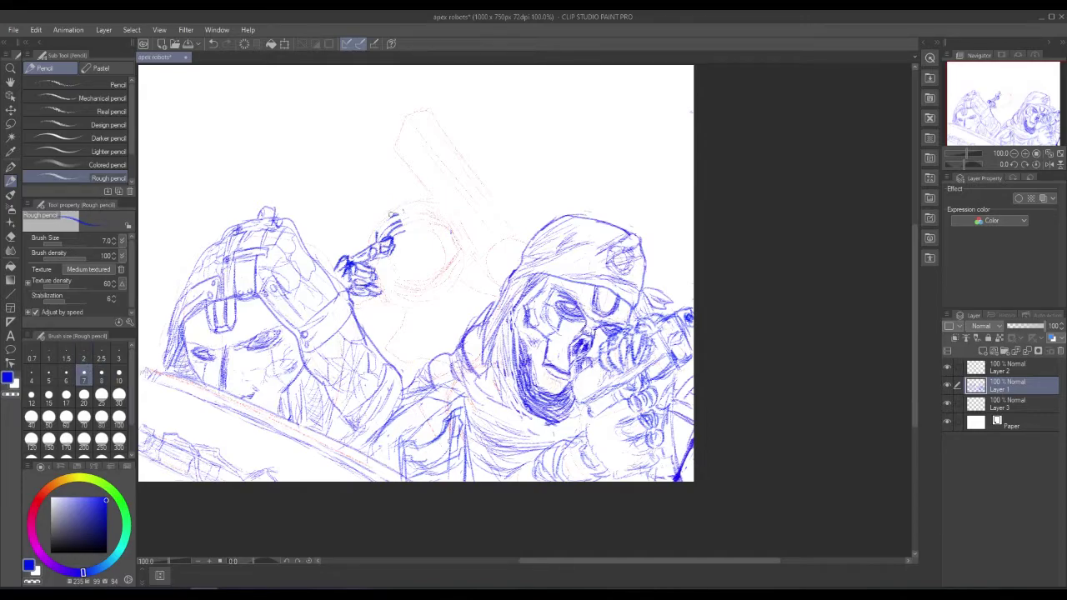
pyautogui.moveTo(374, 236)
pyautogui.mouseDown()
pyautogui.moveTo(398, 216)
pyautogui.moveTo(389, 233)
pyautogui.mouseUp()
pyautogui.moveTo(396, 234)
pyautogui.mouseDown()
pyautogui.moveTo(437, 236)
pyautogui.moveTo(418, 228)
pyautogui.moveTo(399, 237)
pyautogui.moveTo(388, 260)
pyautogui.moveTo(412, 284)
pyautogui.moveTo(440, 260)
pyautogui.moveTo(437, 240)
pyautogui.moveTo(419, 225)
pyautogui.moveTo(389, 240)
pyautogui.moveTo(392, 275)
pyautogui.moveTo(409, 280)
pyautogui.moveTo(430, 272)
pyautogui.moveTo(440, 249)
pyautogui.moveTo(406, 225)
pyautogui.mouseUp()
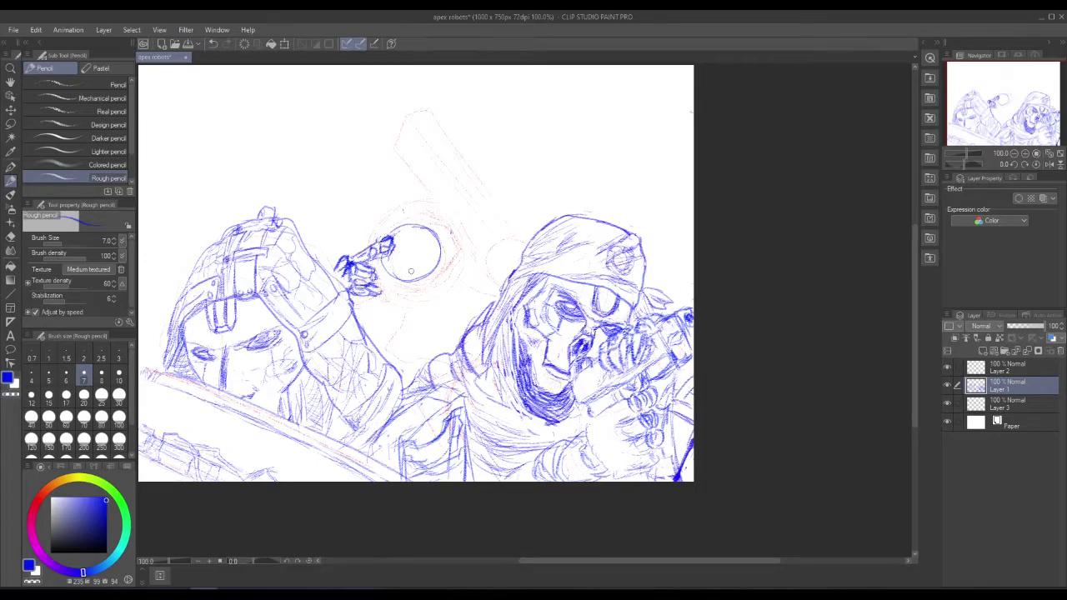
# - Lasso the inner circle beside the small hand, shift it slightly away from the fingertip, and clear the selection
pyautogui.press('m')
pyautogui.moveTo(383, 271)
pyautogui.mouseDown()
pyautogui.moveTo(431, 280)
pyautogui.moveTo(444, 213)
pyautogui.moveTo(394, 216)
pyautogui.moveTo(400, 249)
pyautogui.moveTo(380, 263)
pyautogui.moveTo(442, 258)
pyautogui.moveTo(429, 249)
pyautogui.moveTo(539, 149)
pyautogui.moveTo(420, 259)
pyautogui.mouseUp()
pyautogui.click(460, 312)
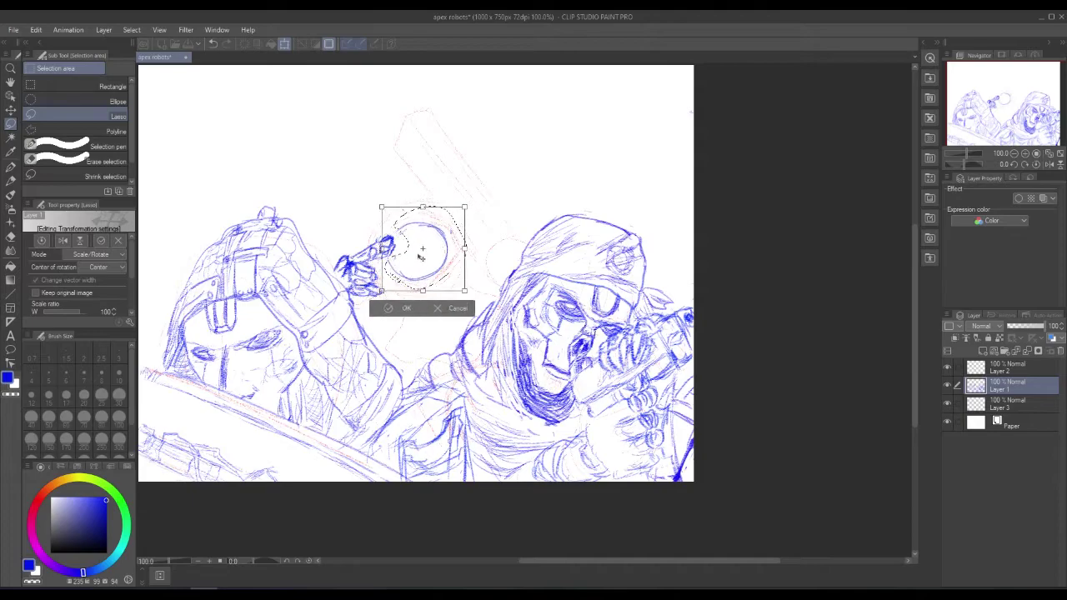
pyautogui.click(389, 309)
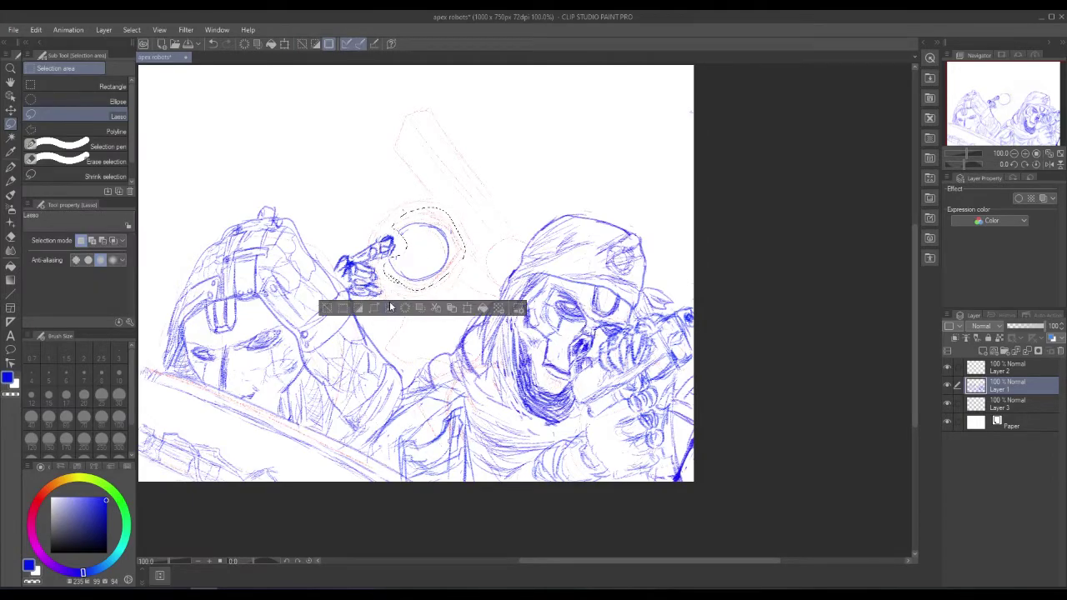
pyautogui.click(327, 308)
pyautogui.moveTo(430, 226)
pyautogui.mouseDown()
pyautogui.moveTo(442, 230)
pyautogui.moveTo(390, 237)
pyautogui.mouseUp()
pyautogui.click(297, 253)
# - Sketch a second ring around the inner circle over the red guide with the Rough pencil
pyautogui.click(11, 153)
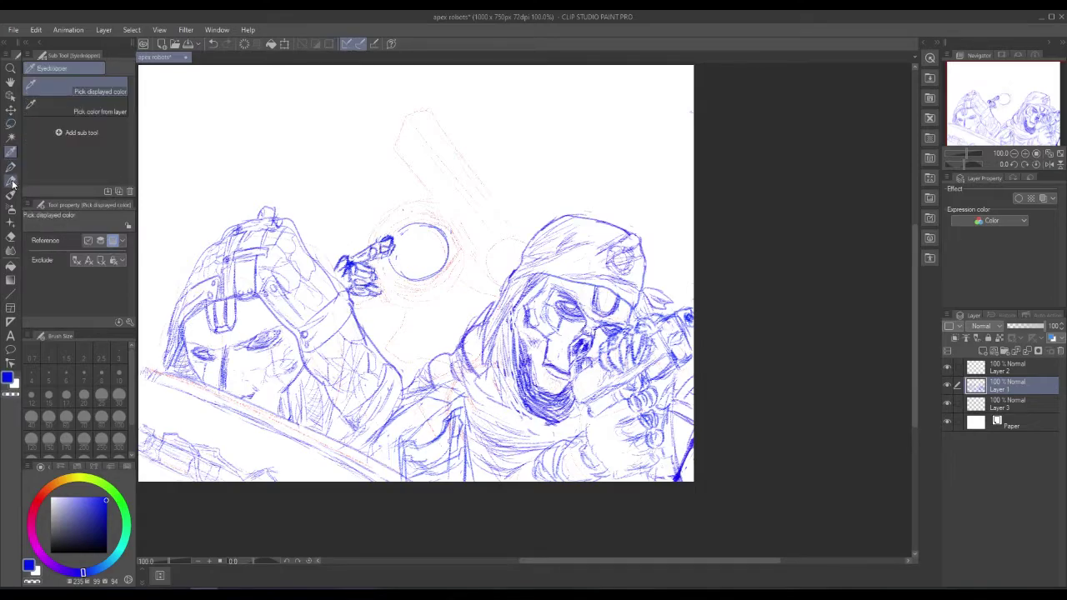
pyautogui.click(11, 182)
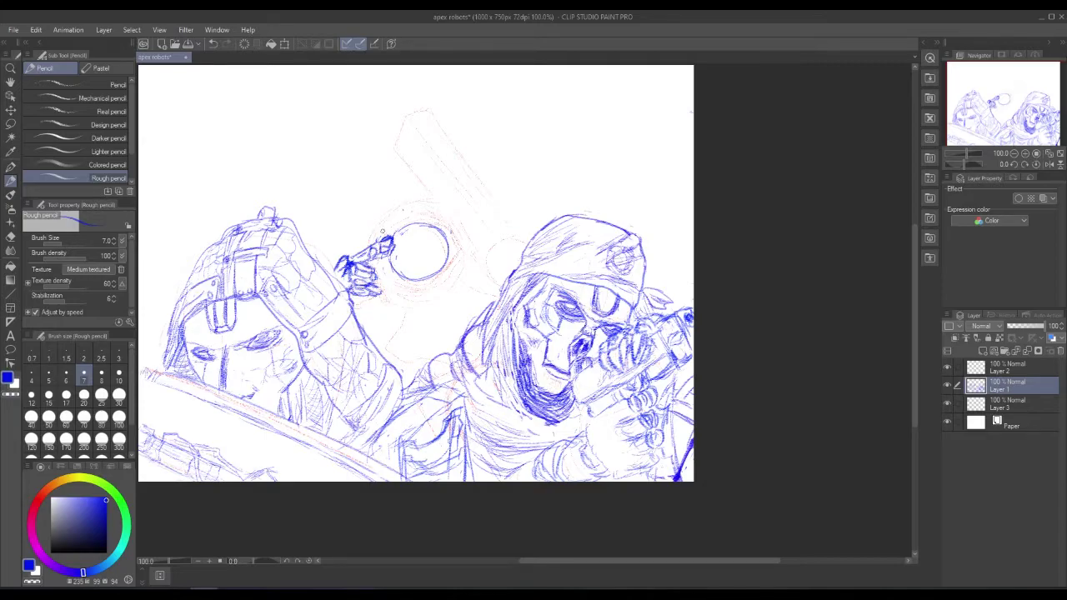
pyautogui.moveTo(379, 236)
pyautogui.mouseDown()
pyautogui.moveTo(418, 209)
pyautogui.moveTo(452, 235)
pyautogui.moveTo(402, 224)
pyautogui.moveTo(390, 236)
pyautogui.mouseUp()
pyautogui.moveTo(455, 238); pyautogui.dragTo(457, 267)
pyautogui.moveTo(382, 270)
pyautogui.mouseDown()
pyautogui.moveTo(401, 288)
pyautogui.moveTo(435, 292)
pyautogui.moveTo(457, 265)
pyautogui.moveTo(455, 241)
pyautogui.moveTo(427, 281)
pyautogui.moveTo(388, 272)
pyautogui.mouseUp()
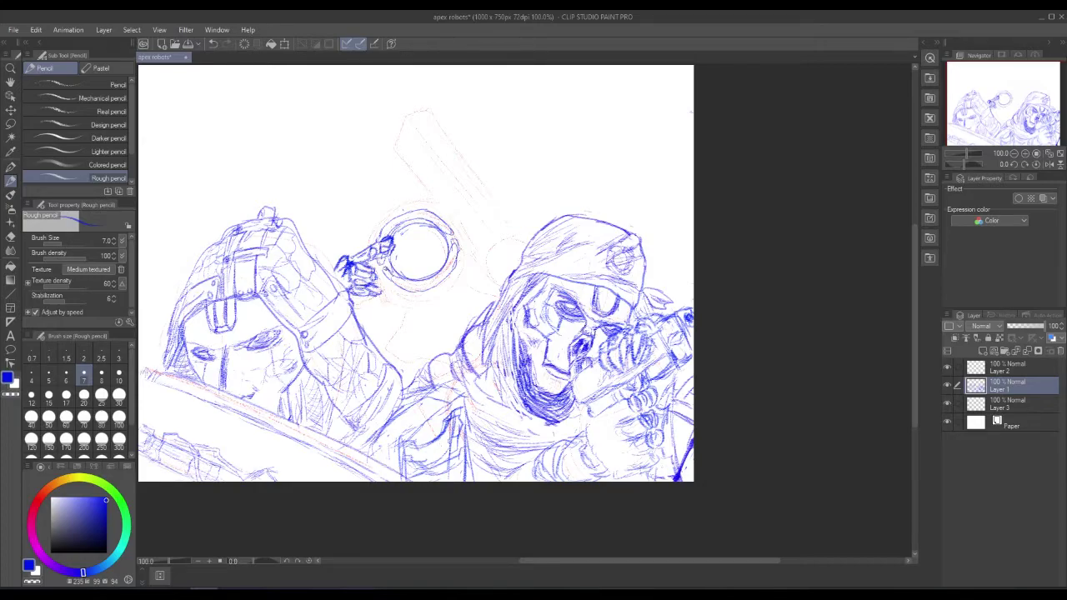
pyautogui.moveTo(417, 283)
pyautogui.mouseDown()
pyautogui.moveTo(444, 270)
pyautogui.moveTo(454, 243)
pyautogui.moveTo(458, 252)
pyautogui.mouseUp()
pyautogui.moveTo(382, 271)
pyautogui.mouseDown()
pyautogui.moveTo(404, 288)
pyautogui.moveTo(440, 285)
pyautogui.moveTo(459, 245)
pyautogui.moveTo(448, 238)
pyautogui.mouseUp()
# - Sketch the rounded outer helmet shell above the rings and a narrow panel along the side facing the skull figure
pyautogui.moveTo(371, 235)
pyautogui.mouseDown()
pyautogui.moveTo(368, 245)
pyautogui.moveTo(389, 205)
pyautogui.moveTo(444, 200)
pyautogui.moveTo(385, 207)
pyautogui.moveTo(415, 194)
pyautogui.moveTo(460, 213)
pyautogui.moveTo(477, 252)
pyautogui.mouseUp()
pyautogui.moveTo(455, 208)
pyautogui.mouseDown()
pyautogui.moveTo(475, 260)
pyautogui.moveTo(448, 207)
pyautogui.mouseUp()
pyautogui.moveTo(468, 245)
pyautogui.mouseDown()
pyautogui.moveTo(472, 255)
pyautogui.moveTo(470, 235)
pyautogui.mouseUp()
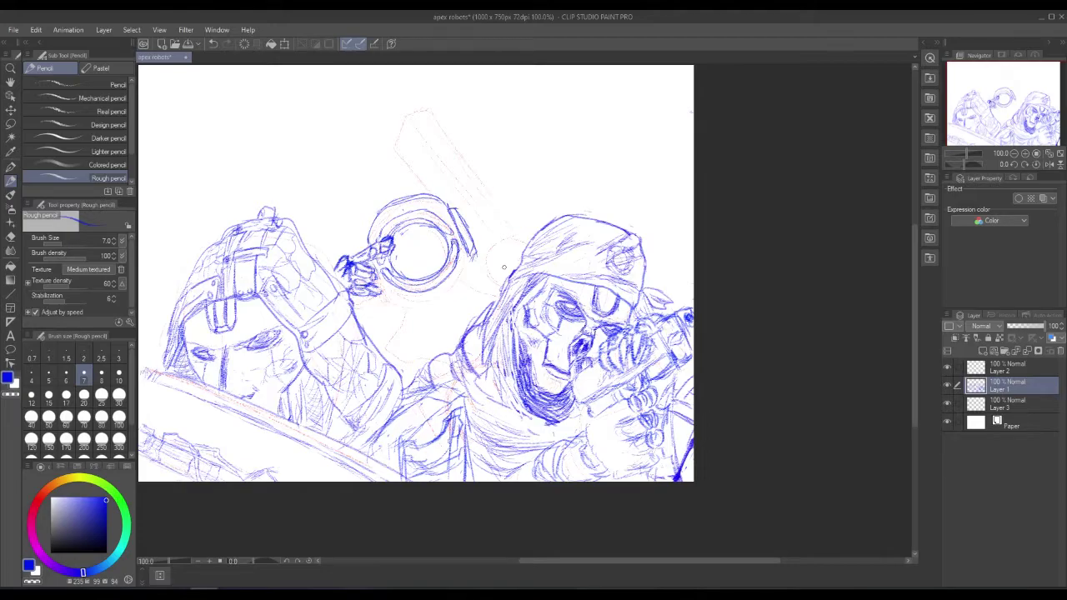
# - Close the helmet shell by redrawing its edge above the pointing hand and sketching the angular lower rim
pyautogui.moveTo(458, 271); pyautogui.dragTo(471, 257)
pyautogui.moveTo(384, 282)
pyautogui.mouseDown()
pyautogui.moveTo(406, 295)
pyautogui.moveTo(384, 288)
pyautogui.moveTo(393, 300)
pyautogui.mouseUp()
pyautogui.moveTo(368, 248)
pyautogui.mouseDown()
pyautogui.moveTo(390, 202)
pyautogui.moveTo(365, 242)
pyautogui.mouseUp()
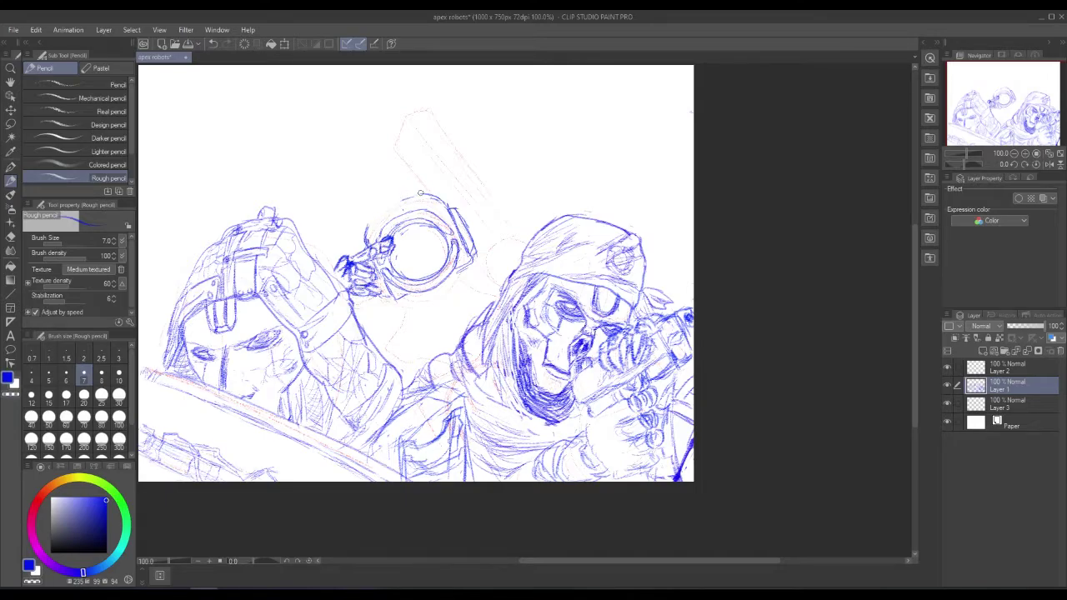
pyautogui.moveTo(366, 250)
pyautogui.mouseDown()
pyautogui.moveTo(382, 207)
pyautogui.moveTo(425, 196)
pyautogui.moveTo(454, 221)
pyautogui.moveTo(430, 198)
pyautogui.moveTo(390, 205)
pyautogui.moveTo(367, 247)
pyautogui.moveTo(382, 210)
pyautogui.moveTo(422, 196)
pyautogui.moveTo(372, 227)
pyautogui.mouseUp()
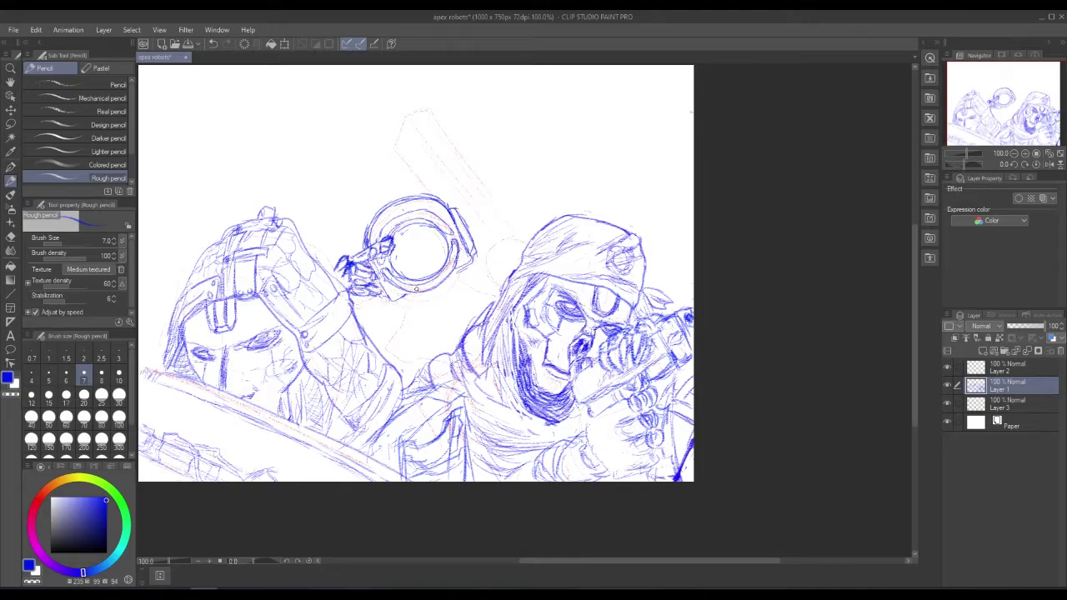
pyautogui.moveTo(405, 307)
pyautogui.mouseDown()
pyautogui.moveTo(458, 287)
pyautogui.moveTo(466, 264)
pyautogui.moveTo(463, 283)
pyautogui.mouseUp()
pyautogui.moveTo(396, 302)
pyautogui.mouseDown()
pyautogui.moveTo(432, 303)
pyautogui.moveTo(467, 265)
pyautogui.mouseUp()
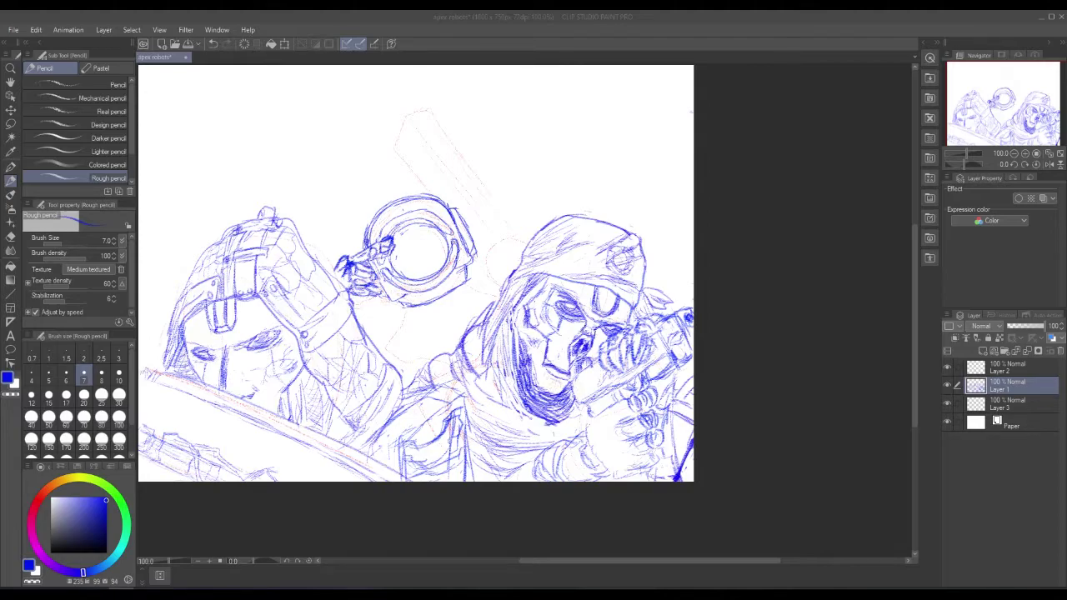
pyautogui.hotkey('alt', 'Tab')
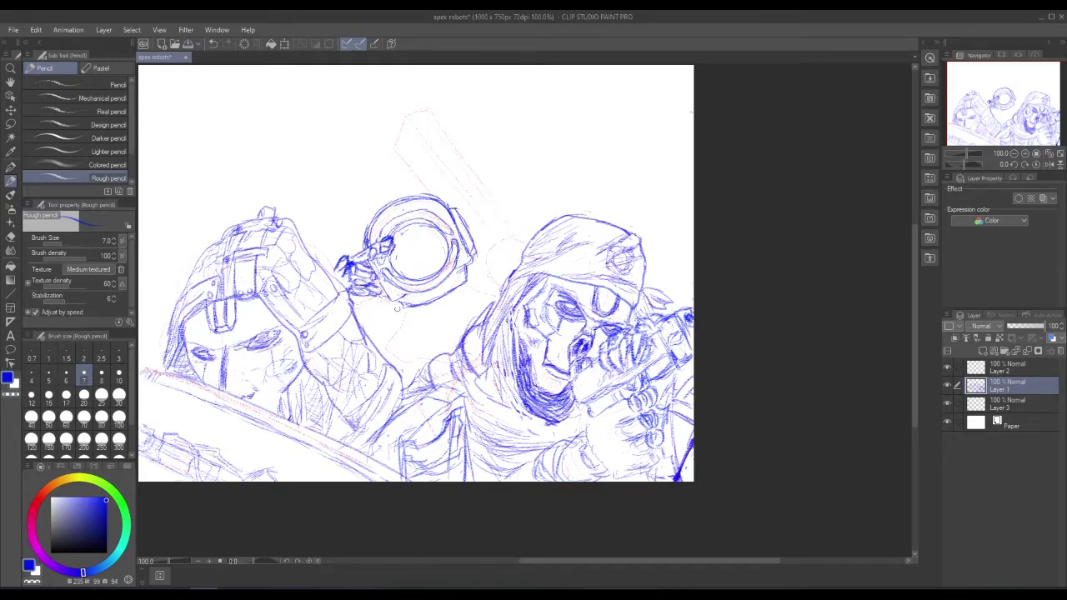
pyautogui.moveTo(396, 291)
pyautogui.mouseDown()
pyautogui.moveTo(411, 311)
pyautogui.moveTo(443, 296)
pyautogui.moveTo(415, 309)
pyautogui.moveTo(431, 302)
pyautogui.mouseUp()
pyautogui.hotkey('ctrl', 'z')
pyautogui.hotkey('ctrl', 'z')
pyautogui.hotkey('ctrl', 'z')
pyautogui.hotkey('ctrl', 'z')
pyautogui.hotkey('ctrl', 'z')
pyautogui.hotkey('ctrl', 'z')
# - Sketch a pointed chin under the round helmet, with the neck, collar and shoulder lines of the middle figure below it
pyautogui.moveTo(415, 310); pyautogui.dragTo(421, 313)
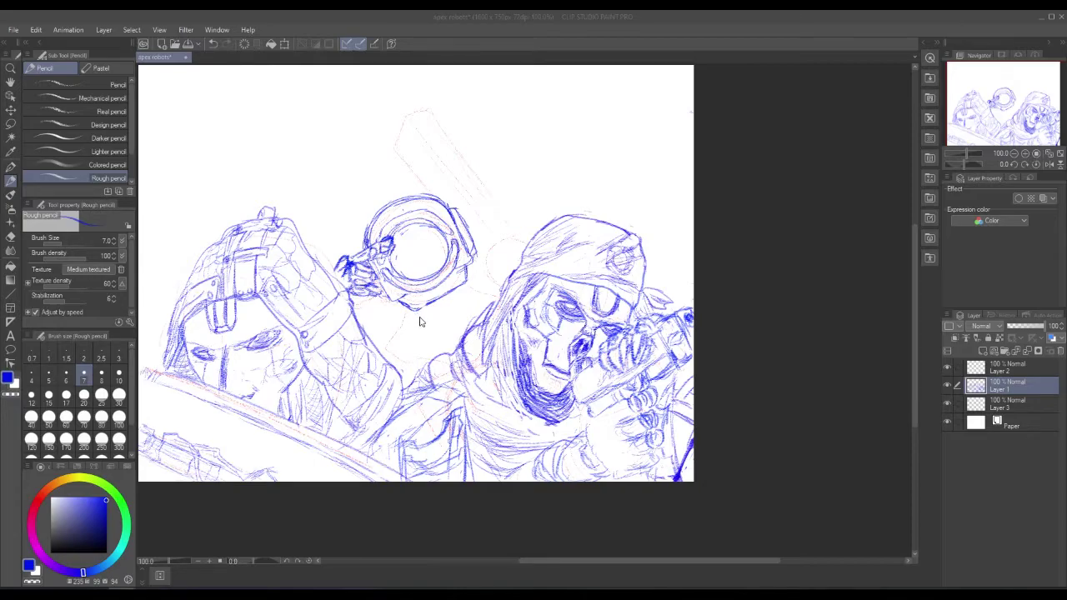
pyautogui.moveTo(410, 308)
pyautogui.mouseDown()
pyautogui.moveTo(395, 337)
pyautogui.moveTo(410, 360)
pyautogui.mouseUp()
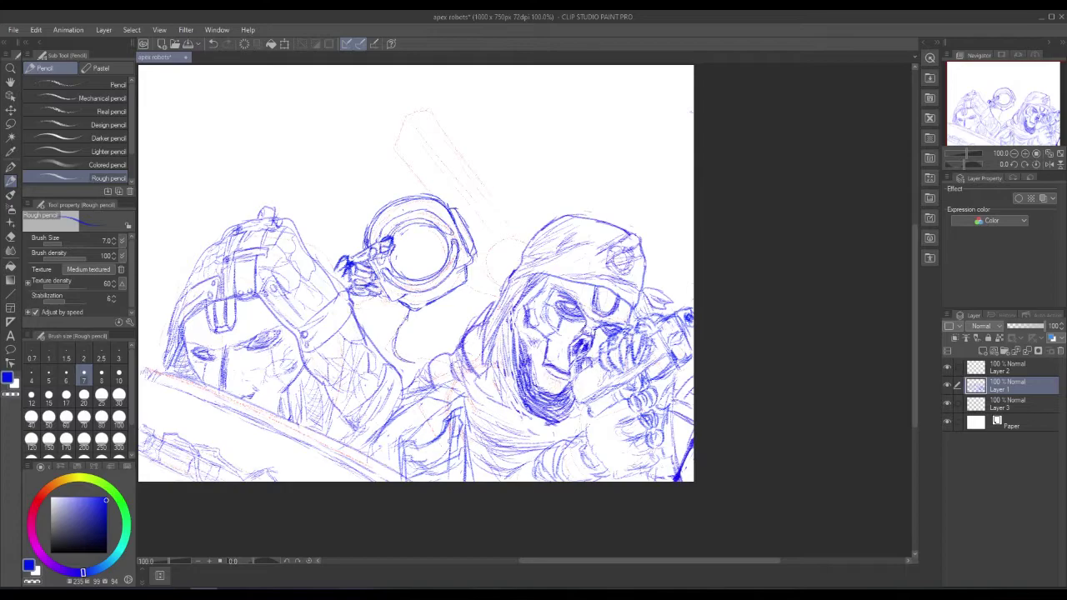
pyautogui.moveTo(431, 310)
pyautogui.mouseDown()
pyautogui.moveTo(420, 338)
pyautogui.moveTo(429, 355)
pyautogui.mouseUp()
pyautogui.moveTo(433, 309)
pyautogui.mouseDown()
pyautogui.moveTo(430, 327)
pyautogui.moveTo(449, 316)
pyautogui.moveTo(461, 347)
pyautogui.moveTo(450, 333)
pyautogui.mouseUp()
pyautogui.moveTo(458, 291); pyautogui.dragTo(488, 313)
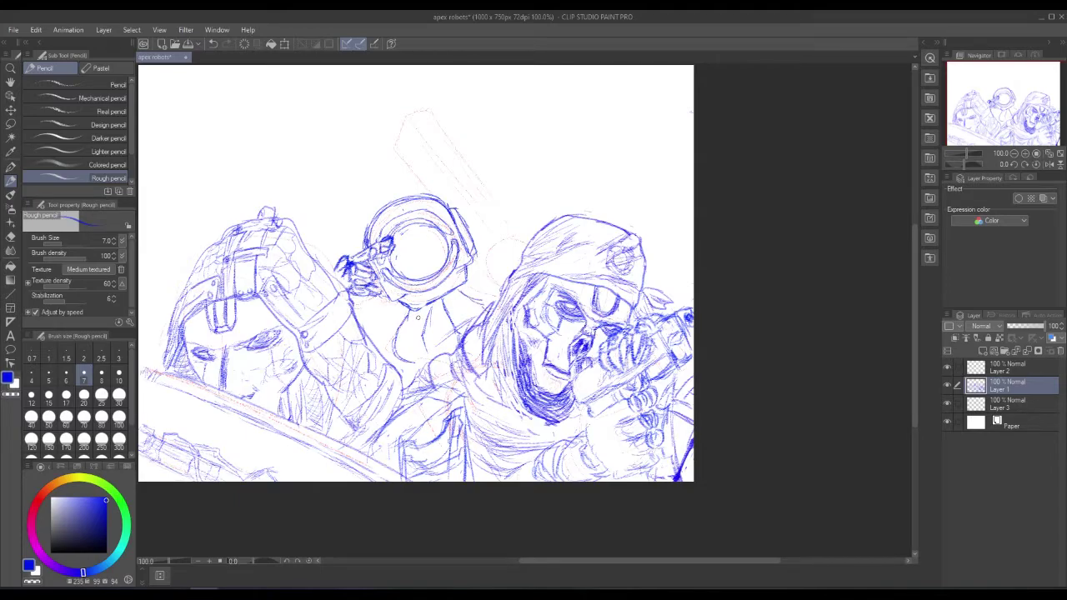
pyautogui.moveTo(409, 315); pyautogui.dragTo(412, 360)
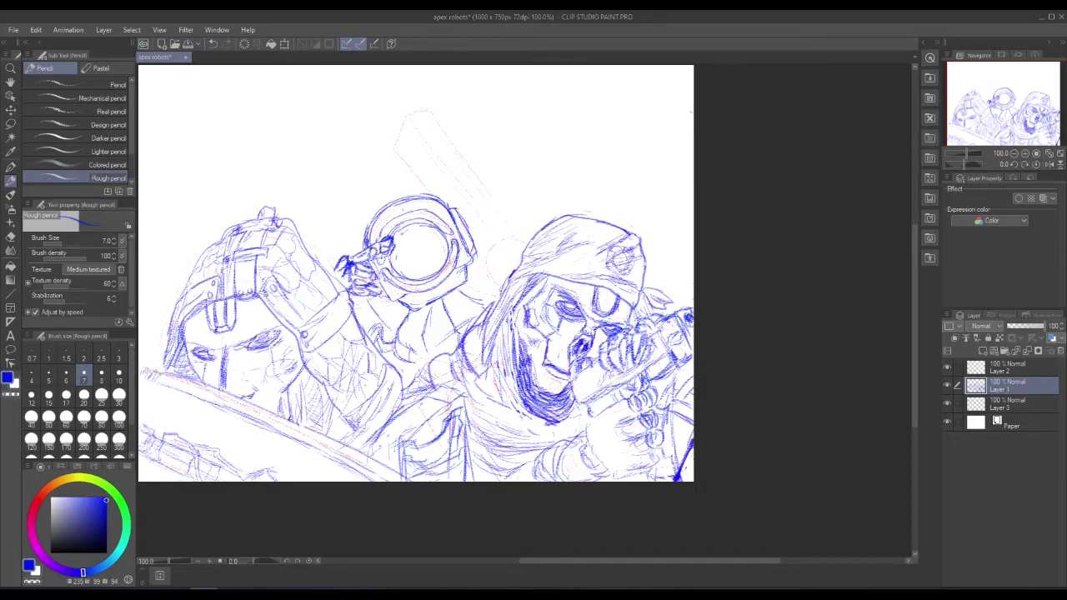
# - Add arm lines behind and below the small hand and sketch concentric circles inside the helmet's lens
pyautogui.moveTo(341, 247); pyautogui.dragTo(314, 258)
pyautogui.moveTo(372, 300); pyautogui.dragTo(391, 328)
pyautogui.moveTo(398, 263)
pyautogui.mouseDown()
pyautogui.moveTo(407, 273)
pyautogui.moveTo(443, 259)
pyautogui.moveTo(399, 261)
pyautogui.moveTo(446, 259)
pyautogui.moveTo(425, 251)
pyautogui.moveTo(435, 263)
pyautogui.moveTo(430, 228)
pyautogui.moveTo(440, 257)
pyautogui.moveTo(428, 229)
pyautogui.mouseUp()
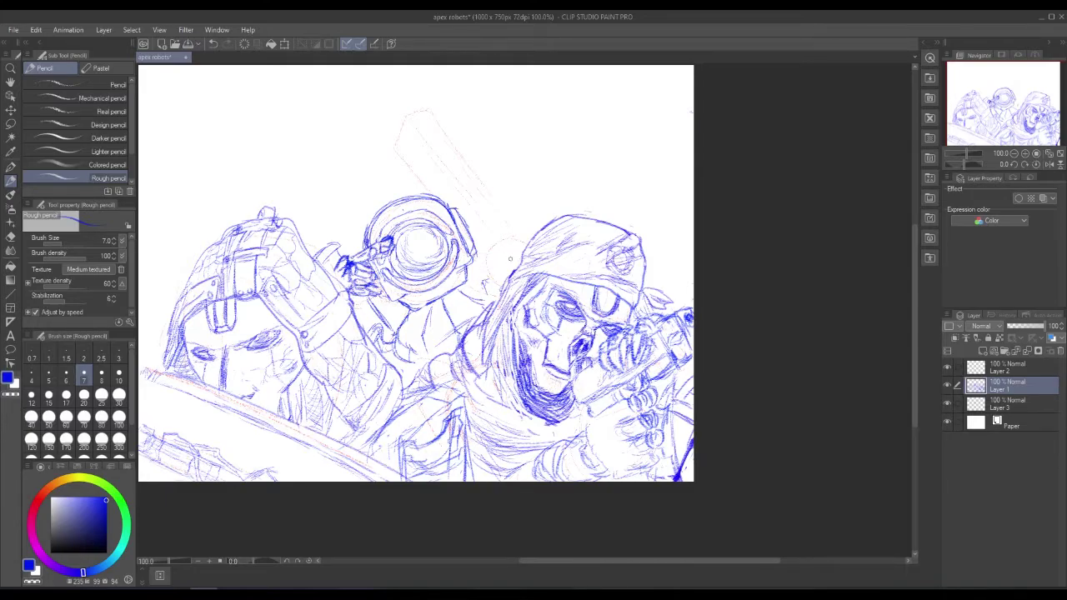
# - Sketch the middle figure's second robotic hand over the round red guide beside the skull figure's hood
pyautogui.moveTo(502, 242)
pyautogui.mouseDown()
pyautogui.moveTo(496, 255)
pyautogui.moveTo(520, 242)
pyautogui.moveTo(519, 226)
pyautogui.moveTo(528, 241)
pyautogui.moveTo(535, 228)
pyautogui.moveTo(491, 248)
pyautogui.moveTo(487, 271)
pyautogui.moveTo(505, 260)
pyautogui.mouseUp()
pyautogui.moveTo(516, 256); pyautogui.dragTo(499, 266)
pyautogui.moveTo(501, 261)
pyautogui.mouseDown()
pyautogui.moveTo(494, 272)
pyautogui.moveTo(517, 261)
pyautogui.mouseUp()
pyautogui.moveTo(525, 256)
pyautogui.mouseDown()
pyautogui.moveTo(517, 262)
pyautogui.moveTo(509, 243)
pyautogui.moveTo(514, 251)
pyautogui.mouseUp()
pyautogui.moveTo(524, 244); pyautogui.dragTo(514, 263)
pyautogui.moveTo(521, 259); pyautogui.dragTo(514, 269)
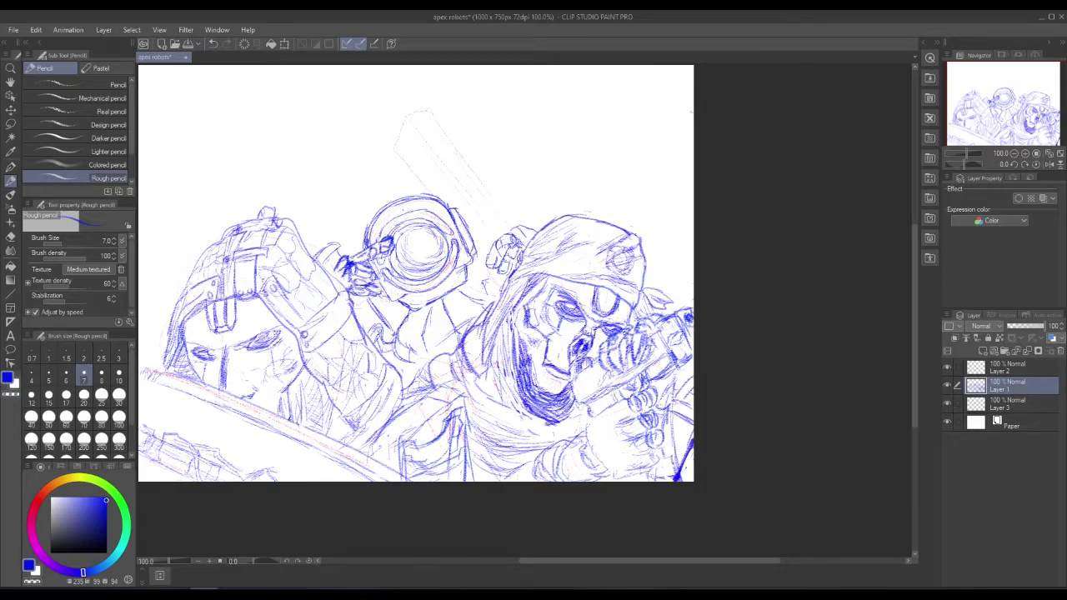
# - Sketch the shoulder and arm lines joining the round helmet's neck to the second hand
pyautogui.moveTo(489, 283)
pyautogui.mouseDown()
pyautogui.moveTo(481, 303)
pyautogui.moveTo(476, 283)
pyautogui.mouseUp()
pyautogui.moveTo(502, 270)
pyautogui.mouseDown()
pyautogui.moveTo(485, 283)
pyautogui.moveTo(500, 288)
pyautogui.mouseUp()
pyautogui.moveTo(480, 279)
pyautogui.mouseDown()
pyautogui.moveTo(473, 294)
pyautogui.moveTo(502, 288)
pyautogui.moveTo(493, 286)
pyautogui.mouseUp()
# - Bring the browser with the "apex mastiff" image results into view to examine the shotgun, and move it back off the canvas
pyautogui.hotkey('alt', 'Tab')
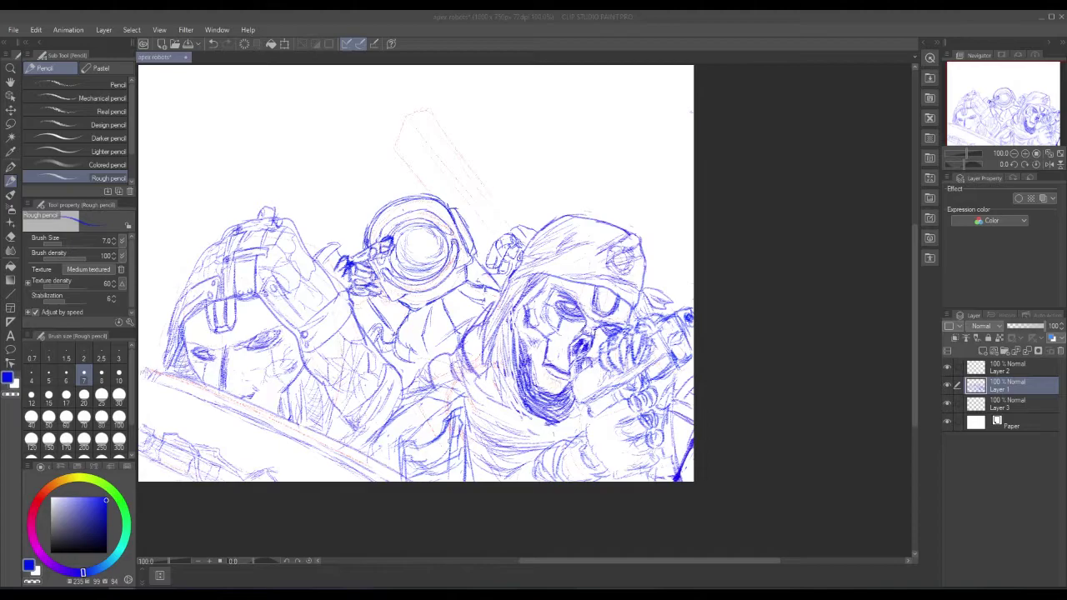
pyautogui.moveTo(1066, 125); pyautogui.dragTo(414, 83)
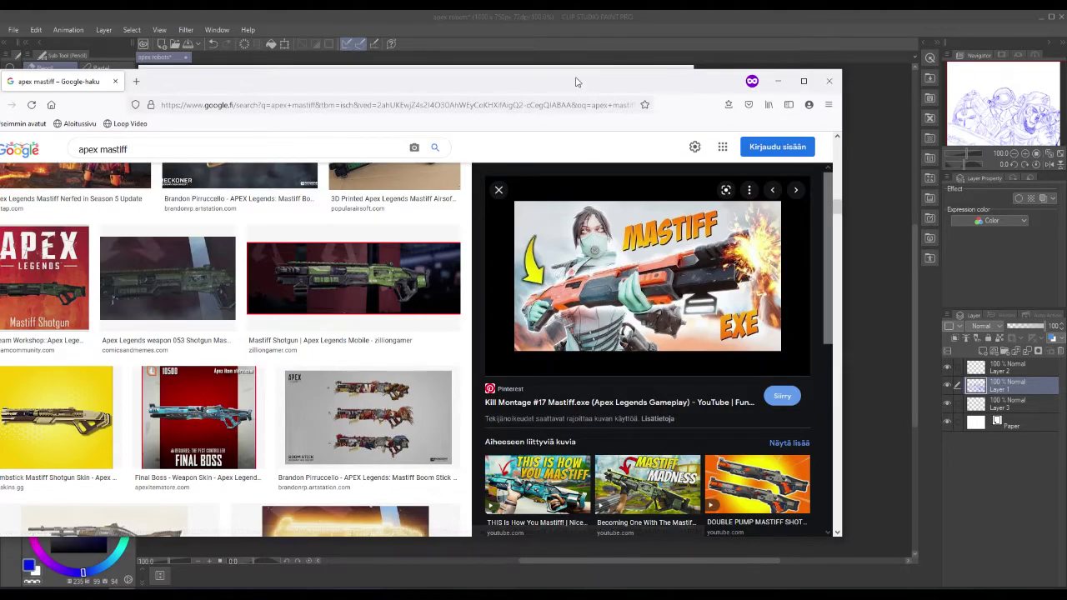
pyautogui.moveTo(575, 80); pyautogui.dragTo(1066, 111)
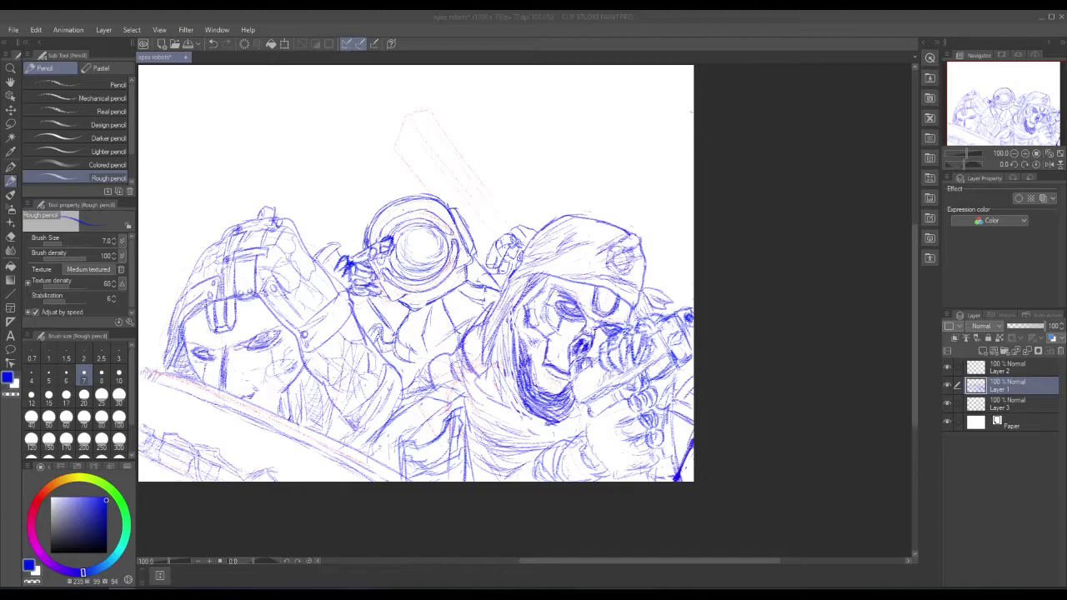
# - Sketch the shotgun's rear block above the second hand and a narrow slotted panel along the red gun guide
pyautogui.click(486, 235)
pyautogui.moveTo(506, 214)
pyautogui.mouseDown()
pyautogui.moveTo(490, 235)
pyautogui.moveTo(514, 226)
pyautogui.moveTo(481, 239)
pyautogui.moveTo(484, 259)
pyautogui.moveTo(494, 255)
pyautogui.moveTo(480, 267)
pyautogui.moveTo(500, 289)
pyautogui.mouseUp()
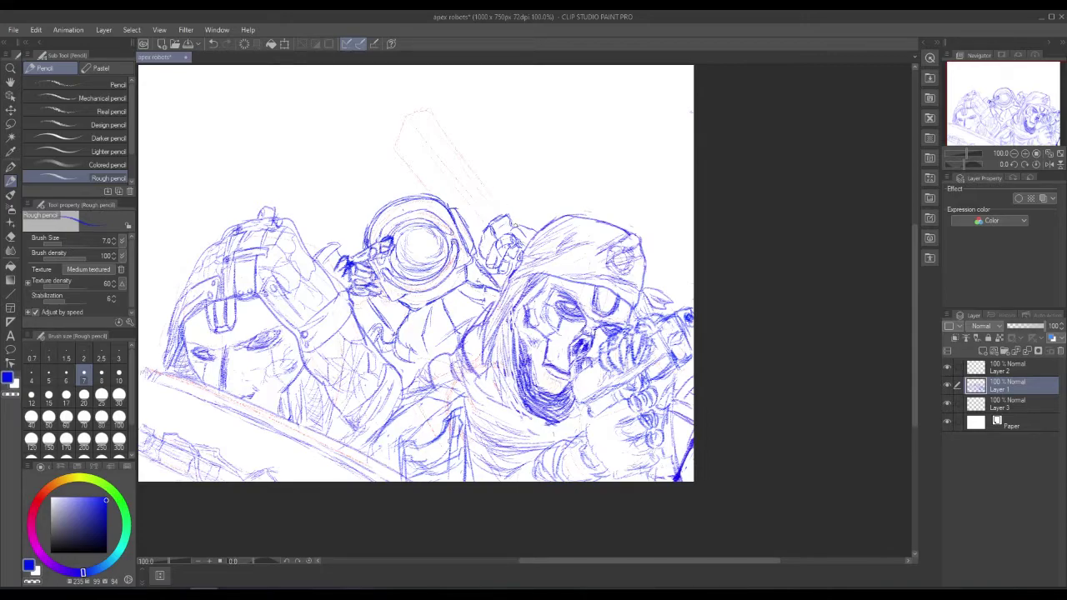
pyautogui.moveTo(506, 217); pyautogui.dragTo(490, 203)
pyautogui.moveTo(468, 188)
pyautogui.mouseDown()
pyautogui.moveTo(477, 205)
pyautogui.moveTo(477, 177)
pyautogui.moveTo(486, 208)
pyautogui.moveTo(496, 208)
pyautogui.mouseUp()
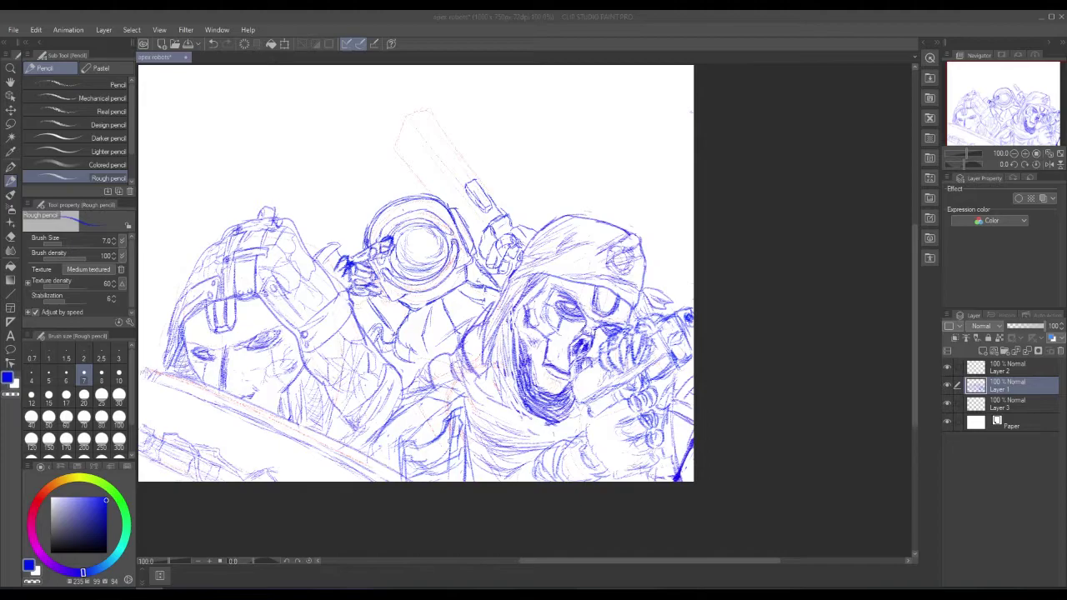
# - Detail the slotted panel, outline the shotgun's receiver around it, and extend the barrel lines along the red guide
pyautogui.moveTo(478, 178)
pyautogui.mouseDown()
pyautogui.moveTo(496, 202)
pyautogui.moveTo(490, 196)
pyautogui.mouseUp()
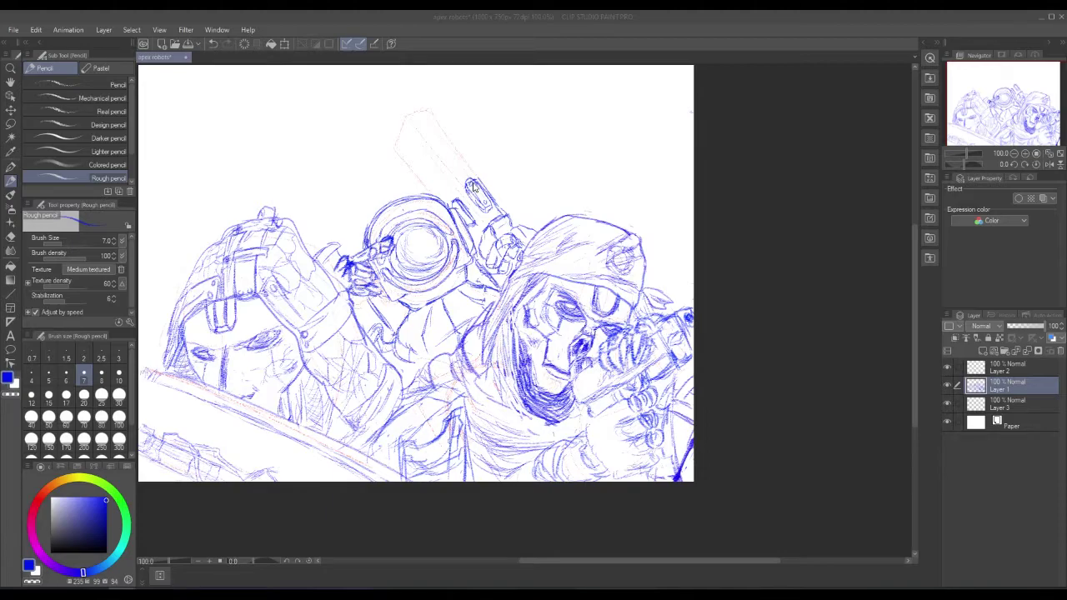
pyautogui.moveTo(481, 185)
pyautogui.mouseDown()
pyautogui.moveTo(470, 176)
pyautogui.moveTo(453, 198)
pyautogui.moveTo(476, 197)
pyautogui.mouseUp()
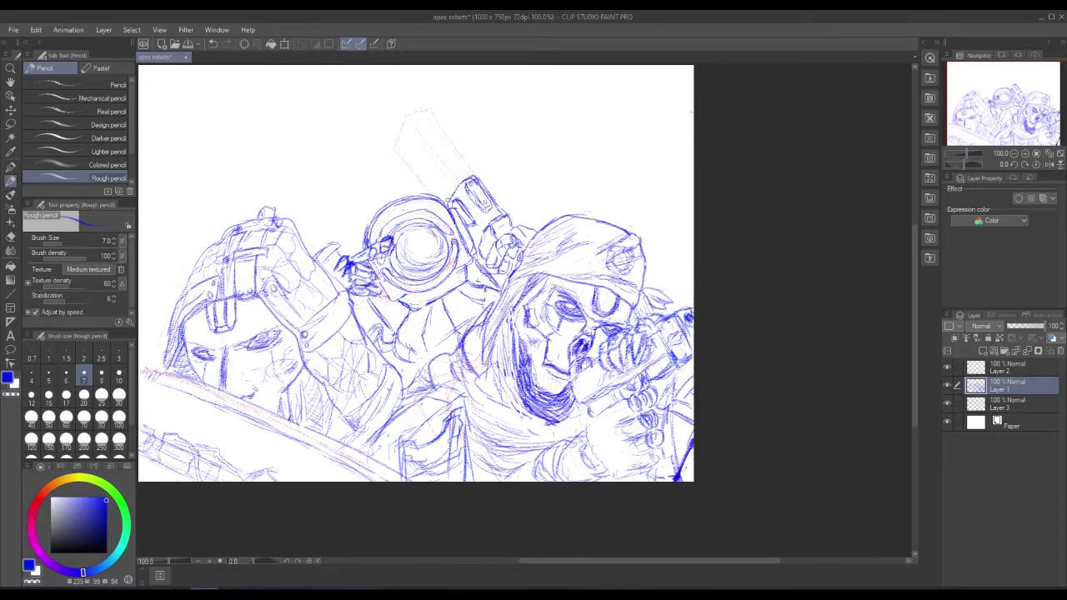
pyautogui.moveTo(470, 203); pyautogui.dragTo(477, 215)
pyautogui.moveTo(472, 176)
pyautogui.mouseDown()
pyautogui.moveTo(440, 148)
pyautogui.moveTo(433, 153)
pyautogui.moveTo(448, 192)
pyautogui.moveTo(445, 184)
pyautogui.moveTo(459, 189)
pyautogui.mouseUp()
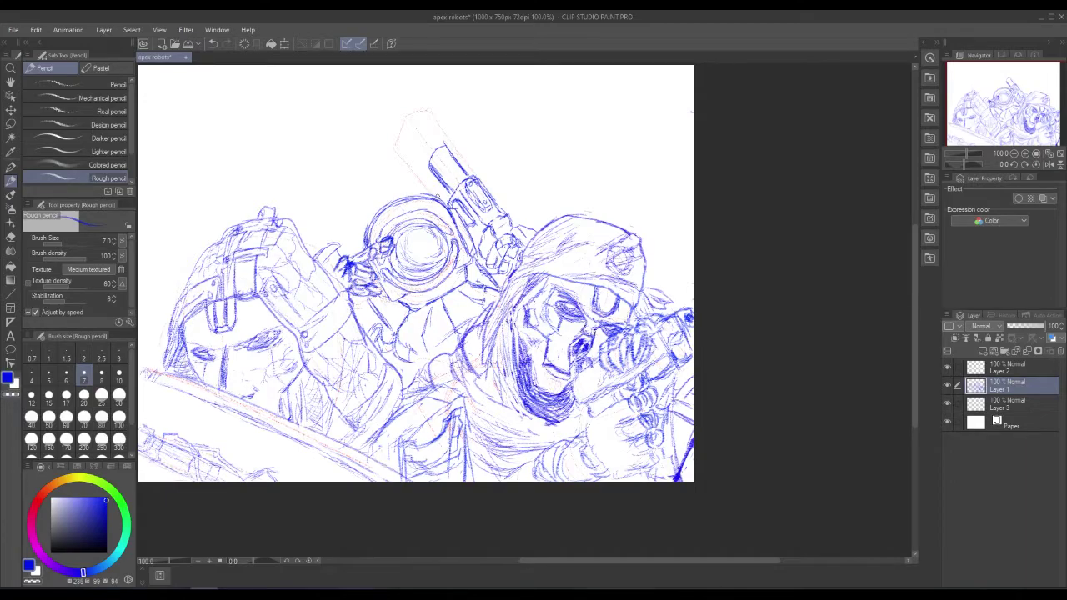
# - Sketch the shotgun's secondary section alongside the barrel, above the round helmet, in blue
pyautogui.moveTo(439, 190)
pyautogui.mouseDown()
pyautogui.moveTo(429, 170)
pyautogui.moveTo(449, 204)
pyautogui.moveTo(425, 180)
pyautogui.moveTo(415, 189)
pyautogui.mouseUp()
pyautogui.press('x')
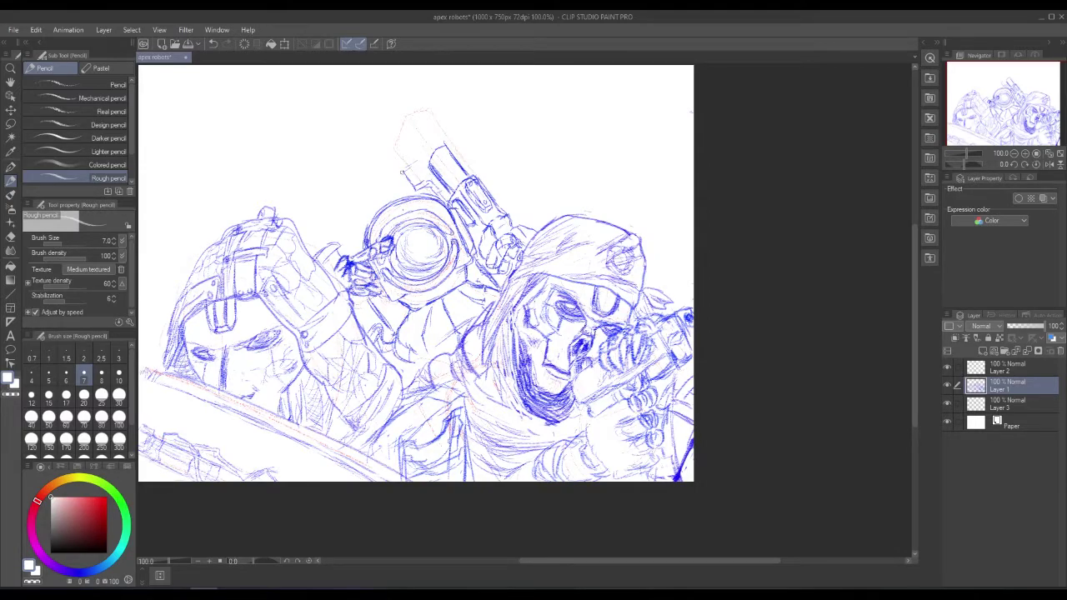
pyautogui.press('x')
pyautogui.moveTo(404, 170); pyautogui.dragTo(424, 165)
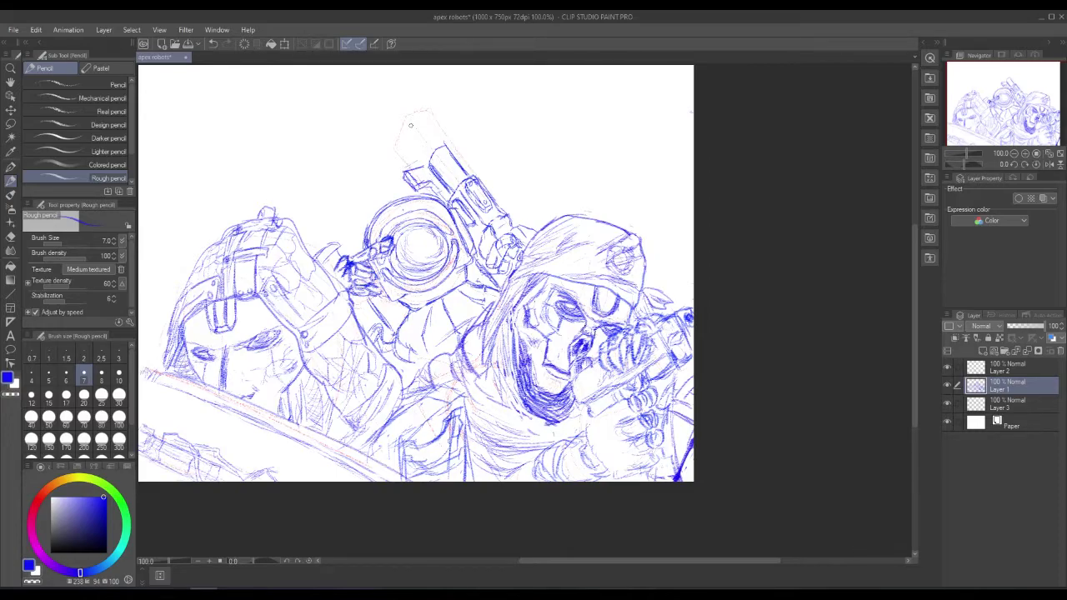
pyautogui.moveTo(412, 149)
pyautogui.mouseDown()
pyautogui.moveTo(423, 169)
pyautogui.moveTo(395, 158)
pyautogui.moveTo(404, 172)
pyautogui.moveTo(406, 160)
pyautogui.moveTo(388, 155)
pyautogui.moveTo(393, 185)
pyautogui.moveTo(422, 165)
pyautogui.moveTo(397, 184)
pyautogui.moveTo(393, 156)
pyautogui.mouseUp()
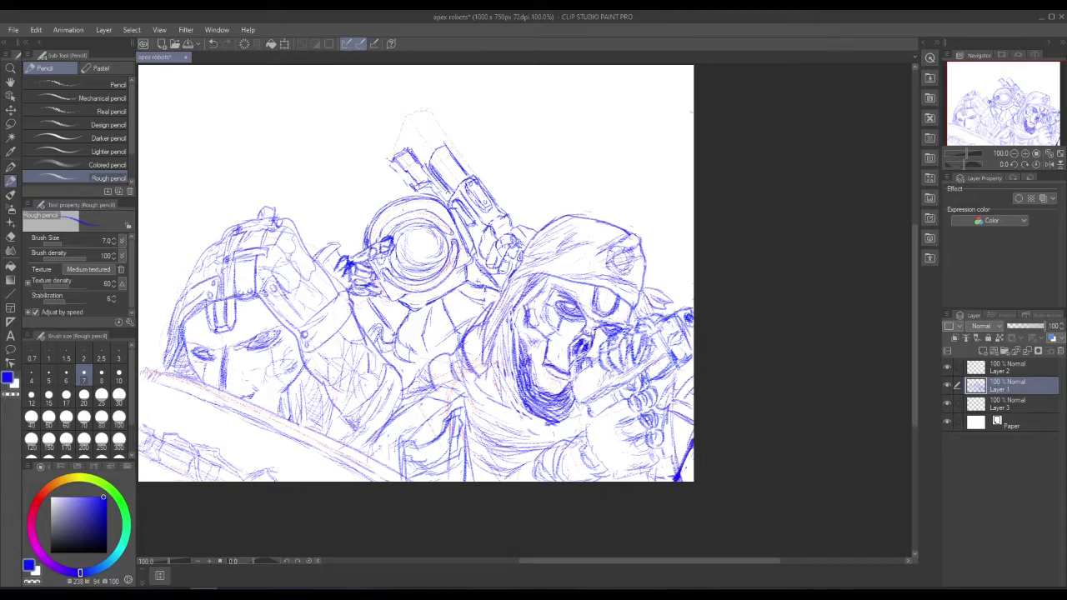
# - Sketch the shotgun's muzzle end, add dark ribs to the section beside the barrel, and shade the gap between them
pyautogui.moveTo(436, 179); pyautogui.dragTo(451, 198)
pyautogui.moveTo(435, 130)
pyautogui.mouseDown()
pyautogui.moveTo(453, 158)
pyautogui.moveTo(426, 126)
pyautogui.moveTo(408, 147)
pyautogui.moveTo(421, 145)
pyautogui.mouseUp()
pyautogui.moveTo(391, 167); pyautogui.dragTo(410, 186)
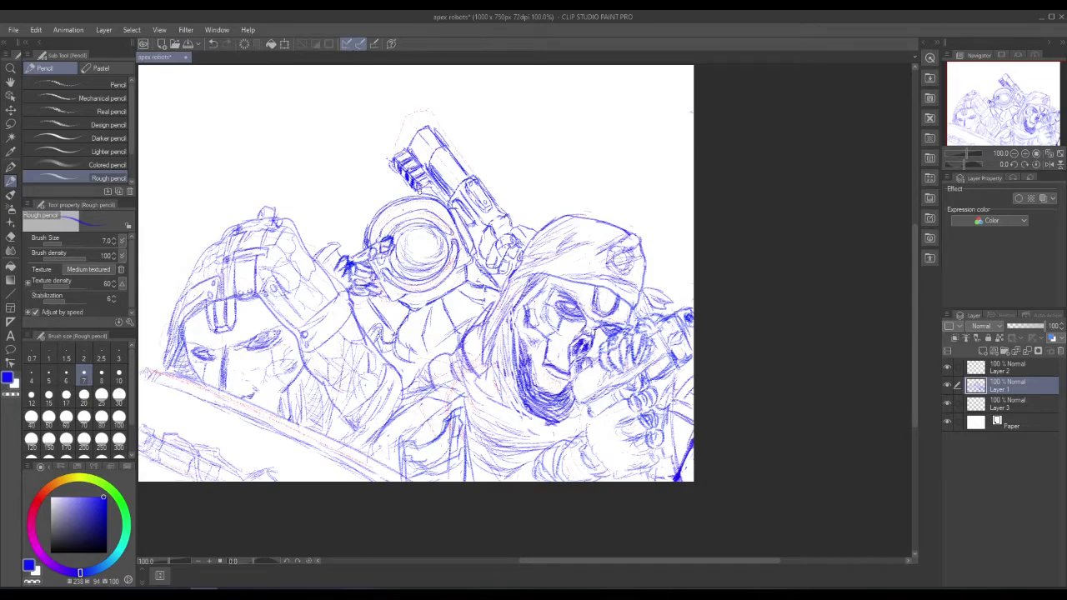
pyautogui.moveTo(421, 186)
pyautogui.mouseDown()
pyautogui.moveTo(429, 196)
pyautogui.moveTo(434, 185)
pyautogui.mouseUp()
pyautogui.moveTo(416, 181)
pyautogui.mouseDown()
pyautogui.moveTo(429, 167)
pyautogui.moveTo(435, 183)
pyautogui.moveTo(435, 168)
pyautogui.moveTo(456, 198)
pyautogui.mouseUp()
pyautogui.moveTo(435, 178)
pyautogui.mouseDown()
pyautogui.moveTo(449, 195)
pyautogui.moveTo(438, 196)
pyautogui.mouseUp()
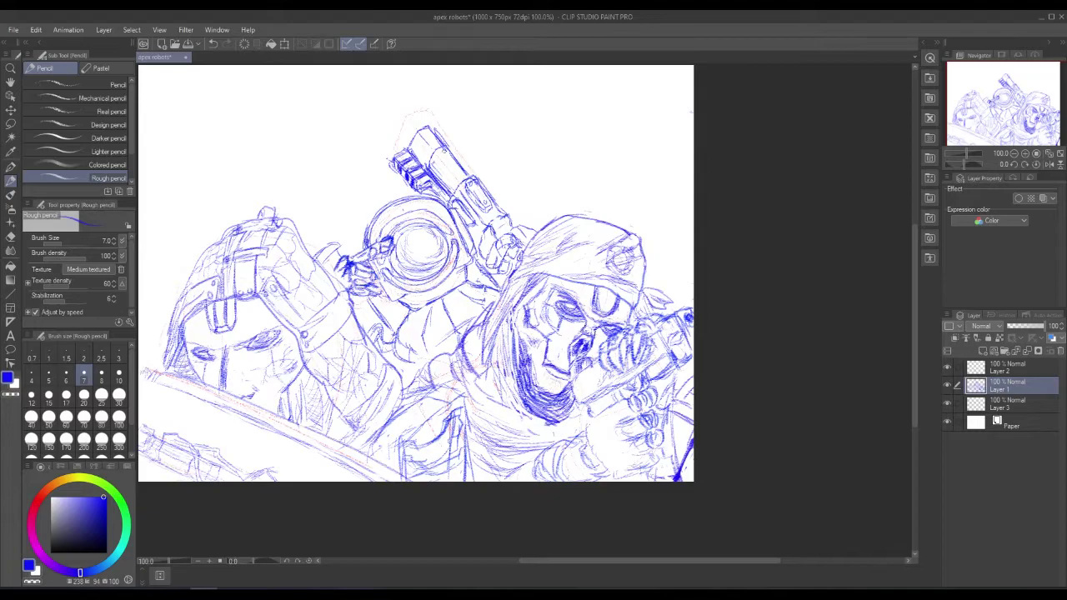
# - Darken the barrel's outer edge and sketch a small ribbed attachment on the shotgun's side away from the helmet
pyautogui.moveTo(435, 130); pyautogui.dragTo(458, 158)
pyautogui.moveTo(469, 156)
pyautogui.mouseDown()
pyautogui.moveTo(459, 144)
pyautogui.moveTo(481, 168)
pyautogui.mouseUp()
pyautogui.moveTo(479, 162)
pyautogui.mouseDown()
pyautogui.moveTo(479, 175)
pyautogui.moveTo(470, 167)
pyautogui.mouseUp()
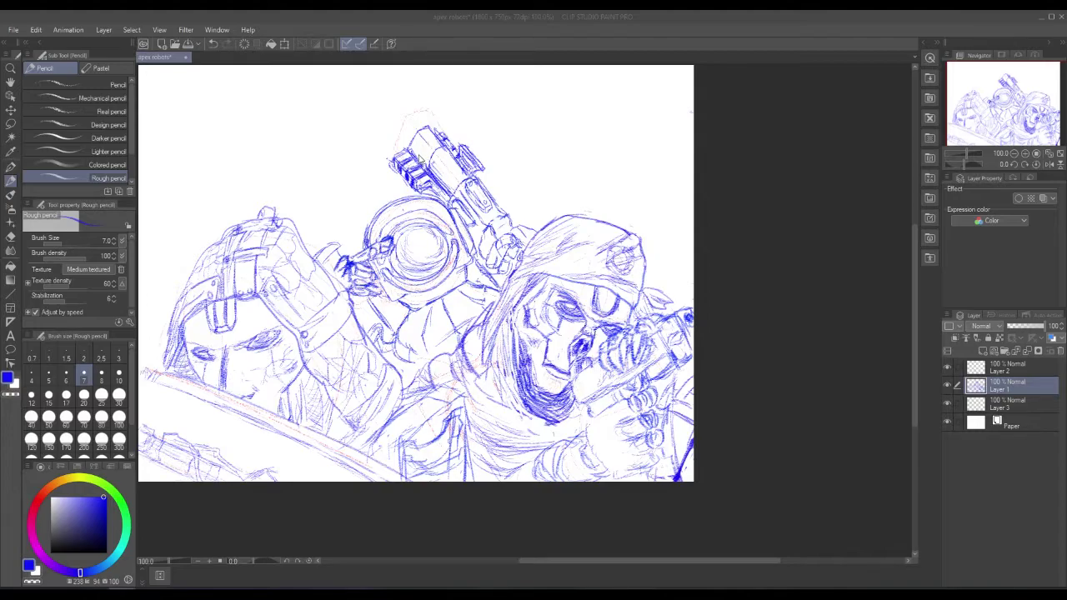
pyautogui.click(422, 160)
pyautogui.moveTo(423, 163); pyautogui.dragTo(429, 166)
pyautogui.moveTo(409, 149); pyautogui.dragTo(436, 175)
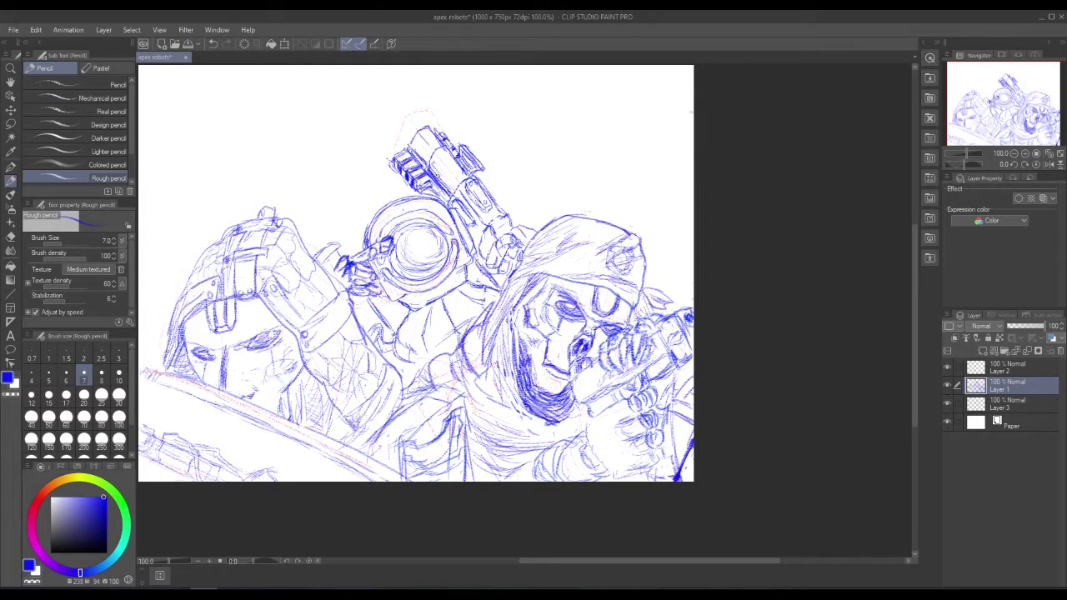
pyautogui.moveTo(414, 135)
pyautogui.mouseDown()
pyautogui.moveTo(432, 151)
pyautogui.moveTo(414, 133)
pyautogui.moveTo(426, 132)
pyautogui.moveTo(436, 156)
pyautogui.mouseUp()
pyautogui.hotkey('ctrl', 'z')
pyautogui.hotkey('ctrl', 'z')
pyautogui.hotkey('ctrl', 'z')
pyautogui.hotkey('ctrl', 'z')
pyautogui.hotkey('ctrl', 'z')
# - Add angular edge details to the shotgun's muzzle and along the barrel near the side attachment
pyautogui.moveTo(430, 132); pyautogui.dragTo(439, 143)
pyautogui.moveTo(435, 128); pyautogui.dragTo(441, 131)
pyautogui.moveTo(449, 145)
pyautogui.mouseDown()
pyautogui.moveTo(464, 173)
pyautogui.moveTo(452, 172)
pyautogui.mouseUp()
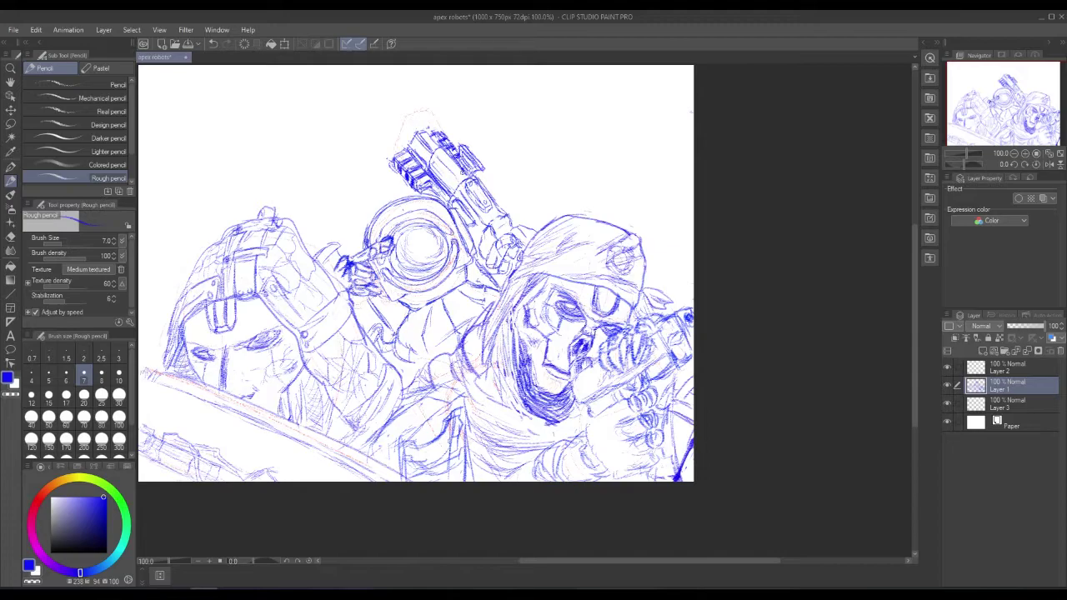
# - Lasso the shotgun's muzzle section on Layer 1, rotate it slightly clockwise, nudge it into place, and clear the selection
pyautogui.click(10, 124)
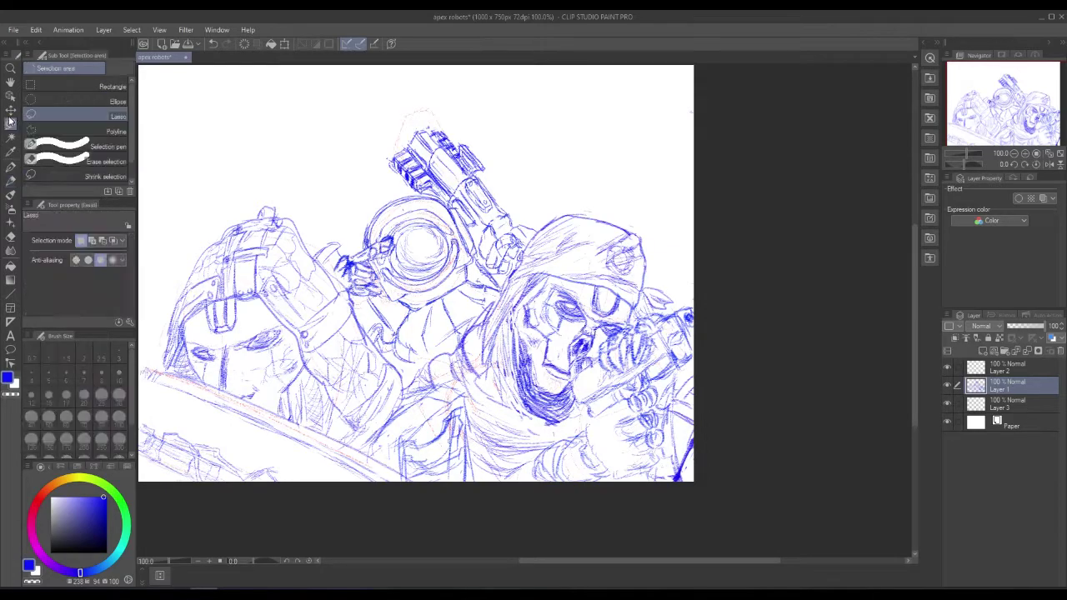
pyautogui.moveTo(435, 188)
pyautogui.mouseDown()
pyautogui.moveTo(405, 188)
pyautogui.moveTo(424, 100)
pyautogui.moveTo(500, 157)
pyautogui.moveTo(442, 194)
pyautogui.mouseUp()
pyautogui.hotkey('ctrl', 't')
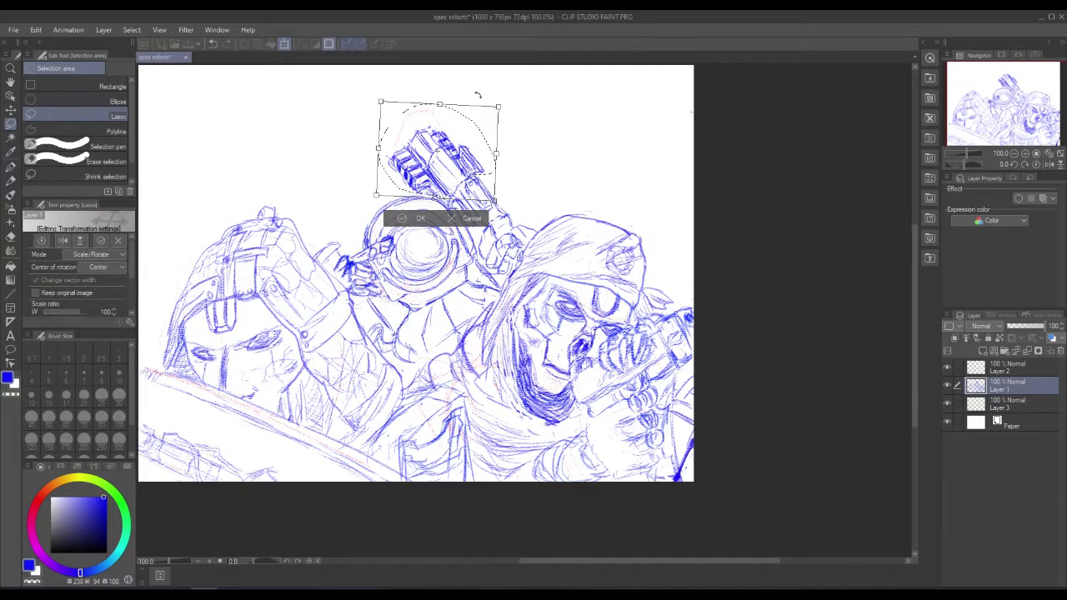
pyautogui.moveTo(484, 88); pyautogui.dragTo(488, 87)
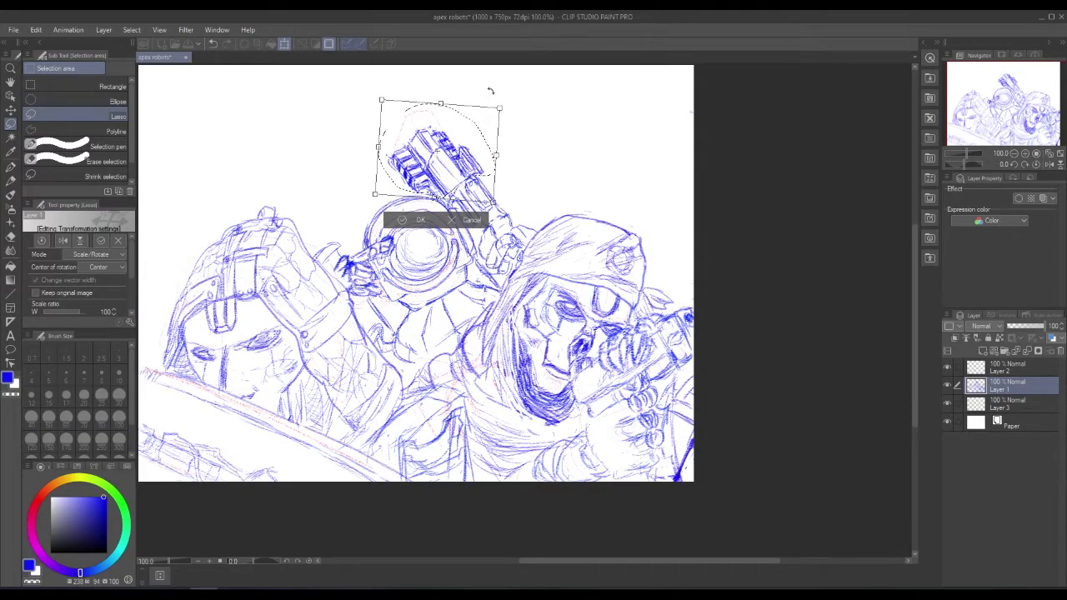
pyautogui.moveTo(450, 168); pyautogui.dragTo(451, 169)
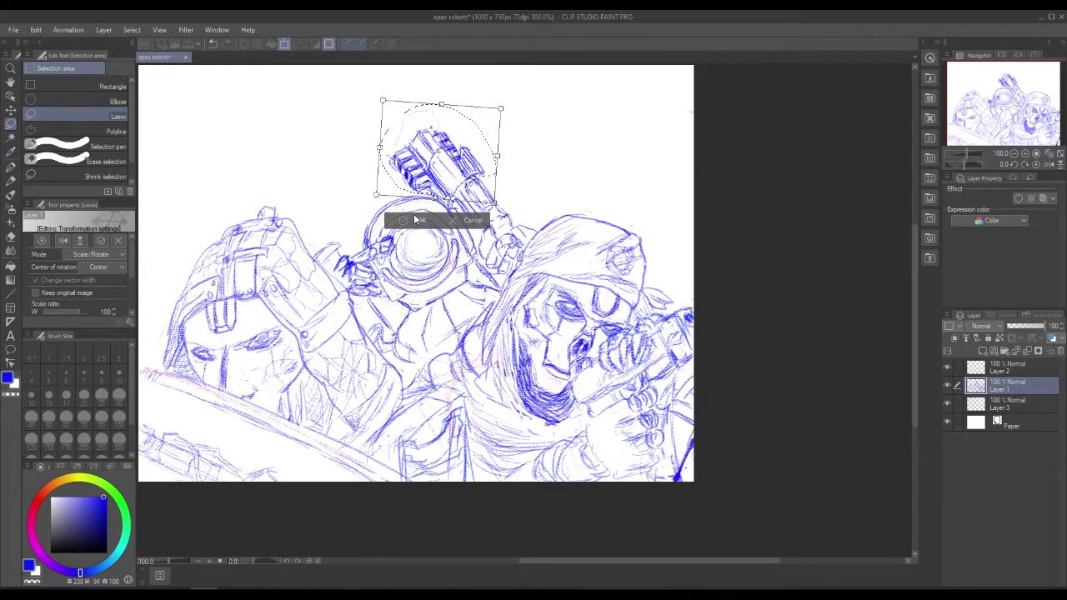
pyautogui.click(410, 222)
pyautogui.click(349, 219)
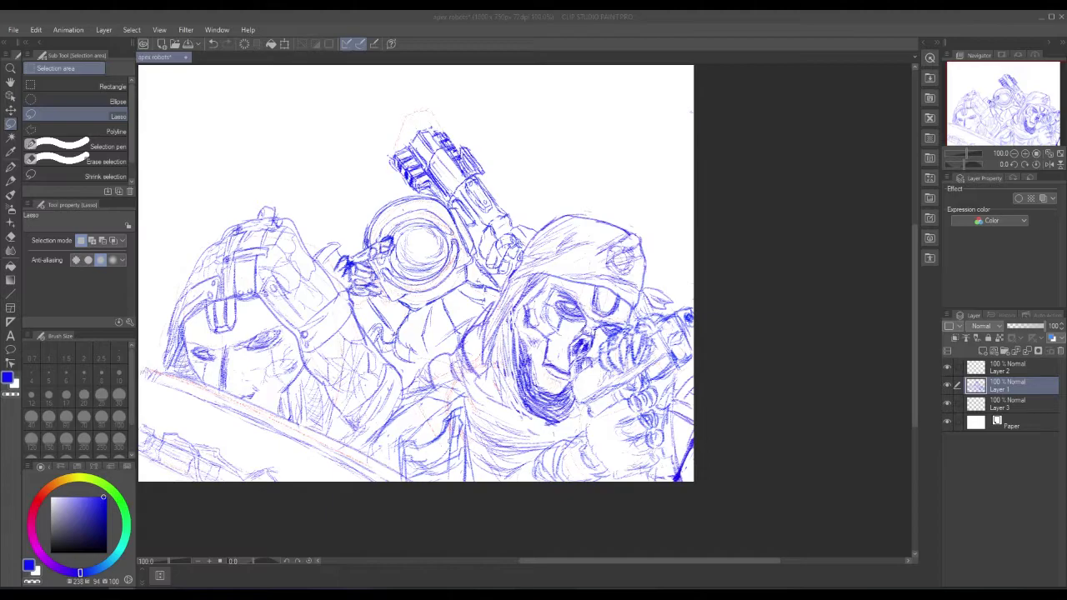
pyautogui.moveTo(430, 155); pyautogui.dragTo(415, 136)
pyautogui.click(313, 154)
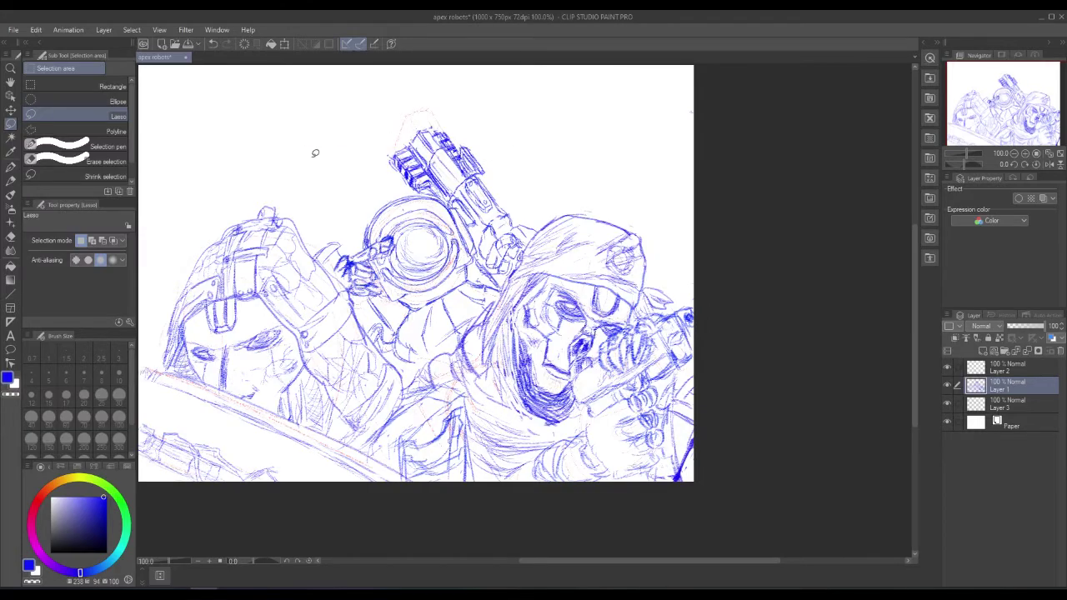
# - Redraw the shotgun's muzzle end and the ribs beside the barrel with the Rough pencil, and save the file
pyautogui.click(10, 180)
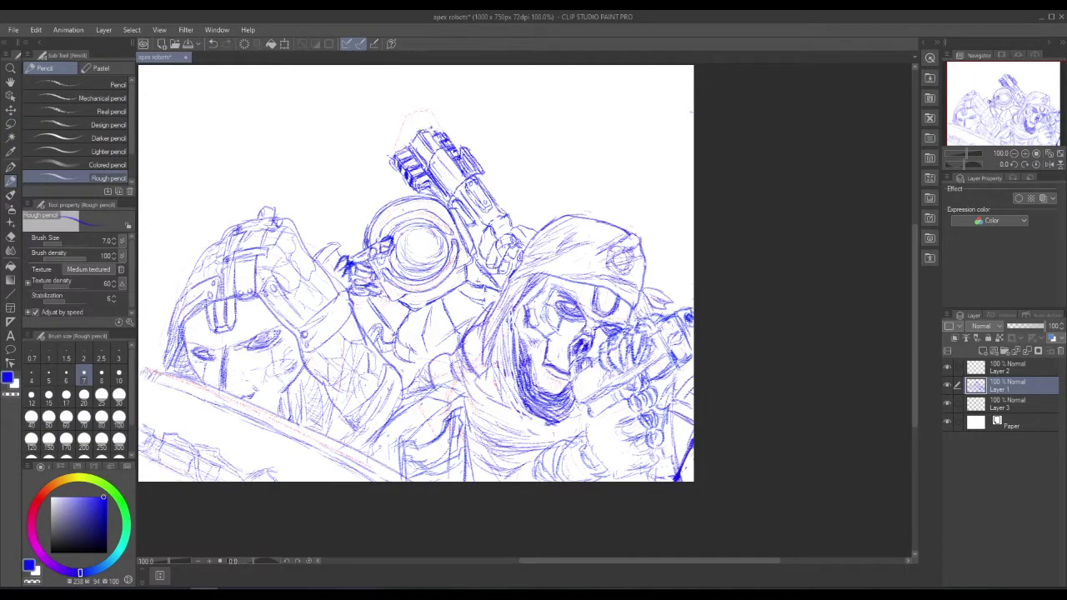
pyautogui.moveTo(424, 130)
pyautogui.mouseDown()
pyautogui.moveTo(410, 141)
pyautogui.moveTo(420, 131)
pyautogui.moveTo(441, 150)
pyautogui.moveTo(419, 145)
pyautogui.mouseUp()
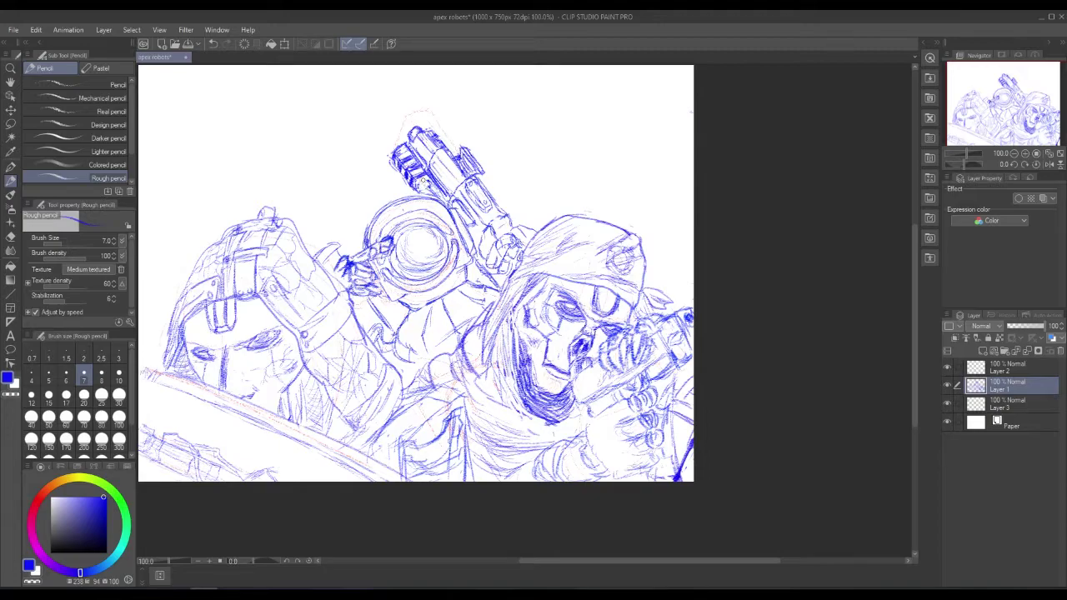
pyautogui.moveTo(425, 190); pyautogui.dragTo(430, 189)
pyautogui.click(13, 29)
pyautogui.click(39, 112)
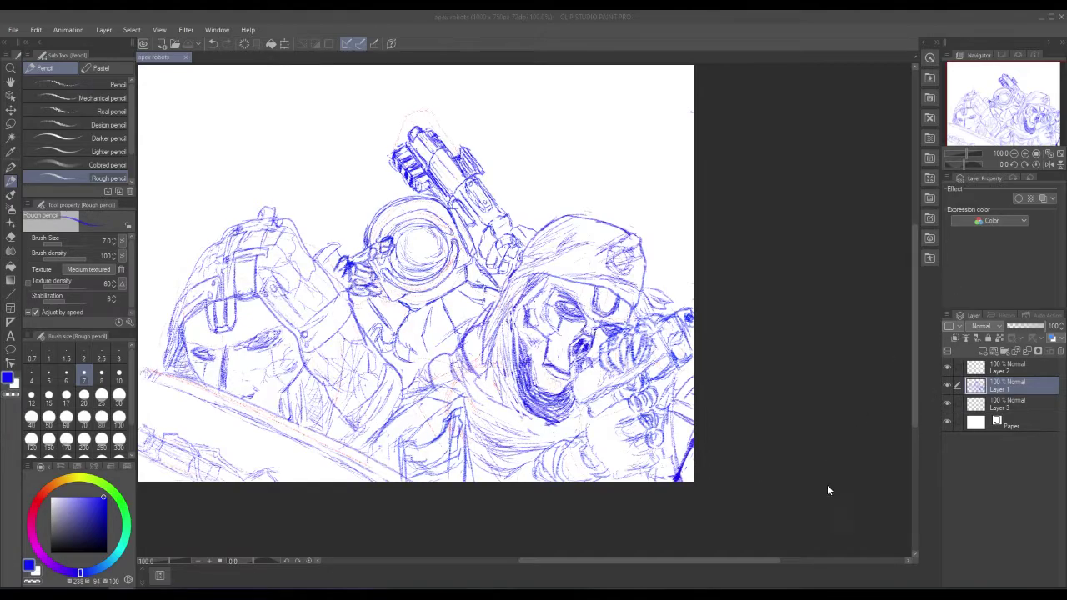
# - Set up inking with the G-pen on Layer 2 and save the file
pyautogui.moveTo(773, 560); pyautogui.dragTo(740, 560)
pyautogui.scroll(1, 759, 514)
pyautogui.scroll(-1, 759, 514)
pyautogui.moveTo(916, 418); pyautogui.dragTo(915, 399)
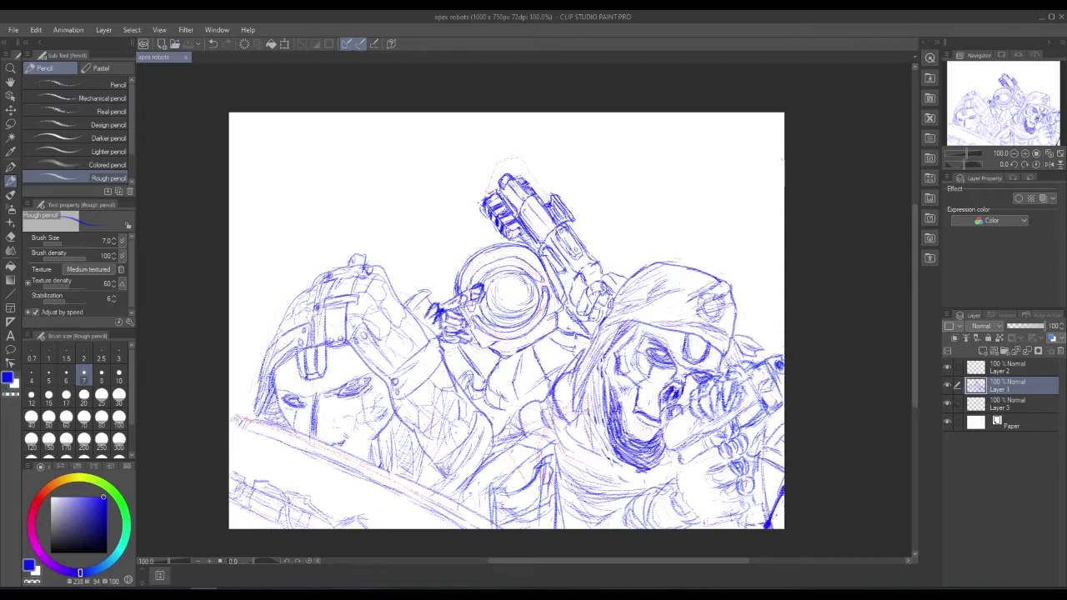
pyautogui.click(781, 522)
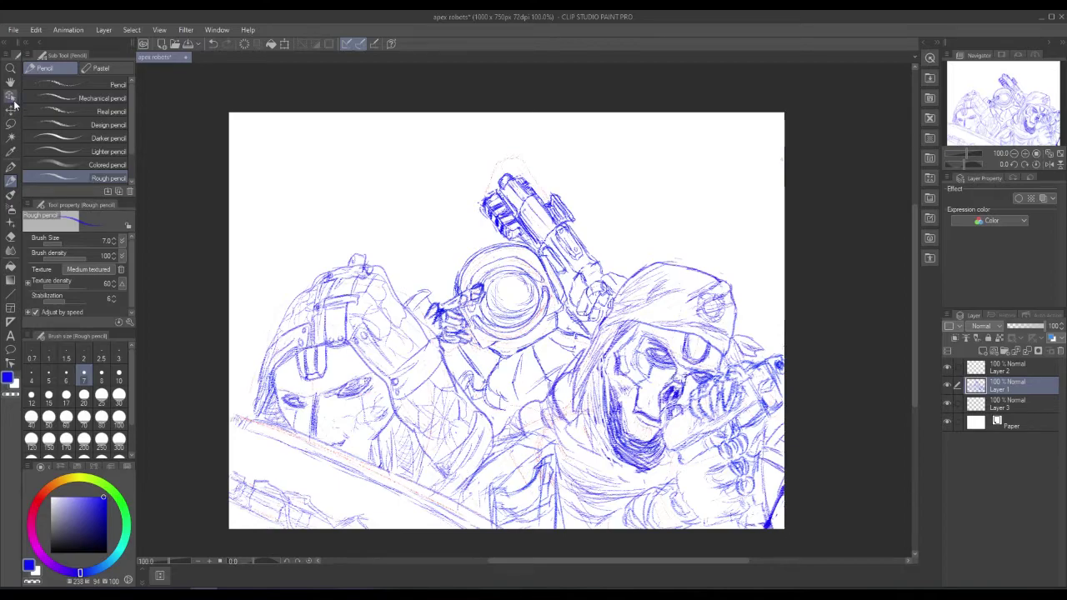
pyautogui.click(11, 166)
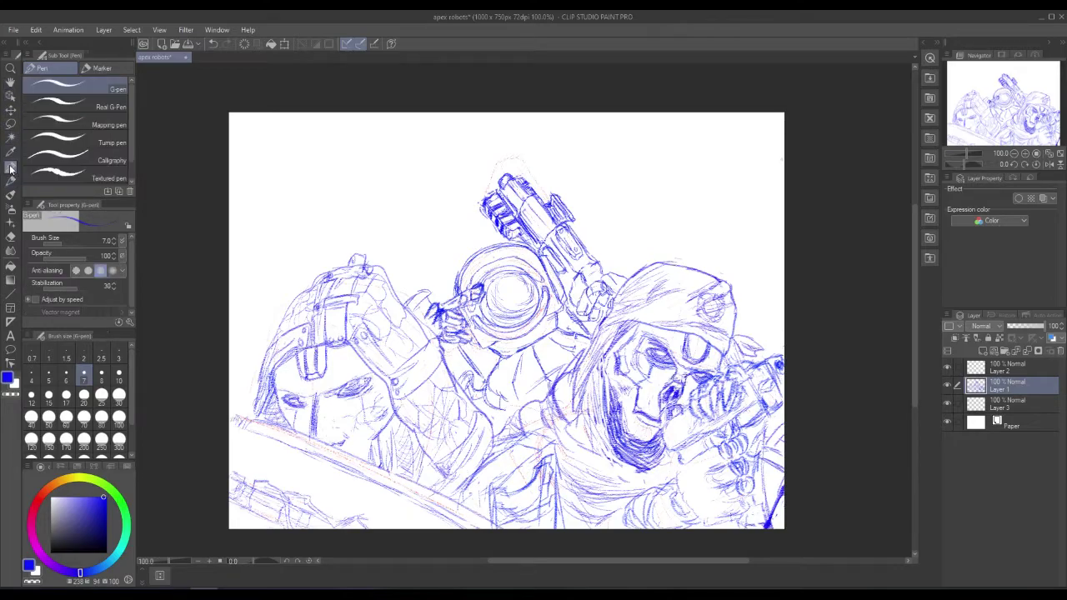
pyautogui.click(1018, 366)
pyautogui.click(13, 30)
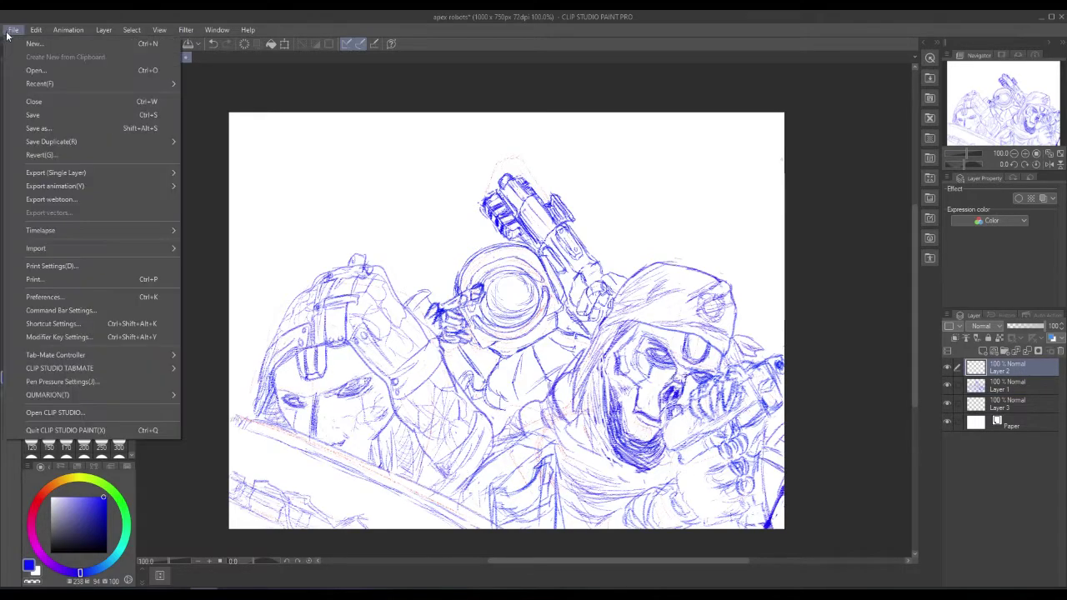
pyautogui.click(34, 99)
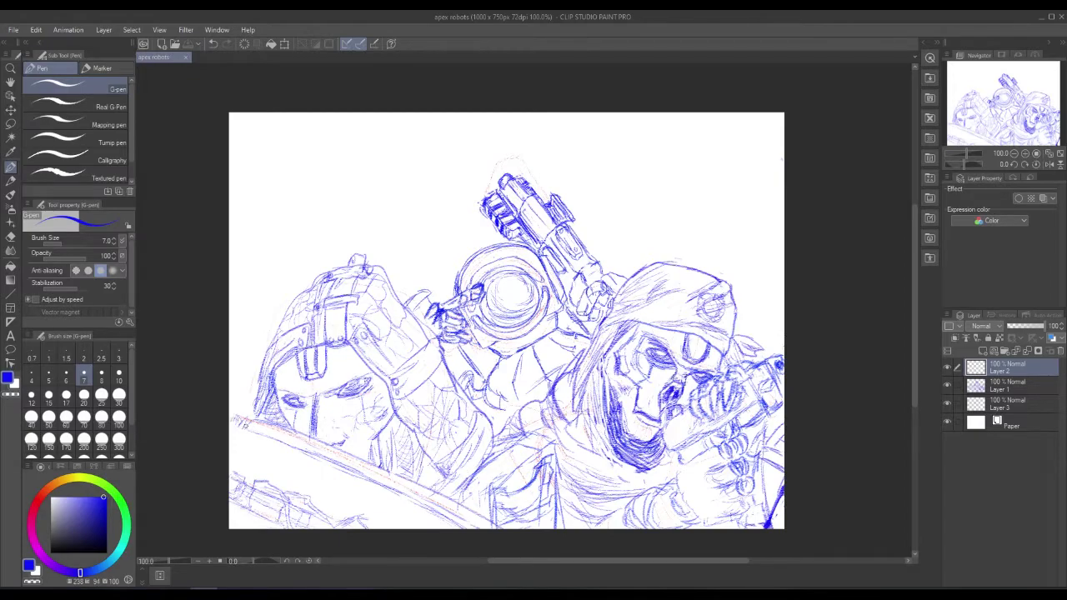
pyautogui.click(244, 425)
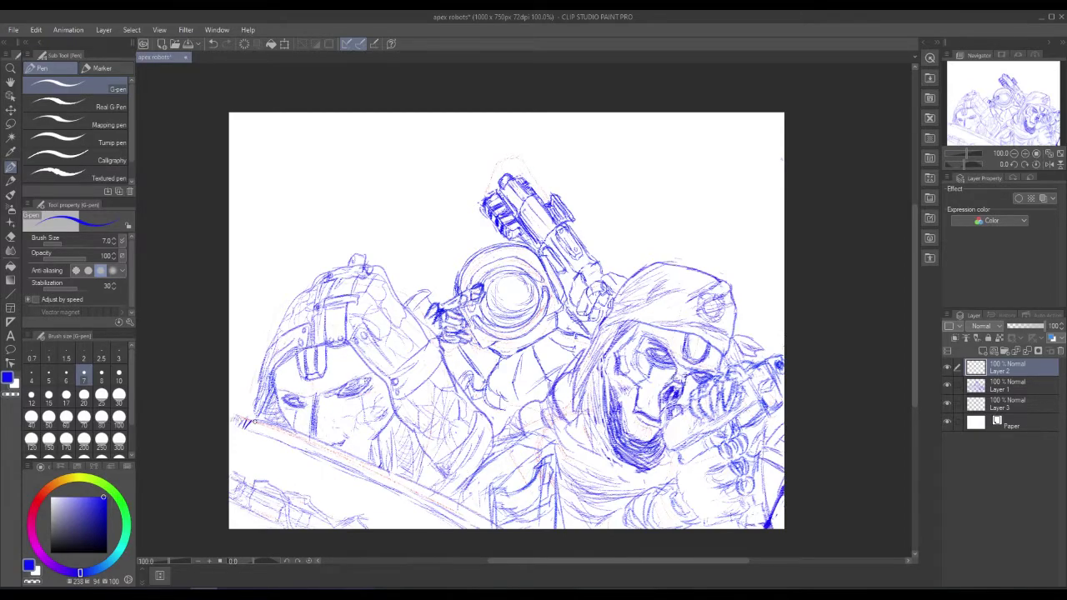
pyautogui.click(36, 30)
pyautogui.click(48, 43)
# - Set the drawing colour to black and ink short hatch strokes at the blade's upper end by the canvas edge
pyautogui.click(104, 553)
pyautogui.click(36, 30)
pyautogui.click(48, 44)
pyautogui.moveTo(244, 426)
pyautogui.mouseDown()
pyautogui.moveTo(249, 416)
pyautogui.moveTo(238, 414)
pyautogui.mouseUp()
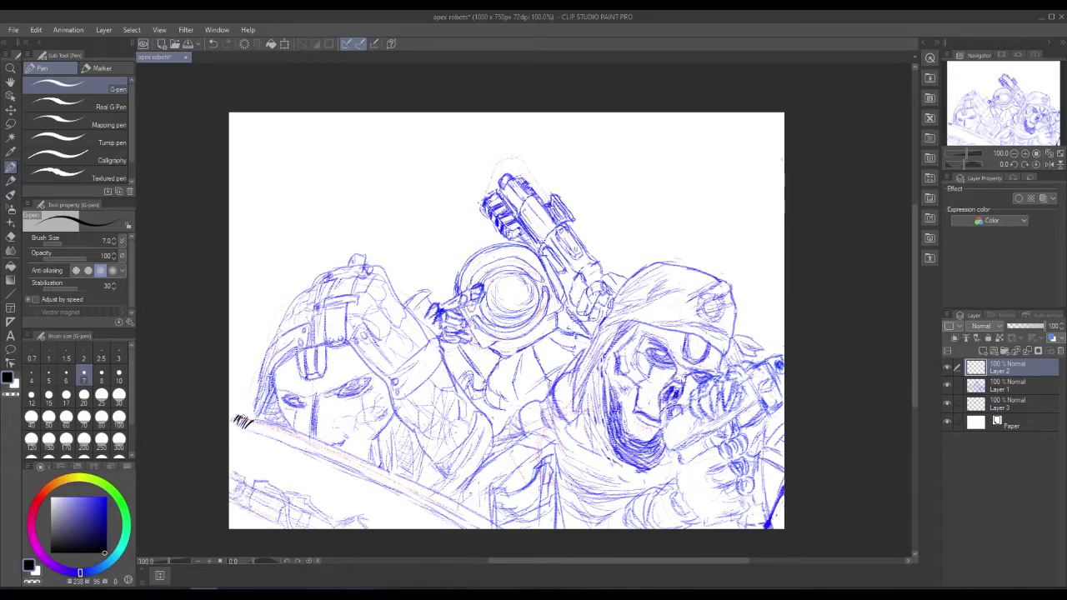
pyautogui.moveTo(237, 426); pyautogui.dragTo(238, 415)
pyautogui.moveTo(229, 423); pyautogui.dragTo(237, 413)
pyautogui.click(10, 293)
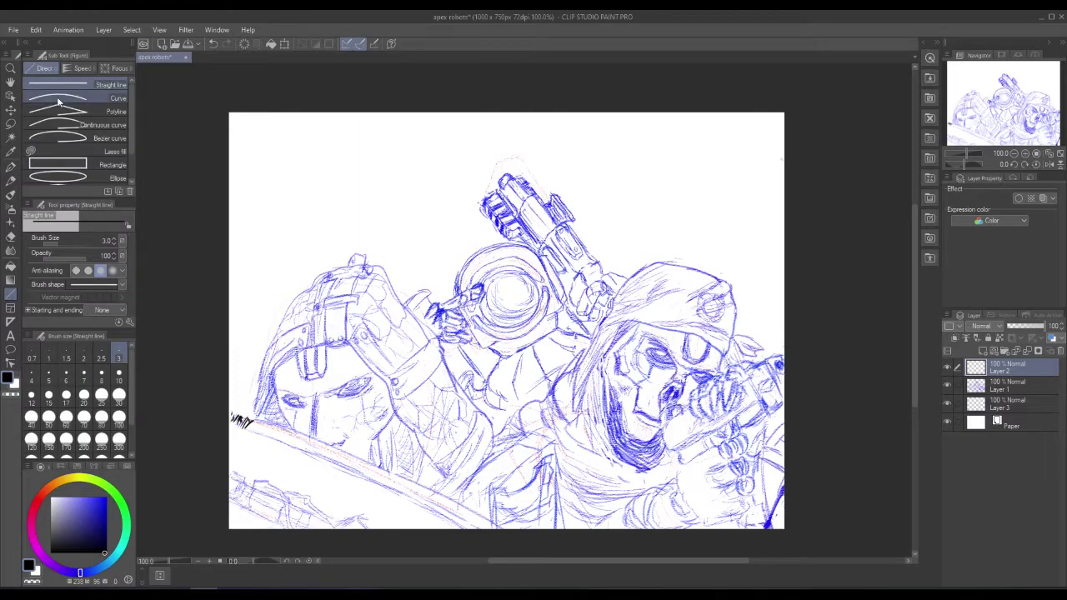
pyautogui.moveTo(252, 421)
pyautogui.mouseDown()
pyautogui.moveTo(488, 512)
pyautogui.moveTo(500, 527)
pyautogui.mouseUp()
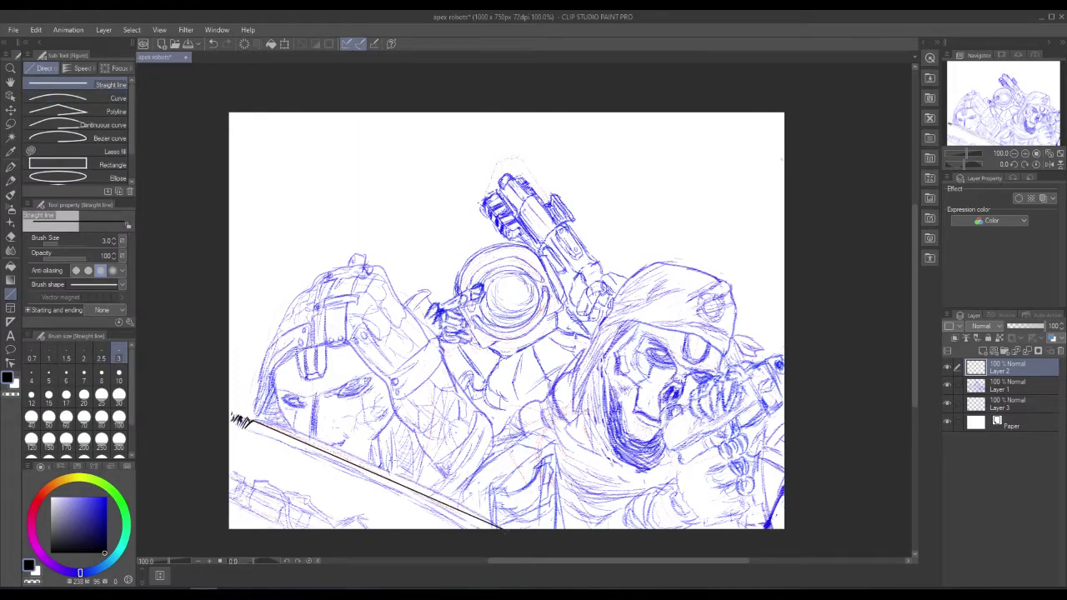
pyautogui.click(35, 29)
pyautogui.click(50, 41)
# - Ink the blade's upper edge with a size 3 curve and its lower edge with a size 2 curve
pyautogui.click(65, 97)
pyautogui.moveTo(251, 421); pyautogui.dragTo(501, 527)
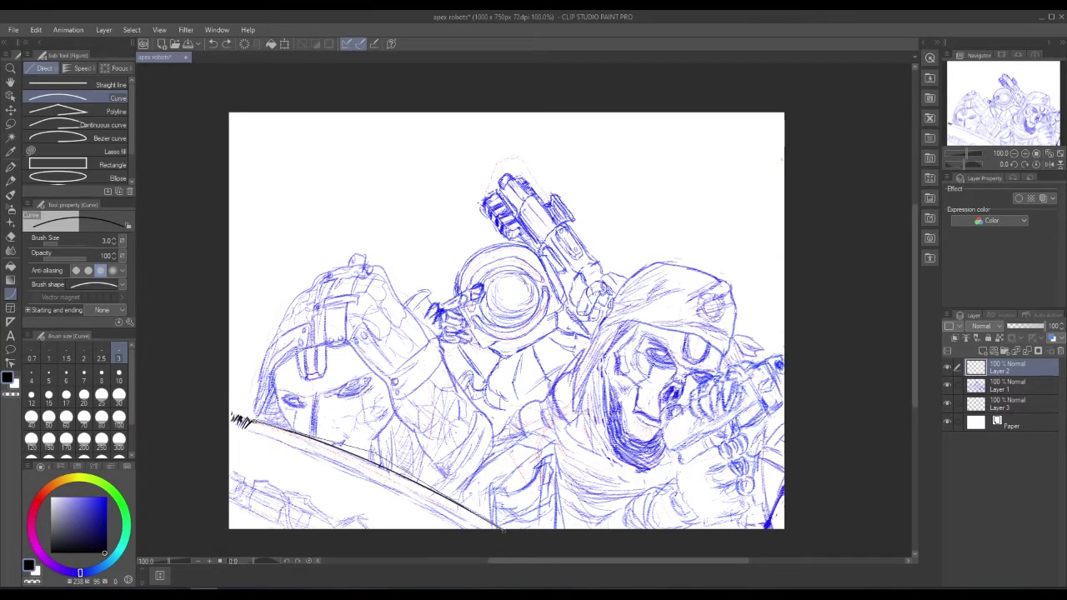
pyautogui.click(364, 452)
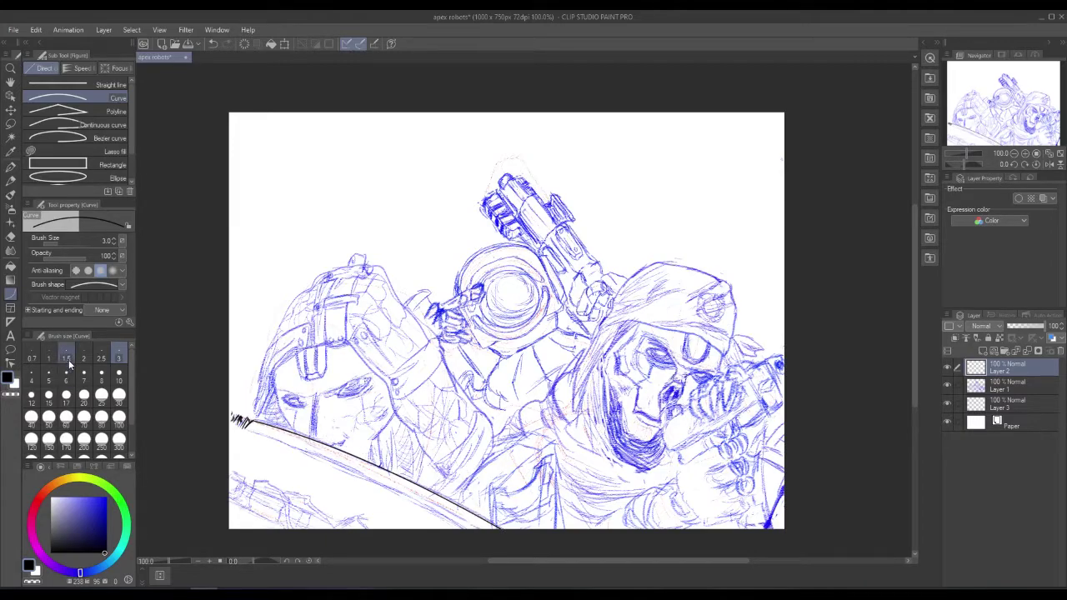
pyautogui.click(48, 354)
pyautogui.moveTo(247, 429); pyautogui.dragTo(468, 529)
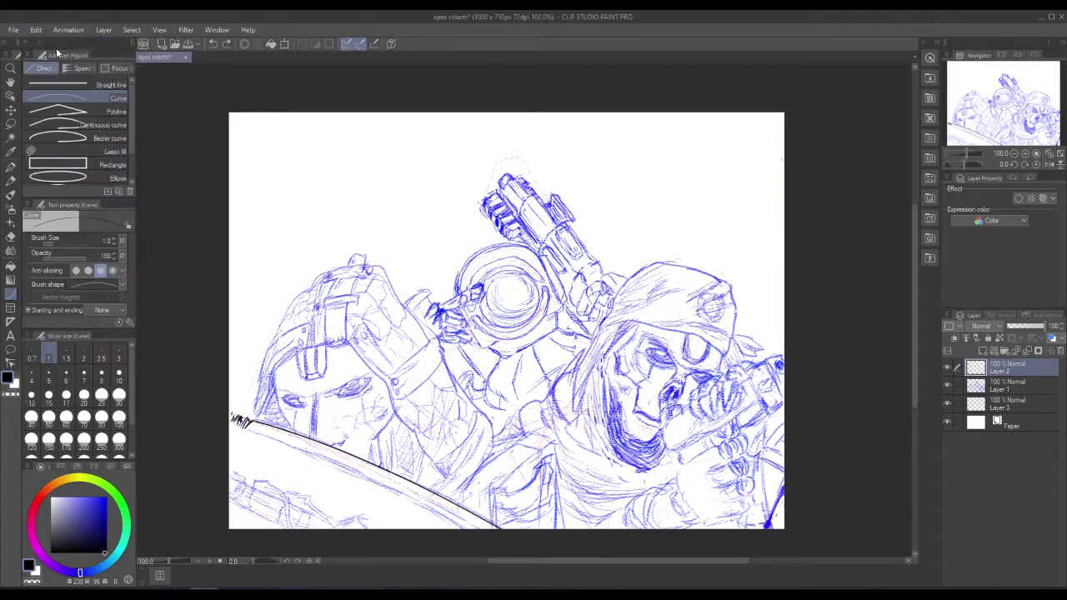
pyautogui.click(84, 357)
pyautogui.moveTo(248, 425); pyautogui.dragTo(468, 528)
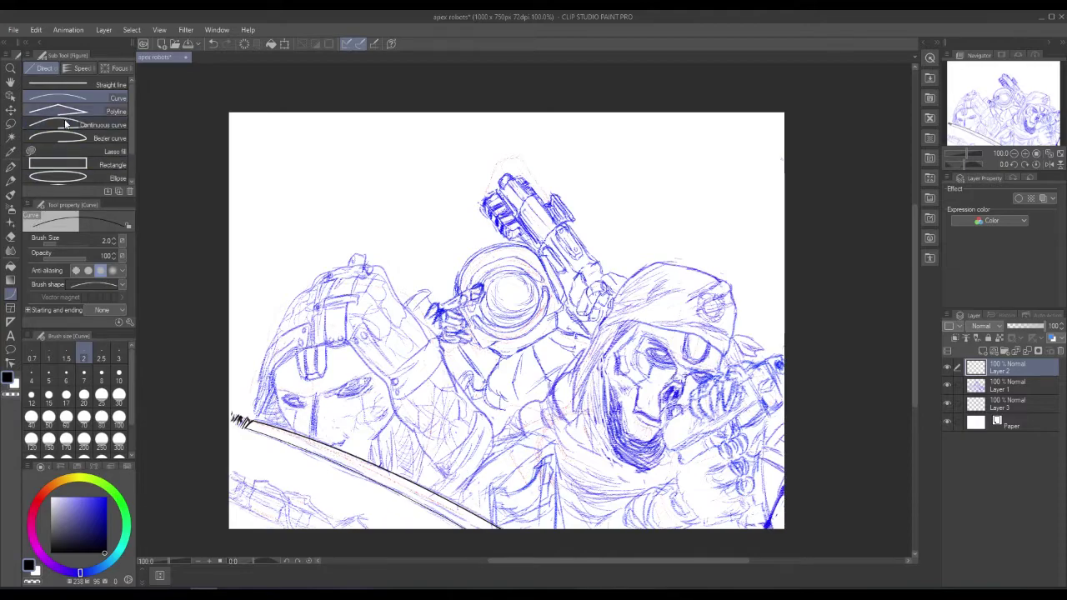
# - Ink the two long edges of the mechanical piece below the blade with size 3 straight lines
pyautogui.click(65, 86)
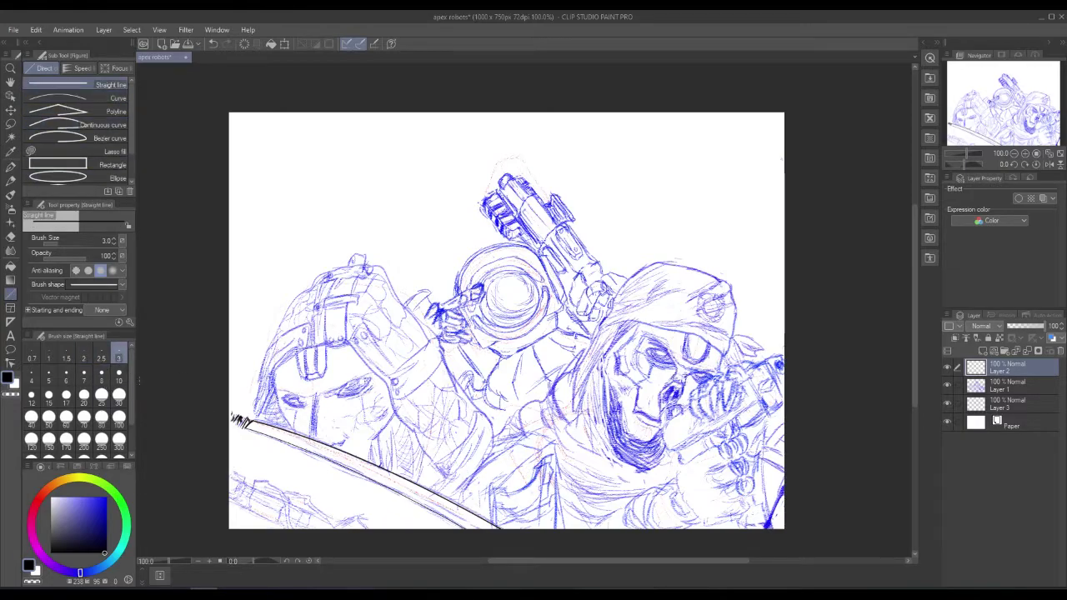
pyautogui.moveTo(229, 472); pyautogui.dragTo(361, 540)
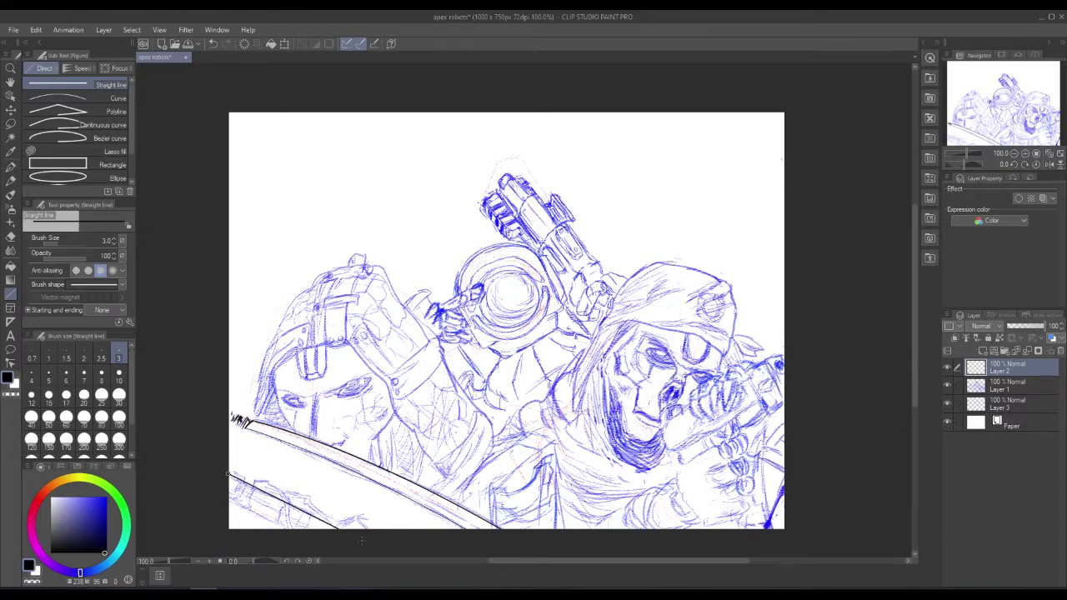
pyautogui.moveTo(230, 493); pyautogui.dragTo(303, 536)
pyautogui.click(36, 30)
pyautogui.click(50, 45)
pyautogui.moveTo(229, 496); pyautogui.dragTo(289, 534)
# - Ink the crossbars, bands and inner slot of the mechanical piece below the blade with the G-pen at size 7
pyautogui.click(10, 166)
pyautogui.moveTo(234, 500)
pyautogui.mouseDown()
pyautogui.moveTo(244, 483)
pyautogui.moveTo(234, 476)
pyautogui.moveTo(235, 499)
pyautogui.mouseUp()
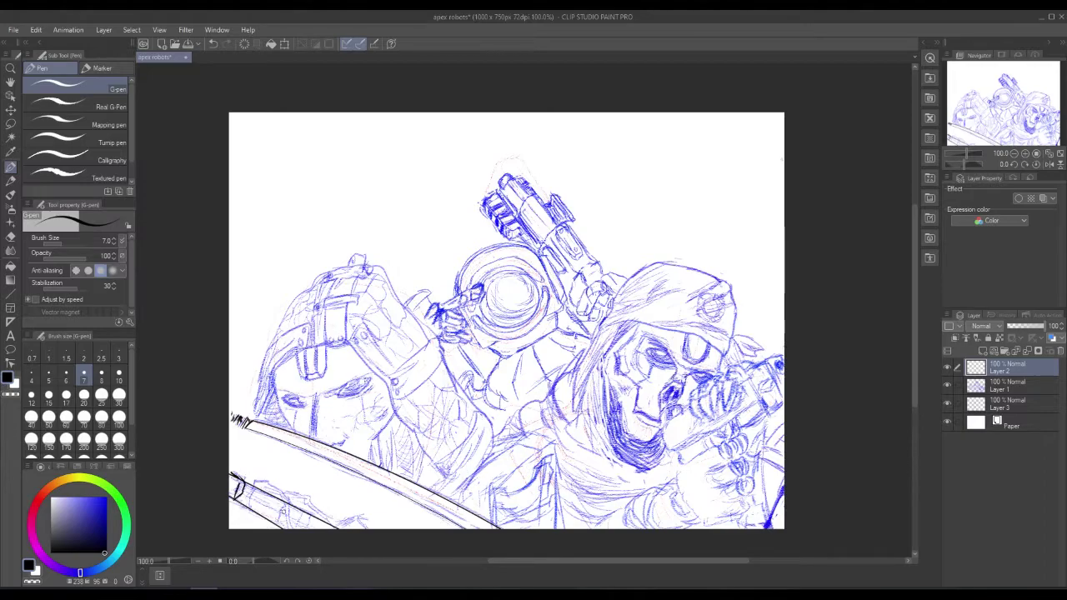
pyautogui.moveTo(284, 504)
pyautogui.mouseDown()
pyautogui.moveTo(278, 517)
pyautogui.moveTo(311, 515)
pyautogui.moveTo(309, 526)
pyautogui.moveTo(297, 523)
pyautogui.mouseUp()
pyautogui.moveTo(244, 490)
pyautogui.mouseDown()
pyautogui.moveTo(237, 497)
pyautogui.moveTo(278, 519)
pyautogui.moveTo(238, 512)
pyautogui.moveTo(259, 520)
pyautogui.mouseUp()
pyautogui.moveTo(278, 507); pyautogui.dragTo(260, 518)
pyautogui.moveTo(253, 505); pyautogui.dragTo(279, 519)
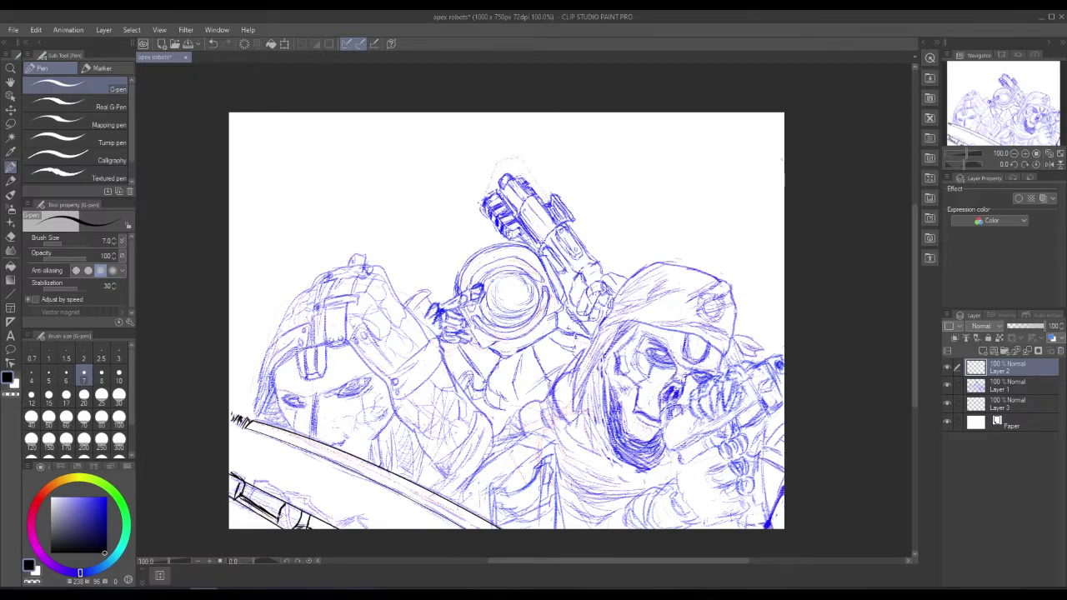
# - Undo the last three strokes and re-ink the slot lines inside the mechanical piece
pyautogui.hotkey('ctrl', 'z')
pyautogui.hotkey('ctrl', 'z')
pyautogui.hotkey('ctrl', 'z')
pyautogui.moveTo(238, 495); pyautogui.dragTo(280, 518)
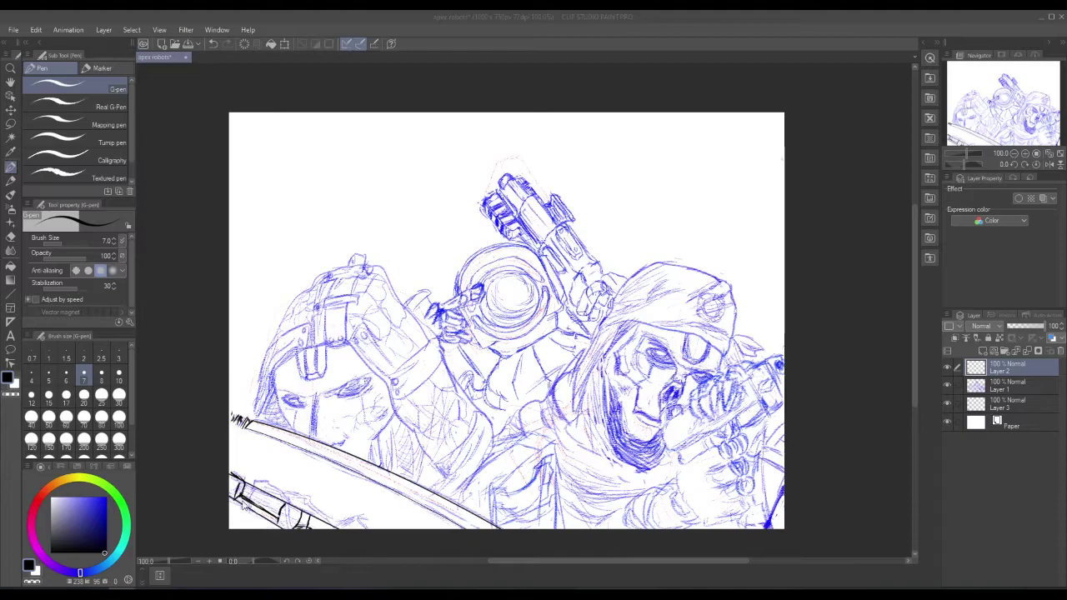
pyautogui.moveTo(241, 493)
pyautogui.mouseDown()
pyautogui.moveTo(239, 506)
pyautogui.moveTo(260, 477)
pyautogui.moveTo(281, 494)
pyautogui.mouseUp()
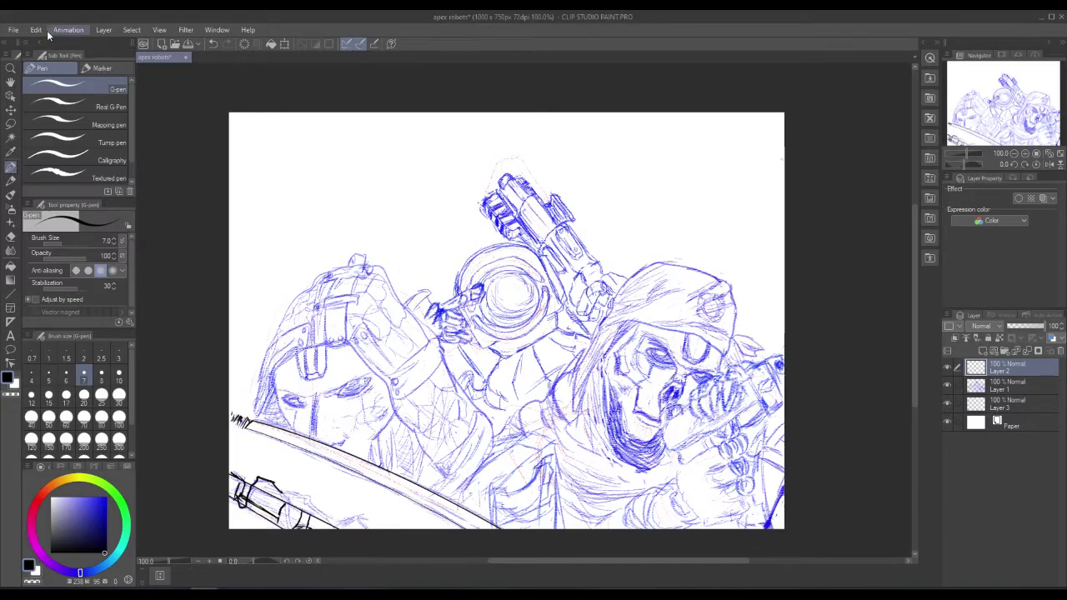
pyautogui.click(42, 32)
pyautogui.click(48, 40)
pyautogui.click(42, 34)
pyautogui.click(42, 33)
pyautogui.click(42, 33)
pyautogui.click(49, 42)
pyautogui.click(38, 32)
pyautogui.click(47, 41)
pyautogui.click(39, 33)
pyautogui.click(49, 41)
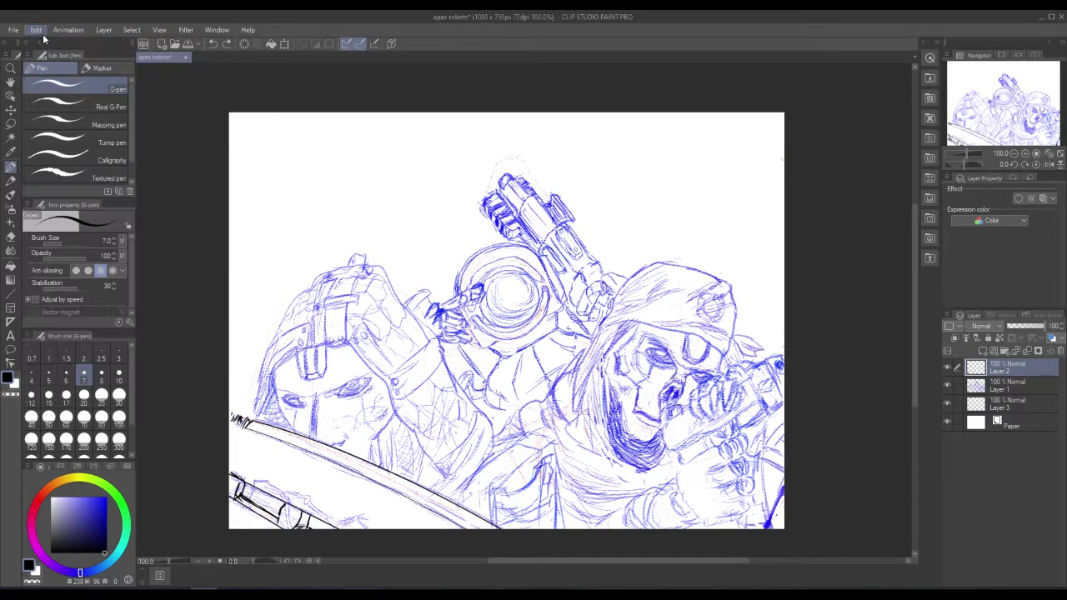
# - Ink the jagged outlines around the mechanical piece with the G-pen at size 4, and check the lines with Layer 1 temporarily hidden
pyautogui.click(31, 375)
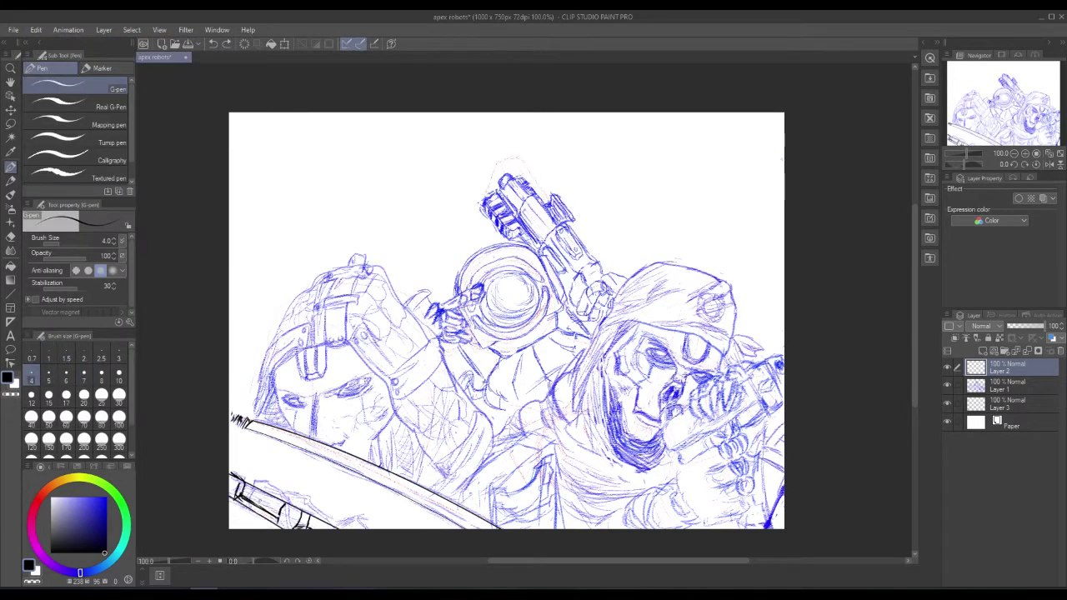
pyautogui.moveTo(236, 498)
pyautogui.mouseDown()
pyautogui.moveTo(248, 510)
pyautogui.moveTo(278, 485)
pyautogui.moveTo(292, 498)
pyautogui.mouseUp()
pyautogui.moveTo(287, 497); pyautogui.dragTo(293, 510)
pyautogui.moveTo(247, 511)
pyautogui.mouseDown()
pyautogui.moveTo(270, 489)
pyautogui.moveTo(297, 488)
pyautogui.moveTo(320, 514)
pyautogui.moveTo(361, 521)
pyautogui.moveTo(332, 523)
pyautogui.moveTo(354, 526)
pyautogui.mouseUp()
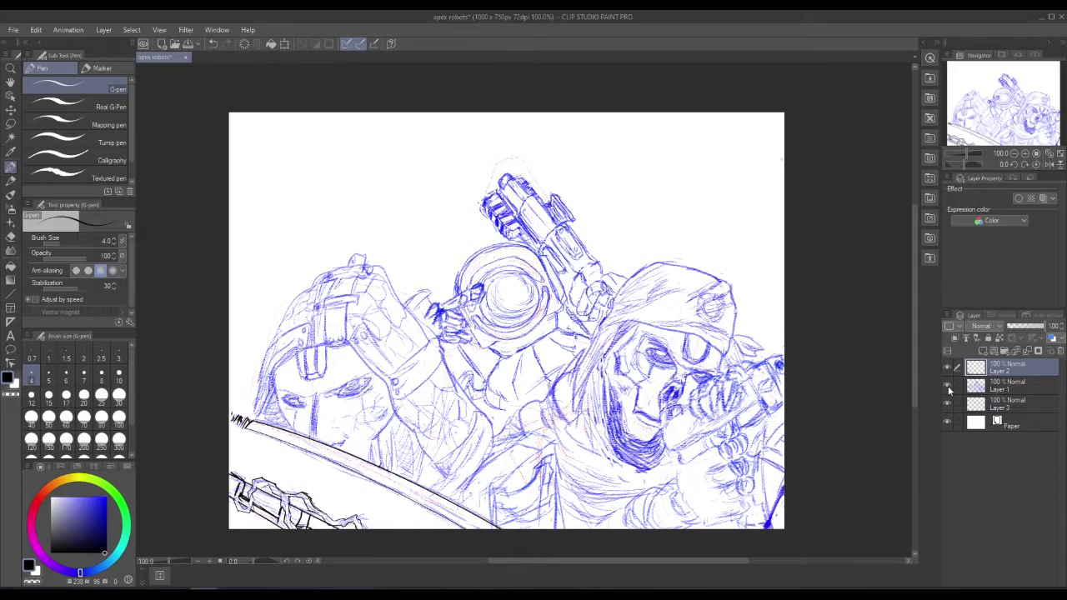
pyautogui.click(947, 387)
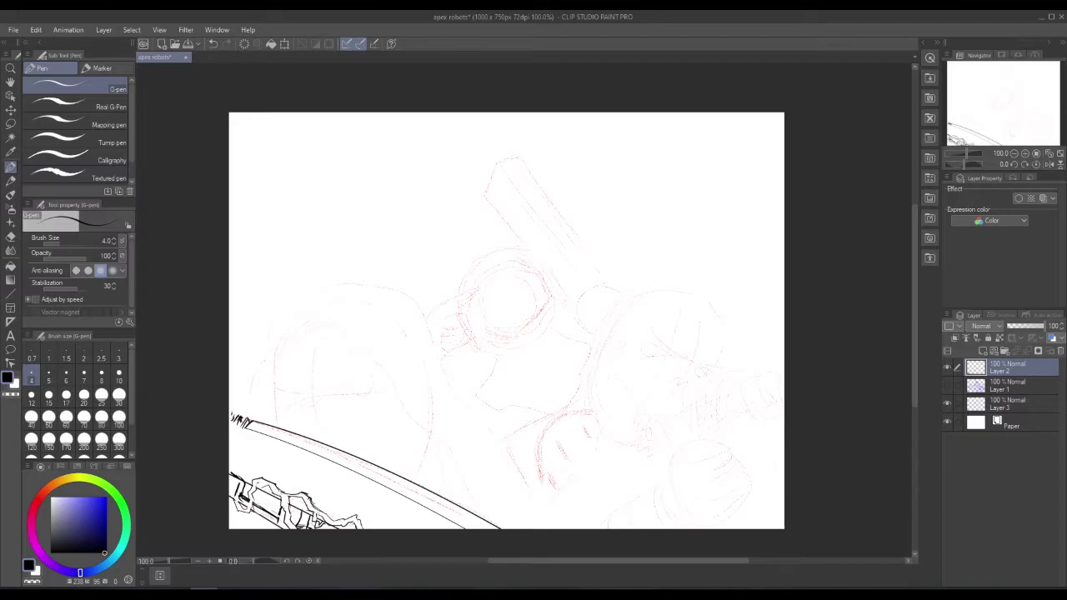
pyautogui.click(947, 385)
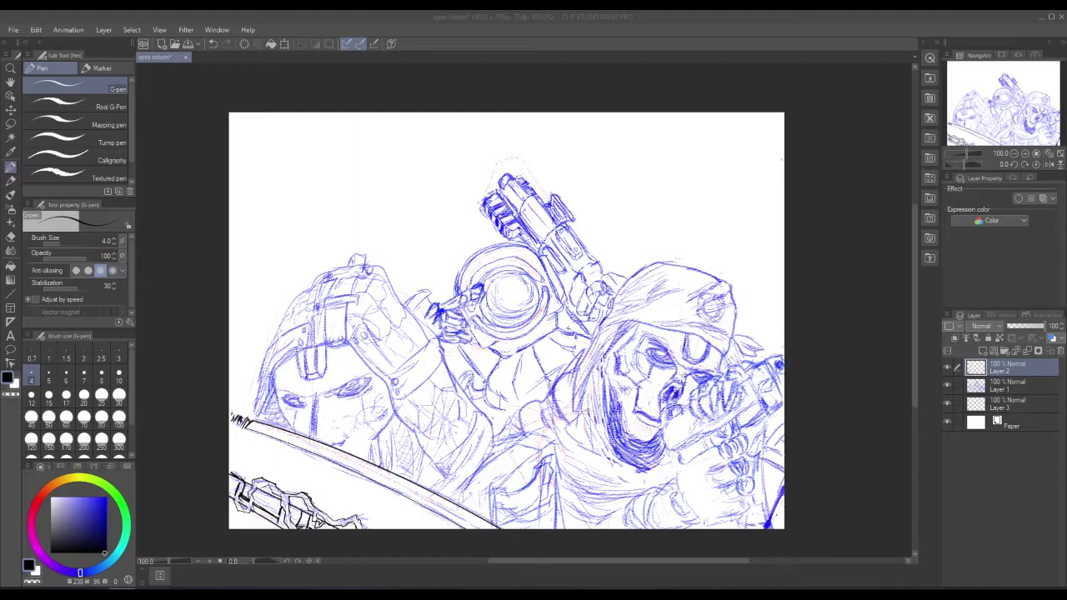
pyautogui.click(310, 404)
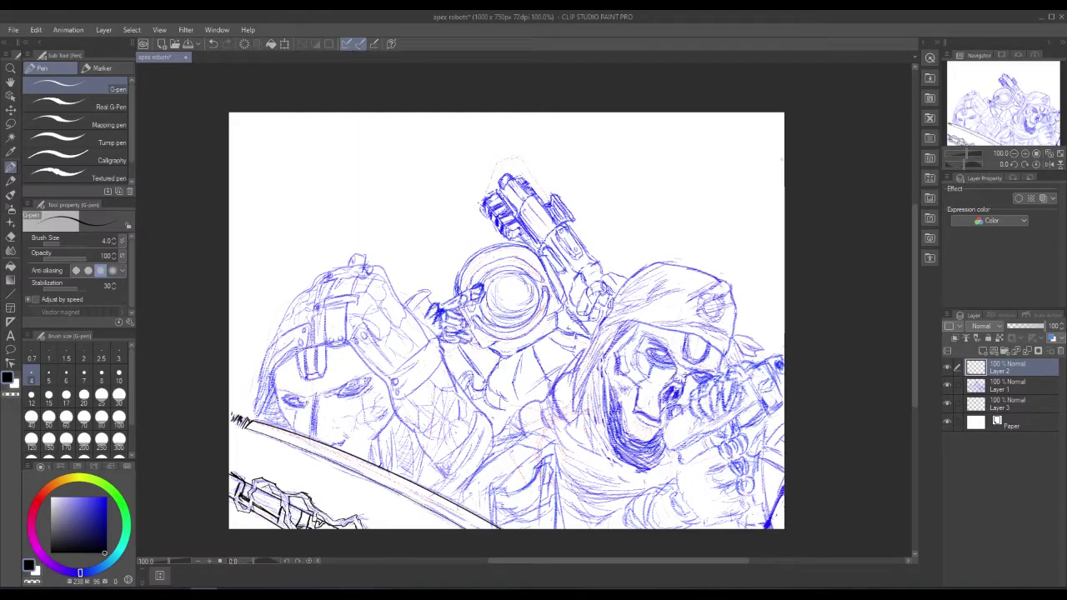
pyautogui.moveTo(313, 398); pyautogui.dragTo(311, 434)
pyautogui.click(36, 29)
pyautogui.click(55, 43)
pyautogui.click(36, 30)
pyautogui.click(58, 54)
pyautogui.click(36, 29)
pyautogui.click(60, 54)
pyautogui.click(50, 44)
# - Ink the crease beside the nose and the nose contour of the hooded face with the G-pen at sizes 4 and 7
pyautogui.moveTo(301, 397); pyautogui.dragTo(311, 437)
pyautogui.click(31, 375)
pyautogui.moveTo(323, 416); pyautogui.dragTo(331, 431)
pyautogui.click(83, 375)
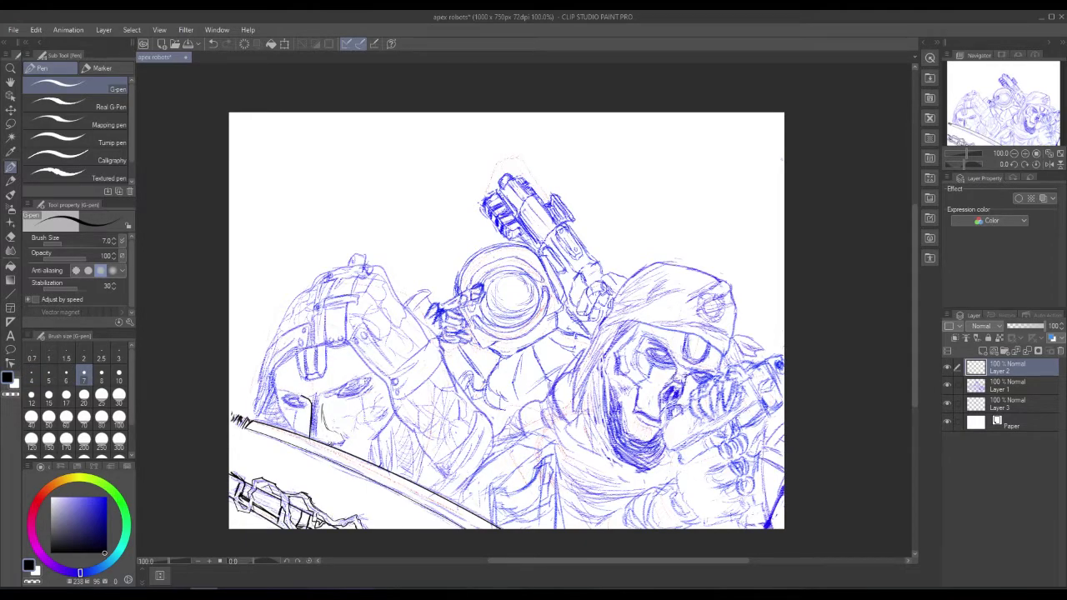
pyautogui.moveTo(332, 444); pyautogui.dragTo(341, 450)
pyautogui.moveTo(342, 433)
pyautogui.mouseDown()
pyautogui.moveTo(346, 443)
pyautogui.moveTo(325, 416)
pyautogui.mouseUp()
# - Ink the brow lines of the hooded face and outline and fill its left eye in solid black
pyautogui.moveTo(302, 395)
pyautogui.mouseDown()
pyautogui.moveTo(285, 392)
pyautogui.moveTo(302, 396)
pyautogui.mouseUp()
pyautogui.moveTo(312, 399); pyautogui.dragTo(375, 377)
pyautogui.moveTo(282, 399); pyautogui.dragTo(306, 409)
pyautogui.moveTo(299, 400)
pyautogui.mouseDown()
pyautogui.moveTo(311, 406)
pyautogui.moveTo(293, 401)
pyautogui.mouseUp()
pyautogui.moveTo(284, 394); pyautogui.dragTo(303, 403)
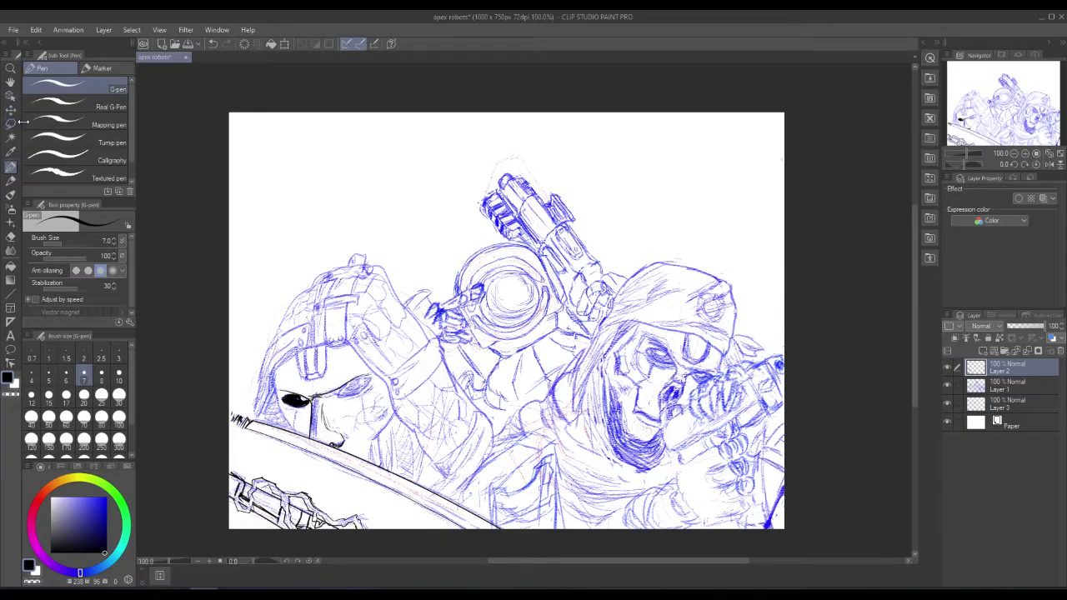
# - On Layer 1, lasso the sketched right eye of the hooded face and reposition it with a transform
pyautogui.click(991, 390)
pyautogui.click(11, 124)
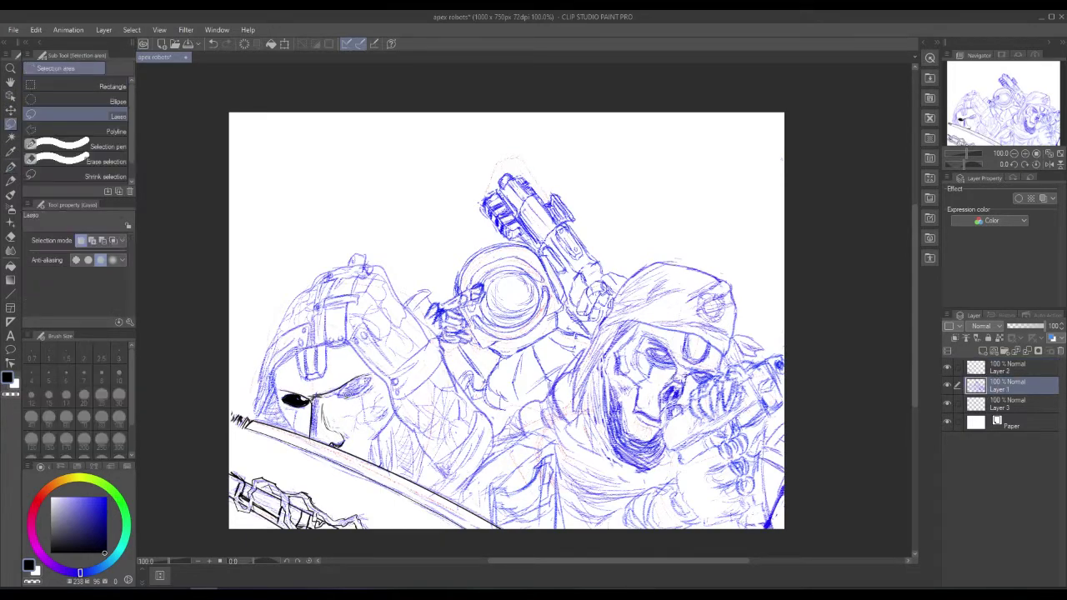
pyautogui.moveTo(380, 377)
pyautogui.mouseDown()
pyautogui.moveTo(337, 388)
pyautogui.moveTo(371, 389)
pyautogui.mouseUp()
pyautogui.click(397, 421)
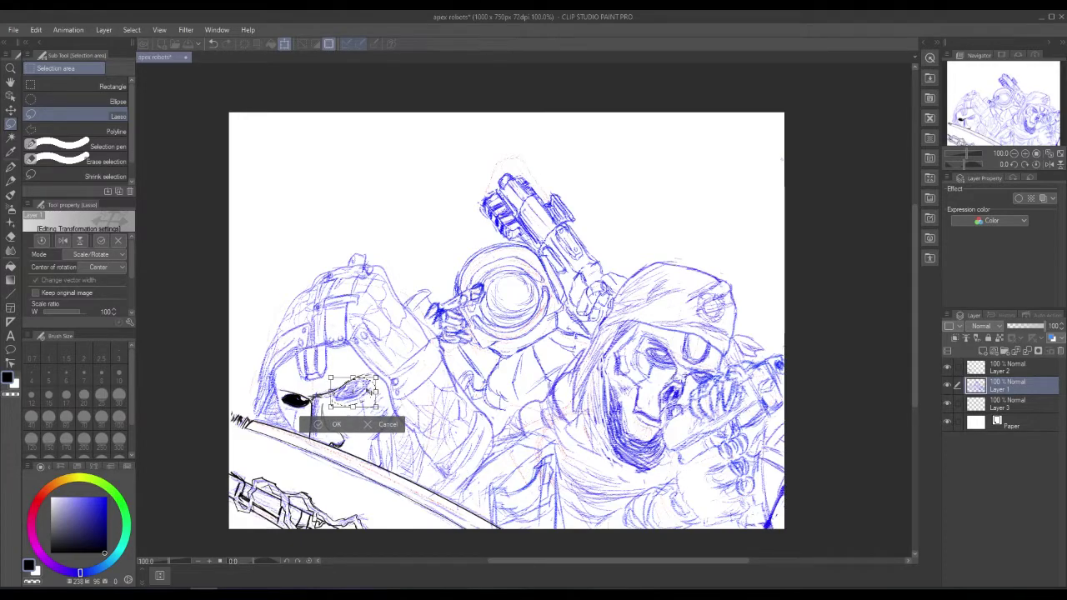
pyautogui.click(332, 425)
pyautogui.click(255, 424)
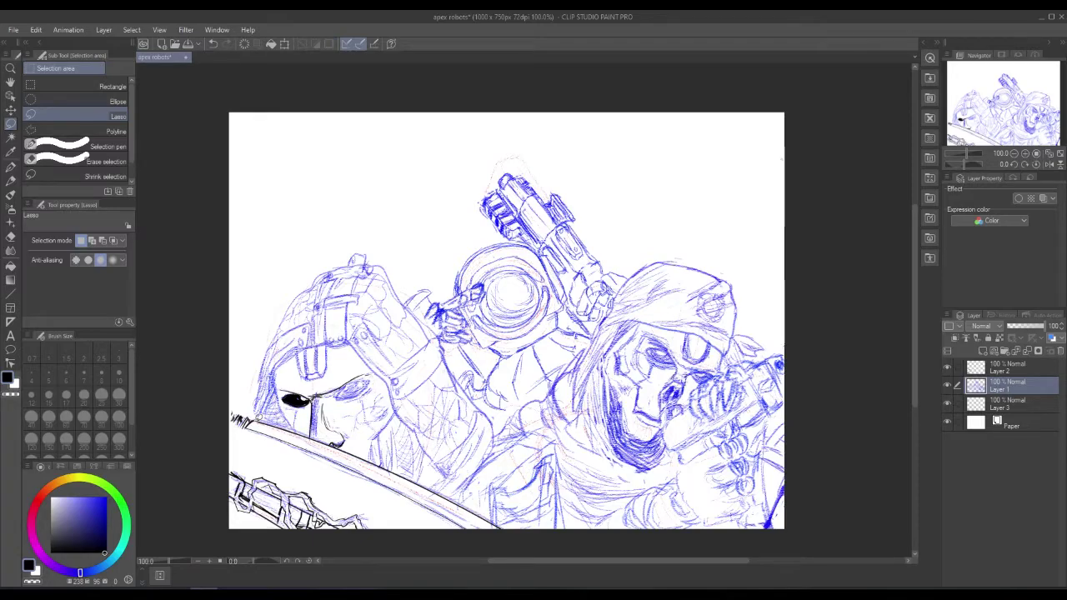
# - On Layer 2, ink the right eye and brow with the G-pen at size 7 and fill the eye black
pyautogui.click(1007, 368)
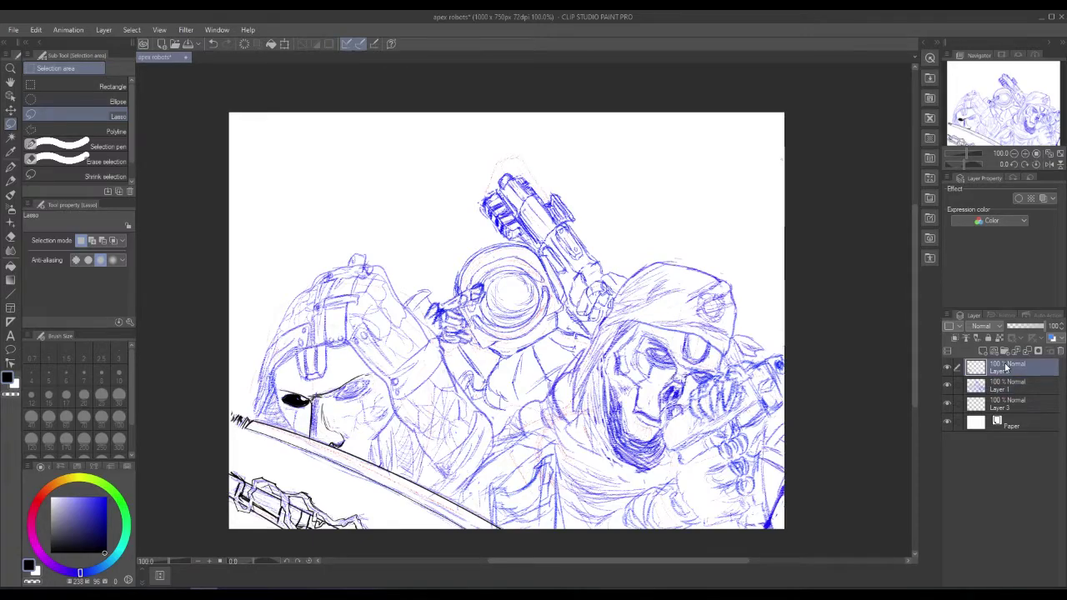
pyautogui.click(11, 167)
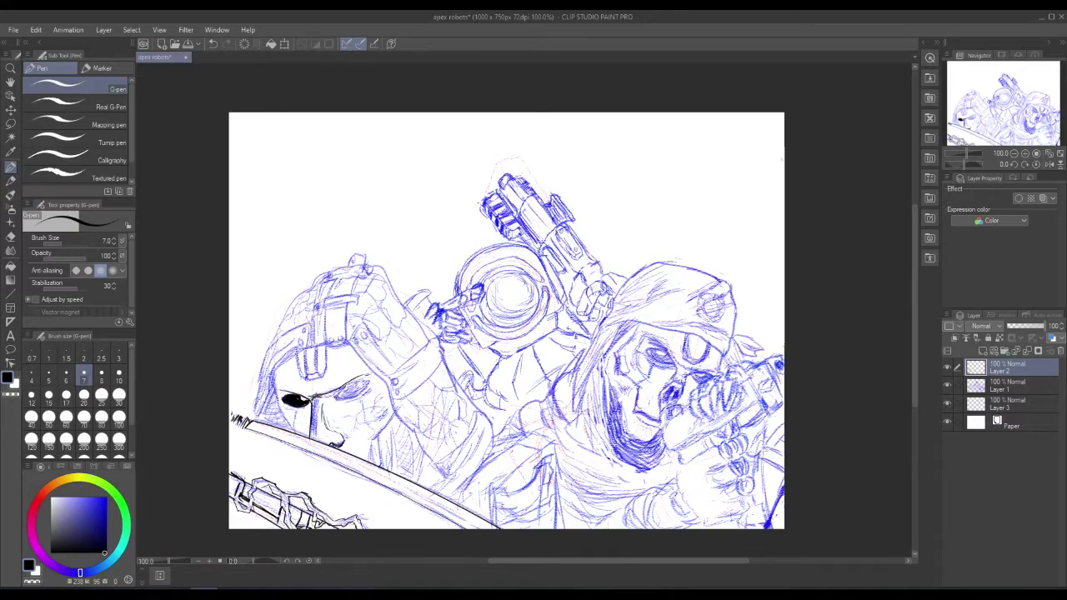
pyautogui.moveTo(347, 381); pyautogui.dragTo(338, 393)
pyautogui.moveTo(336, 395); pyautogui.dragTo(367, 385)
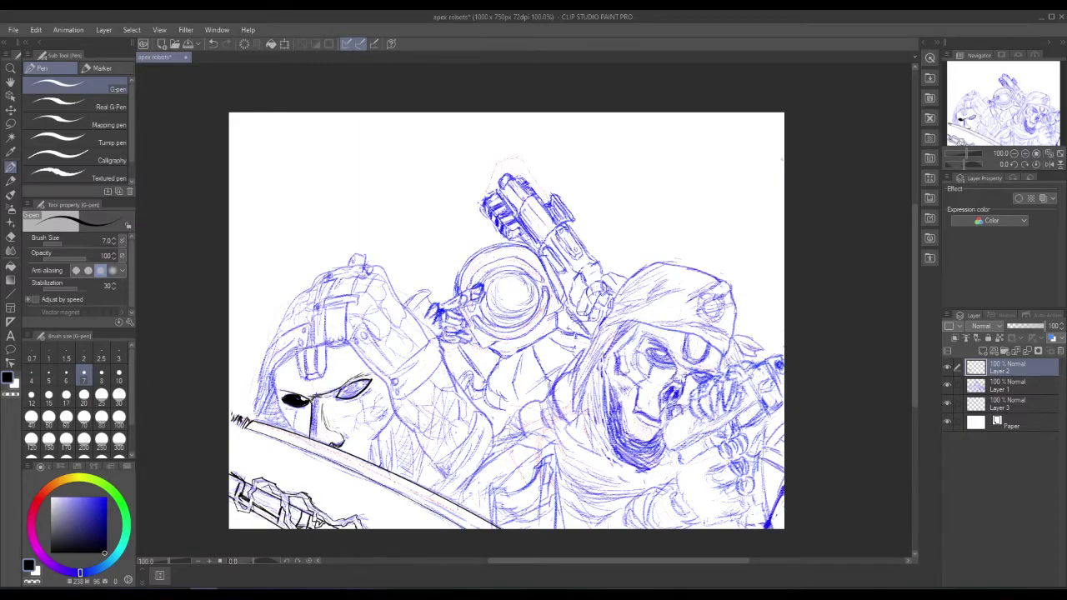
pyautogui.moveTo(351, 380); pyautogui.dragTo(369, 372)
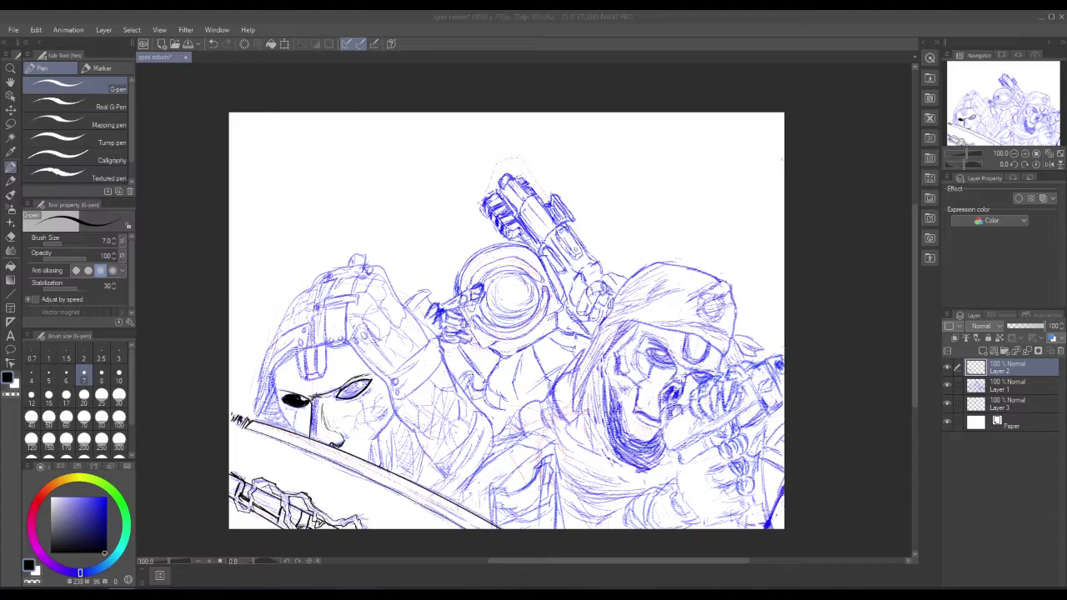
pyautogui.click(738, 20)
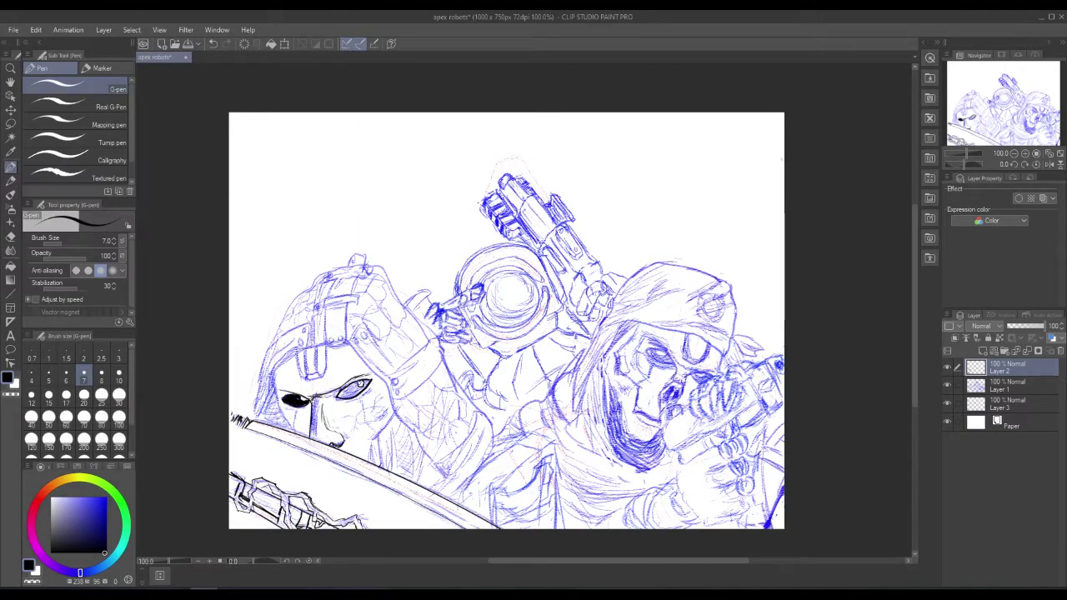
pyautogui.moveTo(339, 395)
pyautogui.mouseDown()
pyautogui.moveTo(347, 387)
pyautogui.moveTo(314, 399)
pyautogui.mouseUp()
pyautogui.moveTo(338, 396); pyautogui.dragTo(356, 396)
# - Ink the hood's front rim and riveted centre strap, and add dark strokes under the eyes and along the face's left edge
pyautogui.moveTo(281, 367)
pyautogui.mouseDown()
pyautogui.moveTo(350, 340)
pyautogui.moveTo(346, 305)
pyautogui.moveTo(338, 345)
pyautogui.moveTo(342, 330)
pyautogui.moveTo(322, 307)
pyautogui.moveTo(345, 294)
pyautogui.moveTo(358, 300)
pyautogui.moveTo(335, 306)
pyautogui.moveTo(356, 307)
pyautogui.moveTo(344, 296)
pyautogui.moveTo(358, 280)
pyautogui.moveTo(352, 255)
pyautogui.moveTo(365, 253)
pyautogui.moveTo(366, 267)
pyautogui.moveTo(327, 273)
pyautogui.moveTo(376, 272)
pyautogui.moveTo(325, 275)
pyautogui.moveTo(372, 269)
pyautogui.mouseUp()
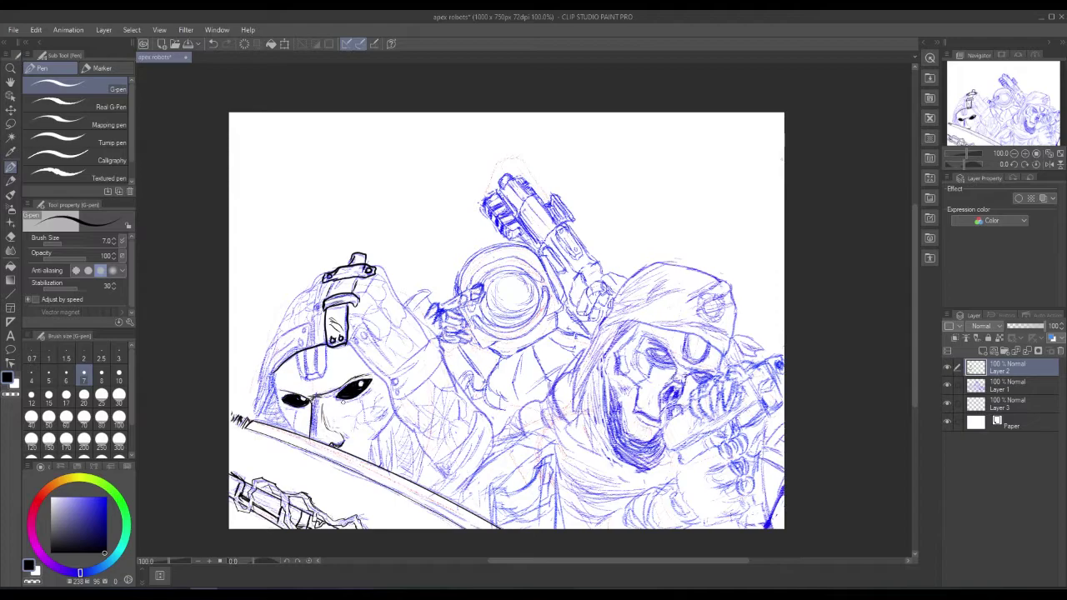
pyautogui.moveTo(346, 404); pyautogui.dragTo(371, 390)
pyautogui.moveTo(285, 408); pyautogui.dragTo(308, 410)
pyautogui.moveTo(275, 370); pyautogui.dragTo(256, 417)
pyautogui.moveTo(276, 374); pyautogui.dragTo(261, 414)
pyautogui.moveTo(274, 378)
pyautogui.mouseDown()
pyautogui.moveTo(269, 391)
pyautogui.moveTo(298, 436)
pyautogui.mouseUp()
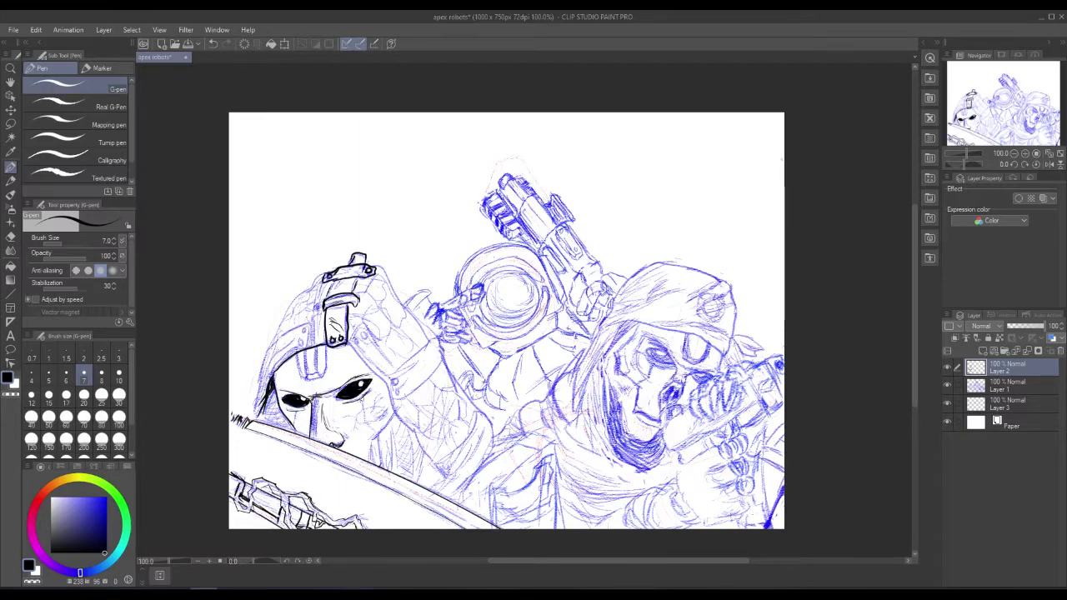
pyautogui.moveTo(298, 415); pyautogui.dragTo(296, 431)
# - Ink the hood's right inner edge down to the blade, its wide lower band with fold lines, and the outer edge above it
pyautogui.moveTo(346, 342)
pyautogui.mouseDown()
pyautogui.moveTo(438, 468)
pyautogui.moveTo(447, 488)
pyautogui.moveTo(438, 498)
pyautogui.moveTo(448, 470)
pyautogui.moveTo(470, 480)
pyautogui.moveTo(447, 498)
pyautogui.moveTo(461, 479)
pyautogui.mouseUp()
pyautogui.moveTo(447, 483)
pyautogui.mouseDown()
pyautogui.moveTo(461, 475)
pyautogui.moveTo(461, 440)
pyautogui.moveTo(482, 408)
pyautogui.moveTo(498, 425)
pyautogui.moveTo(465, 485)
pyautogui.mouseUp()
pyautogui.moveTo(470, 448); pyautogui.dragTo(455, 467)
pyautogui.moveTo(486, 442)
pyautogui.mouseDown()
pyautogui.moveTo(472, 465)
pyautogui.moveTo(441, 468)
pyautogui.moveTo(449, 474)
pyautogui.mouseUp()
pyautogui.moveTo(458, 466)
pyautogui.mouseDown()
pyautogui.moveTo(450, 476)
pyautogui.moveTo(470, 472)
pyautogui.mouseUp()
pyautogui.moveTo(491, 436); pyautogui.dragTo(481, 449)
pyautogui.moveTo(494, 431)
pyautogui.mouseDown()
pyautogui.moveTo(486, 439)
pyautogui.moveTo(443, 359)
pyautogui.mouseUp()
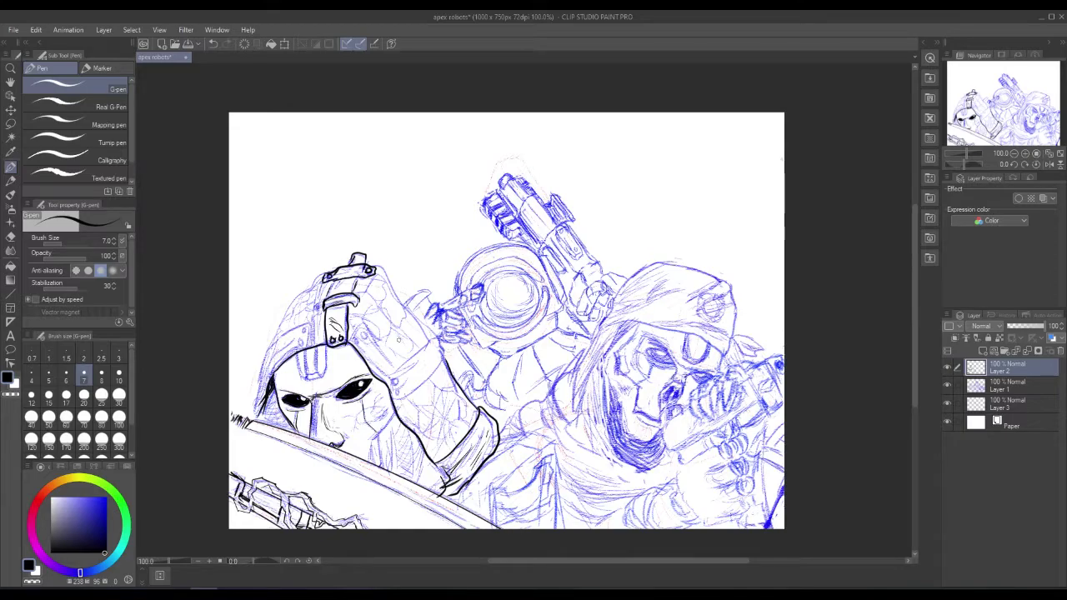
# - Ink the two riveted straps on the hood's right side and the outer contour from the crown to the strap
pyautogui.moveTo(388, 379)
pyautogui.mouseDown()
pyautogui.moveTo(432, 337)
pyautogui.moveTo(442, 344)
pyautogui.moveTo(434, 374)
pyautogui.moveTo(390, 398)
pyautogui.moveTo(429, 344)
pyautogui.moveTo(395, 389)
pyautogui.mouseUp()
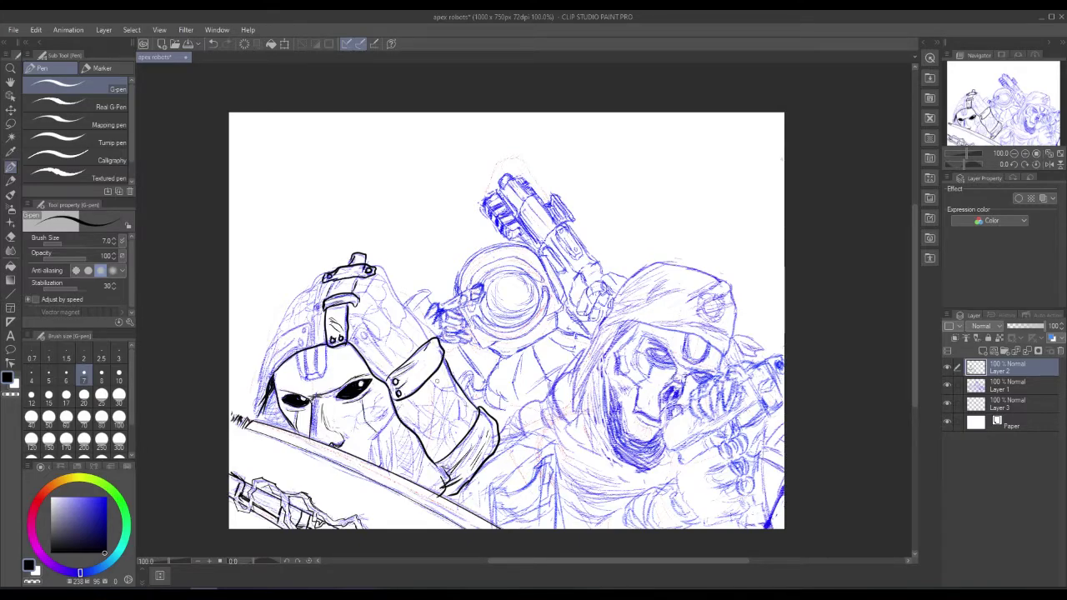
pyautogui.moveTo(399, 368)
pyautogui.mouseDown()
pyautogui.moveTo(359, 325)
pyautogui.moveTo(348, 338)
pyautogui.moveTo(387, 380)
pyautogui.mouseUp()
pyautogui.moveTo(356, 344)
pyautogui.mouseDown()
pyautogui.moveTo(389, 384)
pyautogui.moveTo(373, 358)
pyautogui.moveTo(382, 373)
pyautogui.mouseUp()
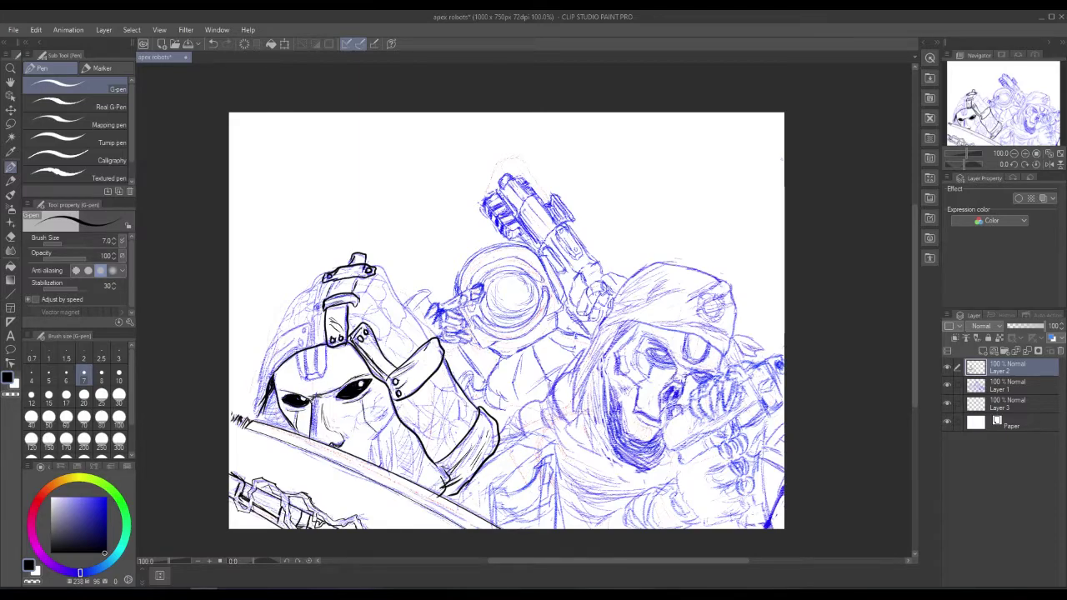
pyautogui.moveTo(372, 263); pyautogui.dragTo(430, 339)
# - Darken the strands left of the face and ink the riveted strap on the hood's left side
pyautogui.moveTo(272, 388)
pyautogui.mouseDown()
pyautogui.moveTo(274, 418)
pyautogui.moveTo(264, 423)
pyautogui.moveTo(273, 427)
pyautogui.moveTo(257, 420)
pyautogui.mouseUp()
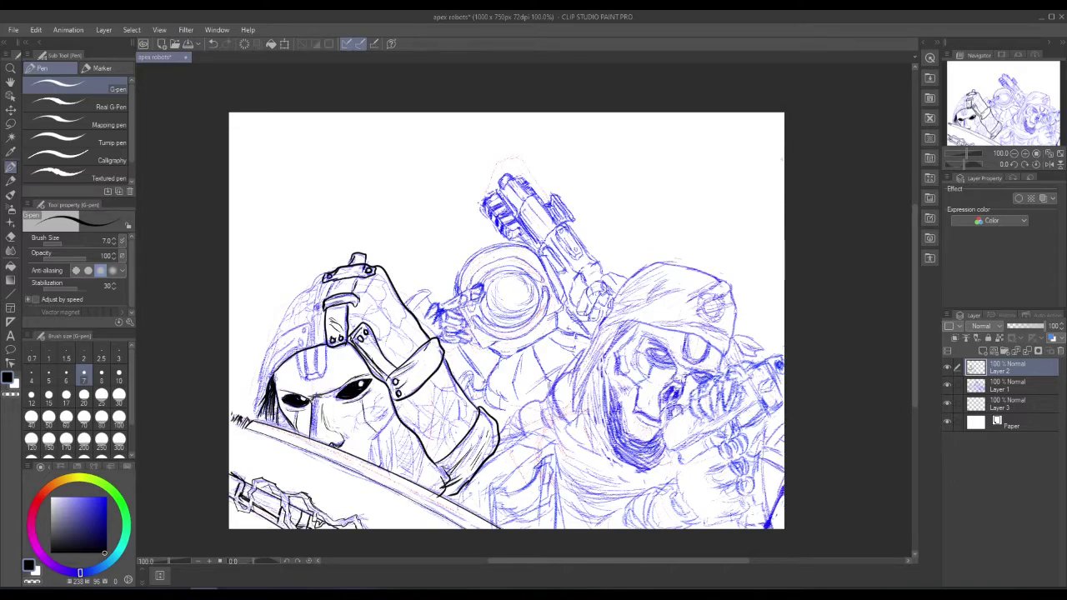
pyautogui.moveTo(287, 333)
pyautogui.mouseDown()
pyautogui.moveTo(262, 367)
pyautogui.moveTo(252, 420)
pyautogui.mouseUp()
pyautogui.moveTo(270, 382); pyautogui.dragTo(256, 413)
pyautogui.moveTo(280, 360)
pyautogui.mouseDown()
pyautogui.moveTo(261, 404)
pyautogui.moveTo(313, 332)
pyautogui.moveTo(283, 332)
pyautogui.moveTo(297, 349)
pyautogui.moveTo(310, 340)
pyautogui.mouseUp()
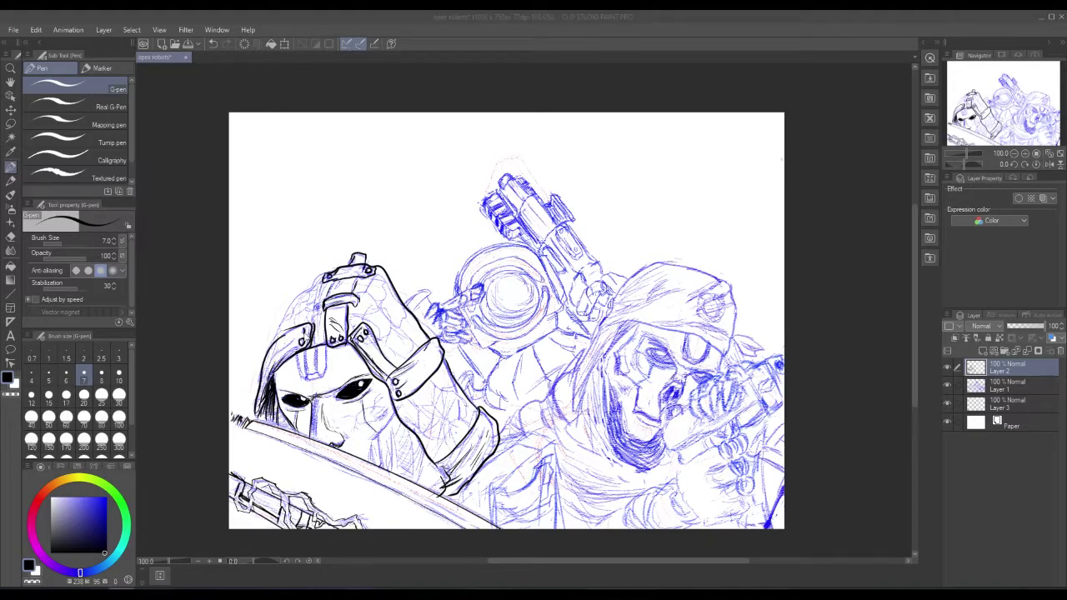
pyautogui.click(307, 336)
pyautogui.moveTo(305, 329); pyautogui.dragTo(306, 332)
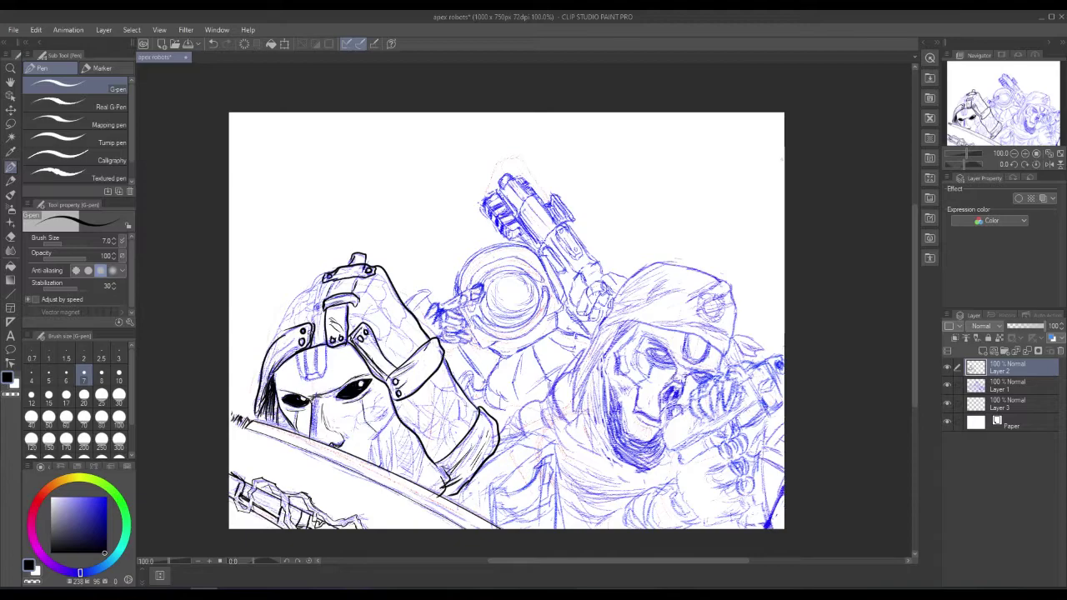
# - Strengthen the left strap's edges and ink the hood's left outer contour from the crown down
pyautogui.moveTo(263, 380); pyautogui.dragTo(294, 329)
pyautogui.moveTo(274, 366)
pyautogui.mouseDown()
pyautogui.moveTo(322, 339)
pyautogui.moveTo(304, 344)
pyautogui.mouseUp()
pyautogui.moveTo(325, 274)
pyautogui.mouseDown()
pyautogui.moveTo(295, 296)
pyautogui.moveTo(266, 352)
pyautogui.mouseUp()
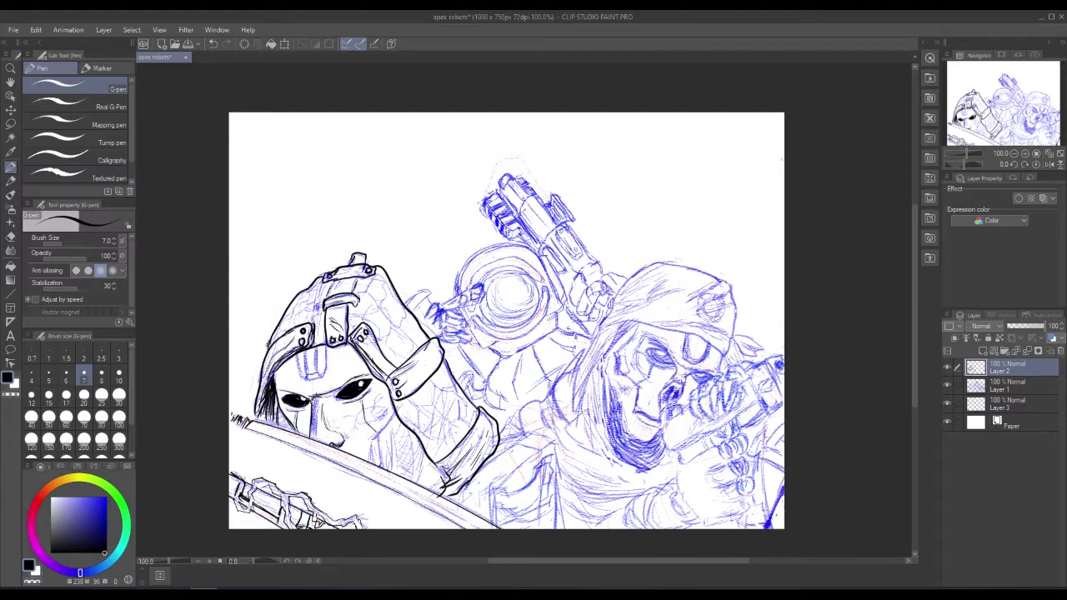
# - Ink the irregular scale pattern on the upper right part of the hood, between the crown and the side straps
pyautogui.moveTo(357, 293); pyautogui.dragTo(379, 278)
pyautogui.moveTo(369, 292)
pyautogui.mouseDown()
pyautogui.moveTo(376, 312)
pyautogui.moveTo(389, 313)
pyautogui.moveTo(385, 298)
pyautogui.moveTo(401, 305)
pyautogui.moveTo(363, 305)
pyautogui.moveTo(367, 322)
pyautogui.mouseUp()
pyautogui.moveTo(360, 317)
pyautogui.mouseDown()
pyautogui.moveTo(376, 327)
pyautogui.moveTo(389, 303)
pyautogui.mouseUp()
pyautogui.moveTo(389, 329)
pyautogui.mouseDown()
pyautogui.moveTo(394, 316)
pyautogui.moveTo(386, 324)
pyautogui.mouseUp()
pyautogui.moveTo(383, 339)
pyautogui.mouseDown()
pyautogui.moveTo(399, 334)
pyautogui.moveTo(401, 310)
pyautogui.moveTo(407, 330)
pyautogui.moveTo(413, 313)
pyautogui.moveTo(421, 324)
pyautogui.moveTo(392, 347)
pyautogui.mouseUp()
pyautogui.moveTo(381, 355)
pyautogui.mouseDown()
pyautogui.moveTo(392, 349)
pyautogui.moveTo(347, 312)
pyautogui.mouseUp()
pyautogui.moveTo(354, 317); pyautogui.dragTo(348, 306)
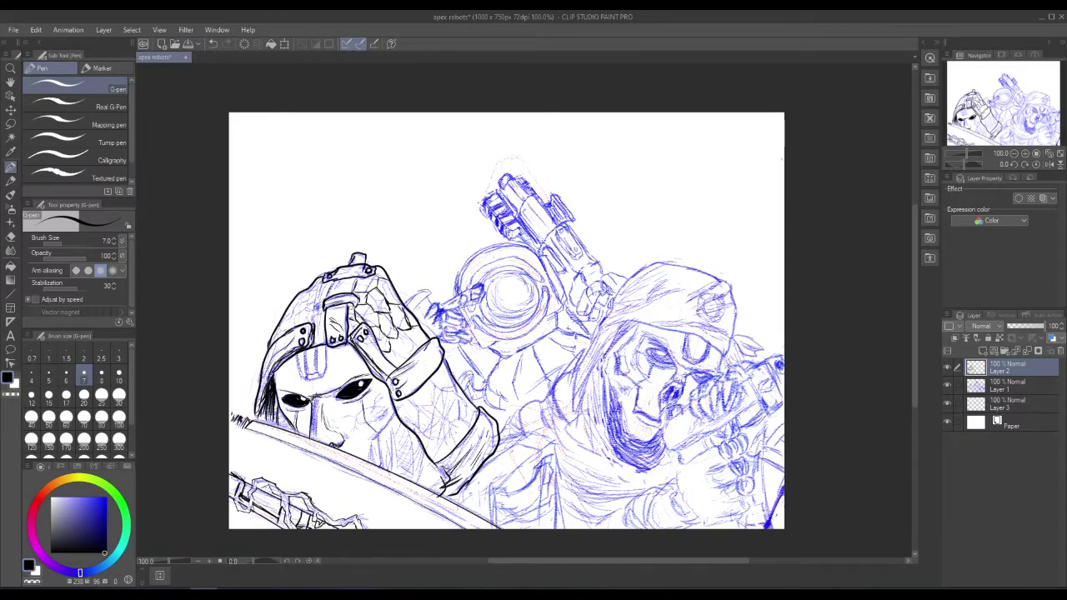
pyautogui.moveTo(404, 338); pyautogui.dragTo(396, 336)
pyautogui.moveTo(413, 354)
pyautogui.mouseDown()
pyautogui.moveTo(390, 347)
pyautogui.moveTo(406, 351)
pyautogui.moveTo(407, 328)
pyautogui.mouseUp()
pyautogui.moveTo(423, 342)
pyautogui.mouseDown()
pyautogui.moveTo(413, 335)
pyautogui.moveTo(405, 347)
pyautogui.moveTo(419, 336)
pyautogui.mouseUp()
pyautogui.moveTo(405, 372); pyautogui.dragTo(398, 358)
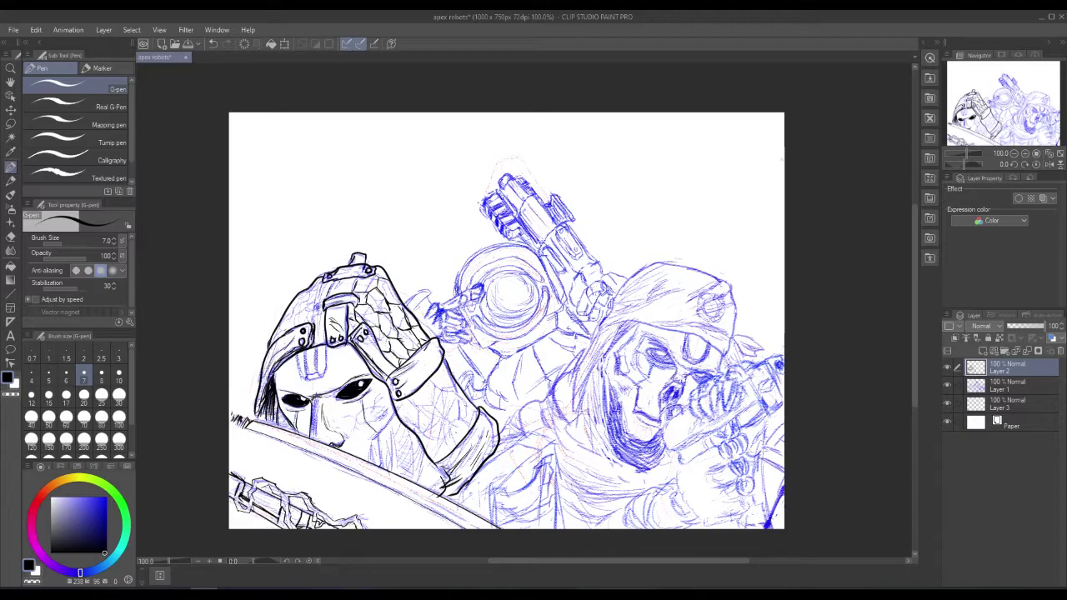
# - Ink the small rectangular block hanging over the forehead below the hood's rim
pyautogui.moveTo(308, 347)
pyautogui.mouseDown()
pyautogui.moveTo(305, 377)
pyautogui.moveTo(318, 372)
pyautogui.mouseUp()
pyautogui.moveTo(318, 350); pyautogui.dragTo(323, 382)
pyautogui.moveTo(300, 351); pyautogui.dragTo(307, 374)
# - Ink the scale pattern on the hood's lower right section and on its upper left side
pyautogui.moveTo(416, 394)
pyautogui.mouseDown()
pyautogui.moveTo(434, 399)
pyautogui.moveTo(431, 381)
pyautogui.moveTo(449, 385)
pyautogui.moveTo(451, 401)
pyautogui.moveTo(458, 381)
pyautogui.moveTo(466, 400)
pyautogui.moveTo(425, 415)
pyautogui.moveTo(445, 418)
pyautogui.moveTo(456, 407)
pyautogui.moveTo(401, 403)
pyautogui.moveTo(428, 440)
pyautogui.moveTo(441, 437)
pyautogui.moveTo(433, 421)
pyautogui.moveTo(457, 445)
pyautogui.mouseUp()
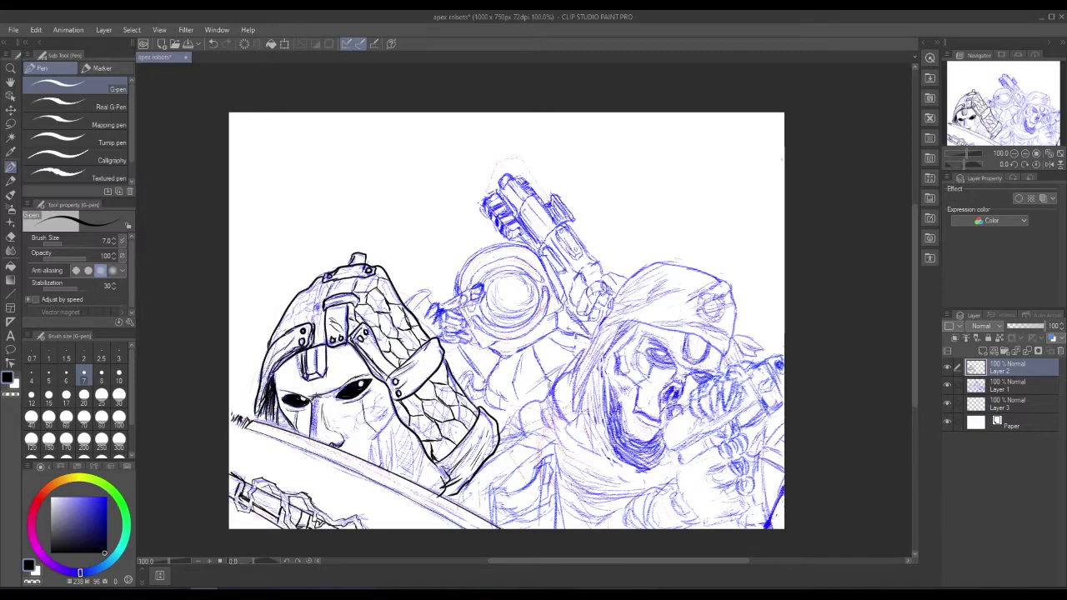
pyautogui.moveTo(324, 286)
pyautogui.mouseDown()
pyautogui.moveTo(305, 316)
pyautogui.moveTo(322, 326)
pyautogui.mouseUp()
pyautogui.moveTo(321, 280); pyautogui.dragTo(292, 309)
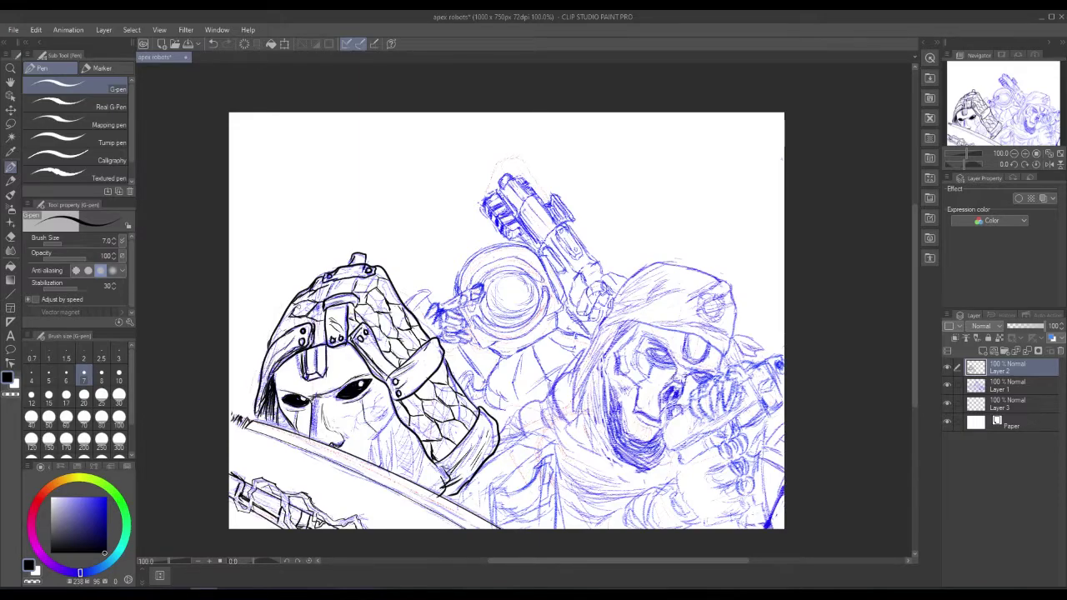
pyautogui.moveTo(304, 310); pyautogui.dragTo(287, 316)
pyautogui.moveTo(297, 316)
pyautogui.mouseDown()
pyautogui.moveTo(271, 336)
pyautogui.moveTo(291, 313)
pyautogui.moveTo(281, 337)
pyautogui.mouseUp()
# - Undo the last stroke and ink fine crack lines on the cheek with the G-pen at size 3
pyautogui.hotkey('ctrl', 'z')
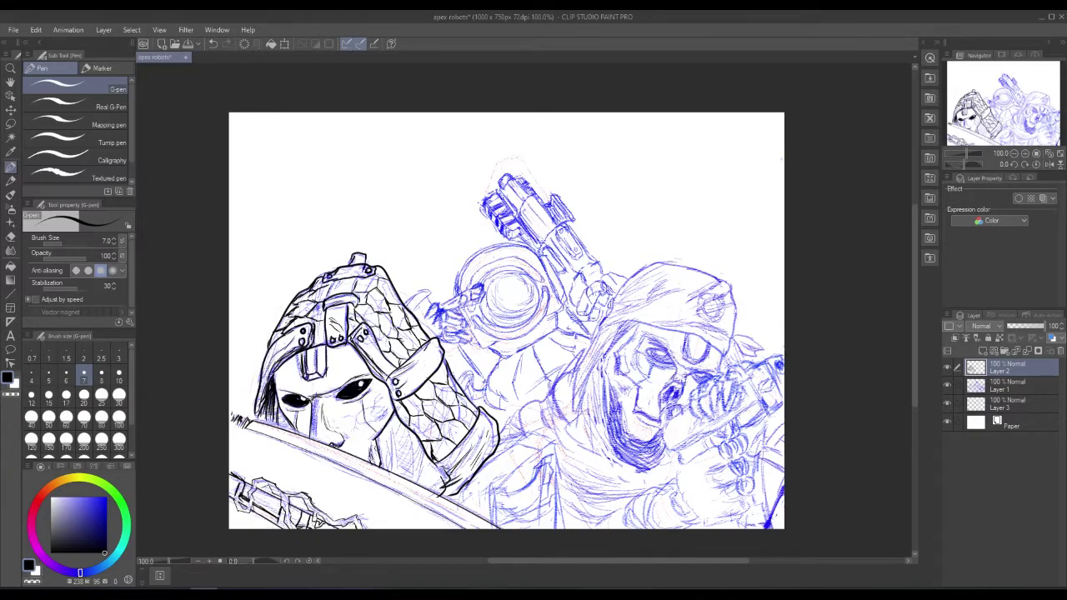
pyautogui.click(119, 357)
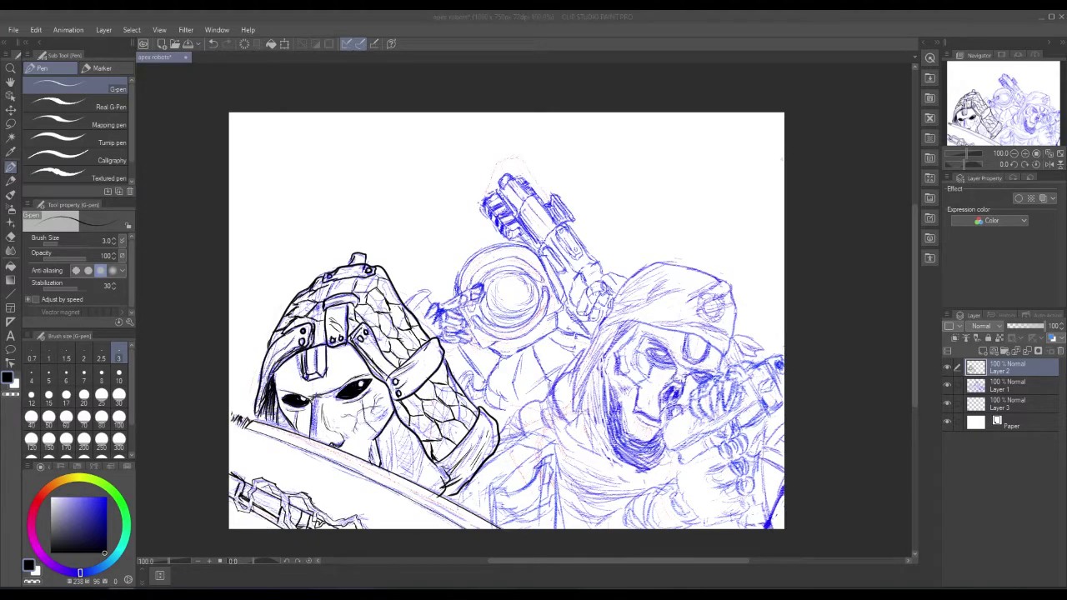
pyautogui.click(363, 423)
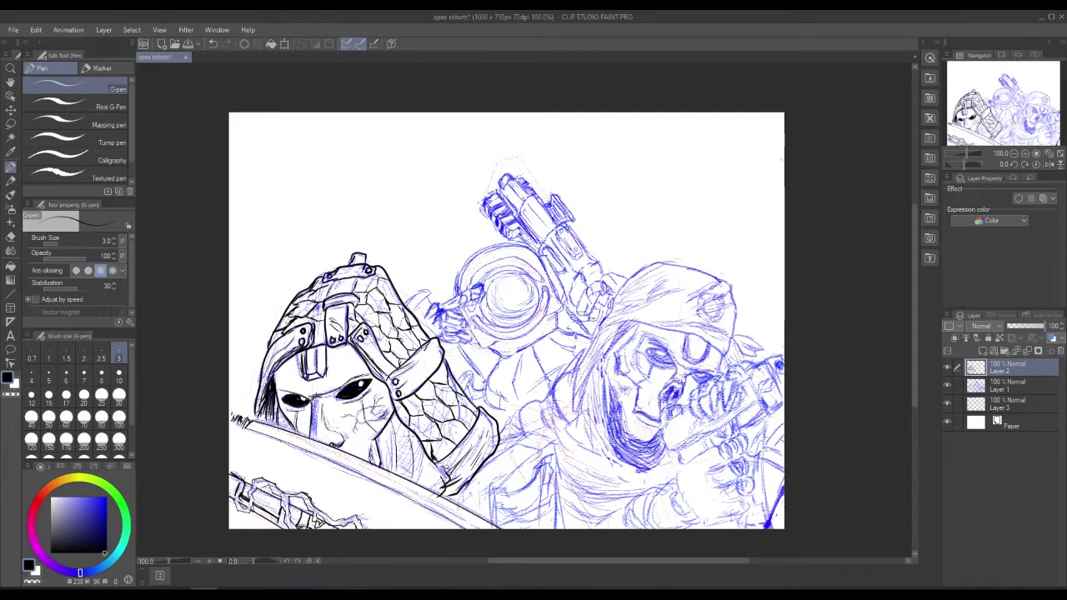
# - Ink and shade the dark strands between the right cheek and the hood with the G-pen at size 7
pyautogui.click(84, 377)
pyautogui.moveTo(391, 416)
pyautogui.mouseDown()
pyautogui.moveTo(396, 474)
pyautogui.moveTo(409, 430)
pyautogui.mouseUp()
pyautogui.moveTo(396, 467)
pyautogui.mouseDown()
pyautogui.moveTo(408, 474)
pyautogui.moveTo(412, 458)
pyautogui.moveTo(412, 426)
pyautogui.moveTo(398, 412)
pyautogui.moveTo(404, 428)
pyautogui.mouseUp()
pyautogui.moveTo(395, 422); pyautogui.dragTo(411, 430)
pyautogui.moveTo(396, 452)
pyautogui.mouseDown()
pyautogui.moveTo(410, 435)
pyautogui.moveTo(410, 457)
pyautogui.mouseUp()
pyautogui.moveTo(395, 473); pyautogui.dragTo(409, 467)
pyautogui.moveTo(397, 472)
pyautogui.mouseDown()
pyautogui.moveTo(410, 459)
pyautogui.moveTo(402, 449)
pyautogui.mouseUp()
pyautogui.moveTo(397, 454); pyautogui.dragTo(404, 420)
pyautogui.moveTo(404, 478); pyautogui.dragTo(412, 457)
pyautogui.moveTo(406, 477); pyautogui.dragTo(411, 468)
pyautogui.moveTo(409, 461)
pyautogui.mouseDown()
pyautogui.moveTo(405, 412)
pyautogui.moveTo(389, 471)
pyautogui.moveTo(395, 454)
pyautogui.moveTo(380, 454)
pyautogui.moveTo(390, 432)
pyautogui.mouseUp()
pyautogui.moveTo(381, 455)
pyautogui.mouseDown()
pyautogui.moveTo(390, 445)
pyautogui.moveTo(394, 463)
pyautogui.moveTo(388, 433)
pyautogui.mouseUp()
pyautogui.moveTo(382, 450); pyautogui.dragTo(385, 436)
pyautogui.moveTo(391, 476)
pyautogui.mouseDown()
pyautogui.moveTo(415, 446)
pyautogui.moveTo(408, 430)
pyautogui.moveTo(420, 456)
pyautogui.mouseUp()
pyautogui.moveTo(420, 491); pyautogui.dragTo(416, 451)
pyautogui.moveTo(441, 490); pyautogui.dragTo(430, 460)
pyautogui.moveTo(443, 494)
pyautogui.mouseDown()
pyautogui.moveTo(419, 472)
pyautogui.moveTo(422, 457)
pyautogui.moveTo(428, 475)
pyautogui.mouseUp()
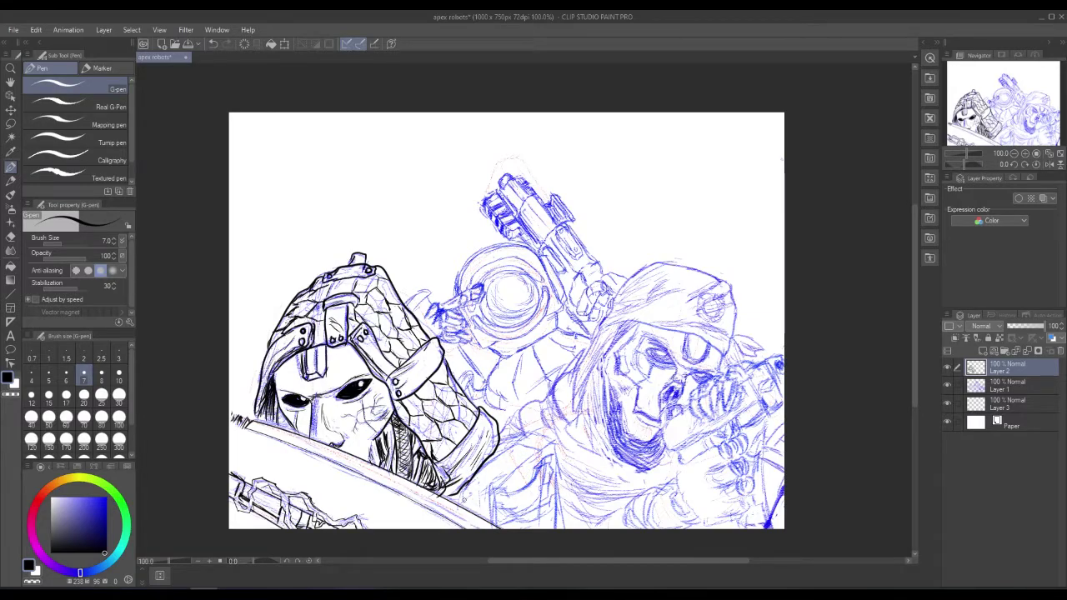
pyautogui.moveTo(412, 432); pyautogui.dragTo(417, 445)
pyautogui.moveTo(440, 485); pyautogui.dragTo(423, 453)
pyautogui.moveTo(414, 438)
pyautogui.mouseDown()
pyautogui.moveTo(421, 446)
pyautogui.moveTo(413, 432)
pyautogui.mouseUp()
# - Thicken the hood's front rim and top knob, and hide Layer 1 and Layer 3 to check the inked lines
pyautogui.moveTo(336, 342)
pyautogui.mouseDown()
pyautogui.moveTo(357, 355)
pyautogui.moveTo(285, 363)
pyautogui.moveTo(275, 387)
pyautogui.mouseUp()
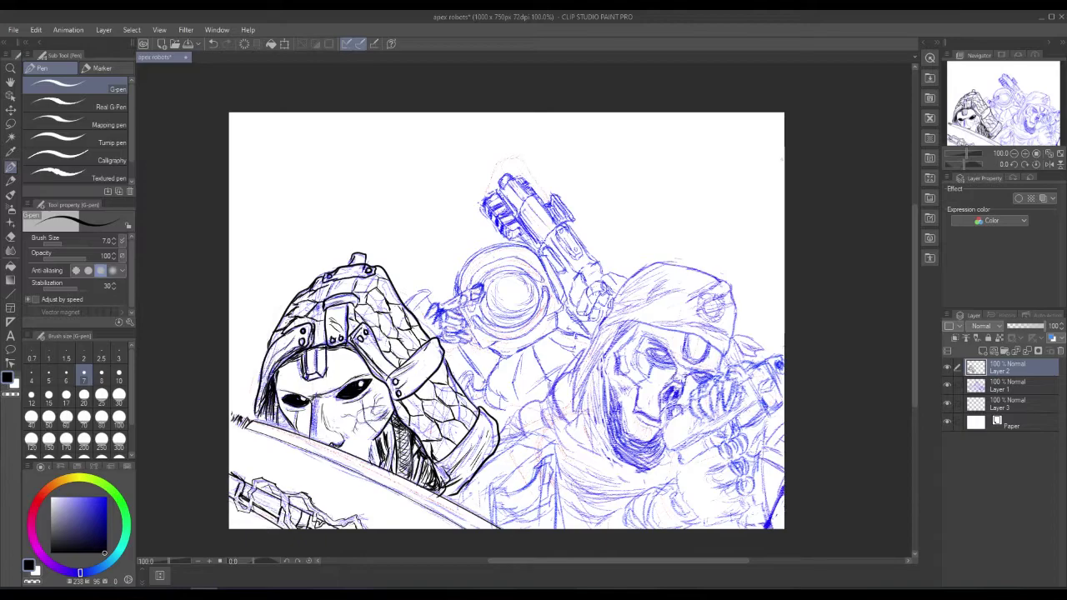
pyautogui.moveTo(365, 256); pyautogui.dragTo(362, 264)
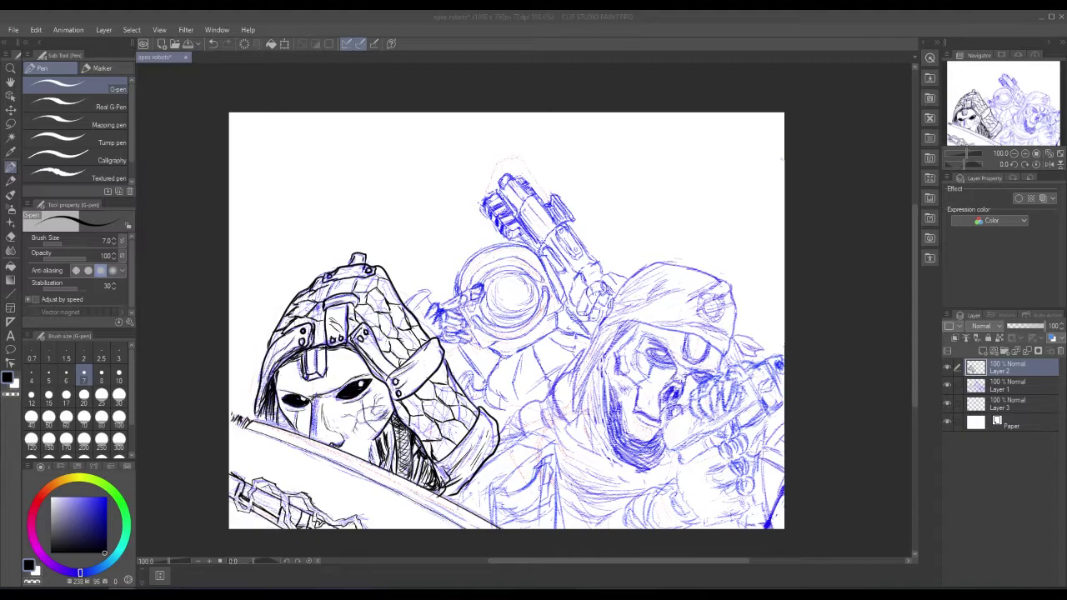
pyautogui.click(947, 386)
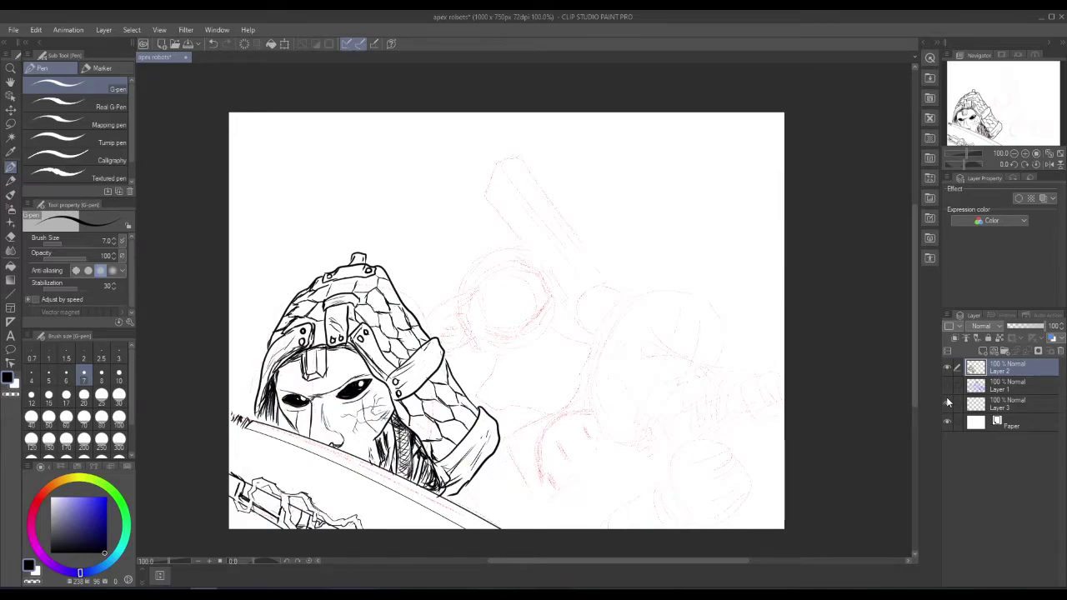
pyautogui.click(947, 403)
# - Rework the lines of the hood's centre strap and top knob, and show Layer 1 again
pyautogui.moveTo(360, 276)
pyautogui.mouseDown()
pyautogui.moveTo(351, 295)
pyautogui.moveTo(323, 293)
pyautogui.moveTo(348, 291)
pyautogui.moveTo(341, 323)
pyautogui.mouseUp()
pyautogui.hotkey('ctrl', 'z')
pyautogui.hotkey('ctrl', 'z')
pyautogui.moveTo(348, 314)
pyautogui.mouseDown()
pyautogui.moveTo(340, 336)
pyautogui.moveTo(328, 335)
pyautogui.mouseUp()
pyautogui.moveTo(329, 295); pyautogui.dragTo(326, 332)
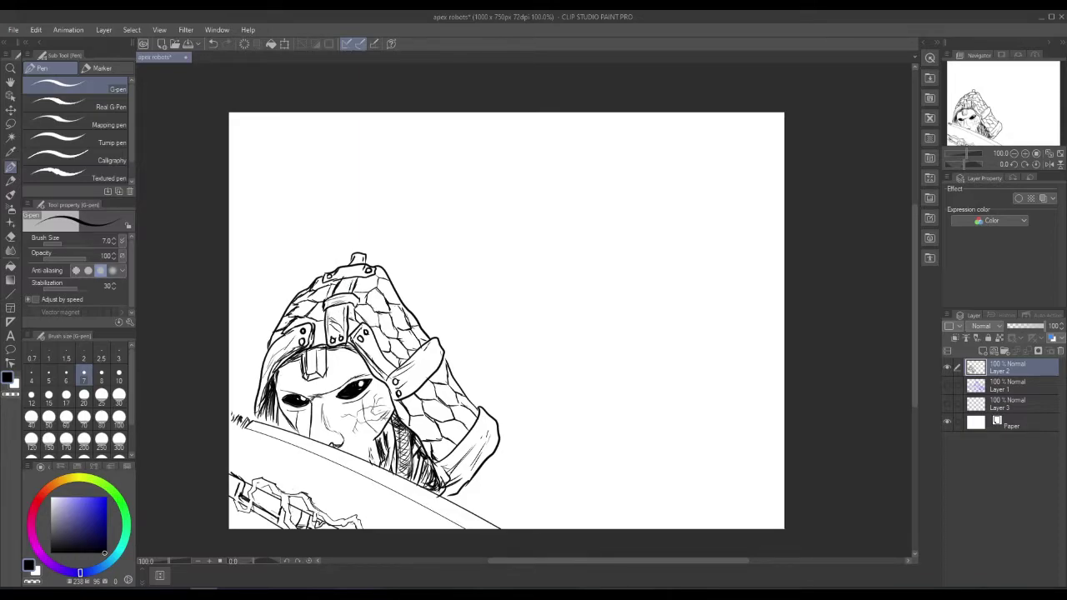
pyautogui.moveTo(341, 282); pyautogui.dragTo(331, 299)
pyautogui.moveTo(335, 290)
pyautogui.mouseDown()
pyautogui.moveTo(327, 300)
pyautogui.moveTo(339, 293)
pyautogui.mouseUp()
pyautogui.moveTo(355, 254); pyautogui.dragTo(351, 261)
pyautogui.click(947, 404)
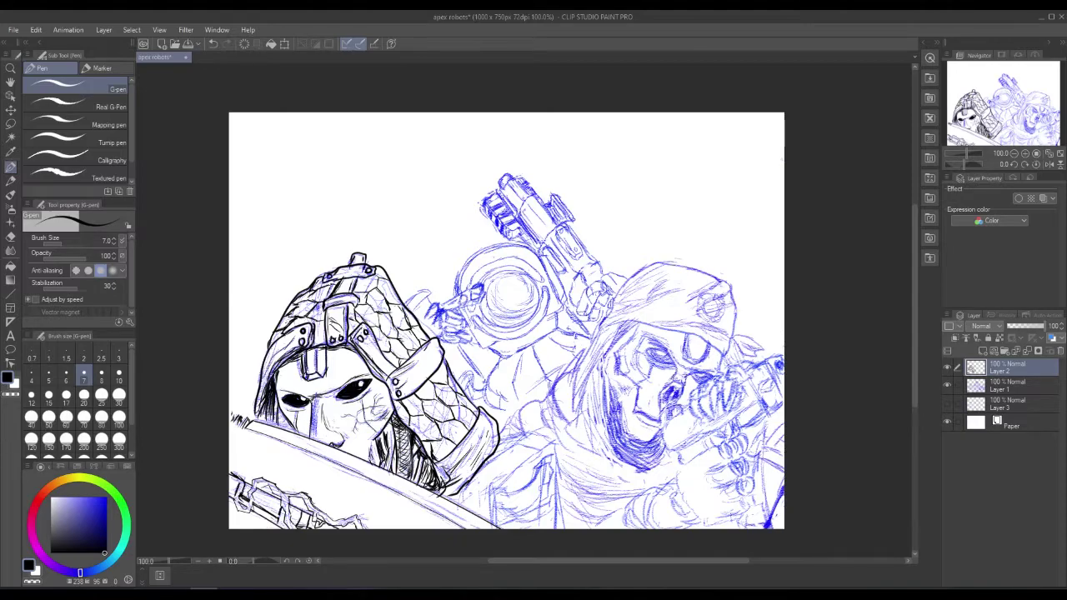
# - Ink the long angular plate to the right of the hood with size 5 straight lines
pyautogui.click(10, 293)
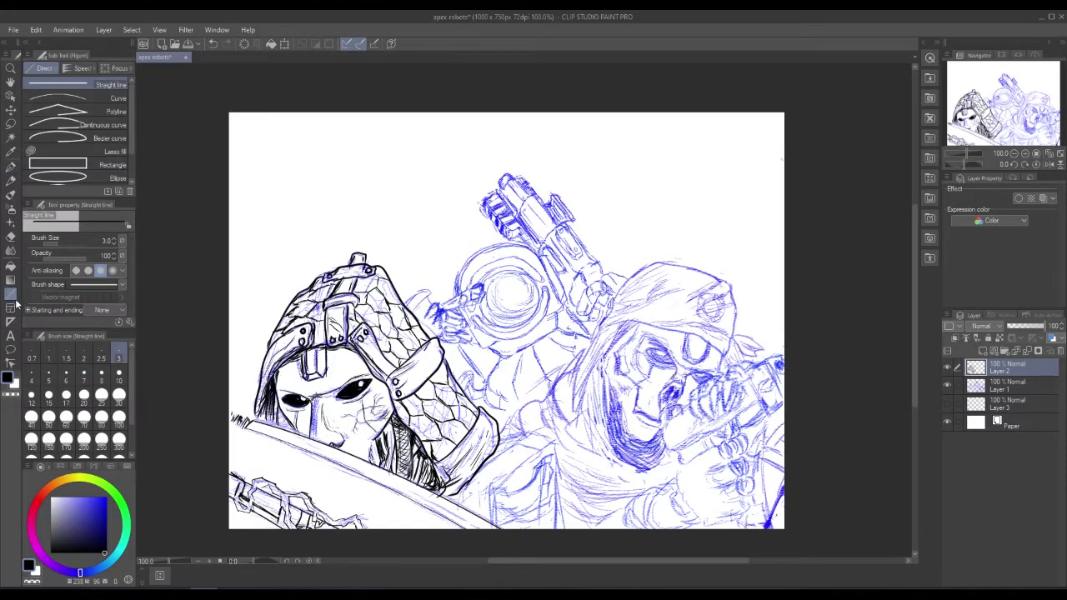
pyautogui.click(49, 375)
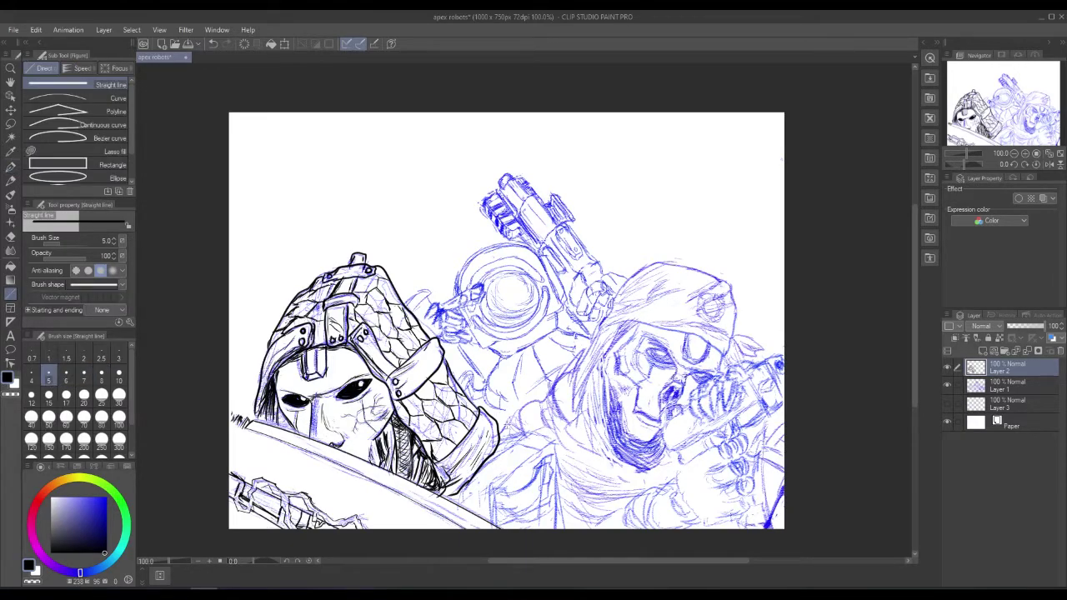
pyautogui.moveTo(483, 469)
pyautogui.mouseDown()
pyautogui.moveTo(528, 433)
pyautogui.moveTo(554, 440)
pyautogui.moveTo(464, 507)
pyautogui.mouseUp()
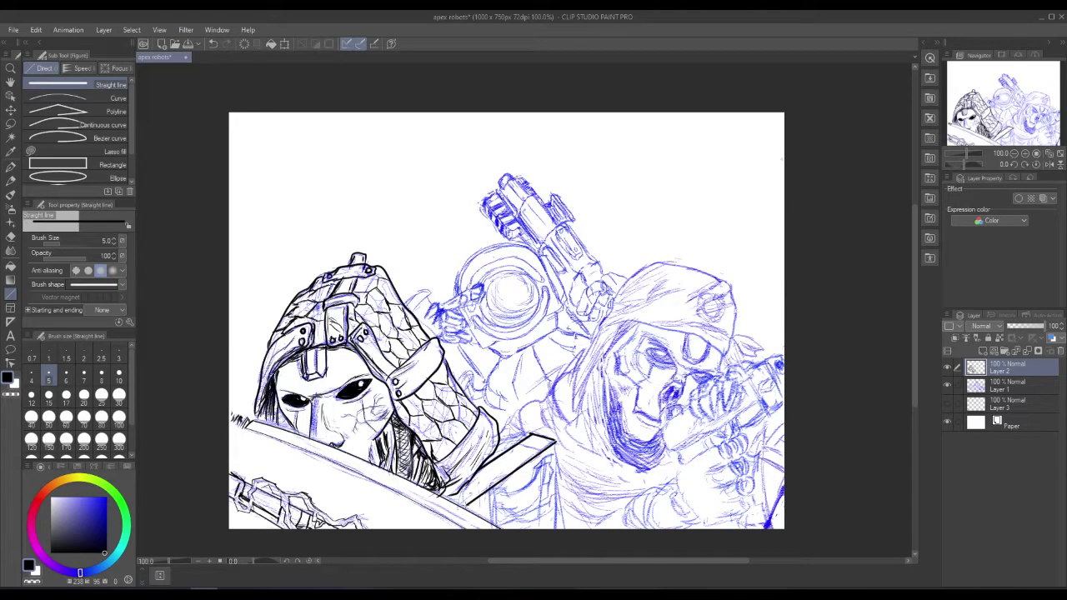
# - Undo the last line on the angular plate and ink its inner frame and slot with size 3 straight lines
pyautogui.hotkey('alt', 'Tab')
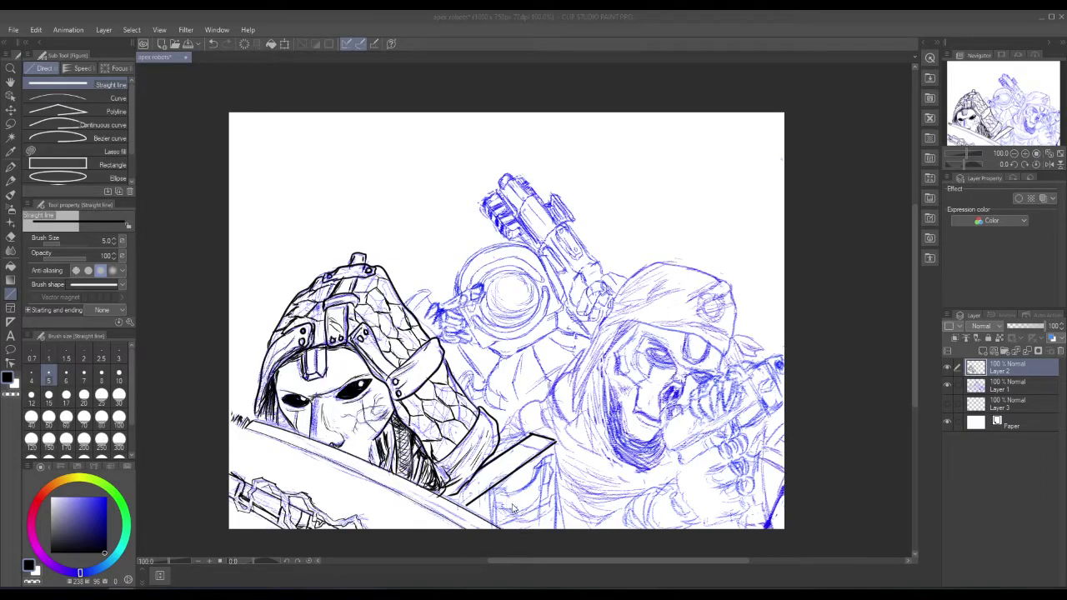
pyautogui.click(479, 513)
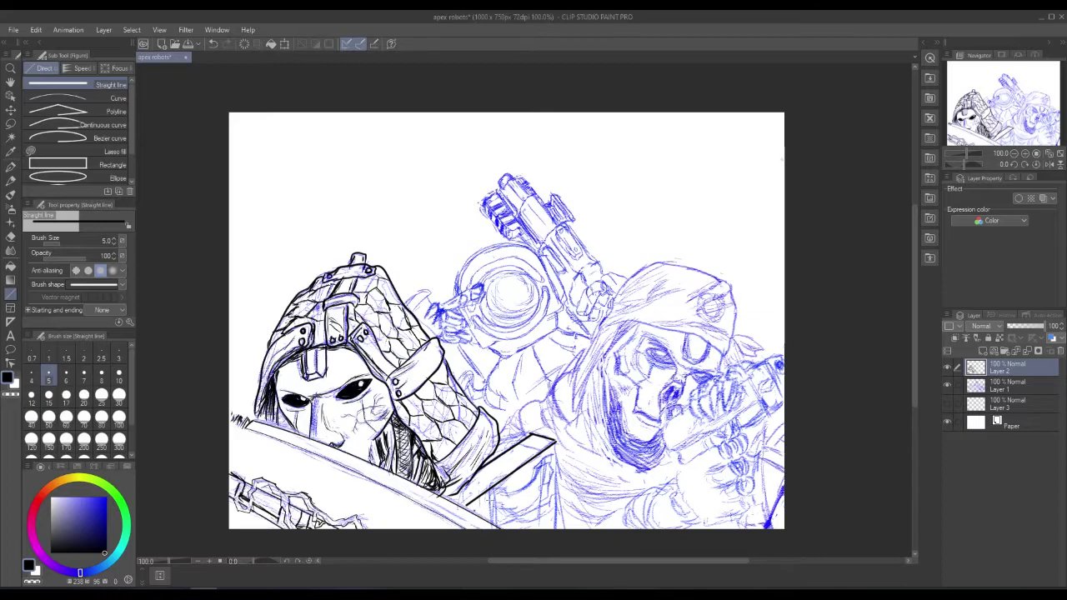
pyautogui.click(35, 33)
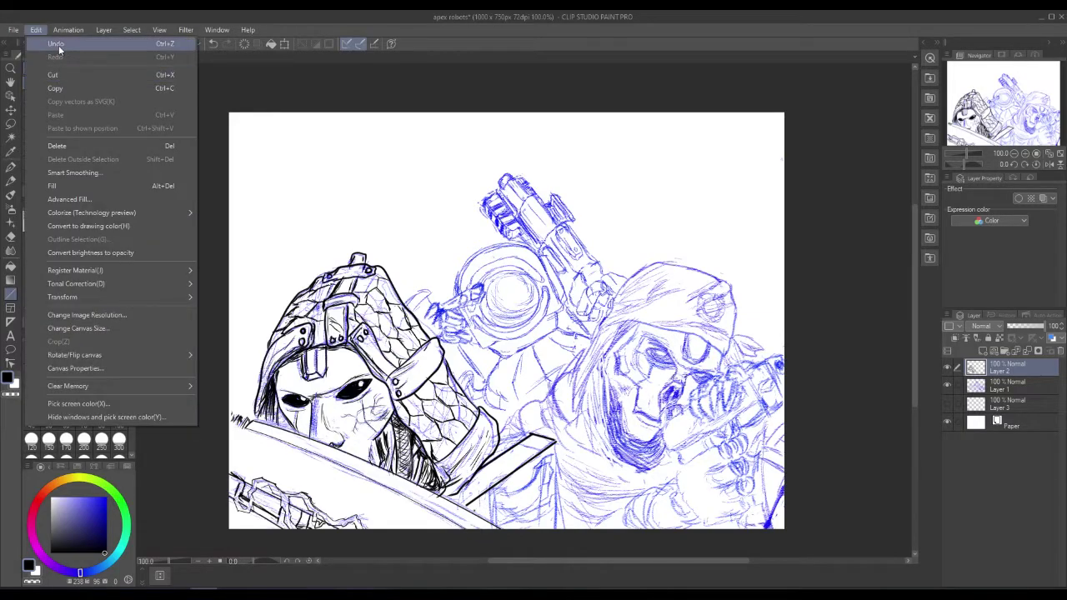
pyautogui.click(61, 46)
pyautogui.click(117, 352)
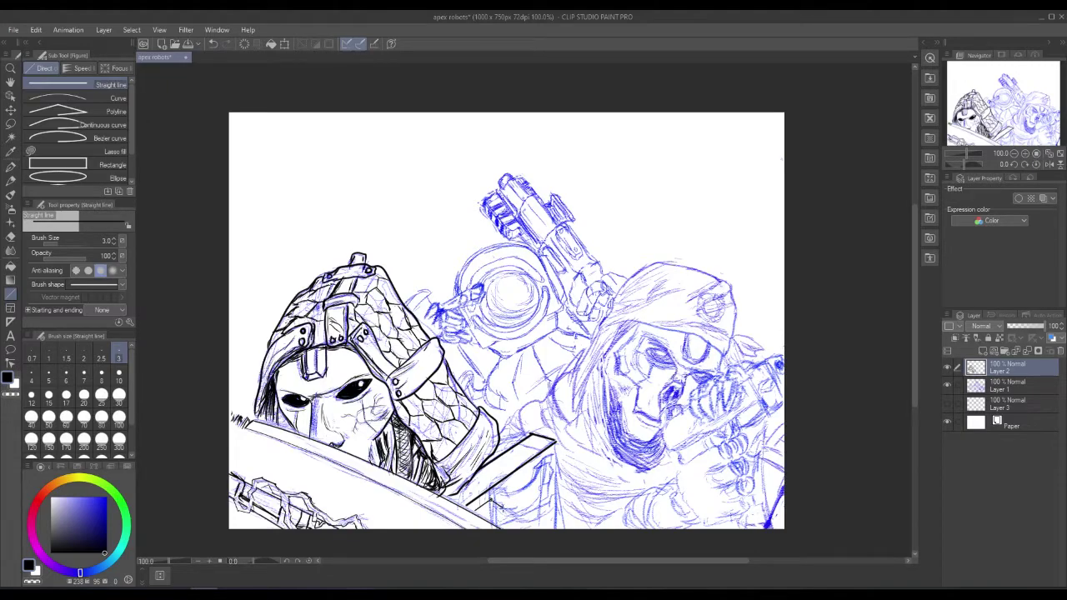
pyautogui.moveTo(503, 507); pyautogui.dragTo(542, 486)
pyautogui.moveTo(535, 463)
pyautogui.mouseDown()
pyautogui.moveTo(532, 486)
pyautogui.moveTo(502, 504)
pyautogui.mouseUp()
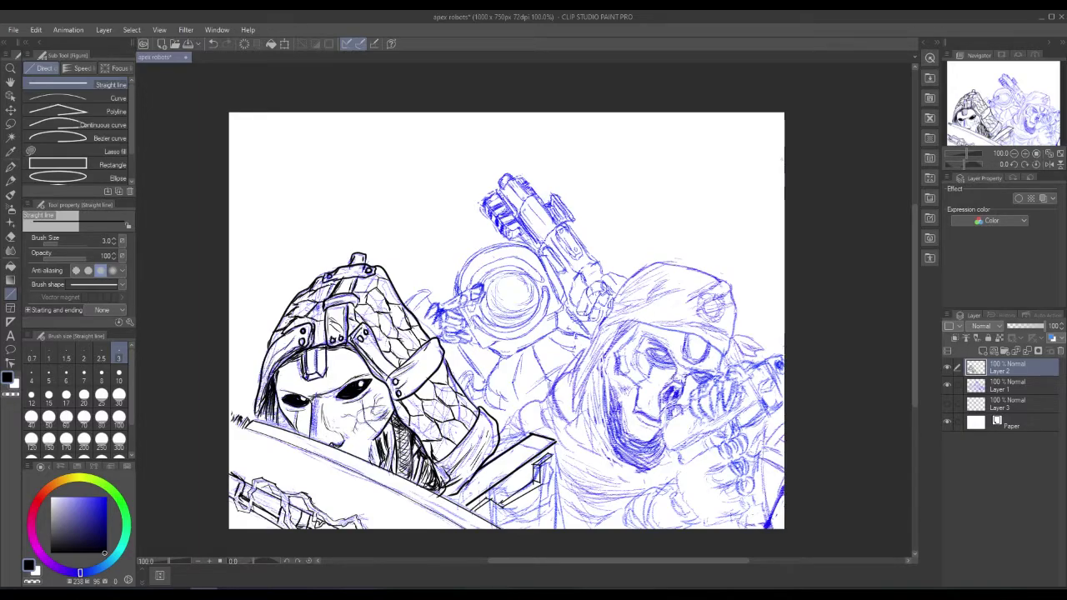
pyautogui.moveTo(551, 457); pyautogui.dragTo(548, 494)
# - Ink the slats at the lower end of the angular plate with size 3 straight lines
pyautogui.hotkey('alt', 'Tab')
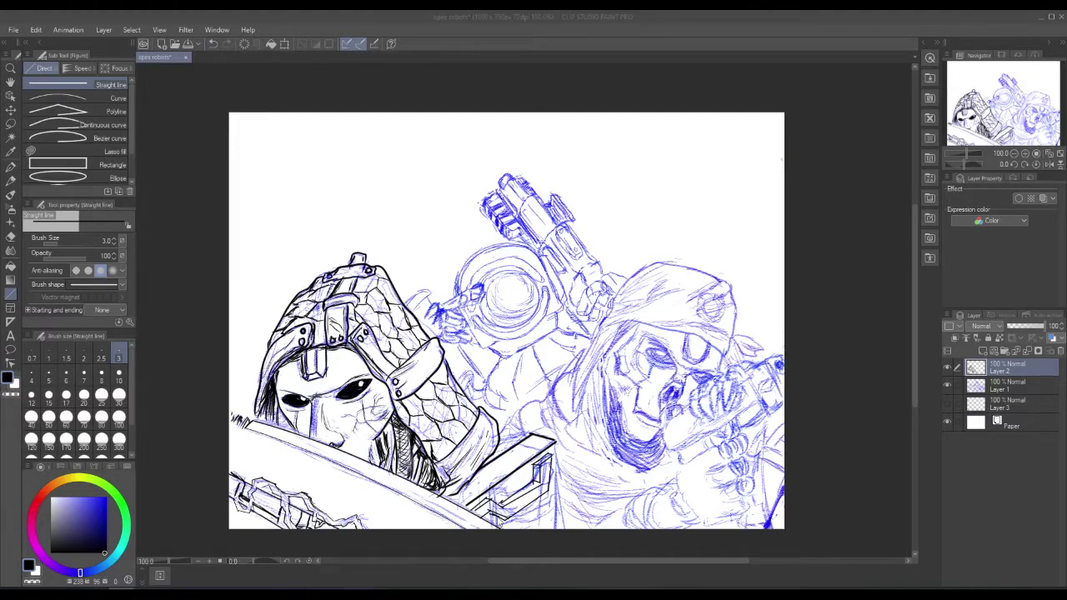
pyautogui.click(500, 522)
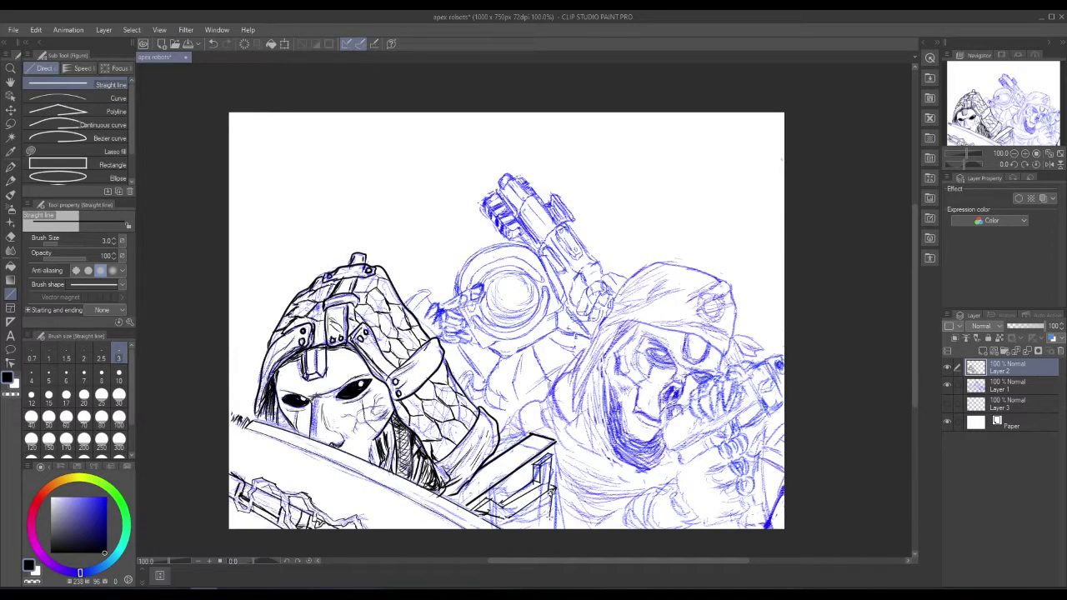
pyautogui.moveTo(549, 508); pyautogui.dragTo(523, 525)
pyautogui.moveTo(551, 507); pyautogui.dragTo(548, 524)
pyautogui.click(49, 377)
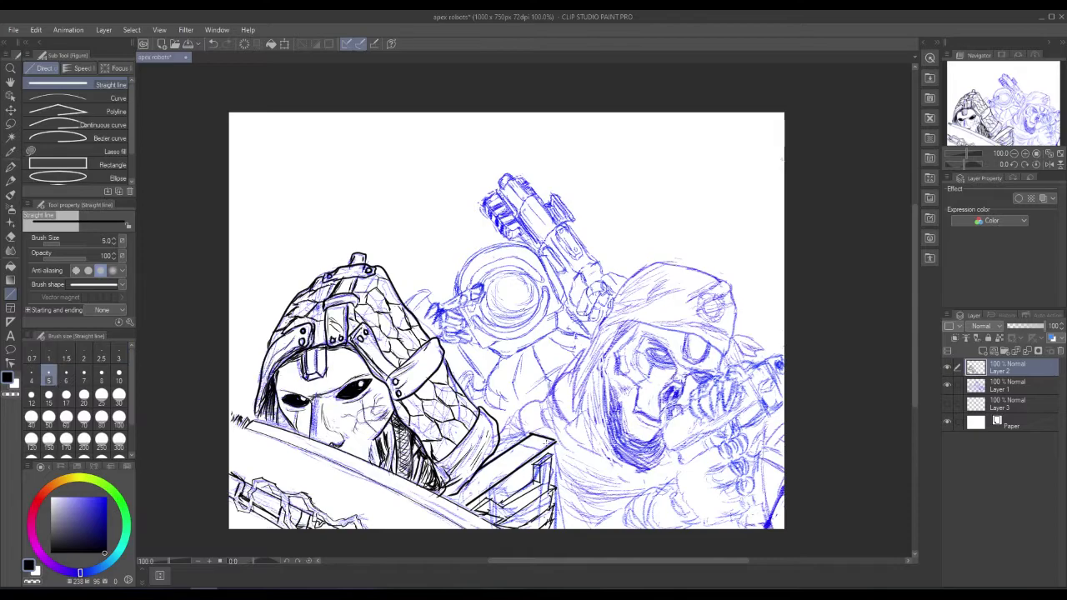
pyautogui.moveTo(553, 449); pyautogui.dragTo(555, 531)
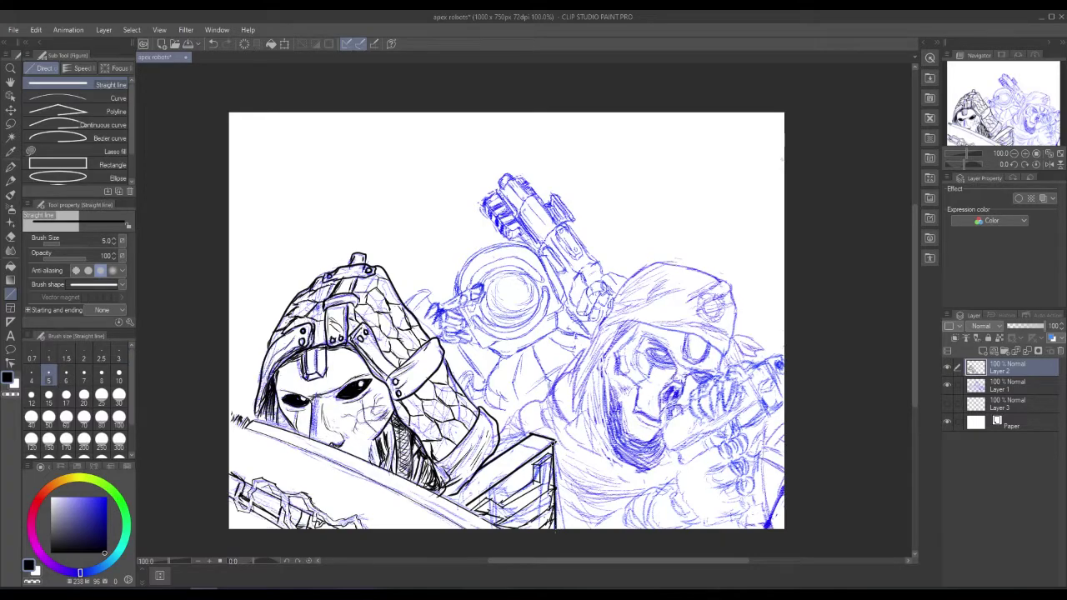
pyautogui.click(37, 31)
pyautogui.click(55, 43)
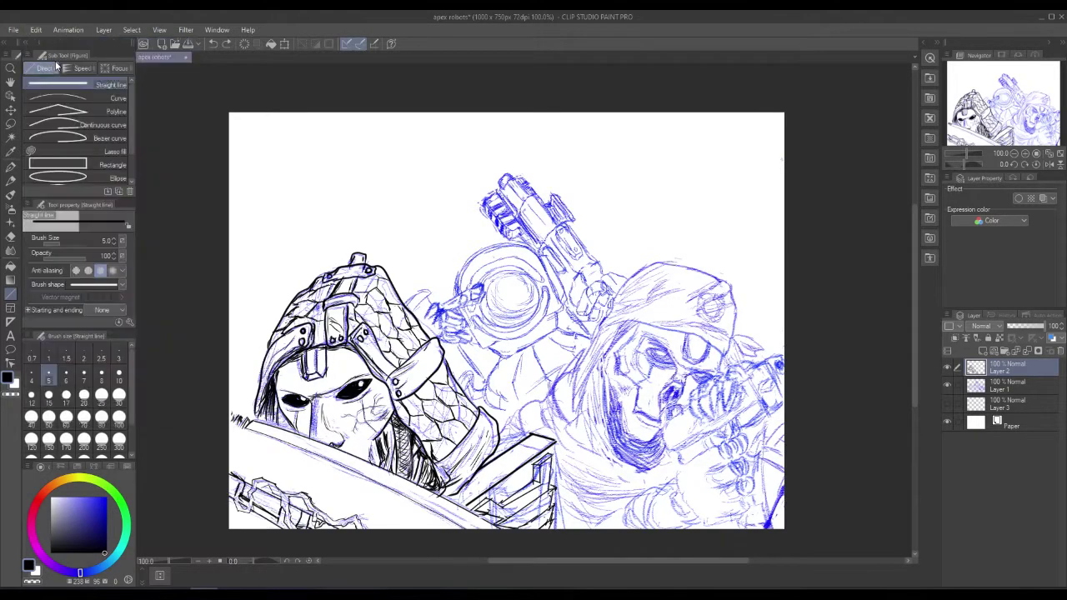
# - Ink the right outer edge of the angular plate as a size 5 curve
pyautogui.click(79, 97)
pyautogui.moveTo(553, 444); pyautogui.dragTo(556, 529)
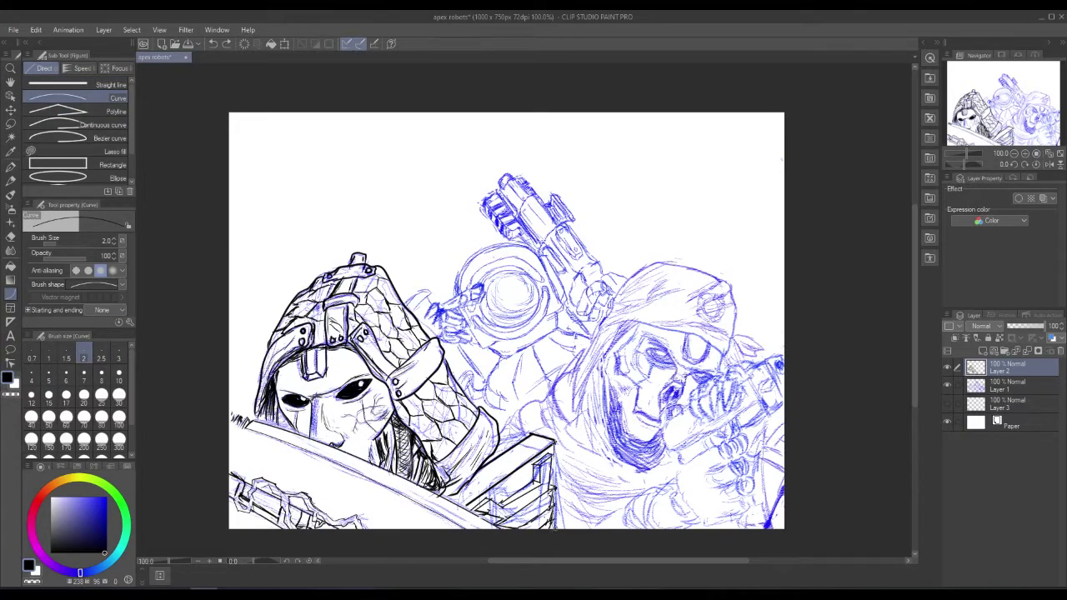
pyautogui.click(331, 100)
pyautogui.click(36, 29)
pyautogui.click(50, 46)
pyautogui.click(52, 380)
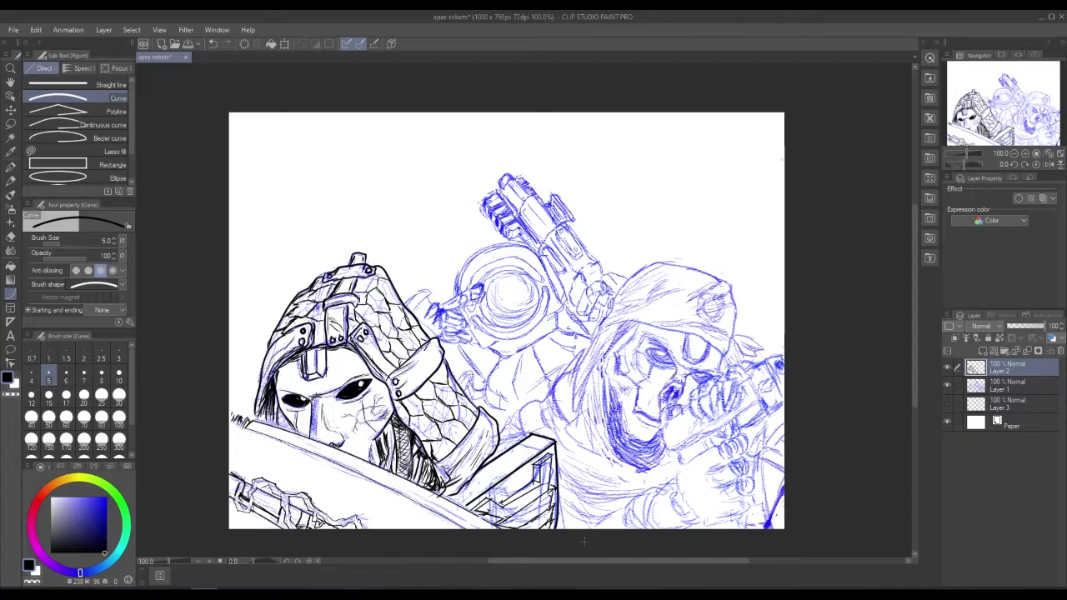
# - Ink the right robot's lower hand, cuff and wrapped forearm with the G-pen at size 7, undoing the last stroke
pyautogui.click(10, 167)
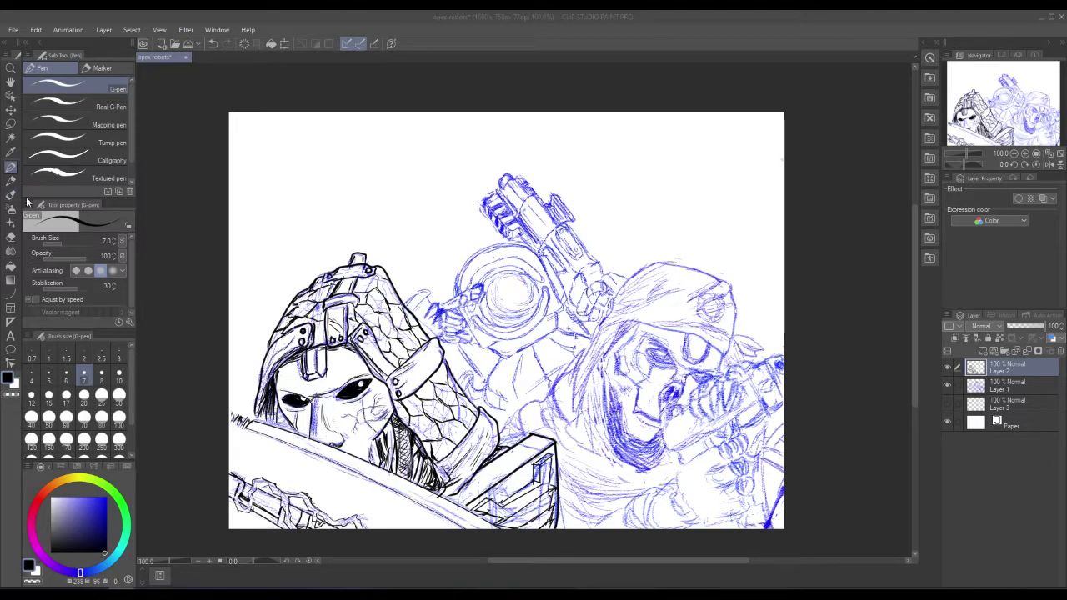
pyautogui.moveTo(718, 445)
pyautogui.mouseDown()
pyautogui.moveTo(728, 462)
pyautogui.moveTo(691, 463)
pyautogui.moveTo(665, 491)
pyautogui.moveTo(692, 510)
pyautogui.moveTo(668, 503)
pyautogui.moveTo(688, 513)
pyautogui.moveTo(671, 519)
pyautogui.mouseUp()
pyautogui.moveTo(671, 496); pyautogui.dragTo(679, 503)
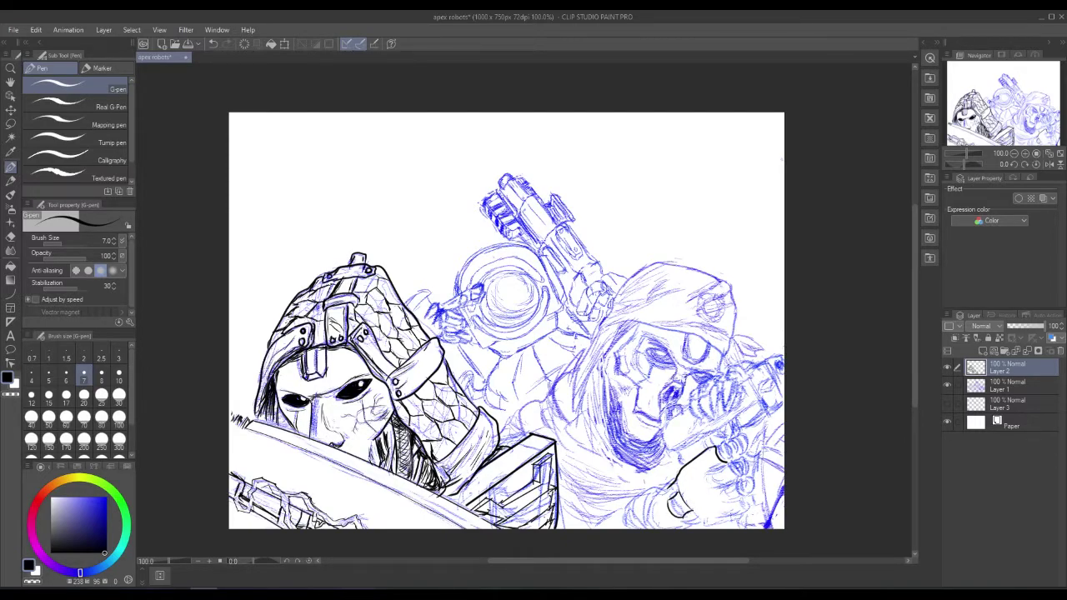
pyautogui.moveTo(718, 461)
pyautogui.mouseDown()
pyautogui.moveTo(709, 477)
pyautogui.moveTo(733, 464)
pyautogui.moveTo(732, 479)
pyautogui.moveTo(722, 453)
pyautogui.moveTo(730, 458)
pyautogui.moveTo(732, 448)
pyautogui.moveTo(740, 461)
pyautogui.mouseUp()
pyautogui.moveTo(735, 477)
pyautogui.mouseDown()
pyautogui.moveTo(746, 461)
pyautogui.moveTo(732, 473)
pyautogui.moveTo(745, 485)
pyautogui.moveTo(718, 487)
pyautogui.moveTo(710, 472)
pyautogui.moveTo(721, 464)
pyautogui.moveTo(747, 496)
pyautogui.moveTo(744, 481)
pyautogui.moveTo(749, 493)
pyautogui.moveTo(727, 504)
pyautogui.moveTo(746, 499)
pyautogui.moveTo(749, 509)
pyautogui.moveTo(686, 529)
pyautogui.mouseUp()
pyautogui.moveTo(669, 484)
pyautogui.mouseDown()
pyautogui.moveTo(656, 496)
pyautogui.moveTo(686, 525)
pyautogui.moveTo(677, 528)
pyautogui.mouseUp()
pyautogui.moveTo(664, 485)
pyautogui.mouseDown()
pyautogui.moveTo(608, 518)
pyautogui.moveTo(605, 533)
pyautogui.moveTo(640, 510)
pyautogui.moveTo(636, 530)
pyautogui.moveTo(622, 528)
pyautogui.moveTo(627, 513)
pyautogui.mouseUp()
pyautogui.moveTo(638, 501)
pyautogui.mouseDown()
pyautogui.moveTo(628, 513)
pyautogui.moveTo(650, 509)
pyautogui.moveTo(656, 529)
pyautogui.moveTo(650, 506)
pyautogui.moveTo(598, 532)
pyautogui.moveTo(624, 530)
pyautogui.mouseUp()
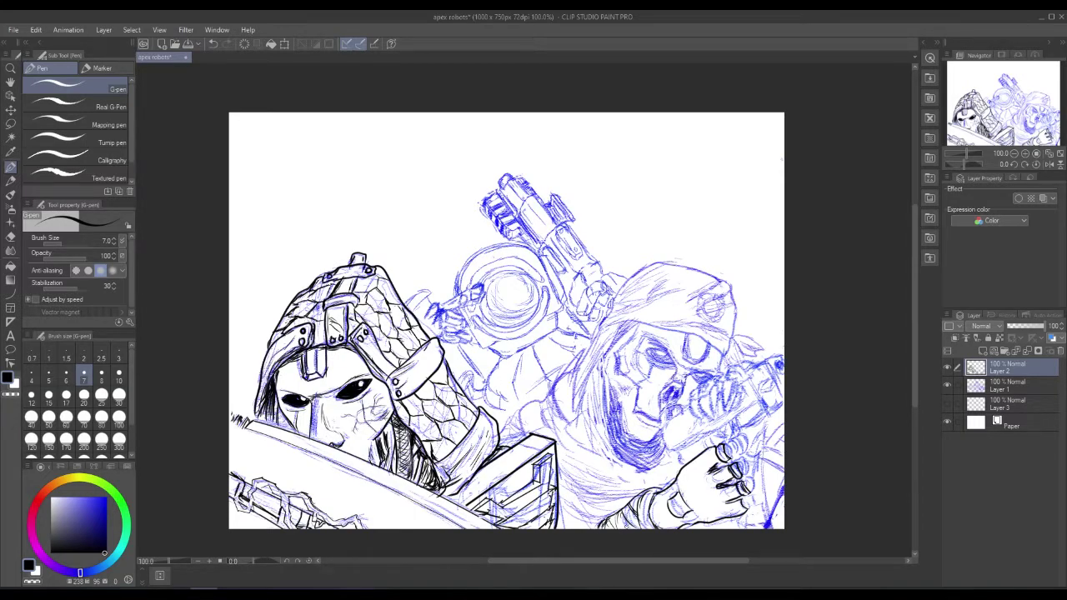
pyautogui.hotkey('ctrl', 'z')
# - Ink the rounded finger segments and fingertips of the right robot's lower hand with the G-pen at size 7
pyautogui.moveTo(726, 443)
pyautogui.mouseDown()
pyautogui.moveTo(734, 447)
pyautogui.moveTo(723, 456)
pyautogui.mouseUp()
pyautogui.moveTo(736, 441)
pyautogui.mouseDown()
pyautogui.moveTo(732, 459)
pyautogui.moveTo(741, 446)
pyautogui.mouseUp()
pyautogui.moveTo(747, 465)
pyautogui.mouseDown()
pyautogui.moveTo(735, 484)
pyautogui.moveTo(739, 460)
pyautogui.moveTo(748, 509)
pyautogui.moveTo(745, 493)
pyautogui.mouseUp()
pyautogui.moveTo(752, 476); pyautogui.dragTo(749, 496)
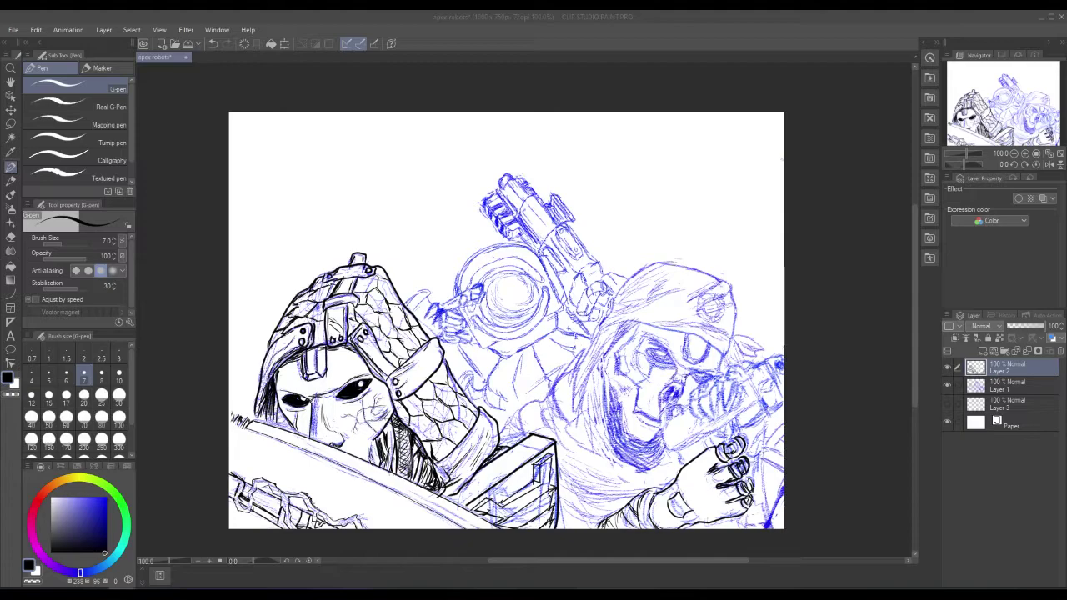
pyautogui.click(749, 508)
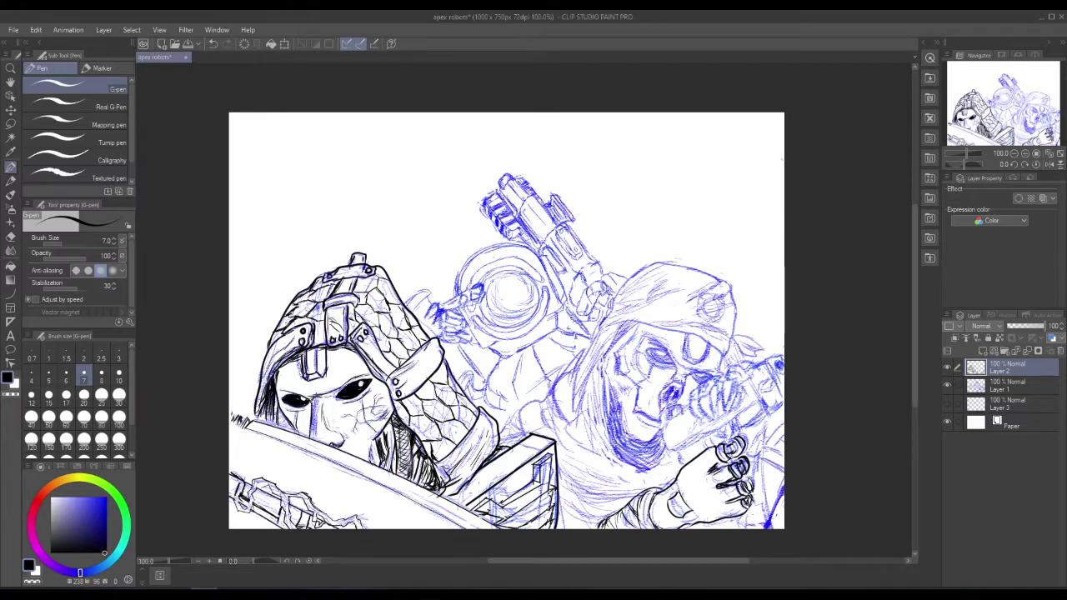
pyautogui.moveTo(753, 504)
pyautogui.mouseDown()
pyautogui.moveTo(741, 515)
pyautogui.moveTo(756, 498)
pyautogui.mouseUp()
# - Ink the front end and lower edge of the handle above the lower hand with size 5 straight lines and curves
pyautogui.click(11, 294)
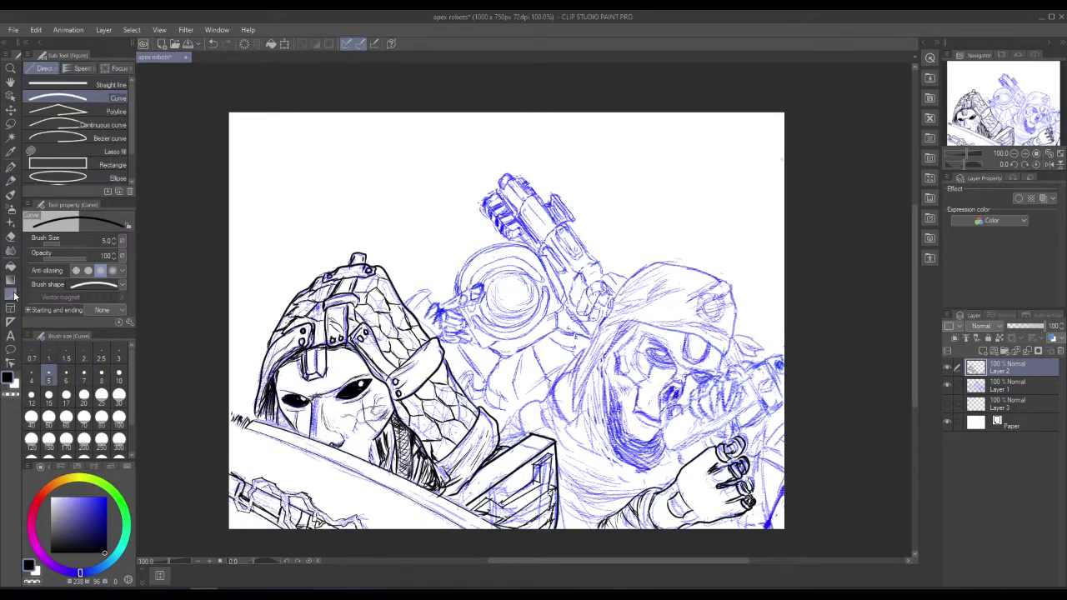
pyautogui.click(107, 86)
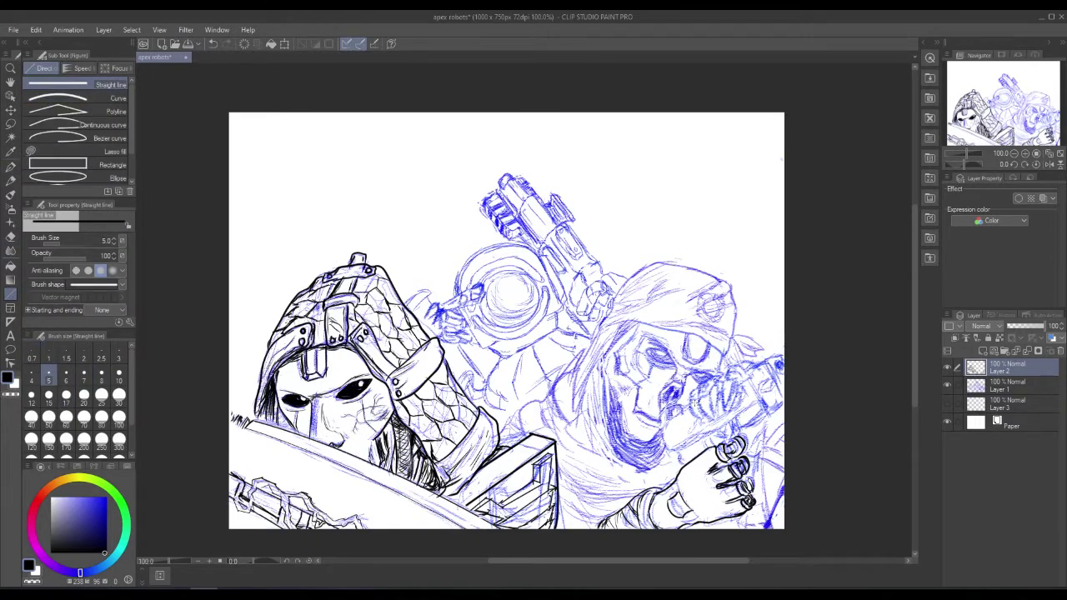
pyautogui.moveTo(686, 405)
pyautogui.mouseDown()
pyautogui.moveTo(662, 426)
pyautogui.moveTo(666, 449)
pyautogui.mouseUp()
pyautogui.click(79, 100)
pyautogui.moveTo(662, 427); pyautogui.dragTo(669, 452)
pyautogui.click(661, 432)
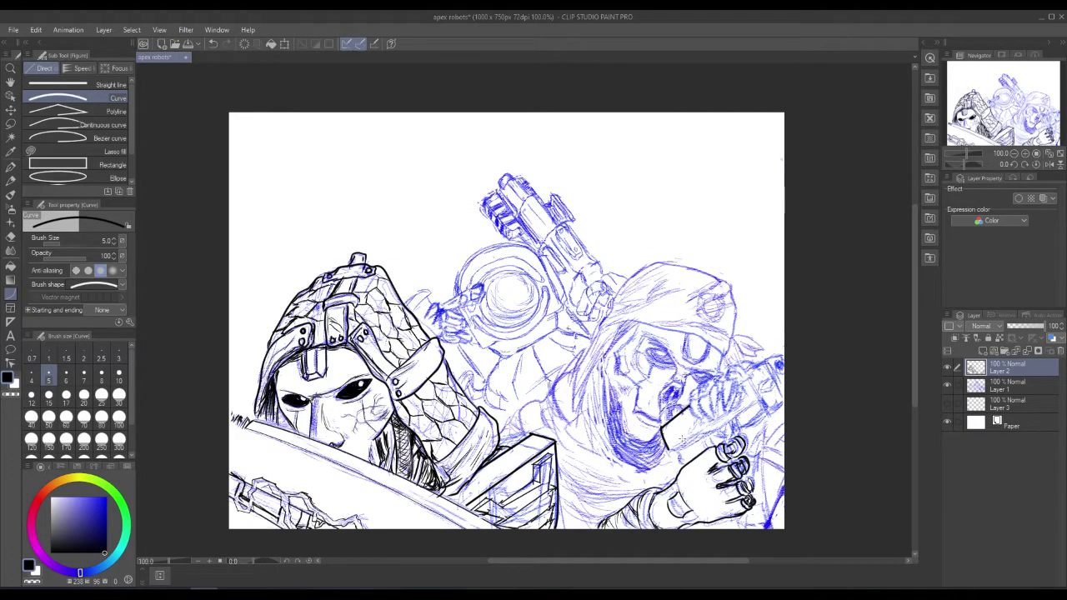
pyautogui.click(60, 86)
pyautogui.moveTo(670, 449); pyautogui.dragTo(696, 435)
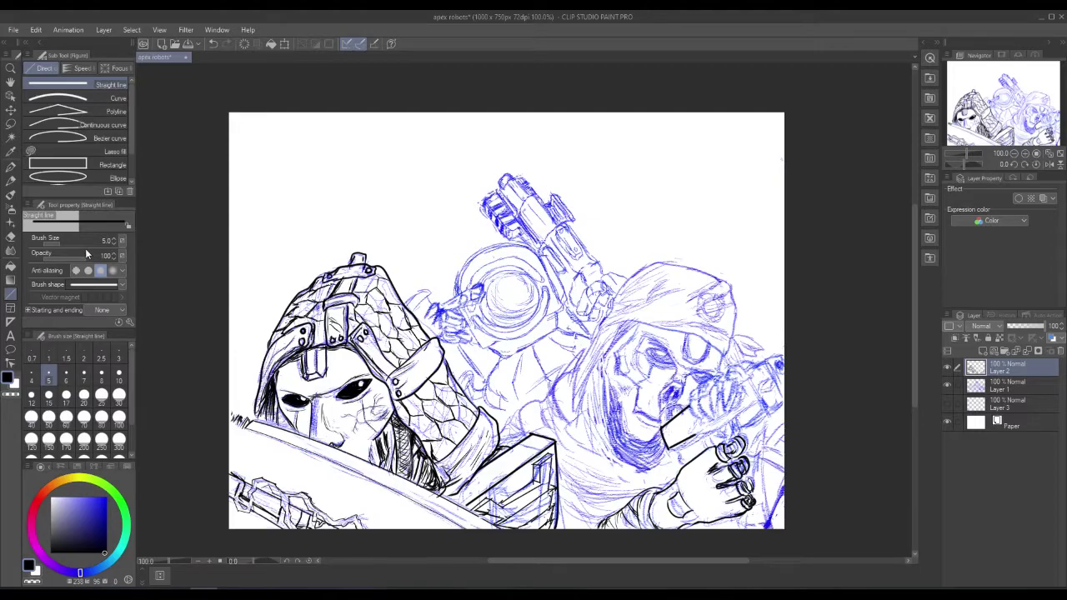
pyautogui.click(67, 99)
pyautogui.moveTo(690, 435); pyautogui.dragTo(757, 402)
pyautogui.click(721, 434)
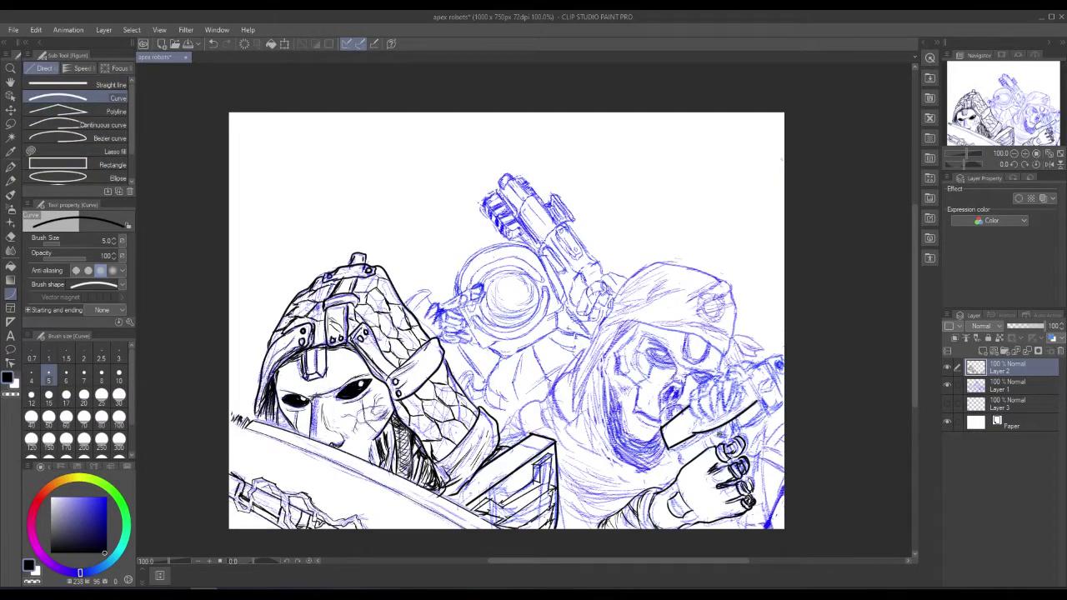
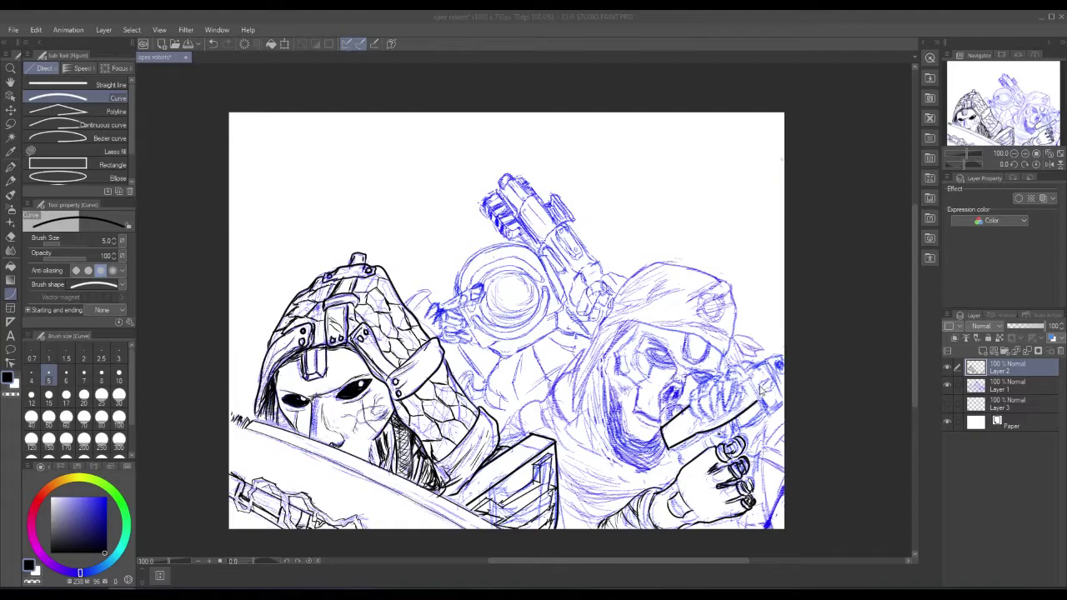
# - Ink the handle's boxy rear end with size 3 straight lines and an ellipse, and shade it with the G-pen at size 7
pyautogui.moveTo(737, 382); pyautogui.dragTo(752, 371)
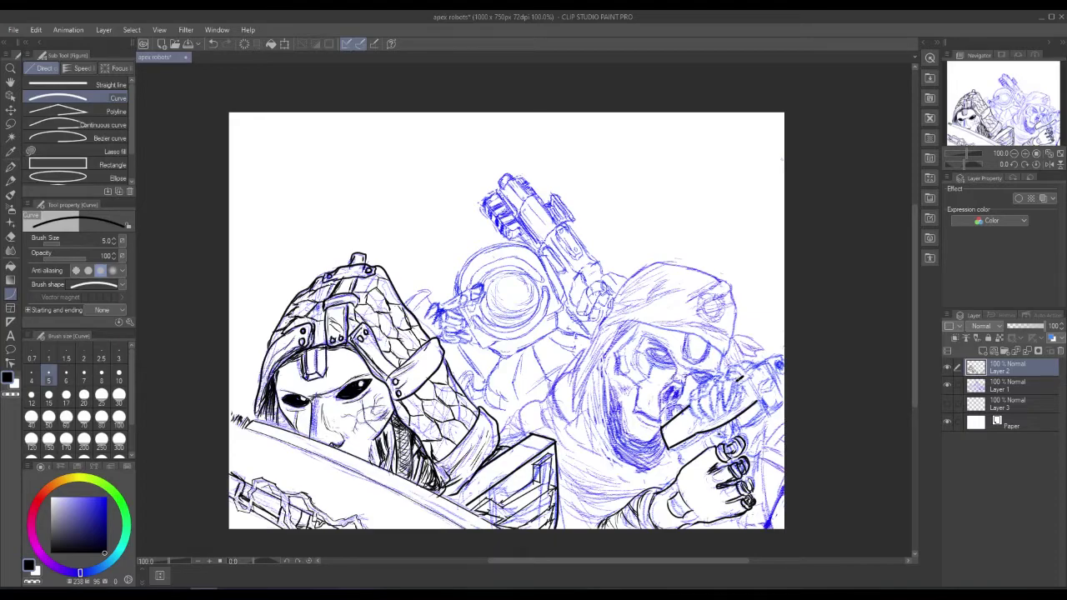
pyautogui.click(101, 359)
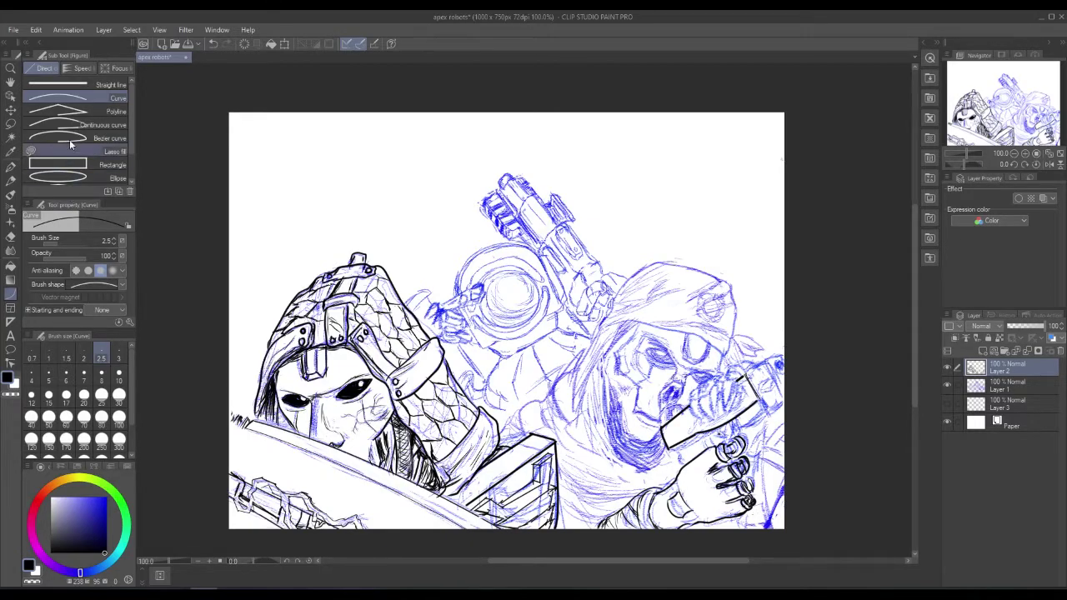
pyautogui.click(75, 84)
pyautogui.click(120, 359)
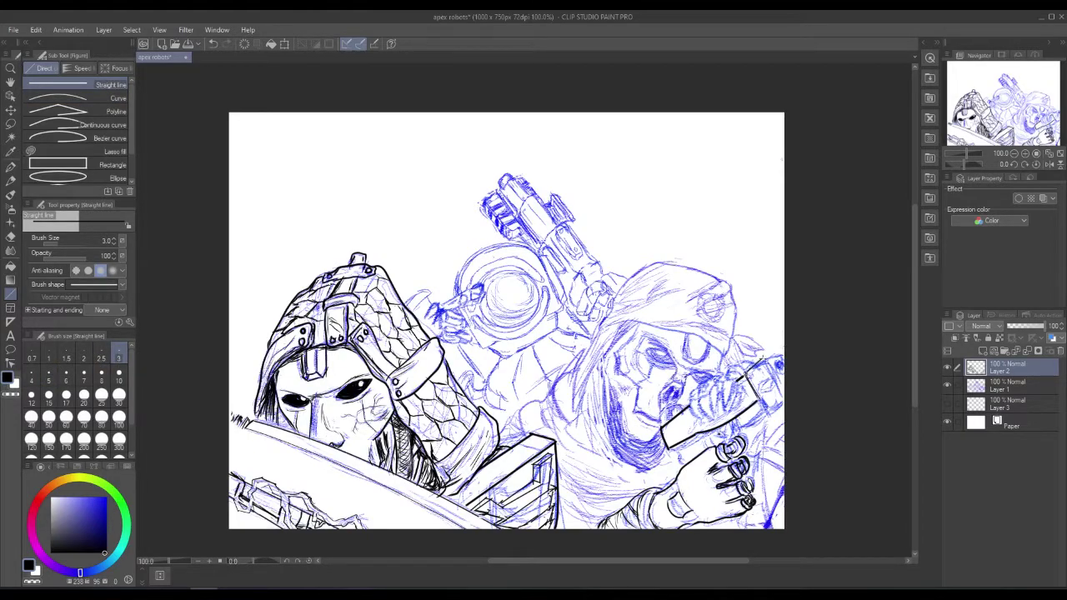
pyautogui.moveTo(764, 360)
pyautogui.mouseDown()
pyautogui.moveTo(785, 400)
pyautogui.moveTo(766, 416)
pyautogui.moveTo(785, 402)
pyautogui.mouseUp()
pyautogui.click(92, 177)
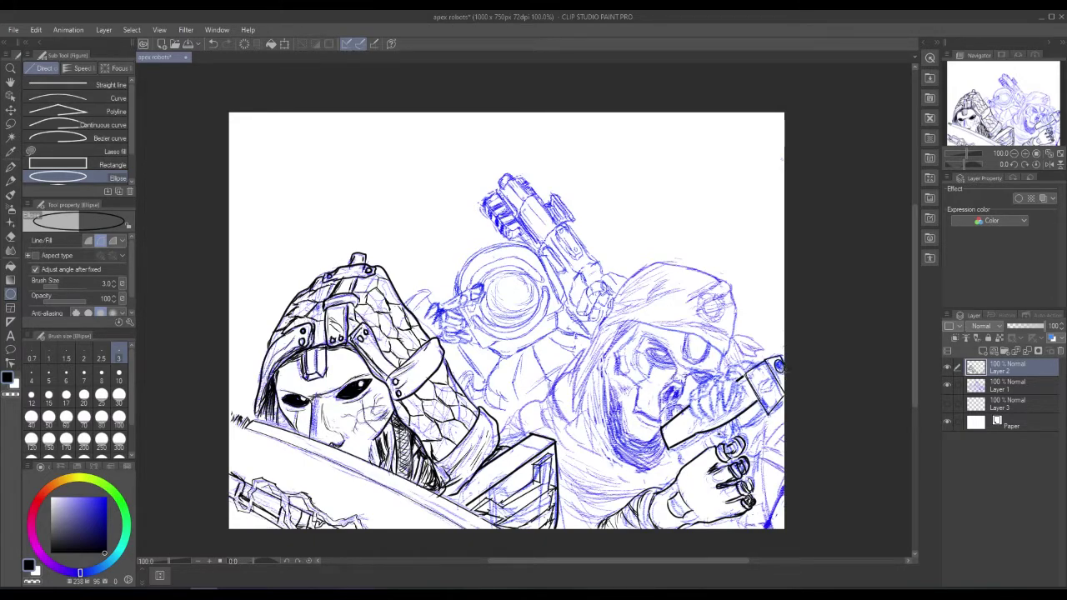
pyautogui.click(10, 166)
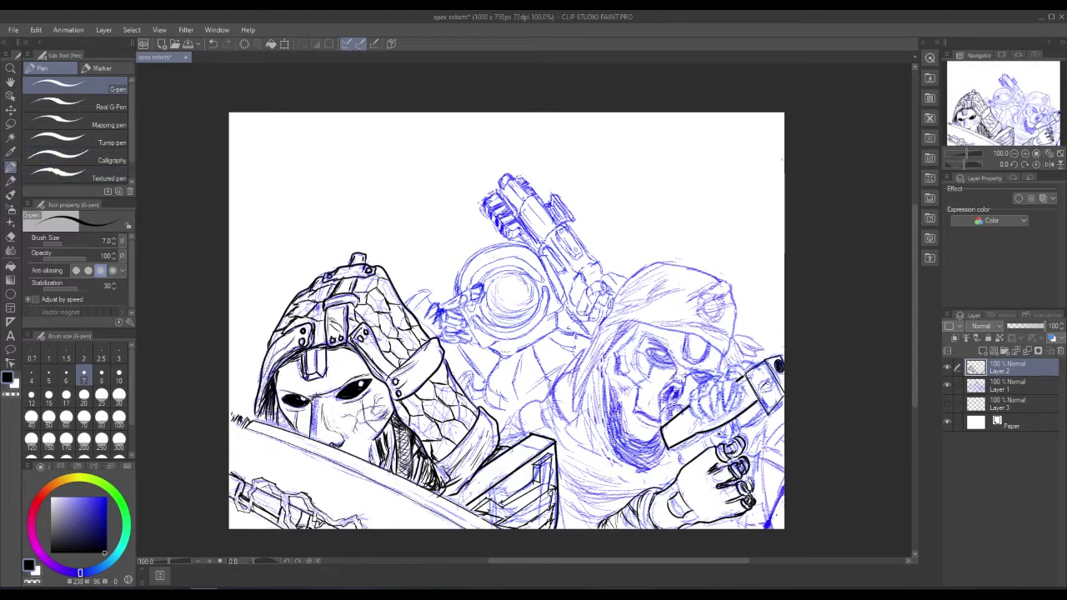
pyautogui.moveTo(758, 395)
pyautogui.mouseDown()
pyautogui.moveTo(773, 384)
pyautogui.moveTo(784, 403)
pyautogui.moveTo(775, 406)
pyautogui.moveTo(785, 395)
pyautogui.moveTo(778, 409)
pyautogui.moveTo(787, 397)
pyautogui.moveTo(737, 427)
pyautogui.moveTo(763, 413)
pyautogui.mouseUp()
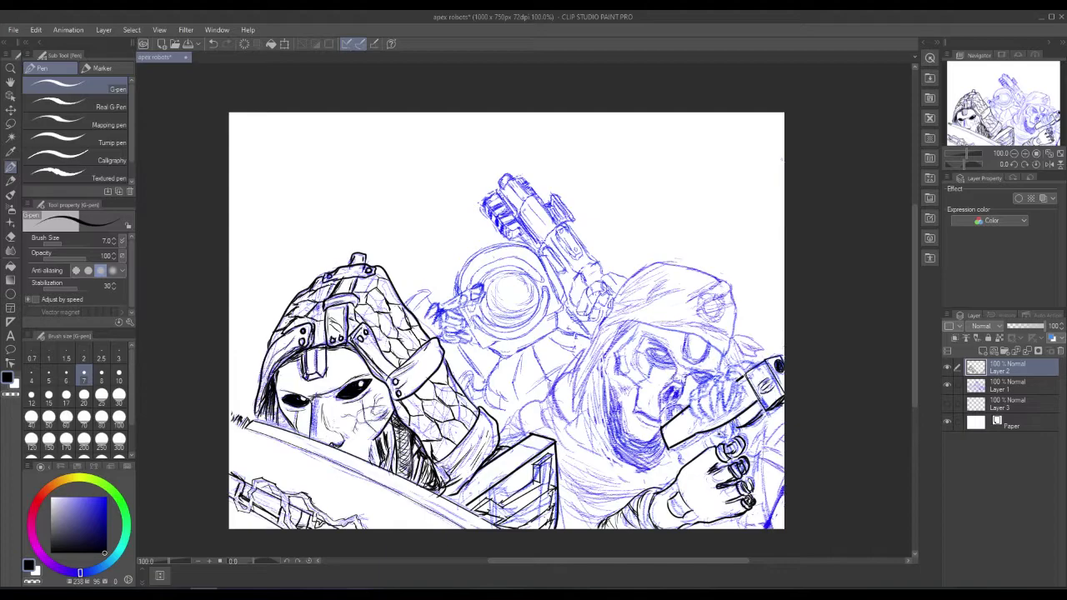
# - Ink the underside and front tip of the handle and the upper hand's fingers wrapped around it with the G-pen
pyautogui.moveTo(669, 443); pyautogui.dragTo(681, 467)
pyautogui.moveTo(736, 419)
pyautogui.mouseDown()
pyautogui.moveTo(736, 437)
pyautogui.moveTo(726, 430)
pyautogui.moveTo(703, 450)
pyautogui.moveTo(700, 439)
pyautogui.moveTo(672, 453)
pyautogui.moveTo(706, 434)
pyautogui.mouseUp()
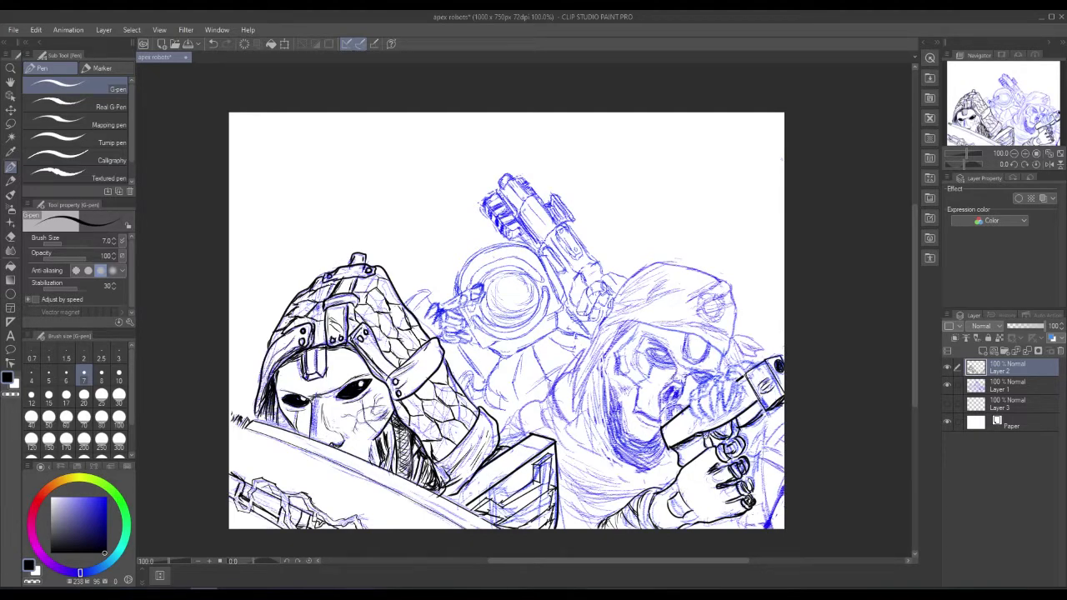
pyautogui.moveTo(672, 406)
pyautogui.mouseDown()
pyautogui.moveTo(664, 421)
pyautogui.moveTo(685, 403)
pyautogui.moveTo(660, 416)
pyautogui.moveTo(663, 426)
pyautogui.mouseUp()
pyautogui.moveTo(711, 416)
pyautogui.mouseDown()
pyautogui.moveTo(721, 396)
pyautogui.moveTo(711, 392)
pyautogui.moveTo(705, 413)
pyautogui.moveTo(716, 422)
pyautogui.moveTo(701, 398)
pyautogui.moveTo(695, 412)
pyautogui.moveTo(704, 425)
pyautogui.mouseUp()
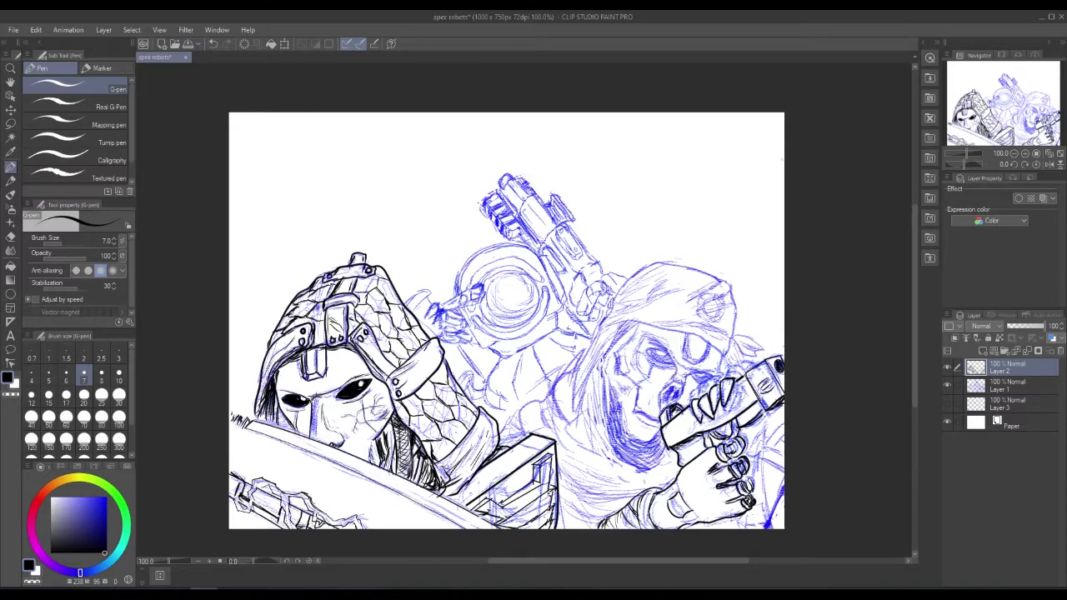
pyautogui.moveTo(725, 380)
pyautogui.mouseDown()
pyautogui.moveTo(733, 365)
pyautogui.moveTo(742, 371)
pyautogui.mouseUp()
# - Hide Layer 1, darken the gaps between the upper hand's fingers on Layer 2, and show Layer 1 again
pyautogui.click(946, 391)
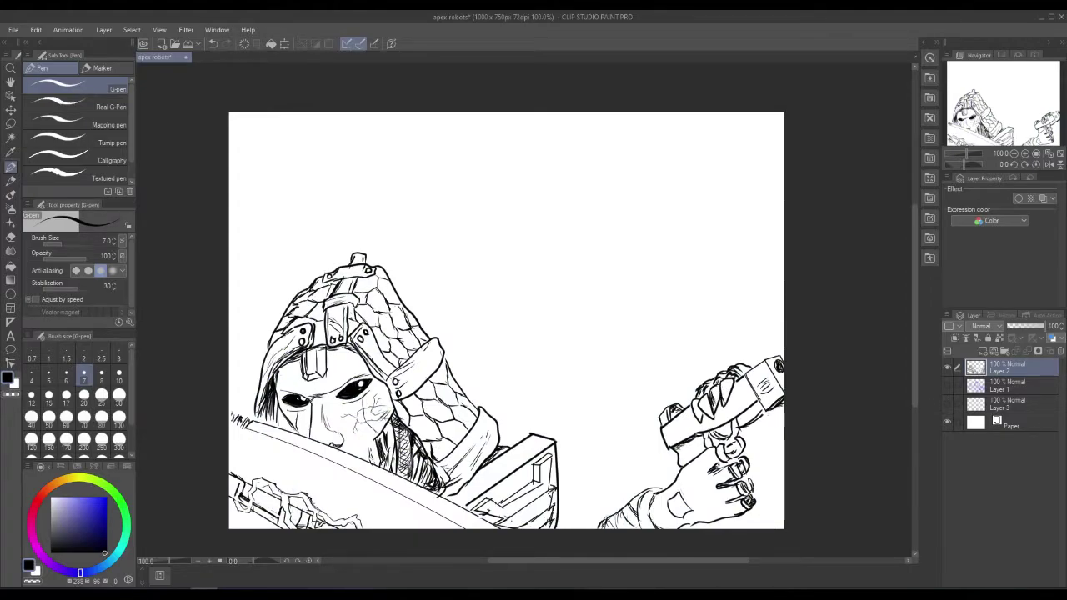
pyautogui.moveTo(722, 391)
pyautogui.mouseDown()
pyautogui.moveTo(727, 382)
pyautogui.moveTo(715, 416)
pyautogui.moveTo(700, 409)
pyautogui.mouseUp()
pyautogui.moveTo(695, 406); pyautogui.dragTo(703, 415)
pyautogui.click(957, 385)
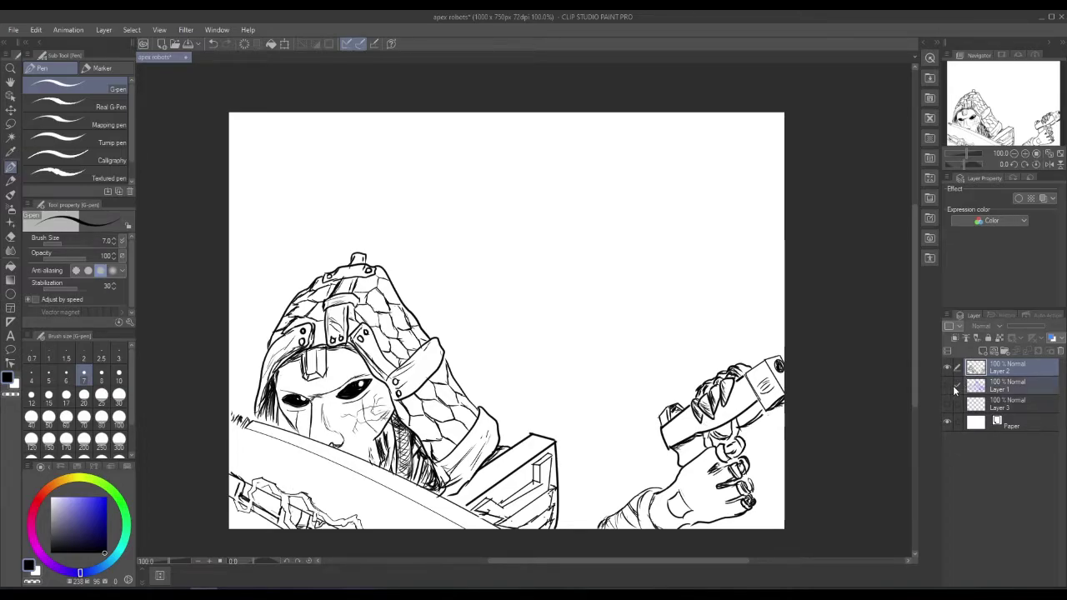
pyautogui.click(957, 386)
pyautogui.click(947, 385)
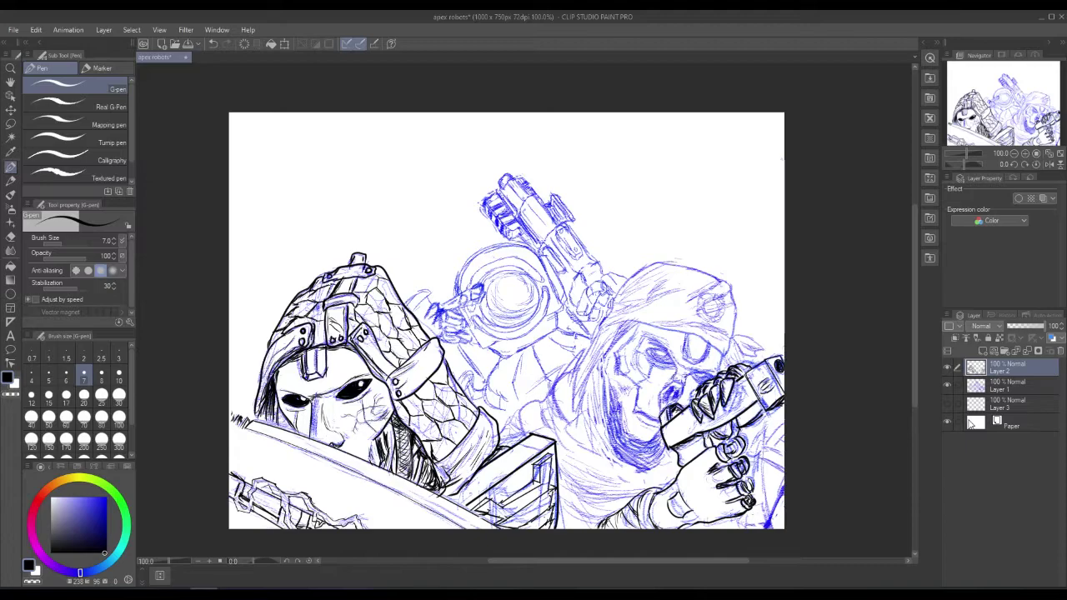
# - Ink the outline and brim of the right-hand robot's cap and hatch its fabric folds with the G-pen at size 7
pyautogui.moveTo(600, 325)
pyautogui.mouseDown()
pyautogui.moveTo(670, 328)
pyautogui.moveTo(722, 356)
pyautogui.moveTo(735, 294)
pyautogui.moveTo(712, 275)
pyautogui.mouseUp()
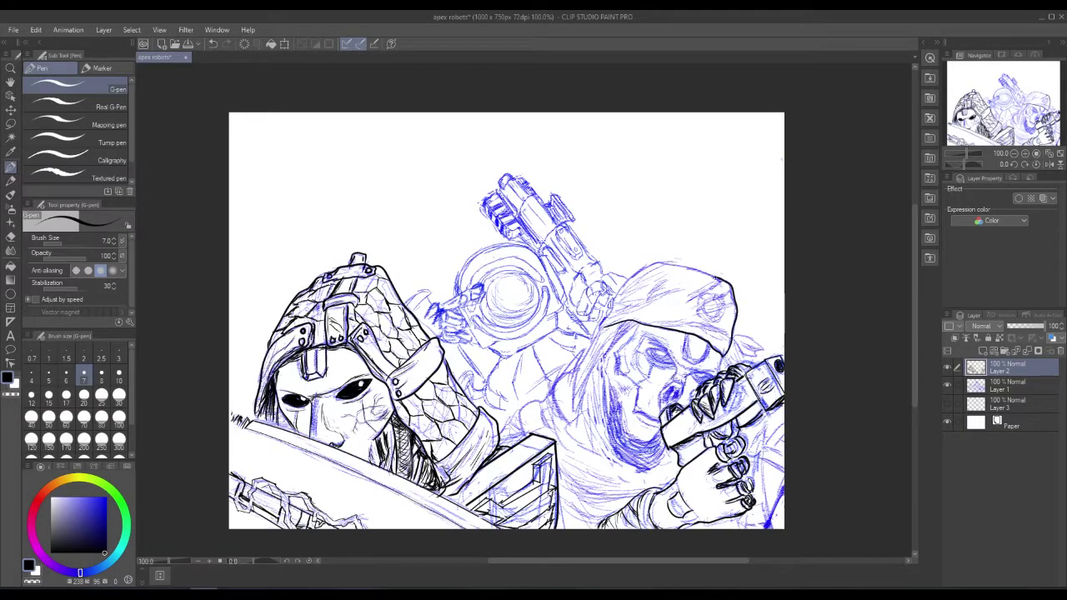
pyautogui.moveTo(598, 332)
pyautogui.mouseDown()
pyautogui.moveTo(633, 275)
pyautogui.moveTo(670, 264)
pyautogui.moveTo(723, 284)
pyautogui.moveTo(703, 294)
pyautogui.moveTo(722, 279)
pyautogui.mouseUp()
pyautogui.moveTo(697, 312)
pyautogui.mouseDown()
pyautogui.moveTo(728, 287)
pyautogui.moveTo(727, 309)
pyautogui.moveTo(734, 300)
pyautogui.mouseUp()
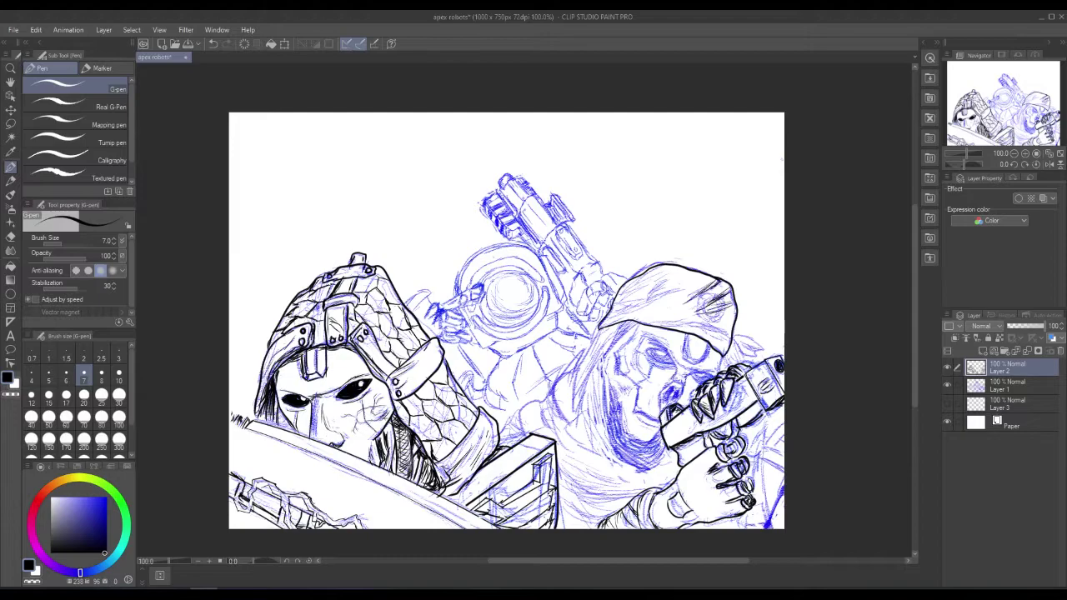
pyautogui.moveTo(665, 324)
pyautogui.mouseDown()
pyautogui.moveTo(727, 325)
pyautogui.moveTo(700, 322)
pyautogui.mouseUp()
pyautogui.moveTo(604, 320); pyautogui.dragTo(660, 293)
pyautogui.moveTo(648, 303)
pyautogui.mouseDown()
pyautogui.moveTo(678, 290)
pyautogui.moveTo(658, 287)
pyautogui.mouseUp()
pyautogui.moveTo(656, 287)
pyautogui.mouseDown()
pyautogui.moveTo(671, 278)
pyautogui.moveTo(637, 293)
pyautogui.moveTo(654, 280)
pyautogui.moveTo(633, 282)
pyautogui.mouseUp()
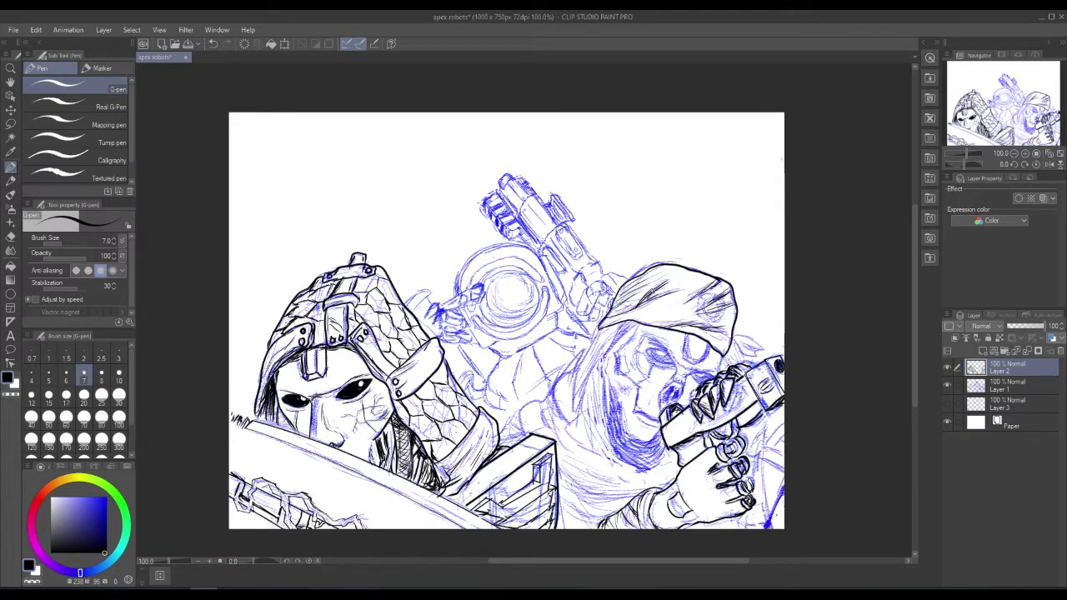
# - Ink the hood cloth hanging from the cap beside the face, the neck opening and the scarf's outer edge
pyautogui.moveTo(624, 321)
pyautogui.mouseDown()
pyautogui.moveTo(580, 401)
pyautogui.moveTo(581, 363)
pyautogui.moveTo(574, 403)
pyautogui.mouseUp()
pyautogui.moveTo(593, 360)
pyautogui.mouseDown()
pyautogui.moveTo(573, 395)
pyautogui.moveTo(575, 373)
pyautogui.mouseUp()
pyautogui.moveTo(600, 353); pyautogui.dragTo(581, 368)
pyautogui.moveTo(604, 345)
pyautogui.mouseDown()
pyautogui.moveTo(588, 355)
pyautogui.moveTo(605, 430)
pyautogui.moveTo(642, 472)
pyautogui.mouseUp()
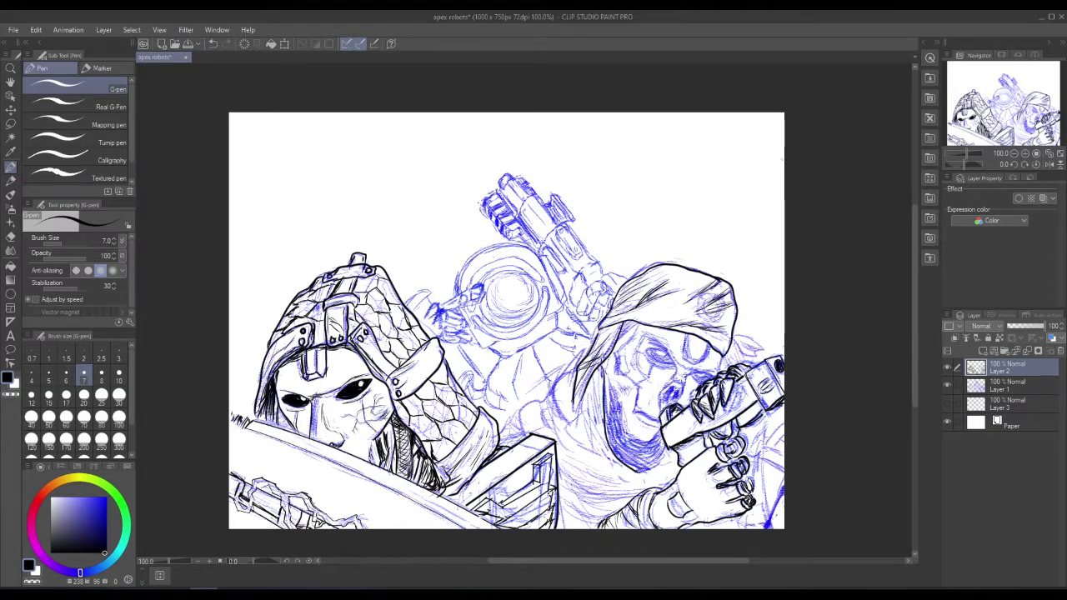
pyautogui.moveTo(575, 368)
pyautogui.mouseDown()
pyautogui.moveTo(556, 401)
pyautogui.moveTo(587, 460)
pyautogui.mouseUp()
pyautogui.moveTo(553, 391)
pyautogui.mouseDown()
pyautogui.moveTo(547, 421)
pyautogui.moveTo(564, 444)
pyautogui.moveTo(531, 402)
pyautogui.moveTo(527, 445)
pyautogui.mouseUp()
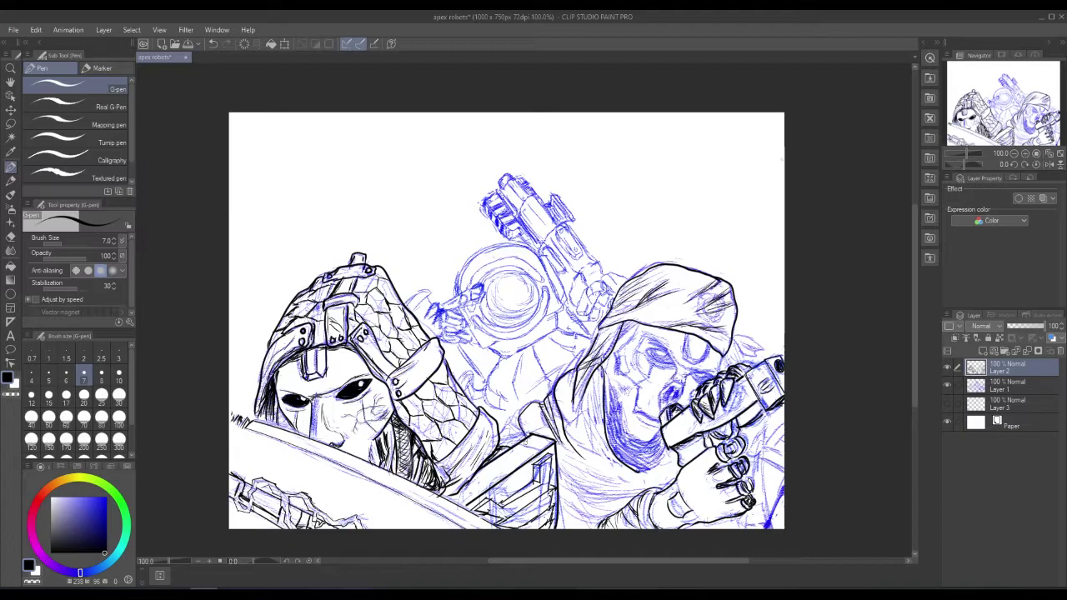
# - Ink the first edge lines of the block between the hooded figure's cuff and the scarf, and undo the last three strokes
pyautogui.moveTo(518, 415); pyautogui.dragTo(497, 424)
pyautogui.moveTo(519, 416)
pyautogui.mouseDown()
pyautogui.moveTo(504, 421)
pyautogui.moveTo(524, 435)
pyautogui.mouseUp()
pyautogui.moveTo(508, 415); pyautogui.dragTo(533, 431)
pyautogui.moveTo(517, 417); pyautogui.dragTo(535, 429)
pyautogui.moveTo(512, 416)
pyautogui.mouseDown()
pyautogui.moveTo(533, 430)
pyautogui.moveTo(501, 445)
pyautogui.mouseUp()
pyautogui.hotkey('ctrl', 'z')
pyautogui.hotkey('ctrl', 'z')
pyautogui.hotkey('ctrl', 'z')
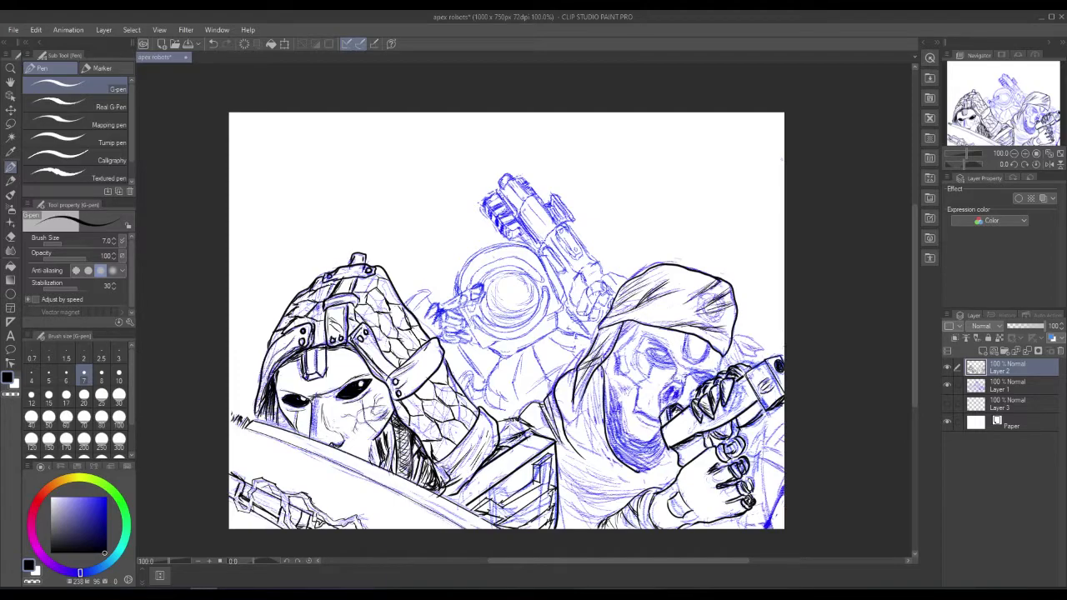
# - Complete the block above the crate with edge lines and dark accents, and ink the edge along the crate's right side
pyautogui.moveTo(509, 409)
pyautogui.mouseDown()
pyautogui.moveTo(525, 420)
pyautogui.moveTo(495, 418)
pyautogui.mouseUp()
pyautogui.moveTo(505, 414)
pyautogui.mouseDown()
pyautogui.moveTo(491, 419)
pyautogui.moveTo(498, 426)
pyautogui.mouseUp()
pyautogui.moveTo(557, 454)
pyautogui.mouseDown()
pyautogui.moveTo(567, 462)
pyautogui.moveTo(561, 530)
pyautogui.mouseUp()
pyautogui.moveTo(555, 454); pyautogui.dragTo(565, 463)
pyautogui.moveTo(556, 459); pyautogui.dragTo(564, 463)
pyautogui.moveTo(531, 425); pyautogui.dragTo(540, 440)
pyautogui.moveTo(518, 422)
pyautogui.mouseDown()
pyautogui.moveTo(542, 437)
pyautogui.moveTo(520, 426)
pyautogui.mouseUp()
pyautogui.moveTo(521, 420); pyautogui.dragTo(547, 440)
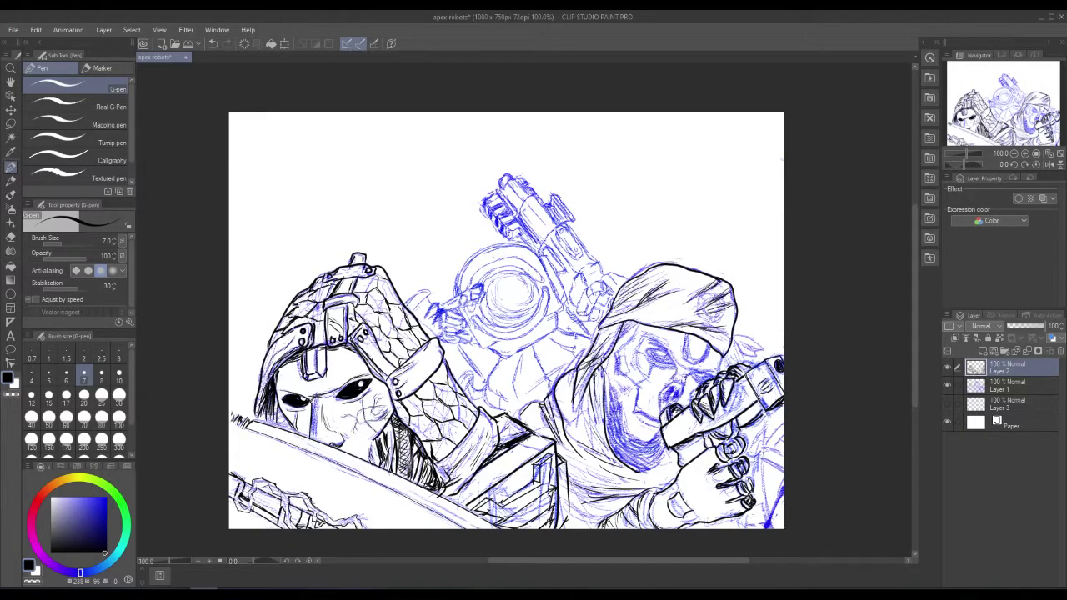
# - Ink the fold lines of the scarf around the robot's neck and across its chest down to the forearm
pyautogui.moveTo(585, 387); pyautogui.dragTo(606, 442)
pyautogui.moveTo(581, 408)
pyautogui.mouseDown()
pyautogui.moveTo(604, 458)
pyautogui.moveTo(624, 472)
pyautogui.mouseUp()
pyautogui.moveTo(581, 444); pyautogui.dragTo(671, 482)
pyautogui.moveTo(584, 504)
pyautogui.mouseDown()
pyautogui.moveTo(611, 511)
pyautogui.moveTo(606, 521)
pyautogui.moveTo(581, 528)
pyautogui.moveTo(593, 494)
pyautogui.mouseUp()
pyautogui.moveTo(568, 491)
pyautogui.mouseDown()
pyautogui.moveTo(597, 498)
pyautogui.moveTo(670, 455)
pyautogui.moveTo(685, 458)
pyautogui.mouseUp()
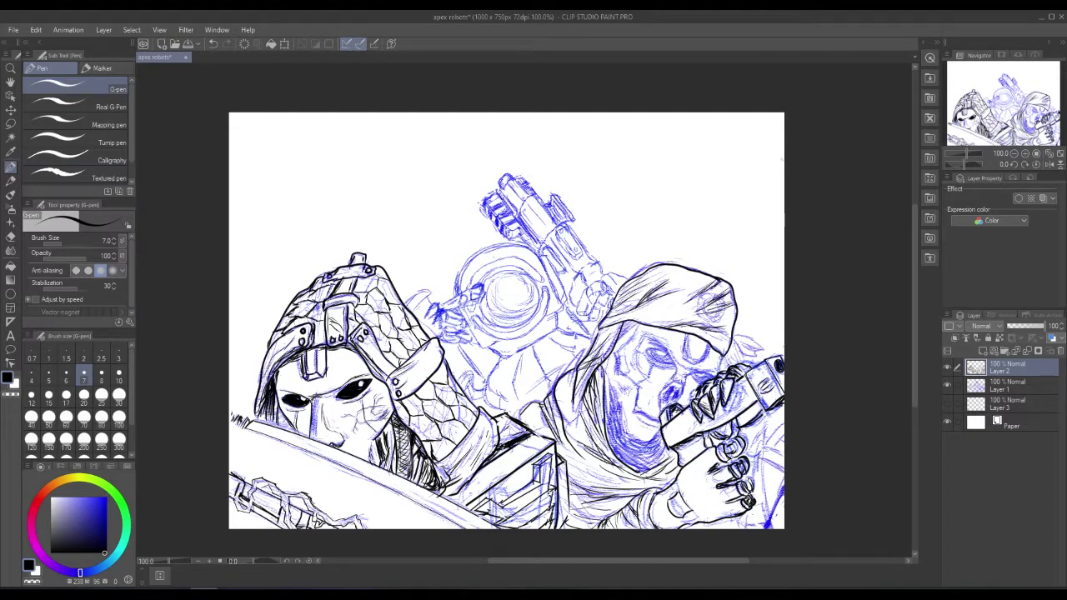
# - Ink the skull-faced robot's cheek plate and both eyes, filling in the dark sockets and pupils
pyautogui.moveTo(639, 327)
pyautogui.mouseDown()
pyautogui.moveTo(614, 357)
pyautogui.moveTo(617, 380)
pyautogui.moveTo(638, 389)
pyautogui.moveTo(623, 363)
pyautogui.moveTo(616, 374)
pyautogui.mouseUp()
pyautogui.moveTo(687, 389)
pyautogui.mouseDown()
pyautogui.moveTo(698, 371)
pyautogui.moveTo(716, 376)
pyautogui.moveTo(692, 380)
pyautogui.moveTo(700, 373)
pyautogui.mouseUp()
pyautogui.moveTo(695, 384); pyautogui.dragTo(714, 373)
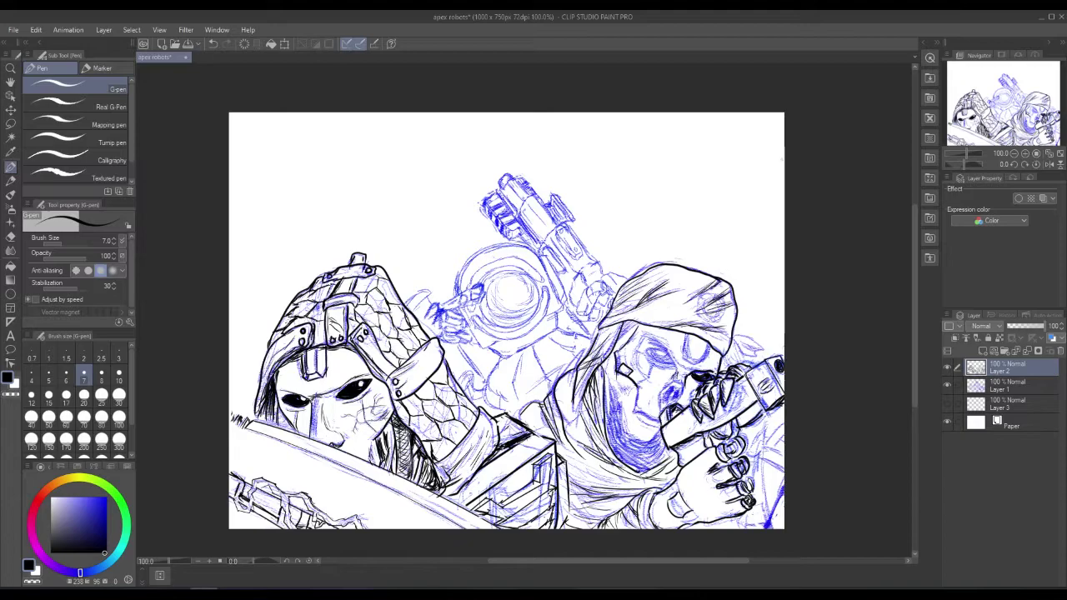
pyautogui.moveTo(677, 376)
pyautogui.mouseDown()
pyautogui.moveTo(663, 347)
pyautogui.moveTo(652, 341)
pyautogui.moveTo(672, 361)
pyautogui.moveTo(644, 348)
pyautogui.moveTo(671, 366)
pyautogui.moveTo(664, 352)
pyautogui.mouseUp()
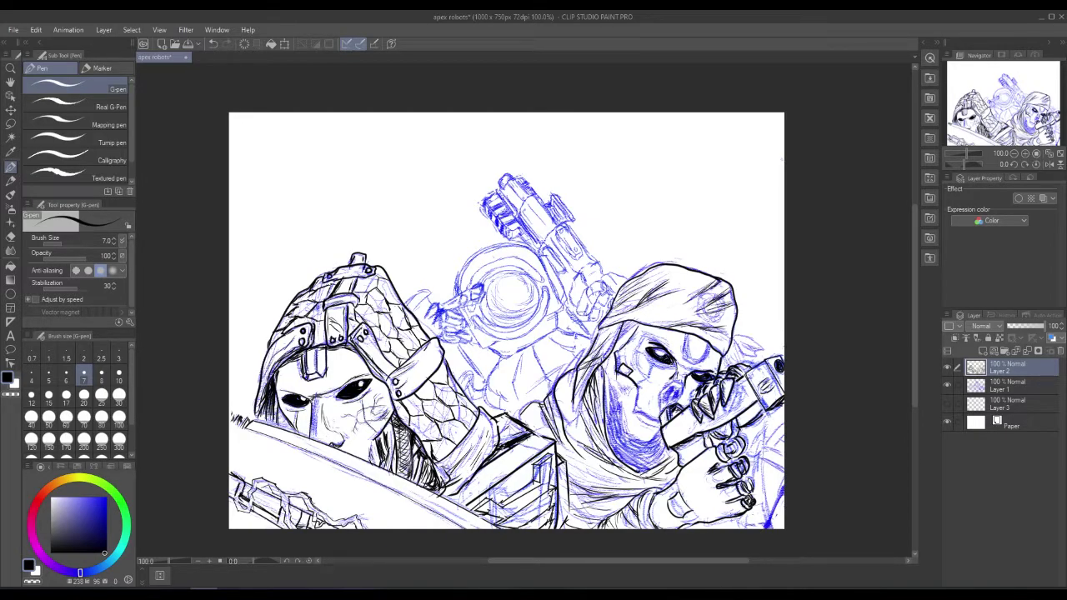
pyautogui.moveTo(692, 370)
pyautogui.mouseDown()
pyautogui.moveTo(652, 334)
pyautogui.moveTo(628, 358)
pyautogui.moveTo(670, 342)
pyautogui.moveTo(691, 369)
pyautogui.moveTo(660, 337)
pyautogui.moveTo(646, 340)
pyautogui.moveTo(629, 365)
pyautogui.moveTo(651, 383)
pyautogui.mouseUp()
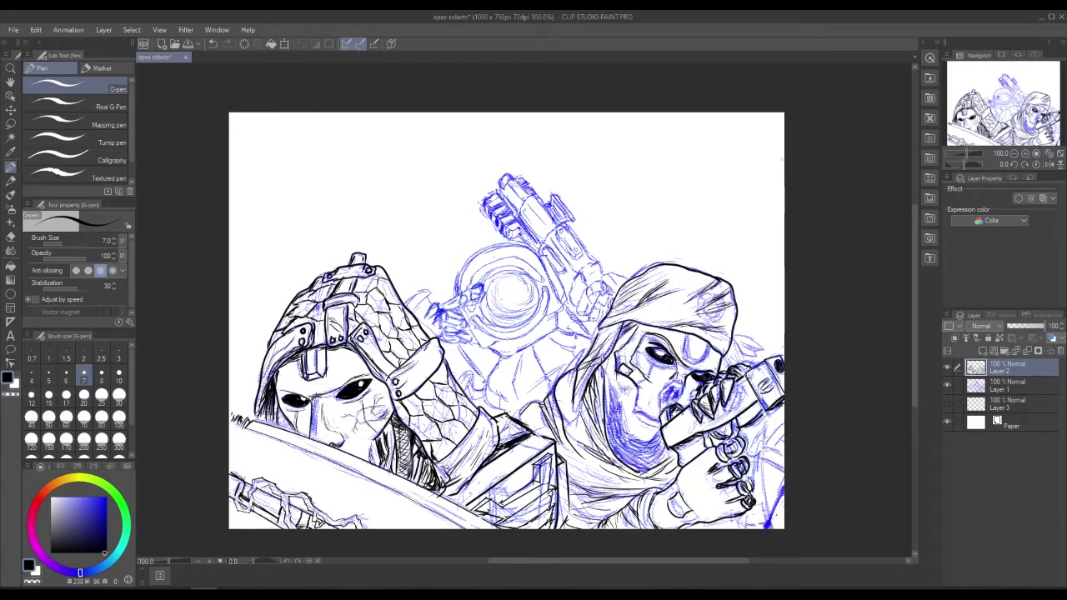
# - Ink the side and jaw contour of the robot's face, the ring around its eye, and the nose and mouth details
pyautogui.moveTo(634, 323)
pyautogui.mouseDown()
pyautogui.moveTo(606, 369)
pyautogui.moveTo(631, 432)
pyautogui.moveTo(650, 442)
pyautogui.moveTo(660, 422)
pyautogui.mouseUp()
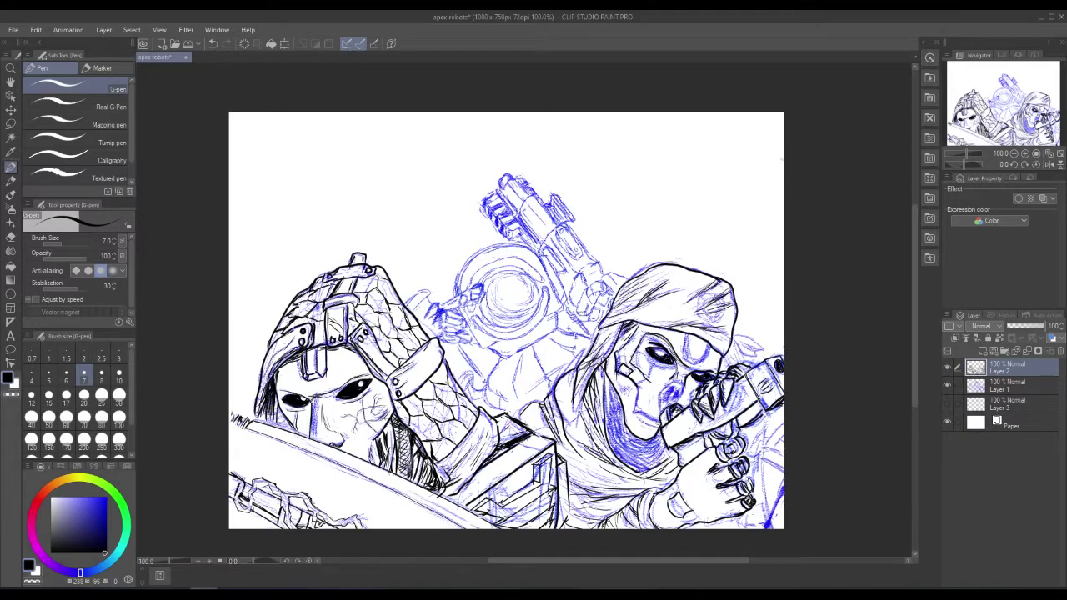
pyautogui.moveTo(690, 365)
pyautogui.mouseDown()
pyautogui.moveTo(718, 372)
pyautogui.moveTo(696, 366)
pyautogui.mouseUp()
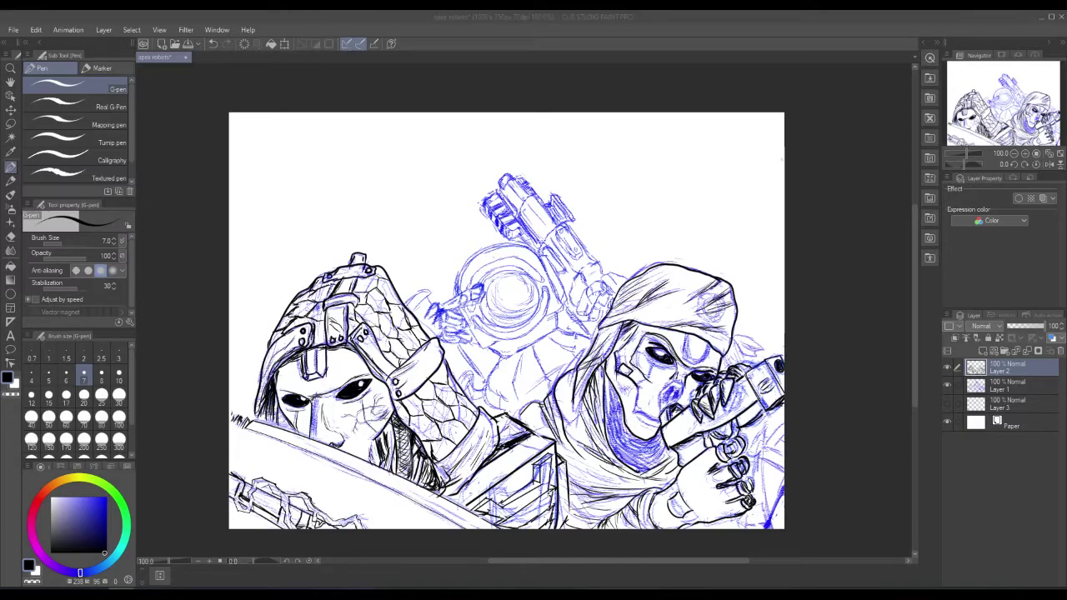
pyautogui.click(650, 362)
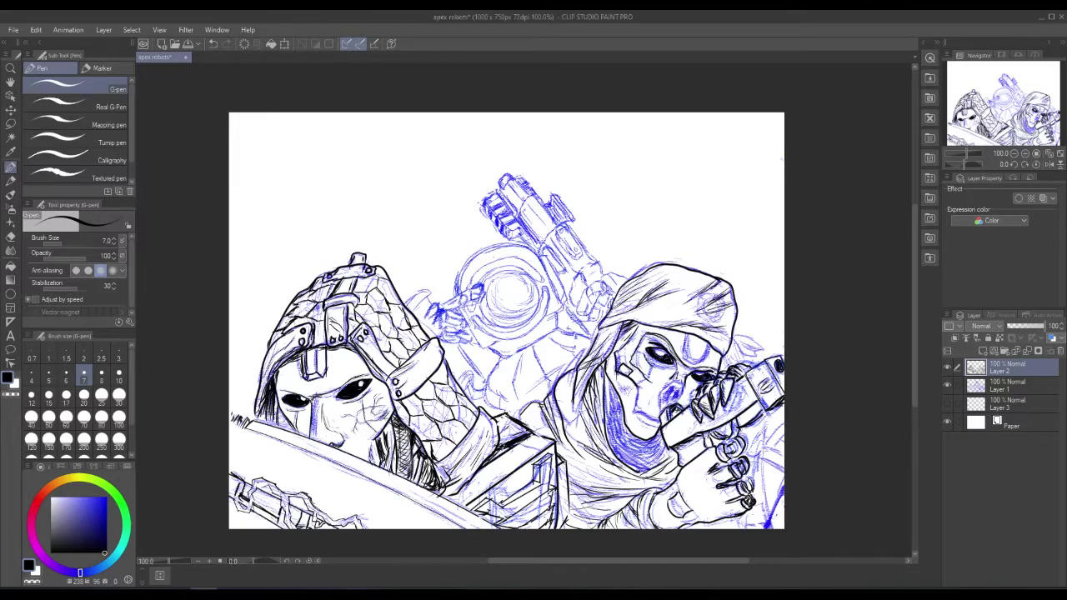
pyautogui.moveTo(672, 372)
pyautogui.mouseDown()
pyautogui.moveTo(644, 354)
pyautogui.moveTo(668, 367)
pyautogui.moveTo(635, 386)
pyautogui.moveTo(647, 372)
pyautogui.moveTo(648, 381)
pyautogui.mouseUp()
pyautogui.moveTo(671, 385)
pyautogui.mouseDown()
pyautogui.moveTo(682, 379)
pyautogui.moveTo(662, 412)
pyautogui.mouseUp()
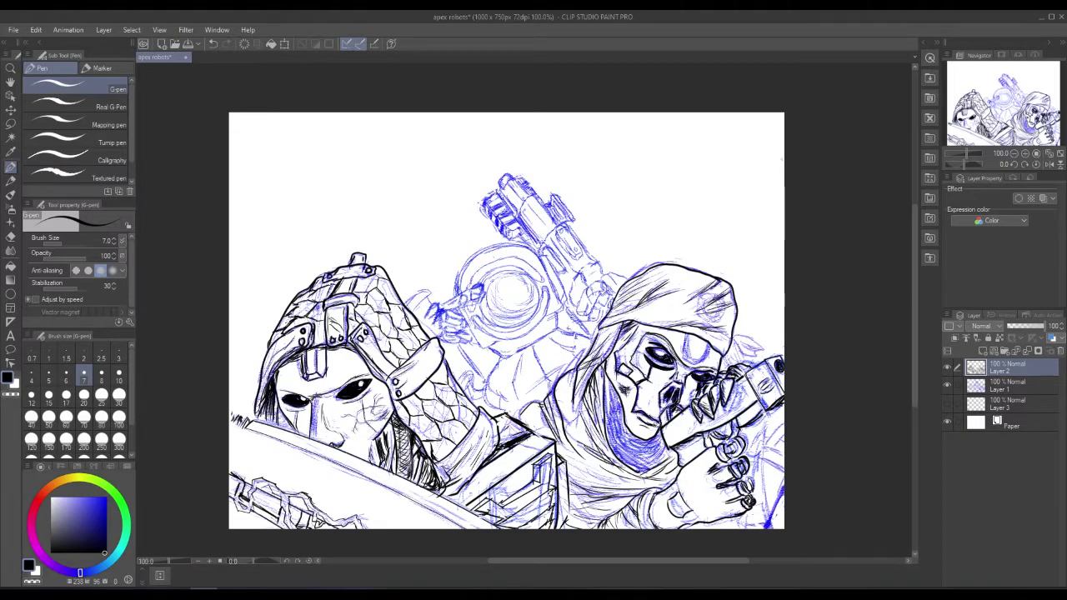
# - Compare the line art with the sketch by switching the visibility of Layer 1 and Layer 2 off and on
pyautogui.click(948, 385)
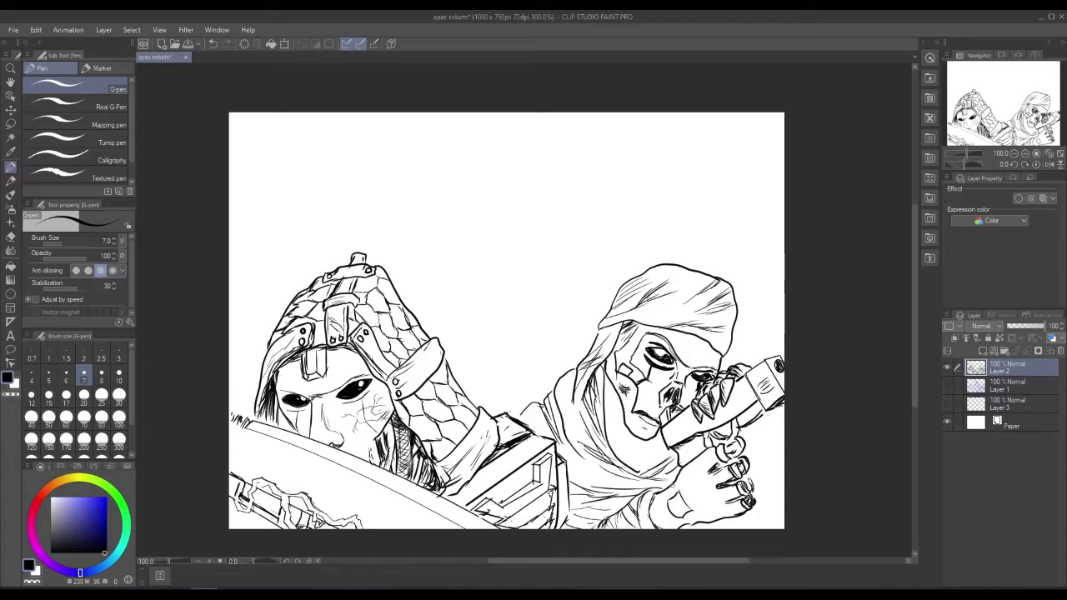
pyautogui.click(947, 367)
pyautogui.click(947, 367)
pyautogui.click(947, 387)
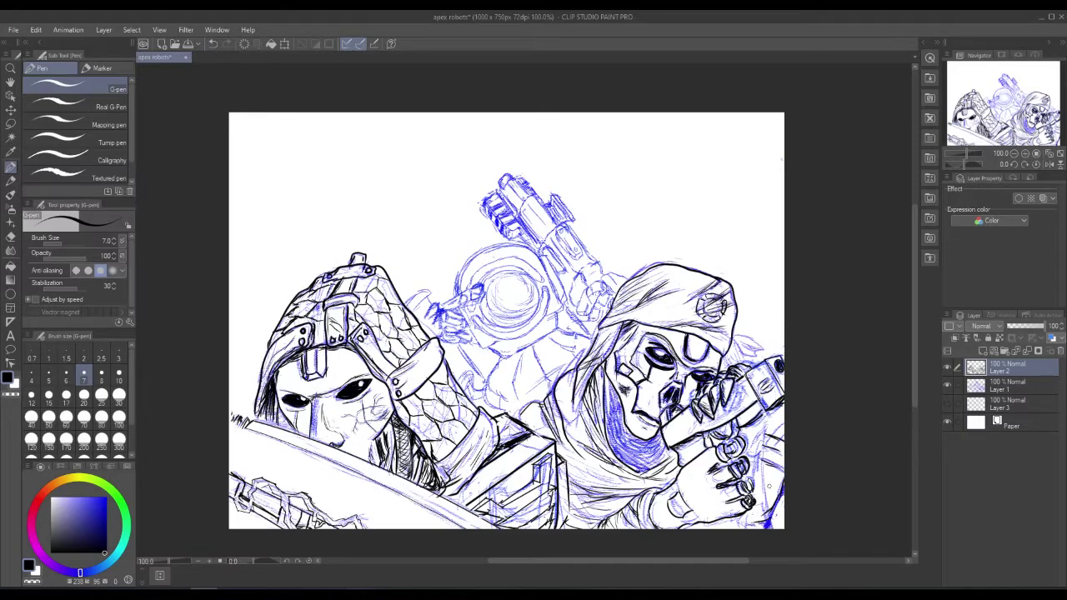
# - Ink the body contours behind the robot's fist at the canvas's right edge, undoing and redrawing the last three strokes
pyautogui.moveTo(765, 420); pyautogui.dragTo(769, 525)
pyautogui.moveTo(748, 448); pyautogui.dragTo(755, 445)
pyautogui.moveTo(763, 444); pyautogui.dragTo(750, 466)
pyautogui.moveTo(764, 421)
pyautogui.mouseDown()
pyautogui.moveTo(748, 444)
pyautogui.moveTo(767, 421)
pyautogui.moveTo(770, 525)
pyautogui.moveTo(739, 523)
pyautogui.moveTo(780, 492)
pyautogui.moveTo(771, 505)
pyautogui.moveTo(778, 479)
pyautogui.moveTo(787, 506)
pyautogui.mouseUp()
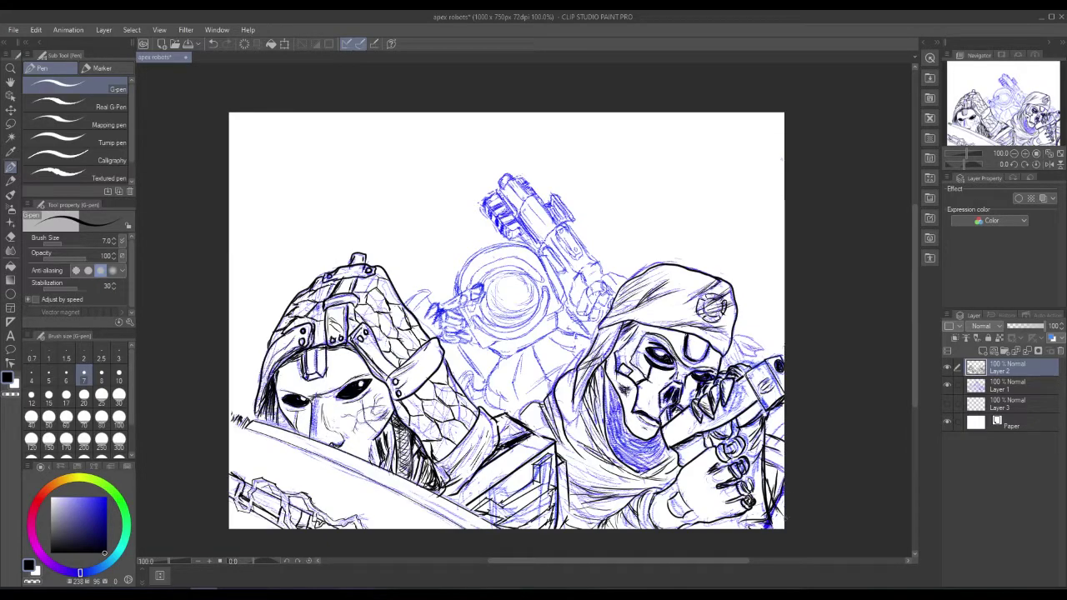
pyautogui.hotkey('ctrl', 'z')
pyautogui.hotkey('ctrl', 'z')
pyautogui.hotkey('ctrl', 'z')
pyautogui.moveTo(765, 511)
pyautogui.mouseDown()
pyautogui.moveTo(773, 483)
pyautogui.moveTo(775, 522)
pyautogui.moveTo(777, 507)
pyautogui.mouseUp()
pyautogui.moveTo(763, 499); pyautogui.dragTo(768, 485)
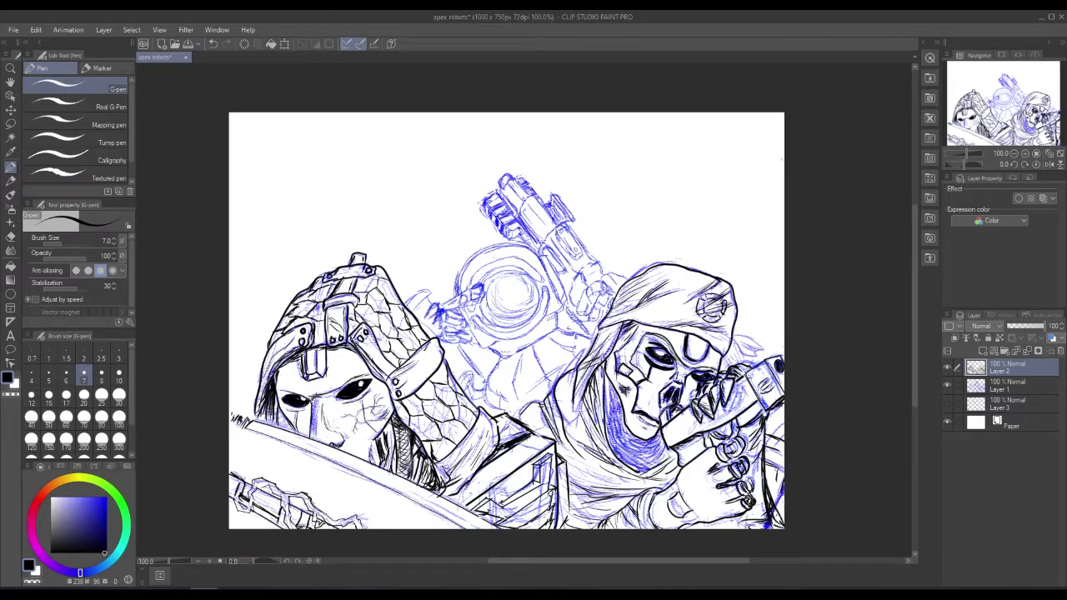
pyautogui.moveTo(775, 442); pyautogui.dragTo(778, 409)
# - Ink the small spiky shapes beside the cap above the raised hand, undoing the stray strokes
pyautogui.moveTo(729, 350)
pyautogui.mouseDown()
pyautogui.moveTo(741, 336)
pyautogui.moveTo(761, 351)
pyautogui.moveTo(741, 349)
pyautogui.moveTo(747, 359)
pyautogui.moveTo(763, 356)
pyautogui.moveTo(741, 338)
pyautogui.mouseUp()
pyautogui.moveTo(731, 343); pyautogui.dragTo(743, 336)
pyautogui.moveTo(735, 343); pyautogui.dragTo(744, 336)
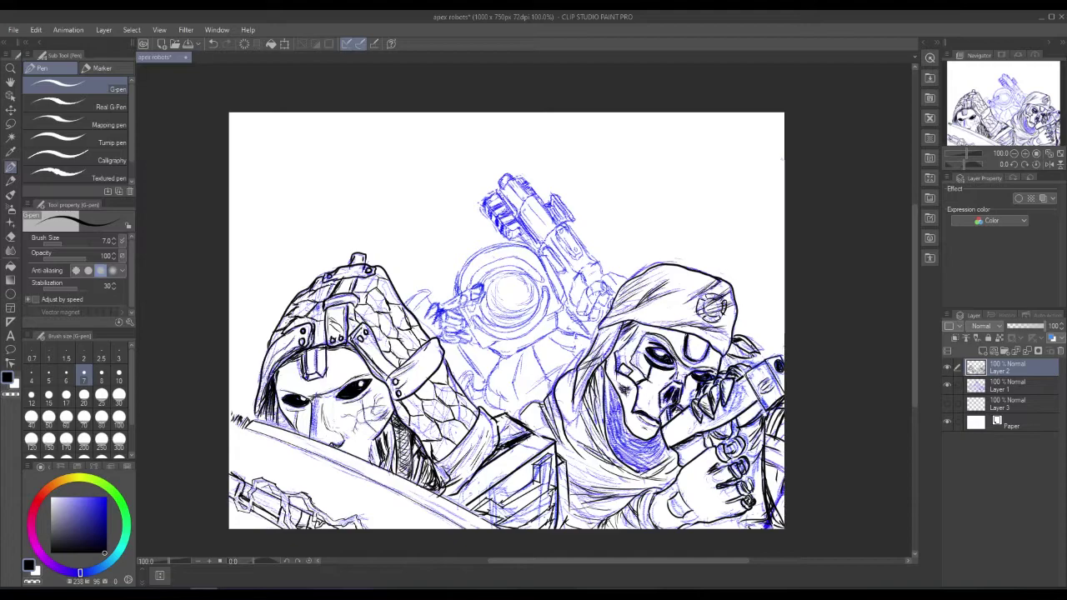
pyautogui.moveTo(731, 357); pyautogui.dragTo(741, 350)
pyautogui.moveTo(733, 356); pyautogui.dragTo(738, 346)
pyautogui.moveTo(731, 351); pyautogui.dragTo(737, 348)
pyautogui.moveTo(736, 346); pyautogui.dragTo(744, 340)
pyautogui.moveTo(735, 344)
pyautogui.mouseDown()
pyautogui.moveTo(744, 334)
pyautogui.moveTo(749, 351)
pyautogui.mouseUp()
pyautogui.moveTo(741, 346); pyautogui.dragTo(750, 349)
pyautogui.moveTo(744, 341)
pyautogui.mouseDown()
pyautogui.moveTo(758, 351)
pyautogui.moveTo(743, 334)
pyautogui.mouseUp()
pyautogui.hotkey('ctrl', 'z')
pyautogui.moveTo(738, 344)
pyautogui.mouseDown()
pyautogui.moveTo(747, 334)
pyautogui.moveTo(749, 354)
pyautogui.moveTo(758, 350)
pyautogui.mouseUp()
pyautogui.hotkey('ctrl', 'z')
# - Darken the inside of the hood beside the robot's cheek with dense black hatching
pyautogui.moveTo(702, 386); pyautogui.dragTo(701, 400)
pyautogui.moveTo(613, 378); pyautogui.dragTo(608, 399)
pyautogui.moveTo(621, 386); pyautogui.dragTo(607, 409)
pyautogui.moveTo(622, 398); pyautogui.dragTo(607, 416)
pyautogui.moveTo(623, 404)
pyautogui.mouseDown()
pyautogui.moveTo(612, 416)
pyautogui.moveTo(604, 393)
pyautogui.mouseUp()
pyautogui.moveTo(621, 395); pyautogui.dragTo(608, 414)
pyautogui.moveTo(622, 397)
pyautogui.mouseDown()
pyautogui.moveTo(608, 415)
pyautogui.moveTo(608, 406)
pyautogui.mouseUp()
pyautogui.moveTo(615, 391)
pyautogui.mouseDown()
pyautogui.moveTo(608, 406)
pyautogui.moveTo(608, 396)
pyautogui.mouseUp()
pyautogui.moveTo(612, 384)
pyautogui.mouseDown()
pyautogui.moveTo(608, 400)
pyautogui.moveTo(605, 389)
pyautogui.mouseUp()
pyautogui.moveTo(609, 379)
pyautogui.mouseDown()
pyautogui.moveTo(605, 399)
pyautogui.moveTo(607, 387)
pyautogui.moveTo(618, 401)
pyautogui.mouseUp()
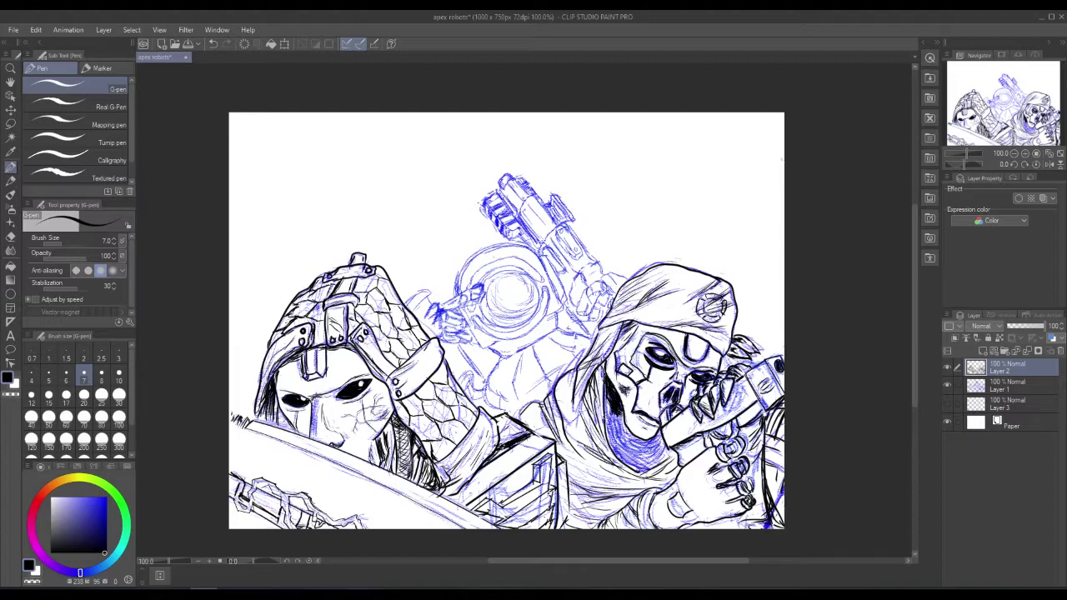
# - Check the line art with Layer 1 hidden, show Layer 1 again, and ink the neck opening's edge below the chin
pyautogui.click(948, 386)
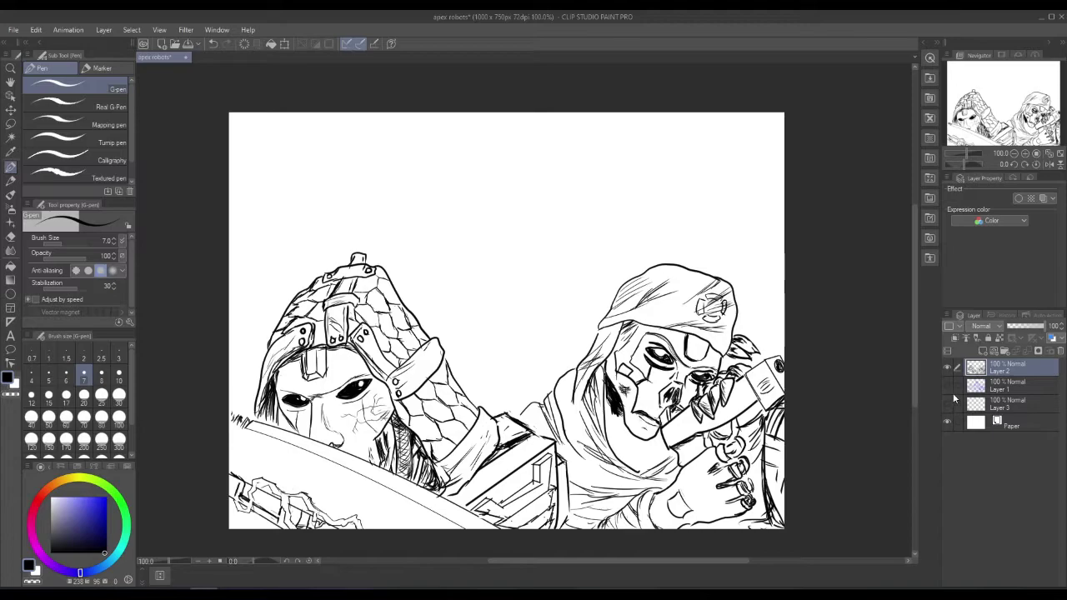
pyautogui.click(947, 386)
pyautogui.moveTo(661, 438); pyautogui.dragTo(641, 471)
pyautogui.moveTo(663, 441)
pyautogui.mouseDown()
pyautogui.moveTo(646, 468)
pyautogui.moveTo(658, 447)
pyautogui.mouseUp()
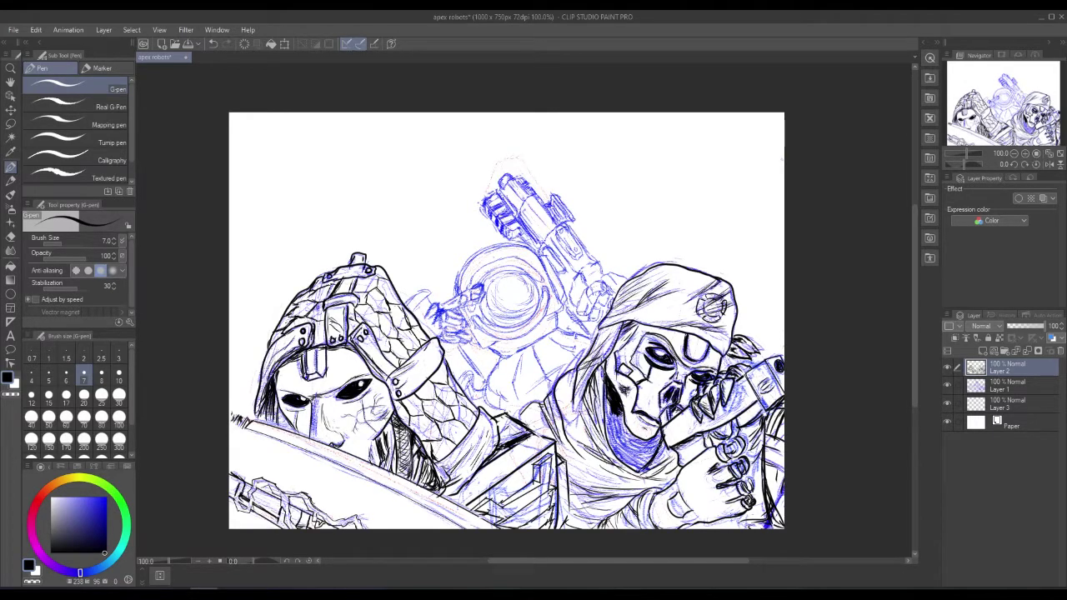
# - Hide Layer 1 and fill the neck opening below the robot's jaw with solid black on Layer 2
pyautogui.click(947, 386)
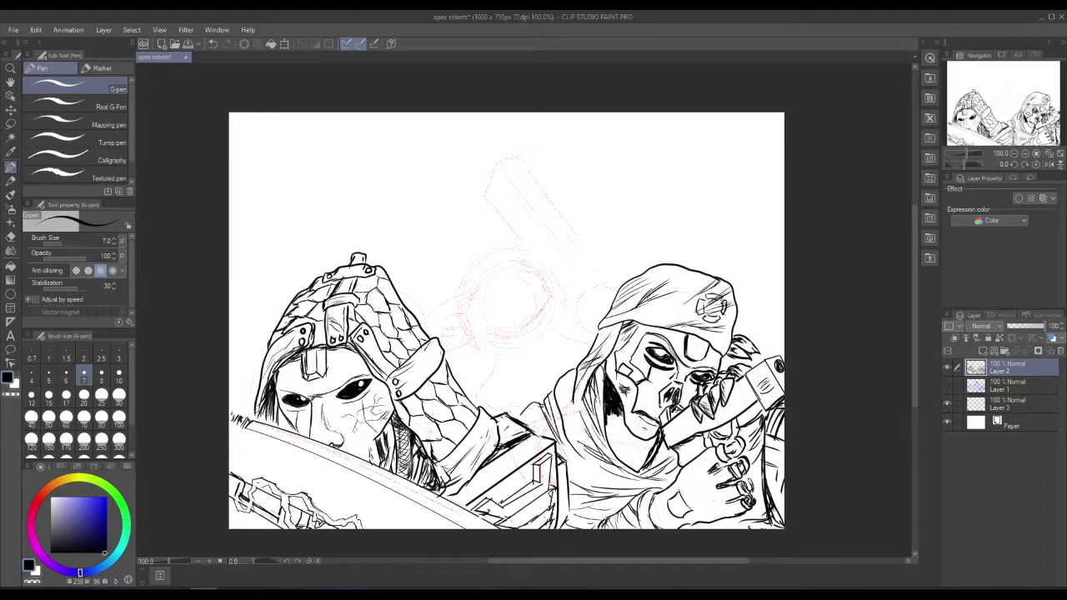
pyautogui.moveTo(619, 428)
pyautogui.mouseDown()
pyautogui.moveTo(624, 405)
pyautogui.moveTo(620, 445)
pyautogui.mouseUp()
pyautogui.moveTo(608, 405)
pyautogui.mouseDown()
pyautogui.moveTo(624, 463)
pyautogui.moveTo(605, 427)
pyautogui.moveTo(617, 453)
pyautogui.mouseUp()
pyautogui.moveTo(614, 427)
pyautogui.mouseDown()
pyautogui.moveTo(605, 442)
pyautogui.moveTo(628, 446)
pyautogui.mouseUp()
pyautogui.moveTo(624, 431); pyautogui.dragTo(633, 442)
pyautogui.moveTo(621, 419); pyautogui.dragTo(631, 446)
pyautogui.moveTo(622, 426); pyautogui.dragTo(629, 446)
pyautogui.moveTo(620, 435)
pyautogui.mouseDown()
pyautogui.moveTo(633, 442)
pyautogui.moveTo(625, 458)
pyautogui.moveTo(620, 435)
pyautogui.moveTo(635, 470)
pyautogui.moveTo(637, 439)
pyautogui.moveTo(659, 433)
pyautogui.moveTo(648, 451)
pyautogui.moveTo(657, 456)
pyautogui.moveTo(662, 432)
pyautogui.moveTo(659, 441)
pyautogui.mouseUp()
pyautogui.moveTo(647, 460)
pyautogui.mouseDown()
pyautogui.moveTo(657, 445)
pyautogui.moveTo(637, 474)
pyautogui.moveTo(631, 454)
pyautogui.moveTo(645, 464)
pyautogui.moveTo(649, 447)
pyautogui.moveTo(638, 460)
pyautogui.mouseUp()
pyautogui.moveTo(627, 467); pyautogui.dragTo(645, 440)
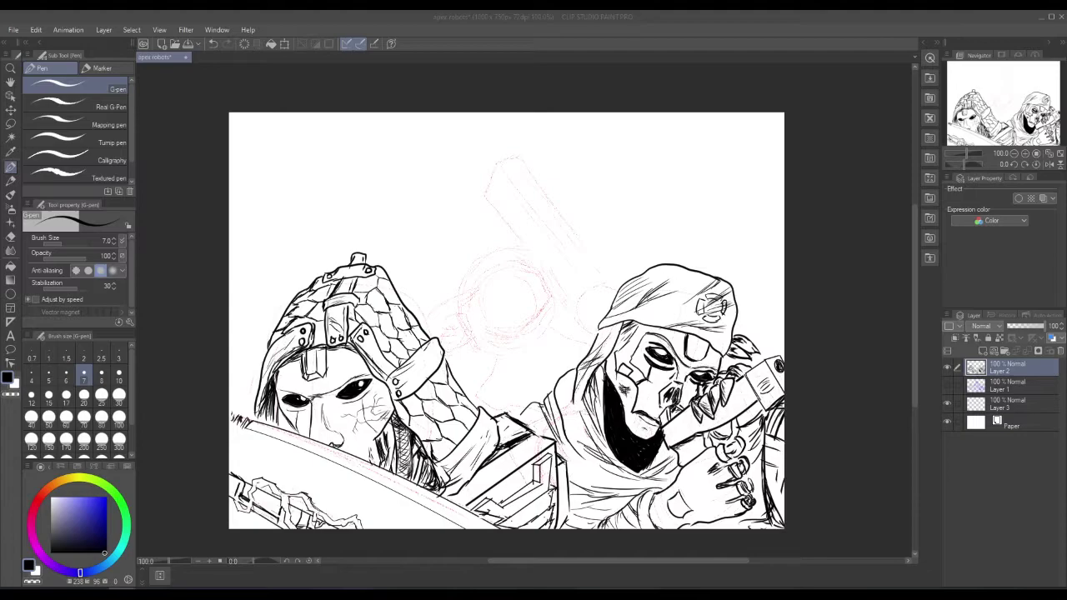
# - Add detail lines and shading to the area behind the chained fist at the canvas's right edge
pyautogui.click(782, 411)
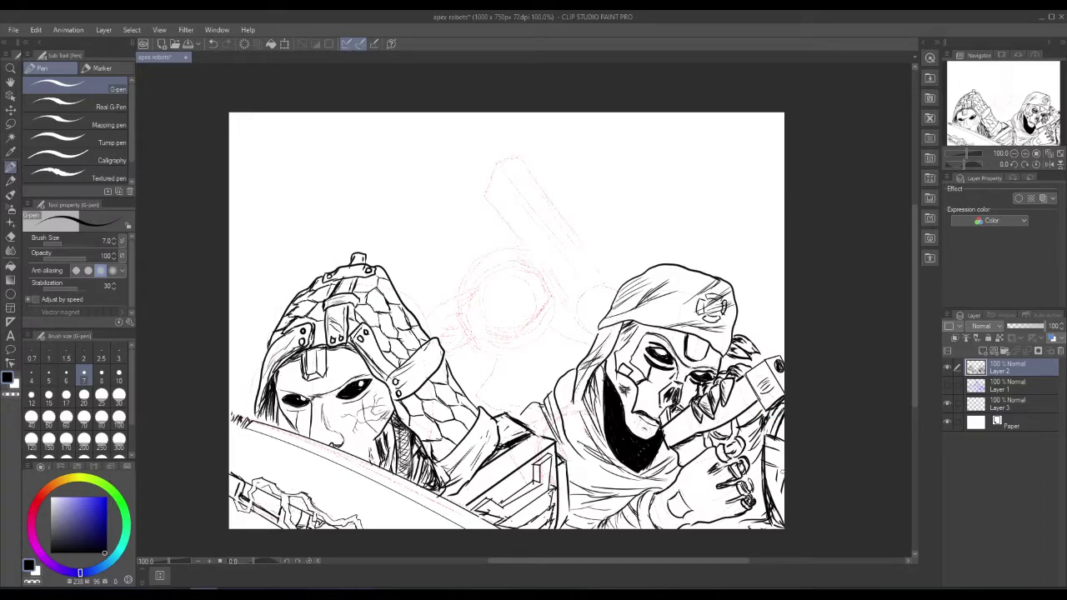
pyautogui.moveTo(770, 473); pyautogui.dragTo(784, 471)
pyautogui.moveTo(777, 508)
pyautogui.mouseDown()
pyautogui.moveTo(741, 528)
pyautogui.moveTo(749, 515)
pyautogui.mouseUp()
pyautogui.moveTo(759, 471); pyautogui.dragTo(749, 492)
pyautogui.moveTo(759, 466)
pyautogui.mouseDown()
pyautogui.moveTo(751, 496)
pyautogui.moveTo(760, 480)
pyautogui.mouseUp()
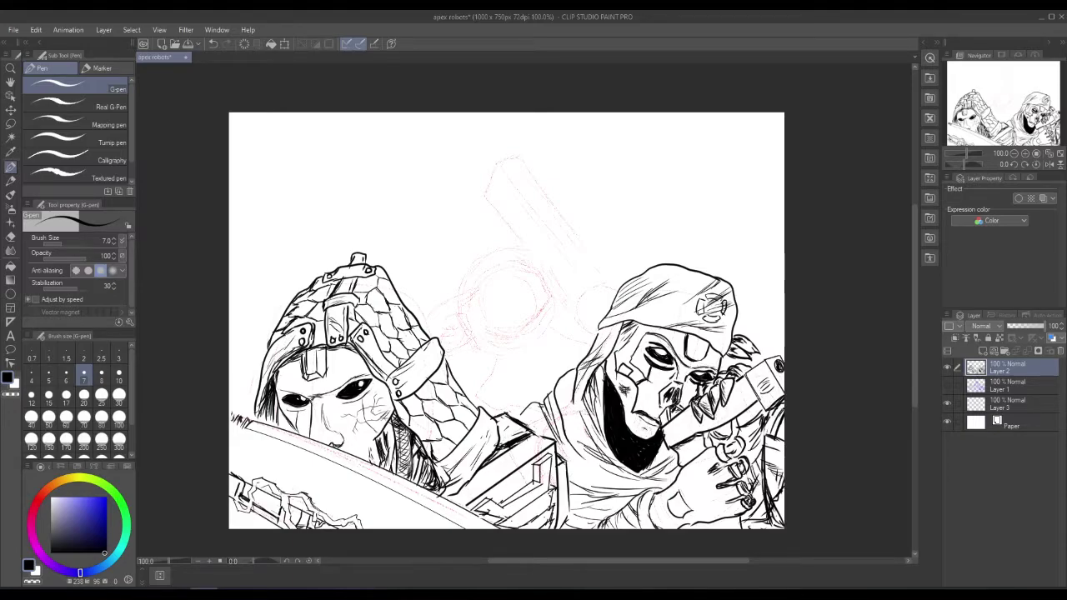
pyautogui.moveTo(767, 411); pyautogui.dragTo(762, 432)
# - Hatch shading along the underside of the handle and in the gap between the handle and the lower hand
pyautogui.moveTo(670, 430); pyautogui.dragTo(699, 422)
pyautogui.moveTo(682, 423); pyautogui.dragTo(730, 416)
pyautogui.moveTo(722, 411); pyautogui.dragTo(754, 399)
pyautogui.moveTo(735, 401); pyautogui.dragTo(752, 389)
pyautogui.moveTo(681, 451); pyautogui.dragTo(703, 440)
pyautogui.moveTo(681, 450)
pyautogui.mouseDown()
pyautogui.moveTo(703, 437)
pyautogui.moveTo(695, 441)
pyautogui.mouseUp()
# - Sample colours from the shading under the handle, and set the drawing colour back to near-black
pyautogui.keyDown('alt'); pyautogui.click(683, 448); pyautogui.keyUp('alt')
pyautogui.keyDown('alt'); pyautogui.click(686, 459); pyautogui.keyUp('alt')
pyautogui.keyDown('alt'); pyautogui.click(687, 462); pyautogui.keyUp('alt')
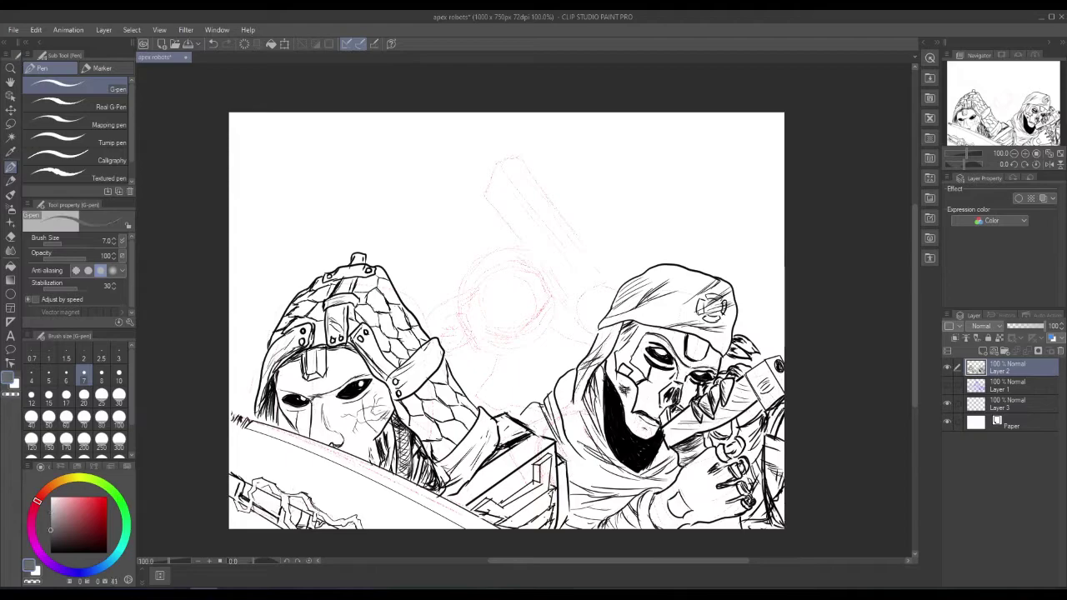
pyautogui.click(105, 552)
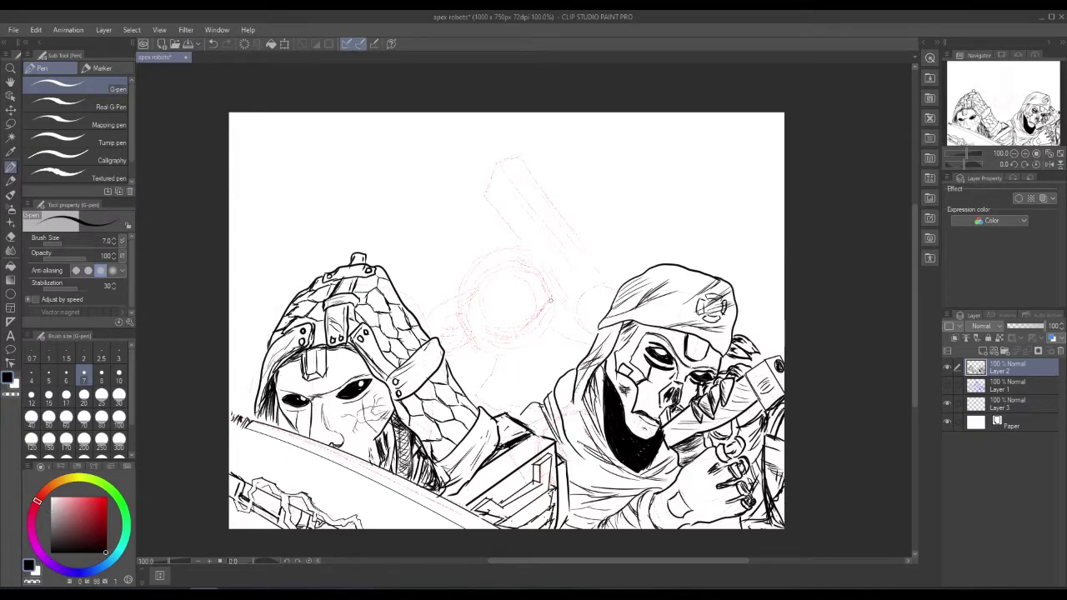
# - Show the blue sketch on Layer 1 again and make Layer 2 the active layer
pyautogui.click(994, 389)
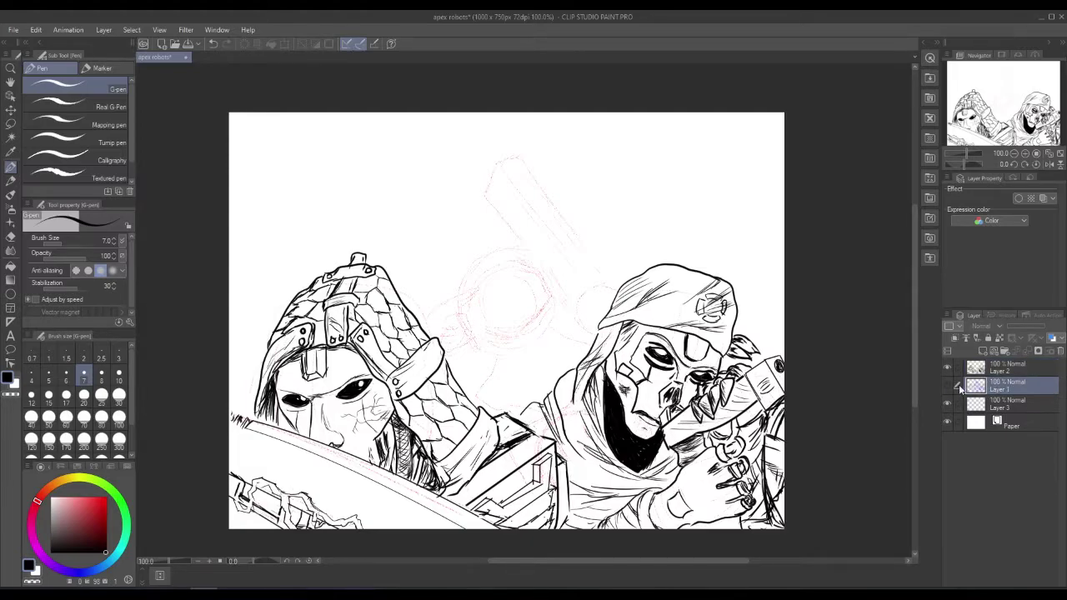
pyautogui.click(948, 386)
pyautogui.click(1001, 372)
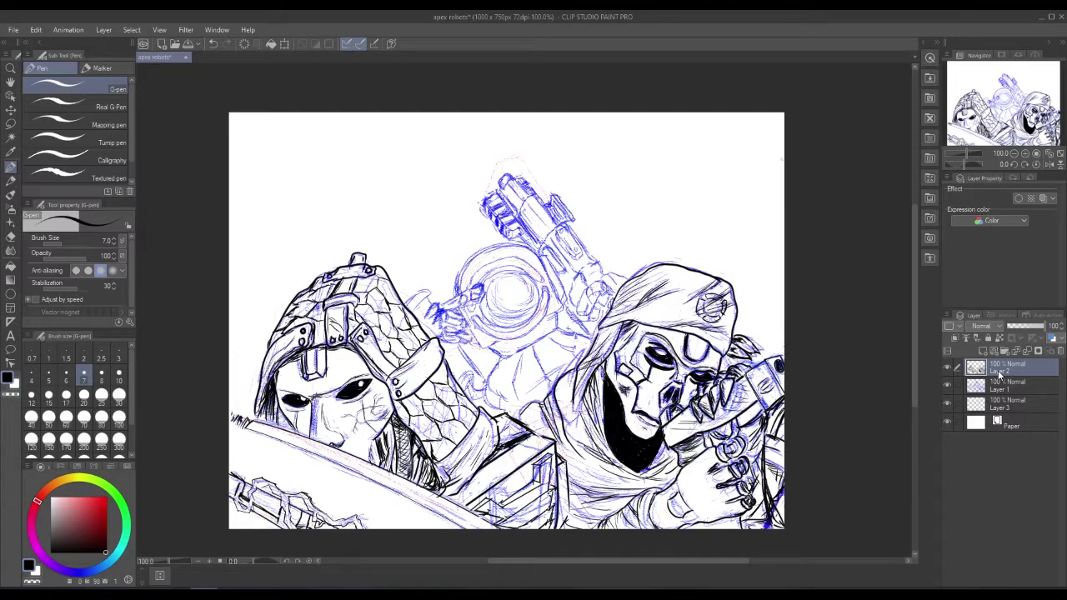
pyautogui.press('u')
pyautogui.moveTo(503, 269); pyautogui.dragTo(538, 322)
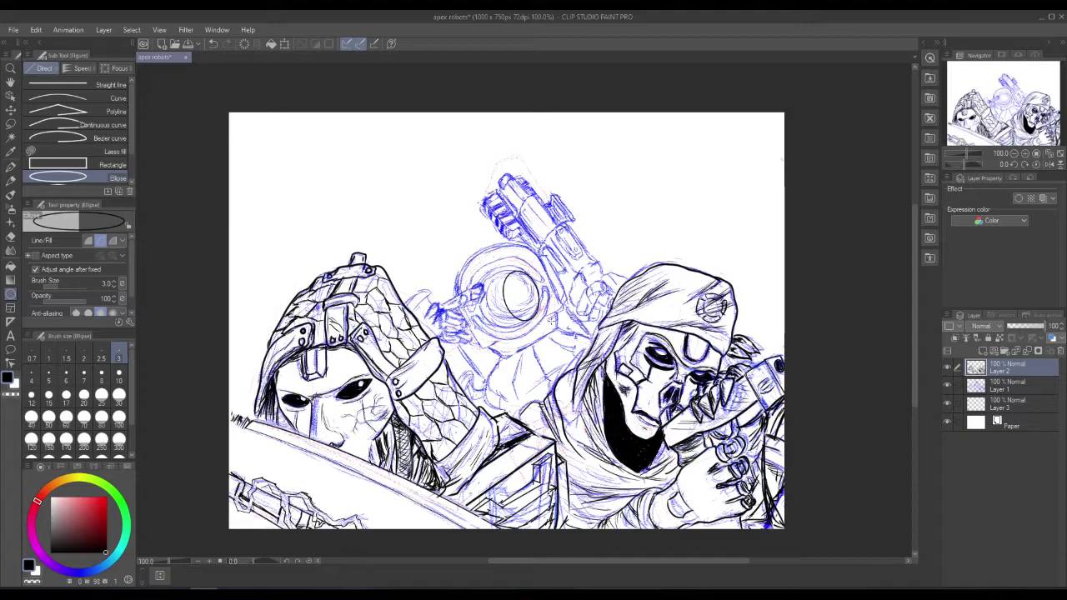
pyautogui.click(36, 29)
pyautogui.click(50, 45)
pyautogui.moveTo(542, 281); pyautogui.dragTo(471, 356)
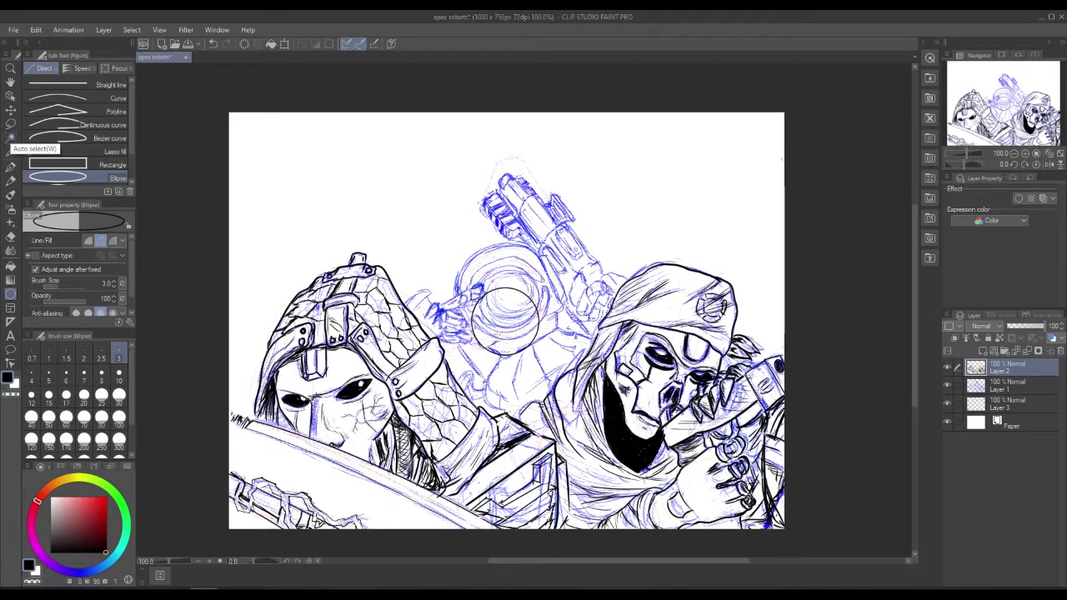
pyautogui.click(505, 351)
pyautogui.moveTo(472, 355); pyautogui.dragTo(539, 281)
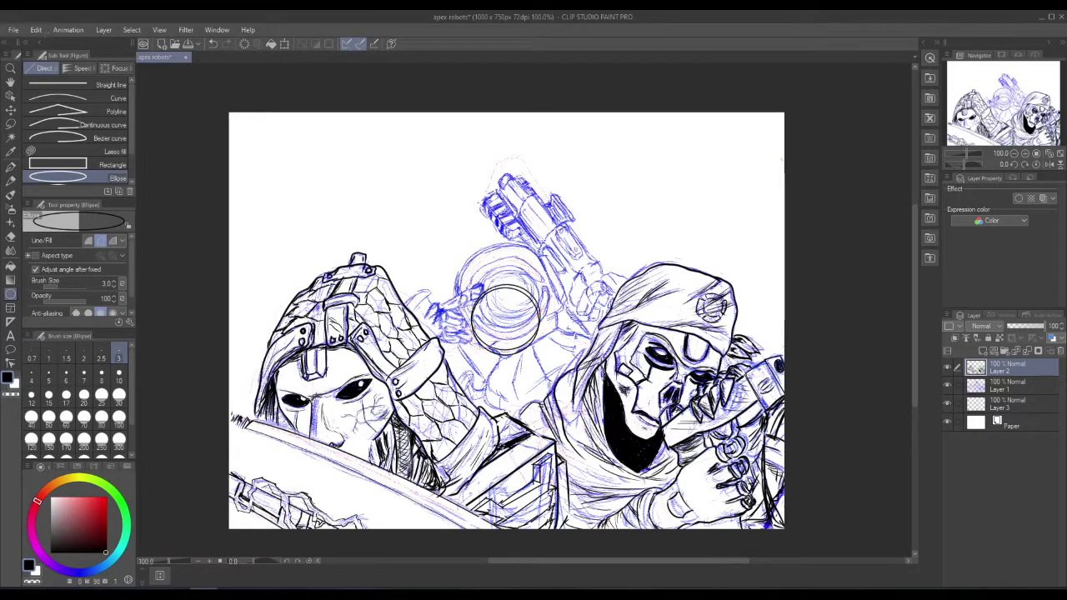
pyautogui.click(36, 30)
pyautogui.click(46, 43)
pyautogui.moveTo(506, 300)
pyautogui.mouseDown()
pyautogui.moveTo(570, 240)
pyautogui.moveTo(507, 299)
pyautogui.mouseUp()
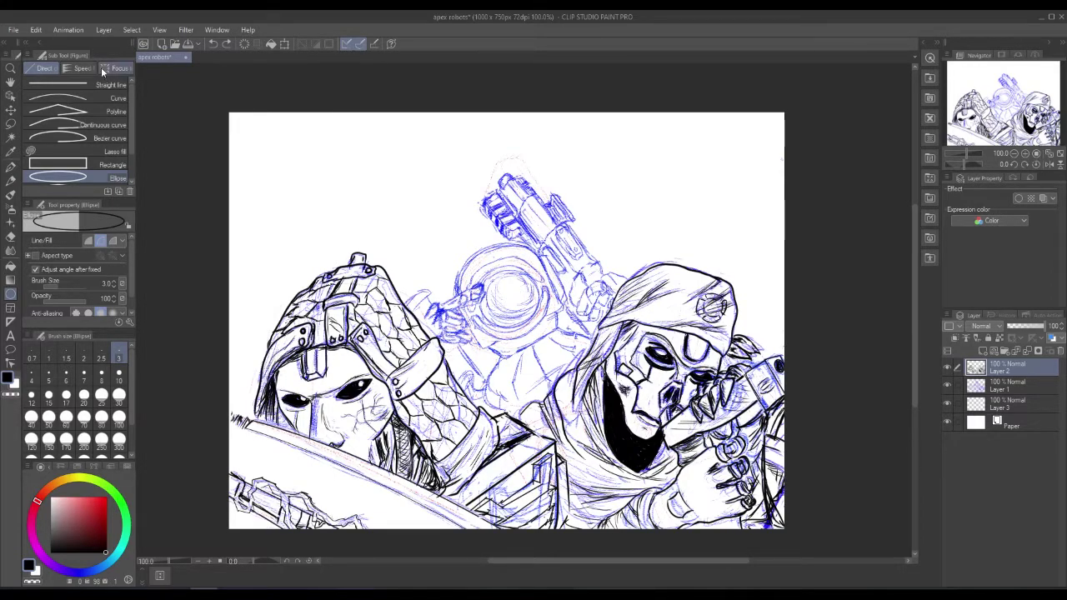
pyautogui.click(36, 29)
pyautogui.click(52, 44)
# - Draw a black circular outline over the middle robot's round lens with the Ellipse tool
pyautogui.moveTo(491, 326); pyautogui.dragTo(552, 262)
pyautogui.click(551, 262)
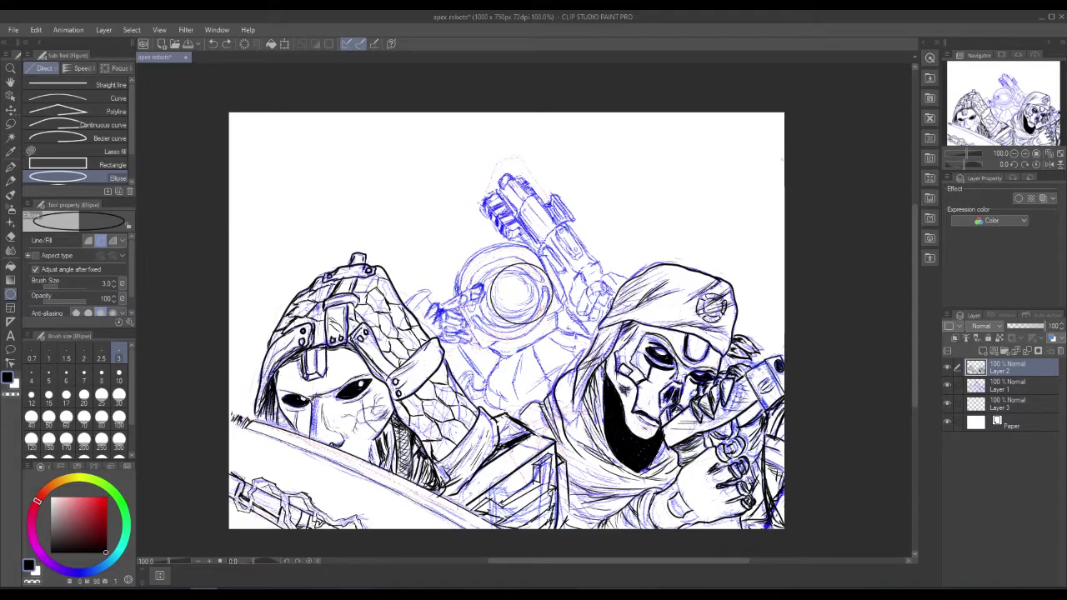
pyautogui.moveTo(488, 316); pyautogui.dragTo(557, 305)
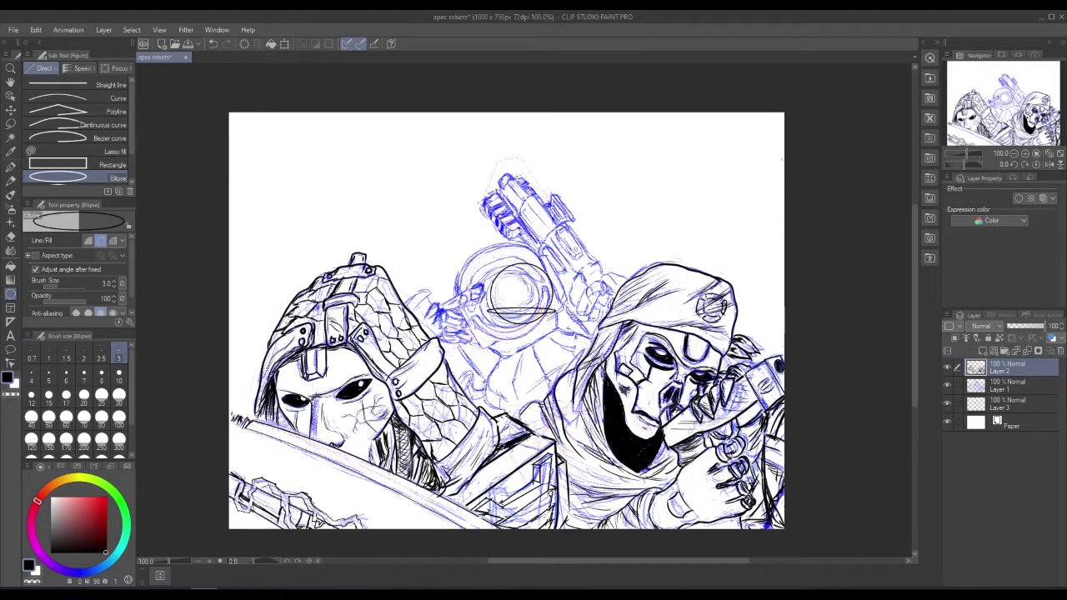
pyautogui.click(551, 330)
pyautogui.click(36, 30)
pyautogui.click(58, 43)
# - Lasso the new circle and move it to line up with the sketched lens
pyautogui.click(10, 124)
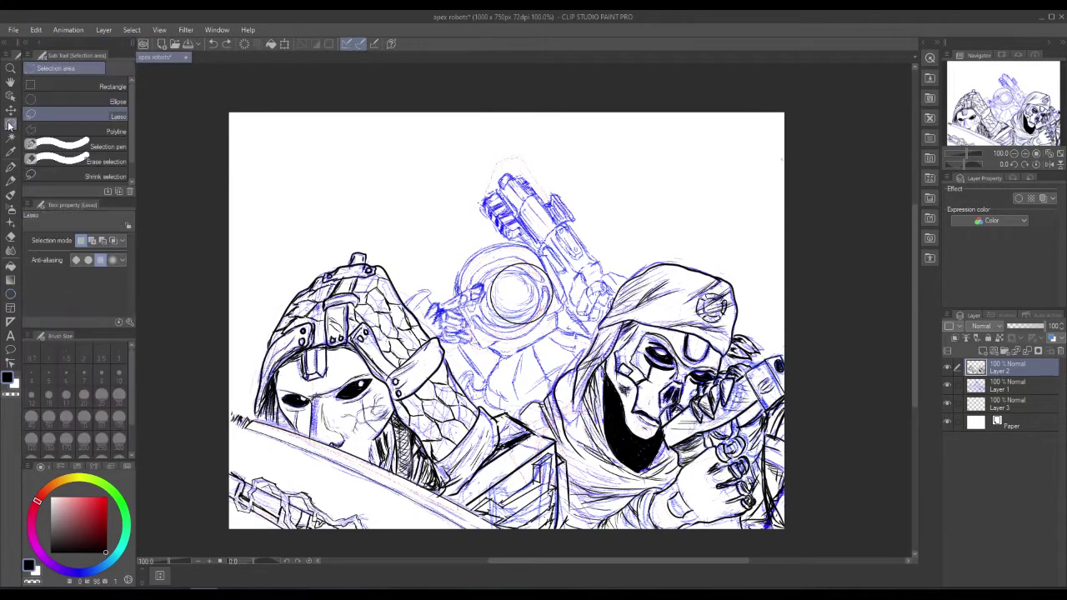
pyautogui.moveTo(500, 330)
pyautogui.mouseDown()
pyautogui.moveTo(570, 278)
pyautogui.moveTo(486, 302)
pyautogui.moveTo(499, 327)
pyautogui.mouseUp()
pyautogui.click(567, 351)
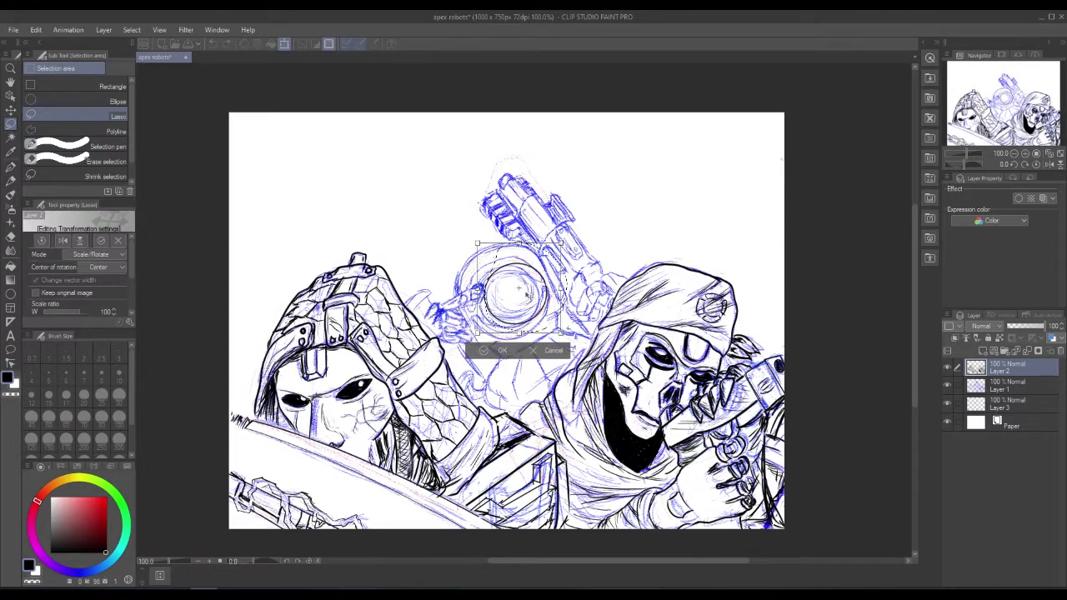
pyautogui.moveTo(522, 307); pyautogui.dragTo(521, 300)
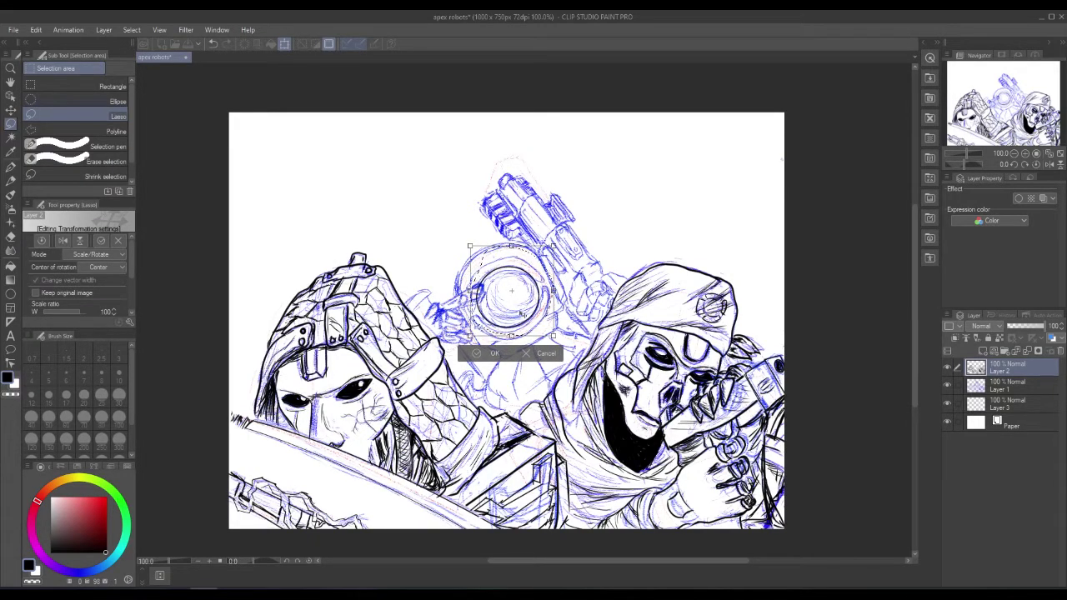
pyautogui.click(490, 354)
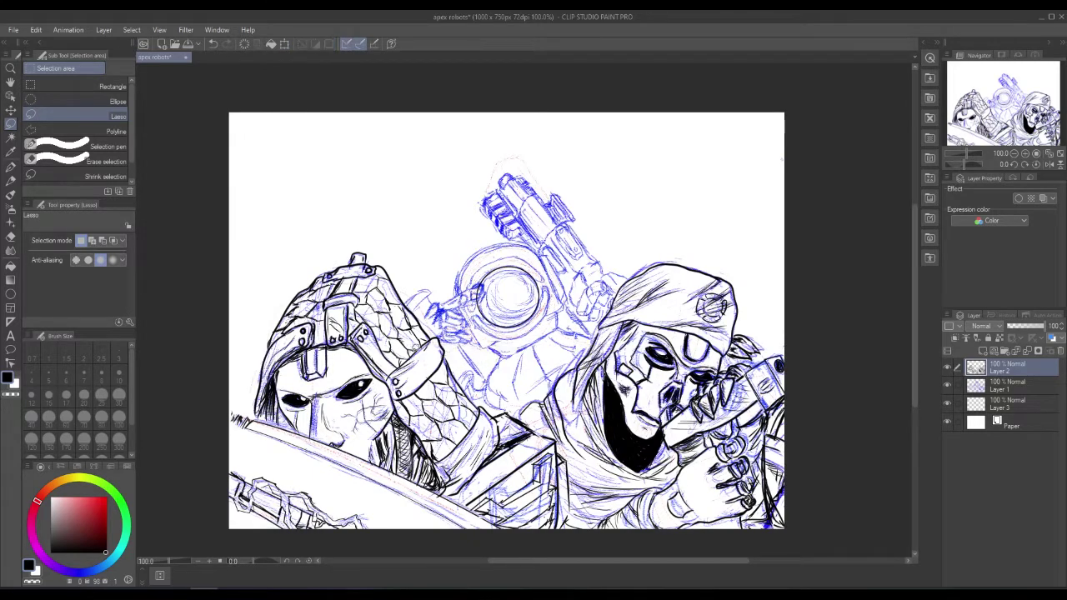
# - Draw an arc over the upper side of the lens circle with the Curve tool at size 2.5
pyautogui.click(11, 294)
pyautogui.click(80, 99)
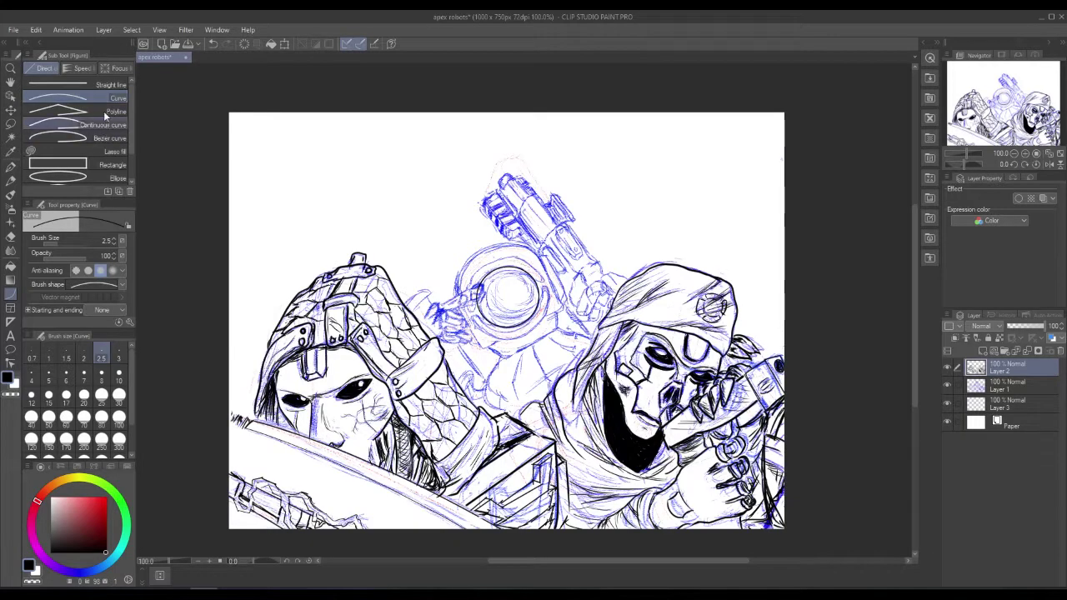
pyautogui.moveTo(478, 298); pyautogui.dragTo(472, 310)
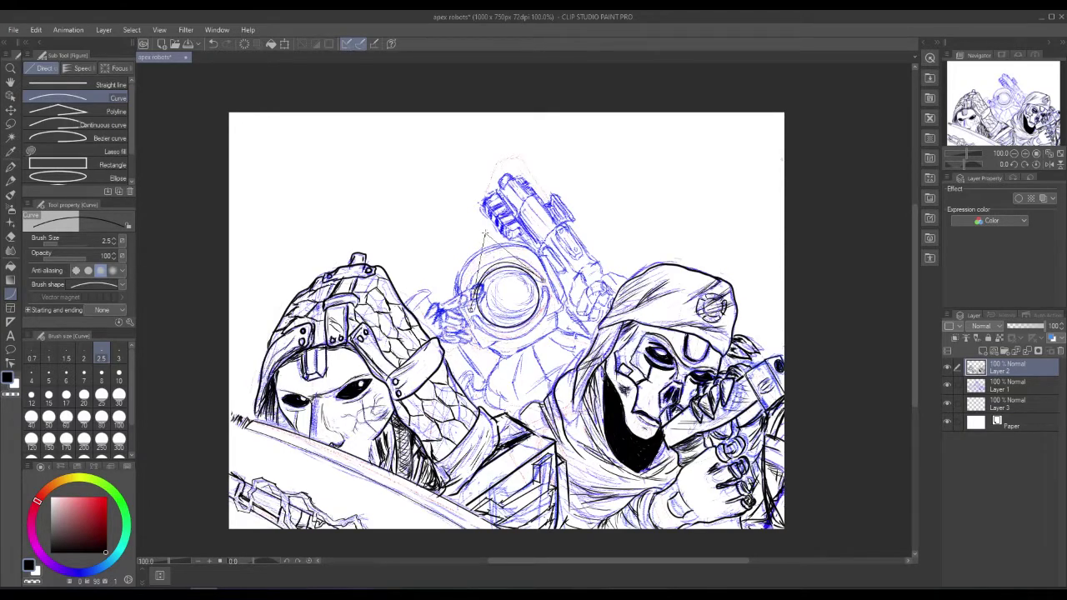
pyautogui.click(485, 240)
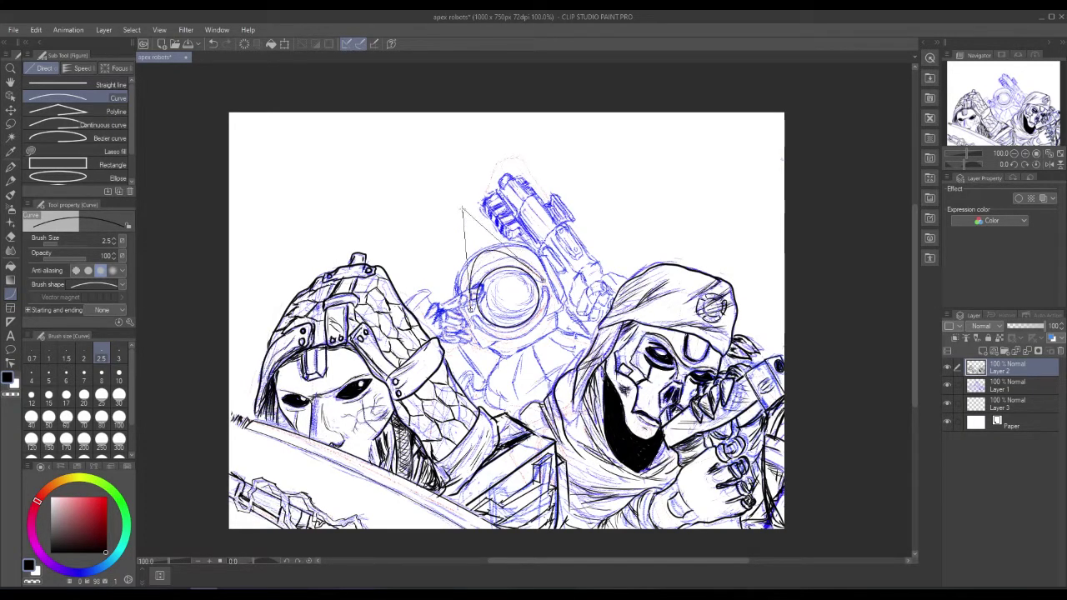
pyautogui.click(437, 258)
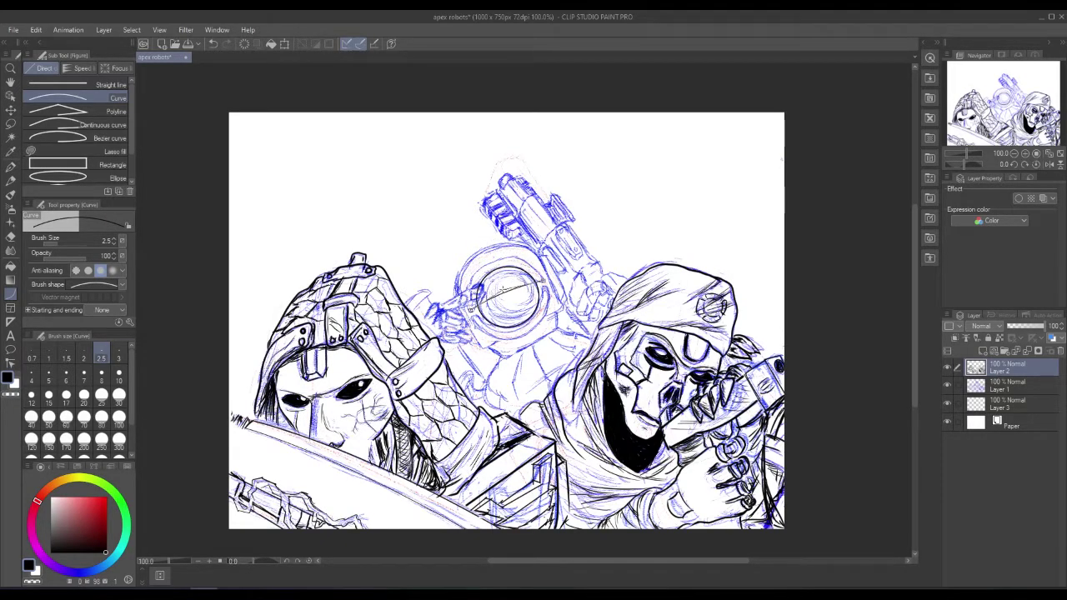
pyautogui.click(36, 29)
pyautogui.click(46, 40)
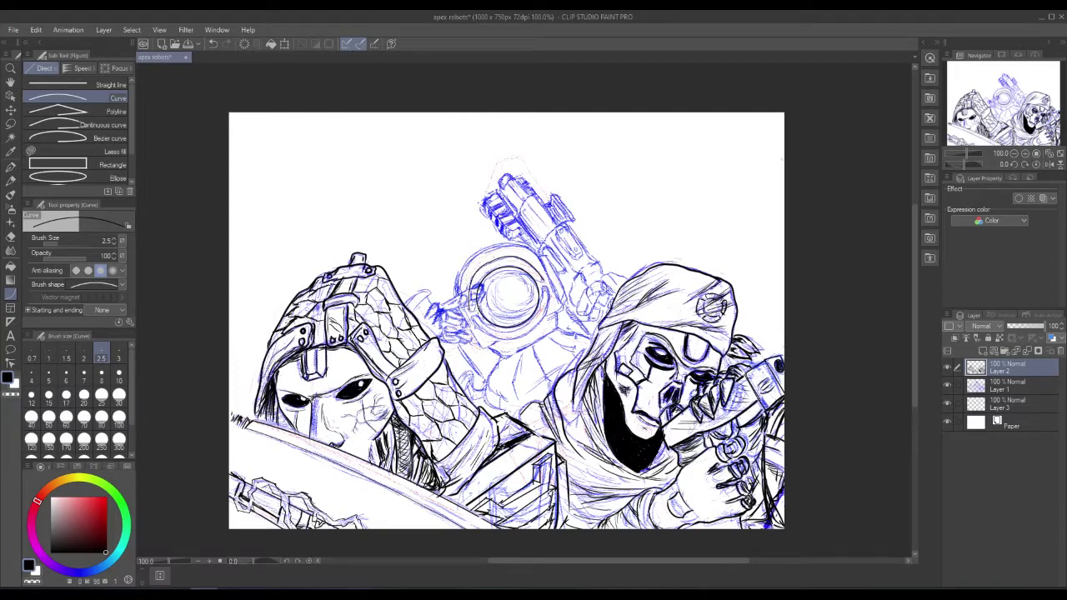
# - Add a second arc parallel to the one above the lens and close the band's ends with the G-pen at size 3
pyautogui.moveTo(544, 283); pyautogui.dragTo(494, 267)
pyautogui.click(39, 30)
pyautogui.click(50, 43)
pyautogui.click(11, 166)
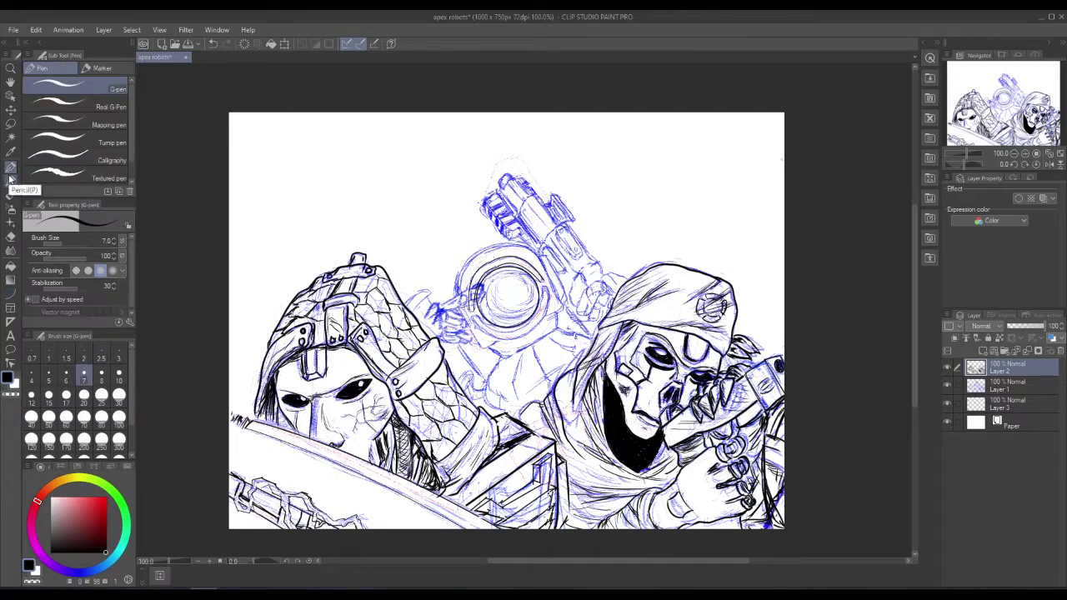
pyautogui.click(118, 358)
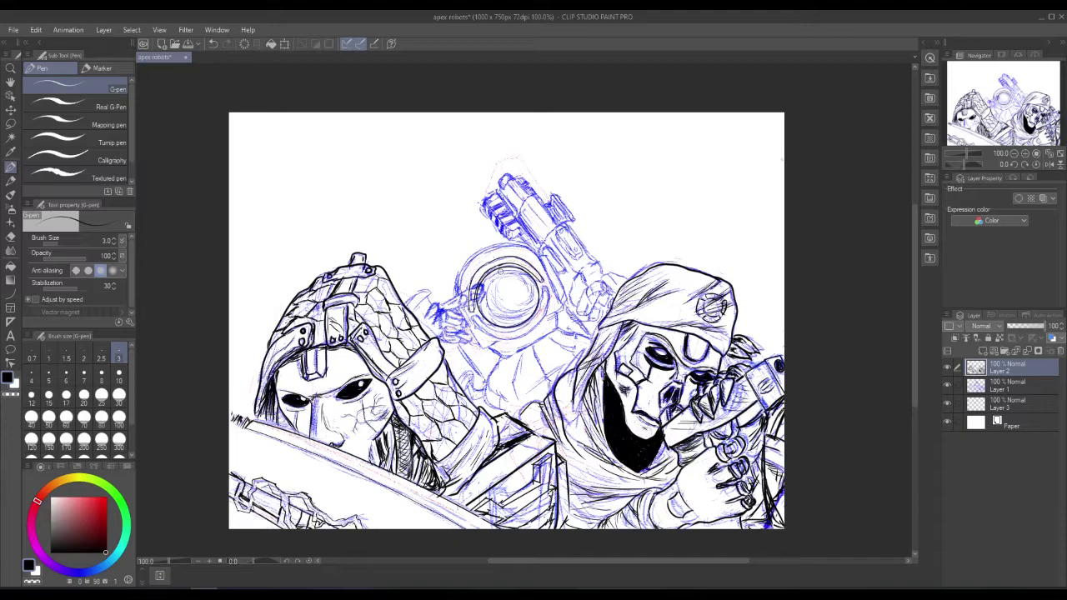
# - Draw an arc along the lower side of the lens circle with the Curve tool, undoing the stray lines
pyautogui.click(12, 295)
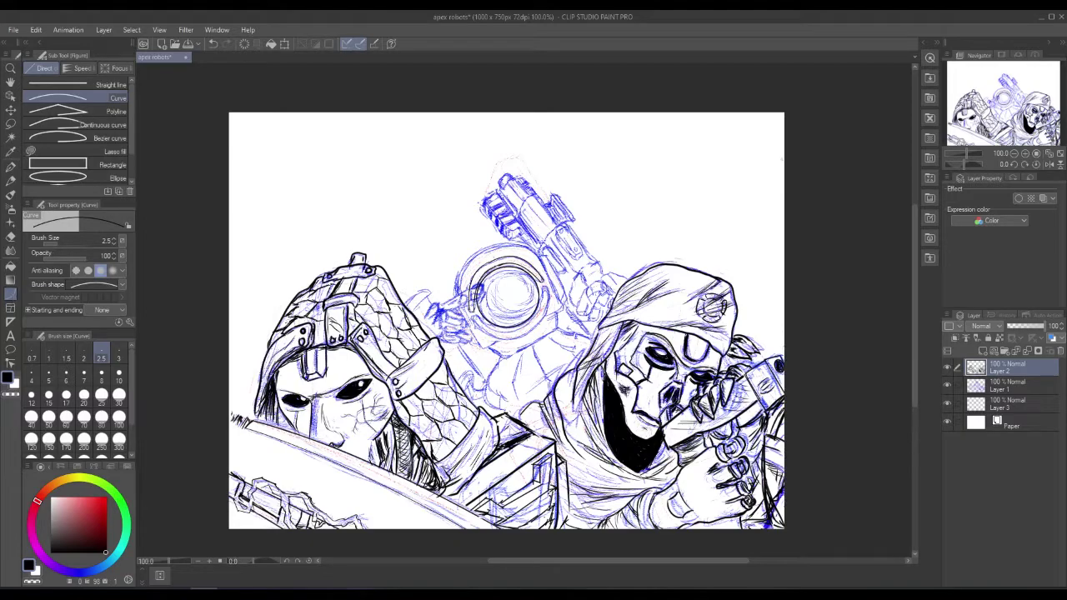
pyautogui.moveTo(471, 315); pyautogui.dragTo(530, 324)
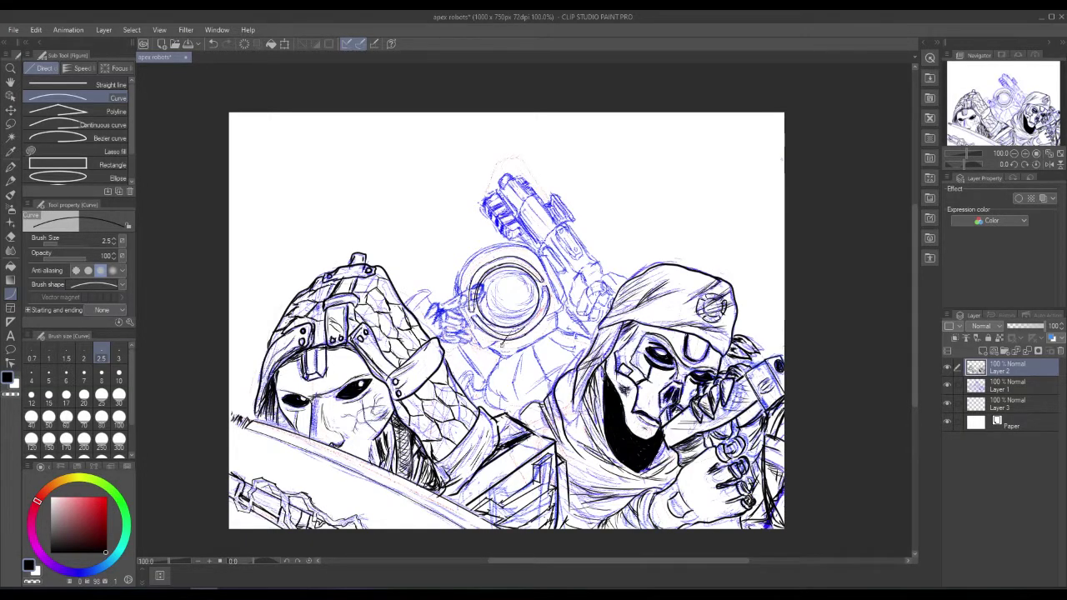
pyautogui.click(502, 345)
pyautogui.click(38, 31)
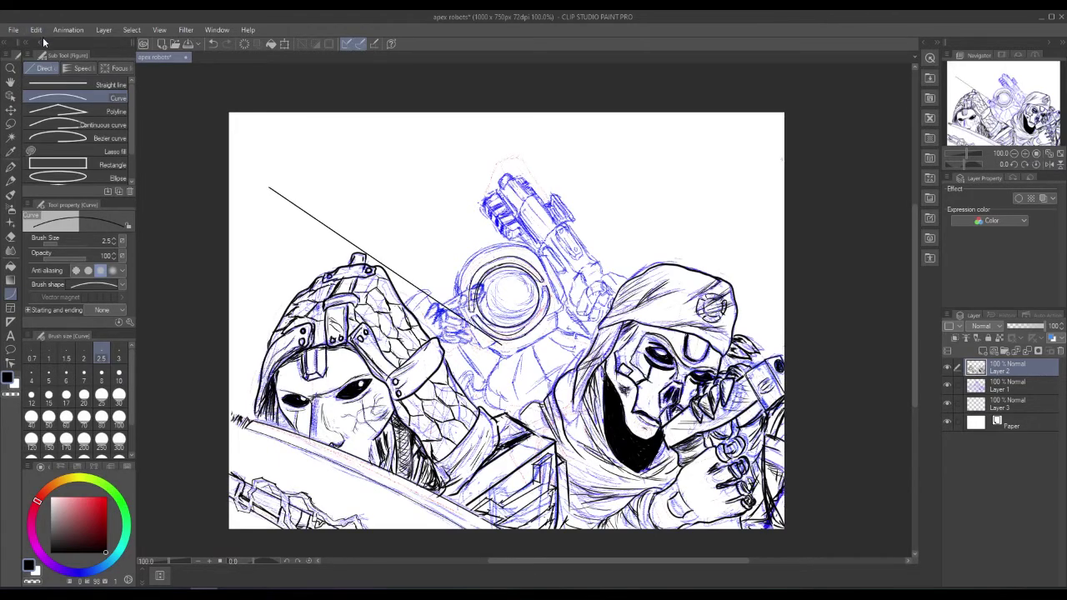
pyautogui.click(39, 31)
pyautogui.click(45, 41)
pyautogui.click(39, 32)
pyautogui.click(48, 44)
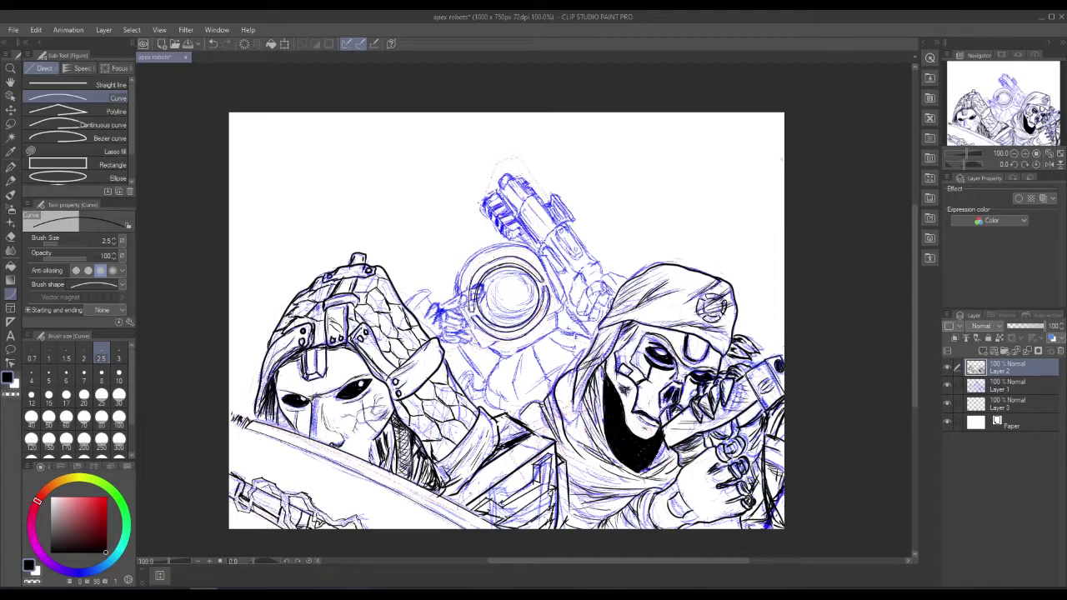
# - Draw the outer curved rim of the middle robot's head, from beside the gun around to the raised hand
pyautogui.hotkey('alt', 'Tab')
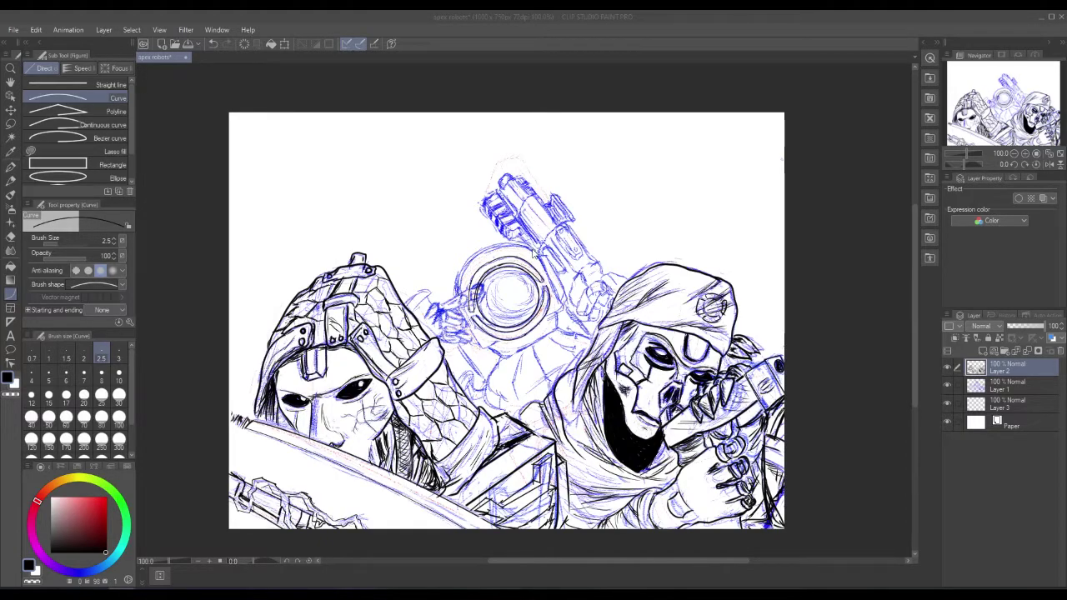
pyautogui.moveTo(538, 253); pyautogui.dragTo(460, 297)
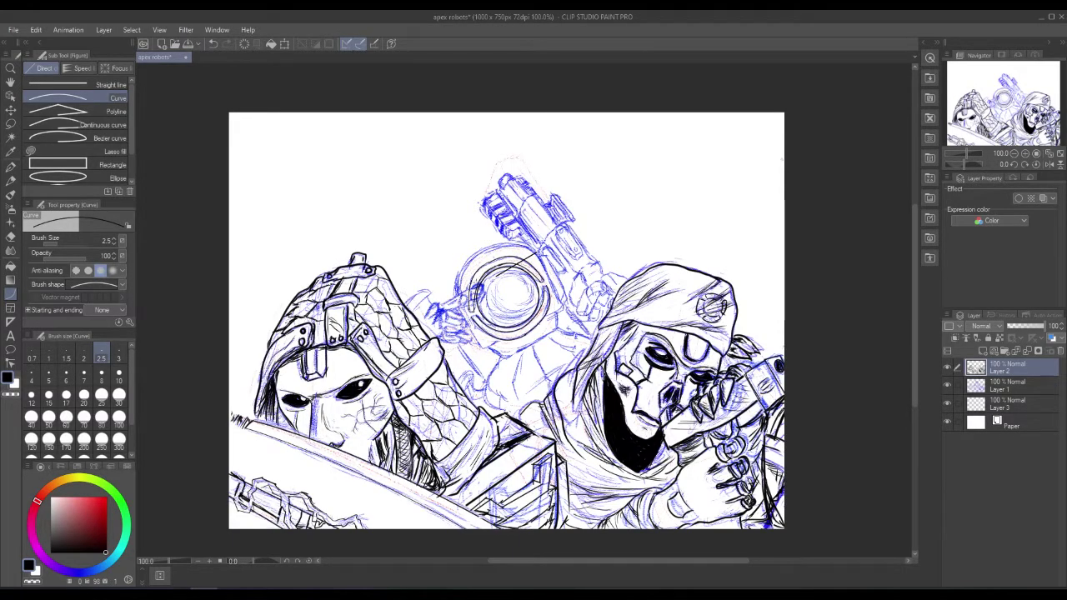
pyautogui.click(35, 29)
pyautogui.click(50, 40)
pyautogui.moveTo(544, 255); pyautogui.dragTo(454, 305)
pyautogui.click(470, 222)
pyautogui.click(36, 29)
pyautogui.click(51, 40)
pyautogui.moveTo(484, 251); pyautogui.dragTo(455, 297)
pyautogui.click(459, 262)
# - Ink the straight edges of the angular casing around the lens, and add small details along its lower and gun-side edges with the G-pen
pyautogui.click(11, 167)
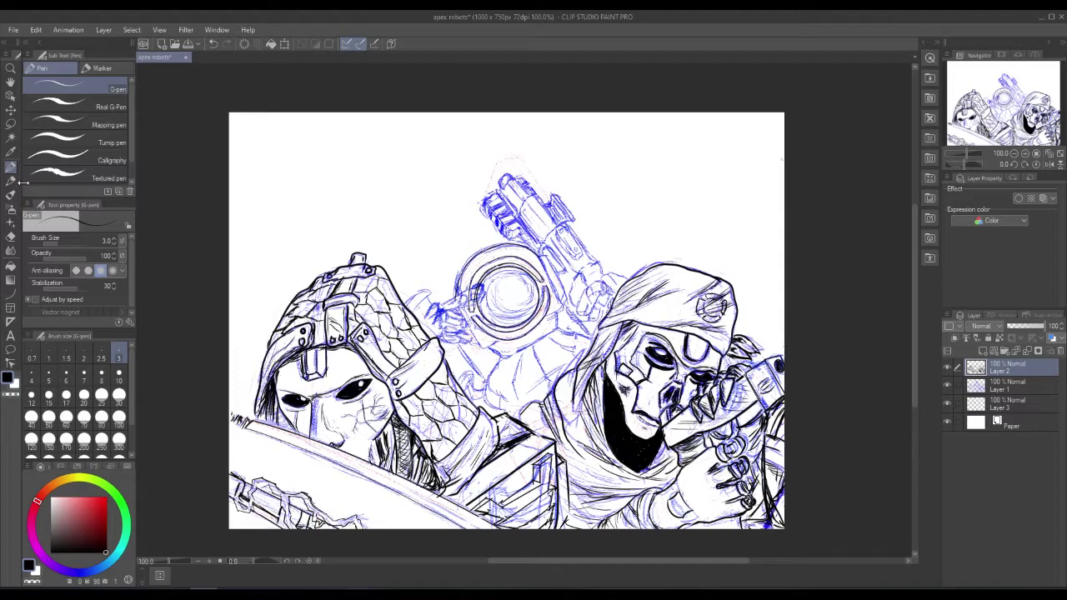
pyautogui.click(11, 294)
pyautogui.click(88, 84)
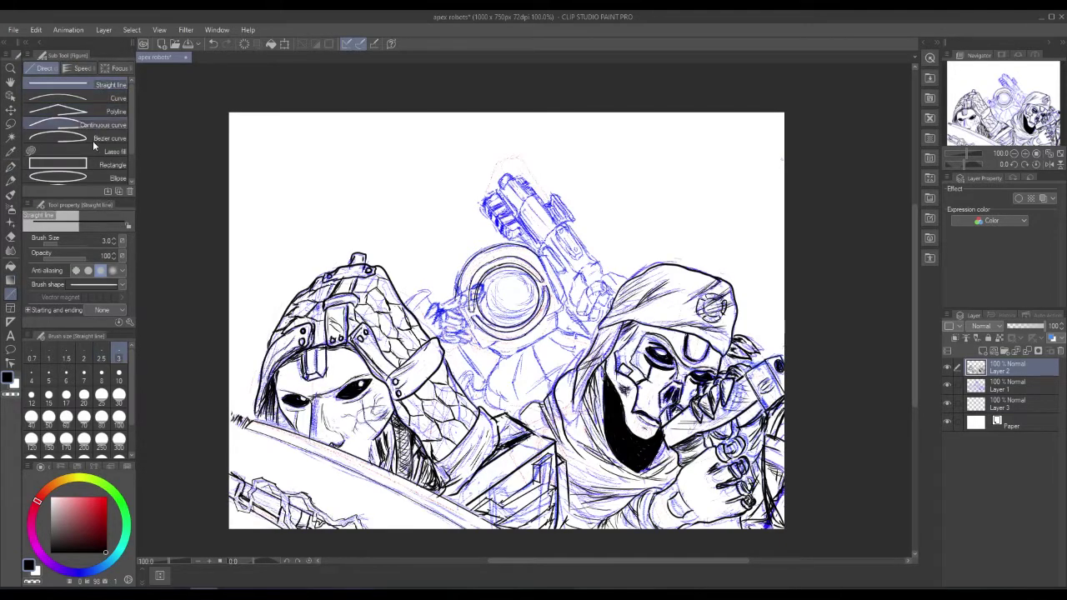
pyautogui.moveTo(540, 254); pyautogui.dragTo(566, 306)
pyautogui.moveTo(457, 300)
pyautogui.mouseDown()
pyautogui.moveTo(483, 347)
pyautogui.moveTo(500, 337)
pyautogui.mouseUp()
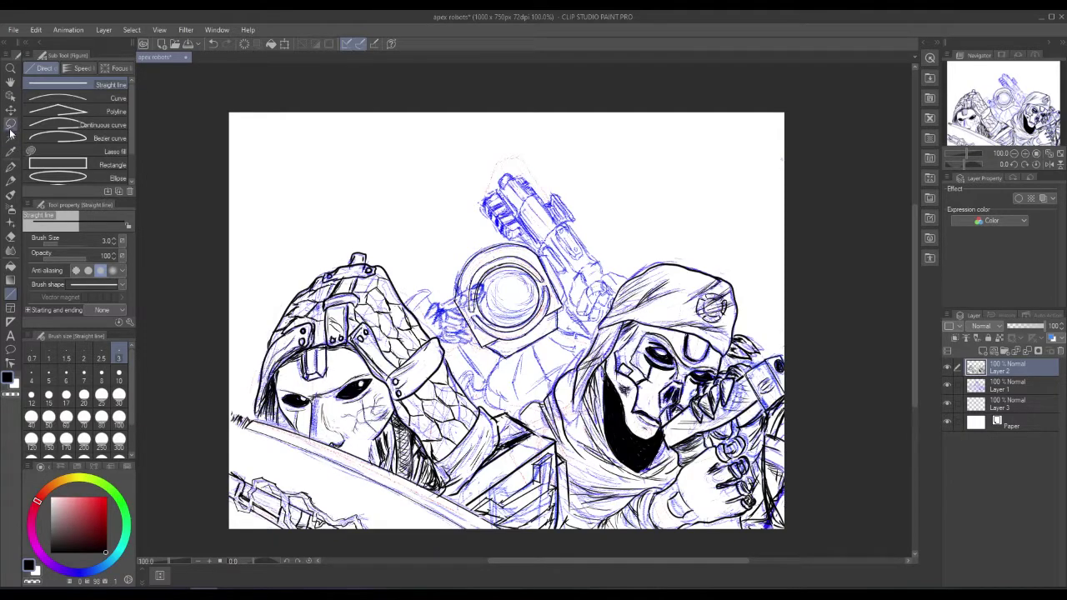
pyautogui.click(10, 167)
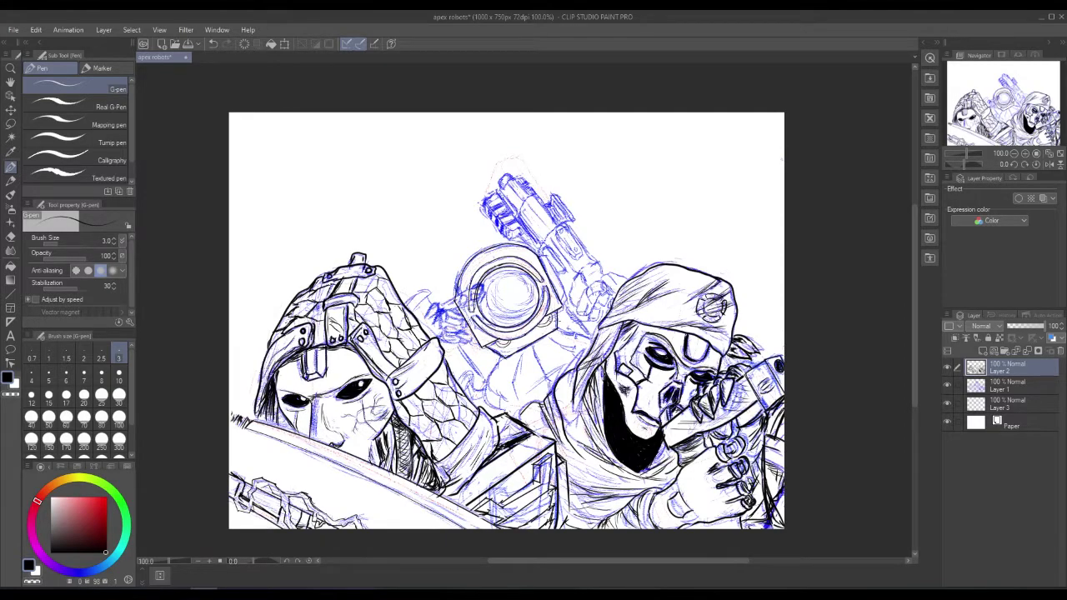
pyautogui.press('u')
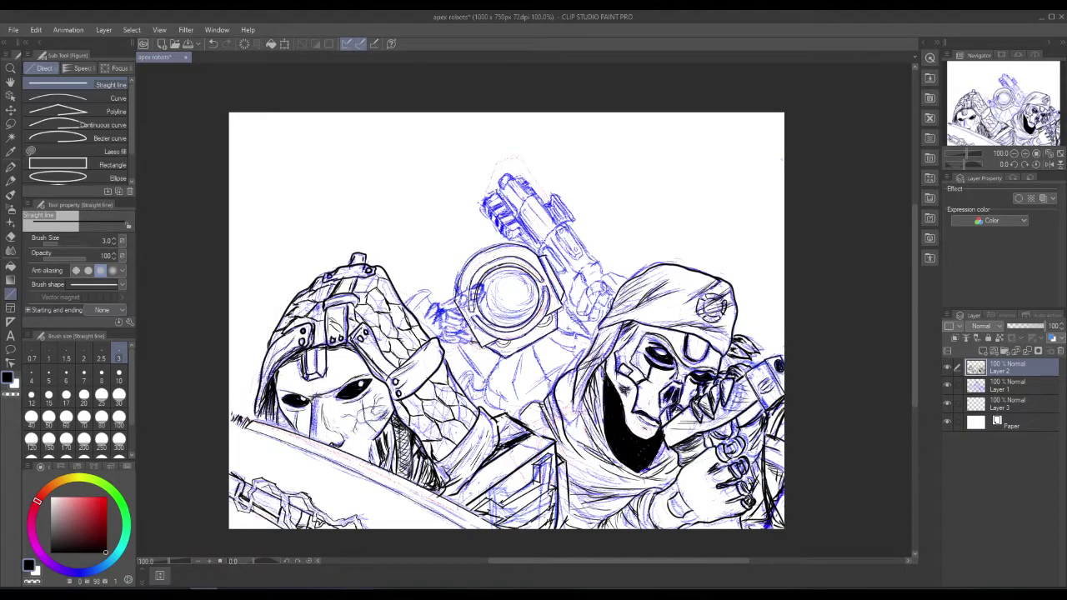
pyautogui.moveTo(576, 234); pyautogui.dragTo(587, 235)
pyautogui.click(36, 29)
pyautogui.click(50, 42)
# - Sketch an extra shape beside the gun's lower body on Layer 1 in blue with the Rough pencil
pyautogui.click(1012, 385)
pyautogui.click(10, 180)
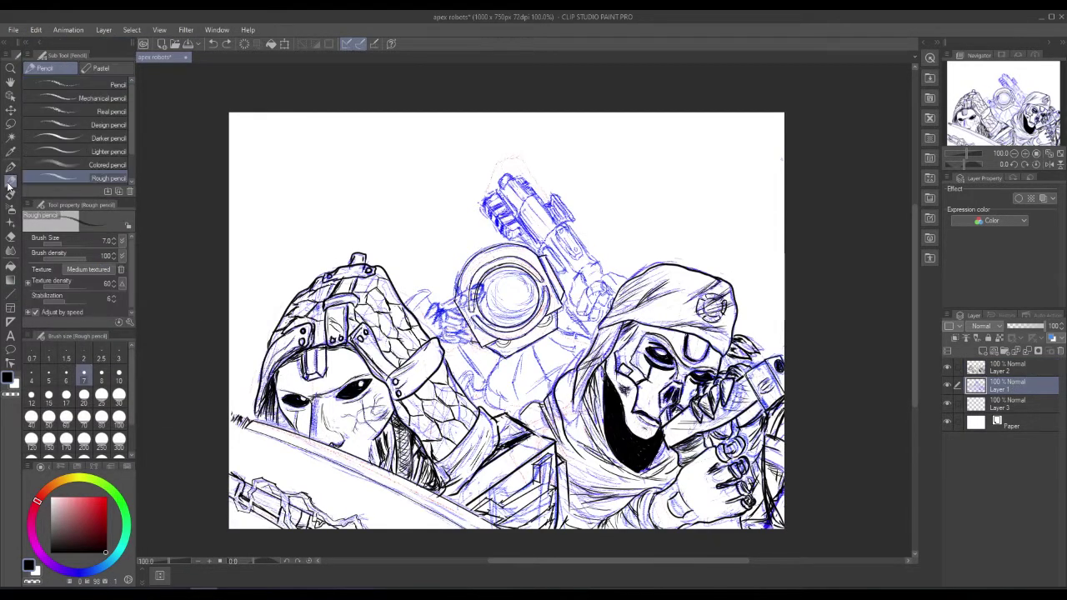
pyautogui.click(106, 499)
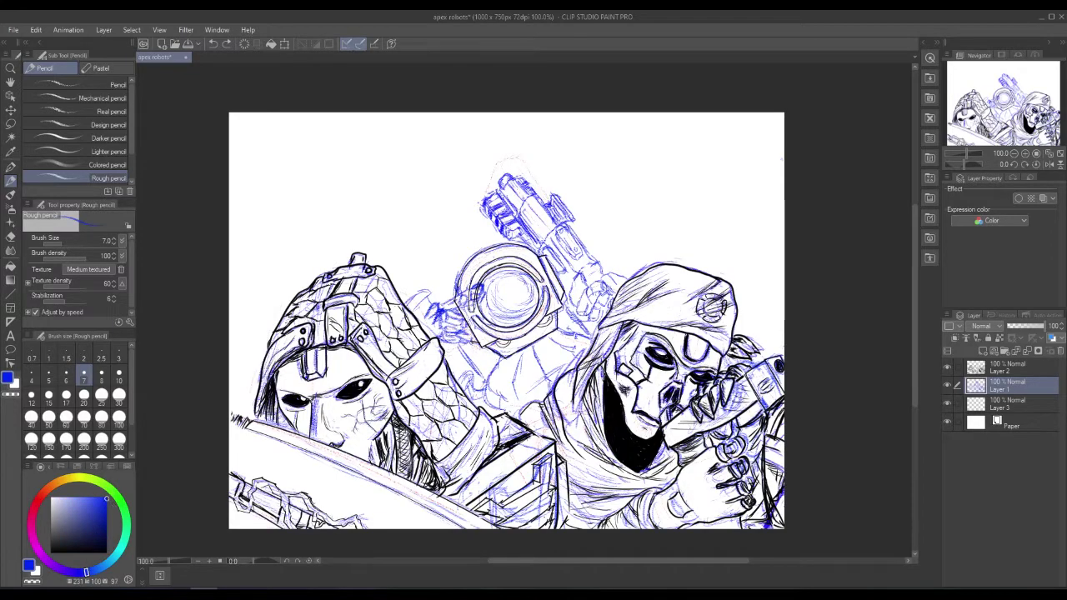
pyautogui.moveTo(600, 240)
pyautogui.mouseDown()
pyautogui.moveTo(585, 245)
pyautogui.moveTo(578, 233)
pyautogui.moveTo(587, 234)
pyautogui.moveTo(577, 246)
pyautogui.mouseUp()
pyautogui.moveTo(595, 241)
pyautogui.mouseDown()
pyautogui.moveTo(604, 237)
pyautogui.moveTo(603, 265)
pyautogui.mouseUp()
# - Ink the lower fingers of the middle robot's hand beside the lens casing on Layer 2 in near-black with the G-pen at size 7
pyautogui.click(1006, 367)
pyautogui.click(11, 296)
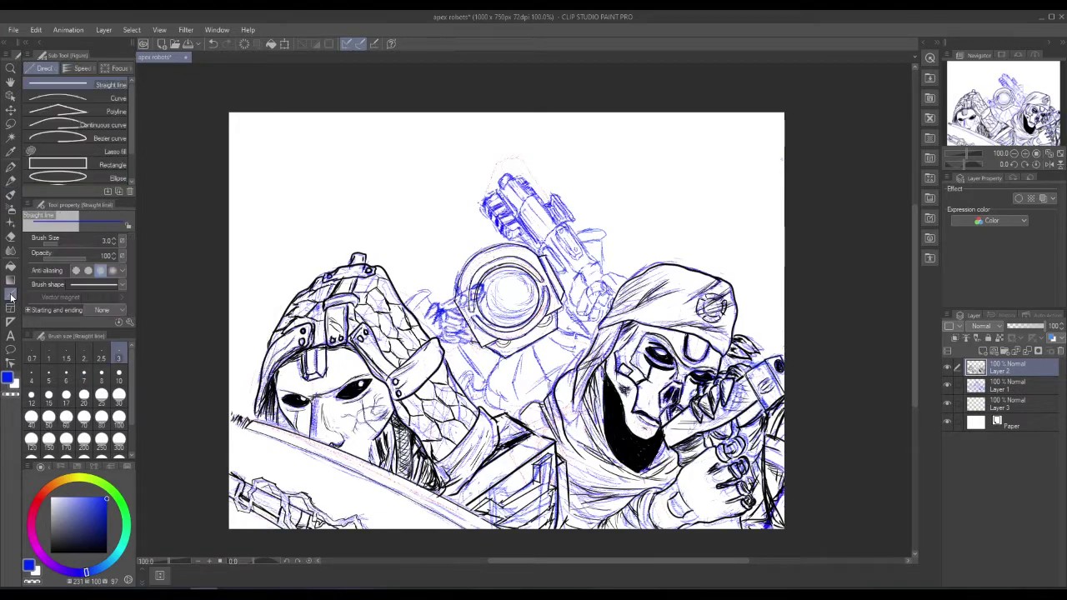
pyautogui.click(106, 552)
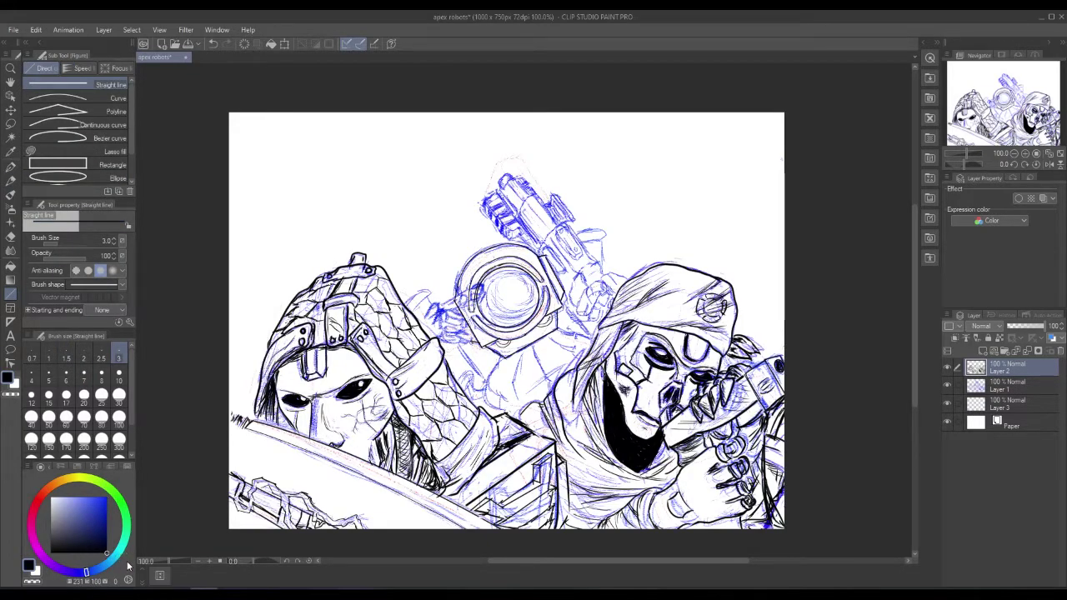
pyautogui.click(11, 166)
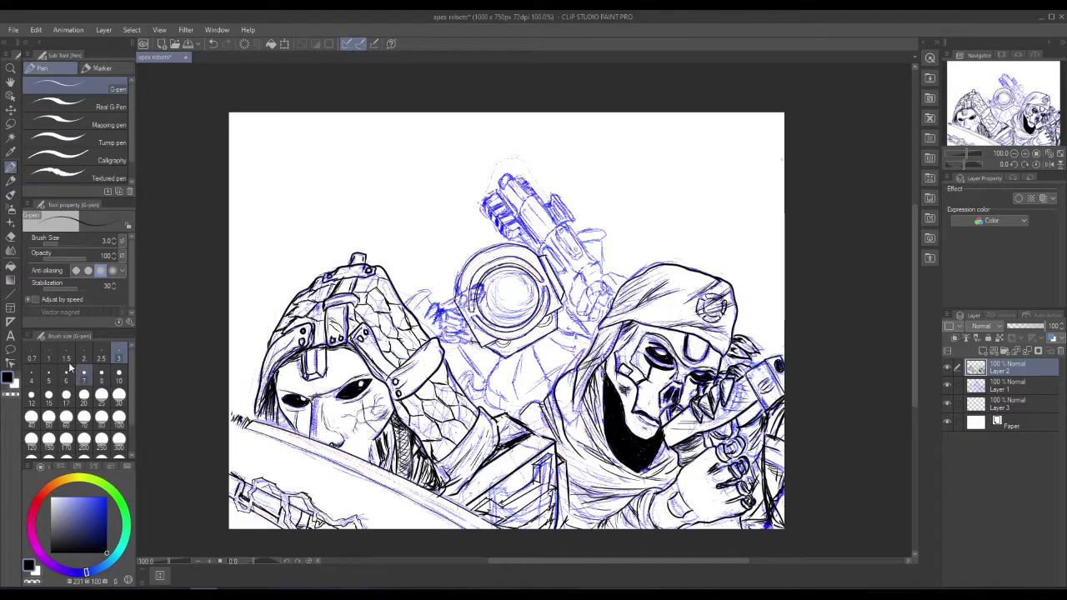
pyautogui.click(83, 376)
pyautogui.moveTo(440, 322)
pyautogui.mouseDown()
pyautogui.moveTo(438, 302)
pyautogui.moveTo(422, 326)
pyautogui.moveTo(448, 312)
pyautogui.moveTo(452, 343)
pyautogui.moveTo(476, 338)
pyautogui.moveTo(448, 343)
pyautogui.moveTo(463, 348)
pyautogui.moveTo(462, 318)
pyautogui.moveTo(457, 329)
pyautogui.moveTo(468, 329)
pyautogui.moveTo(450, 333)
pyautogui.mouseUp()
pyautogui.moveTo(441, 329); pyautogui.dragTo(453, 334)
pyautogui.moveTo(447, 324)
pyautogui.mouseDown()
pyautogui.moveTo(468, 333)
pyautogui.moveTo(447, 334)
pyautogui.mouseUp()
pyautogui.moveTo(437, 331); pyautogui.dragTo(455, 340)
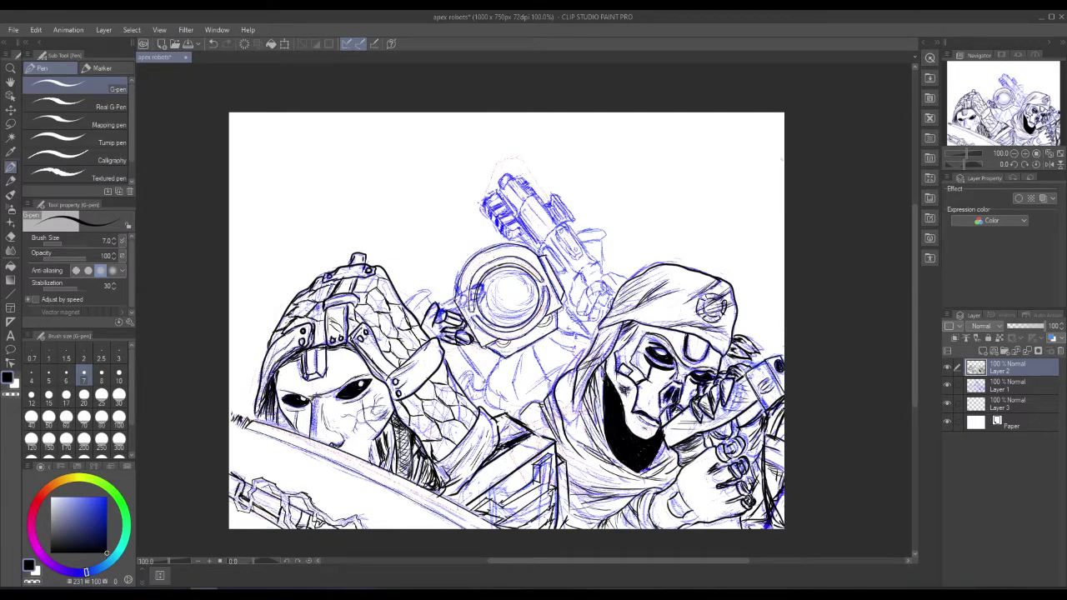
# - Ink the upper fingers of the same hand, including the one reaching over the rim of the lens
pyautogui.moveTo(446, 304); pyautogui.dragTo(454, 311)
pyautogui.moveTo(444, 305)
pyautogui.mouseDown()
pyautogui.moveTo(453, 313)
pyautogui.moveTo(456, 304)
pyautogui.mouseUp()
pyautogui.moveTo(449, 310); pyautogui.dragTo(456, 310)
pyautogui.moveTo(447, 305); pyautogui.dragTo(456, 309)
pyautogui.moveTo(461, 295)
pyautogui.mouseDown()
pyautogui.moveTo(481, 288)
pyautogui.moveTo(447, 300)
pyautogui.mouseUp()
pyautogui.moveTo(454, 296); pyautogui.dragTo(446, 302)
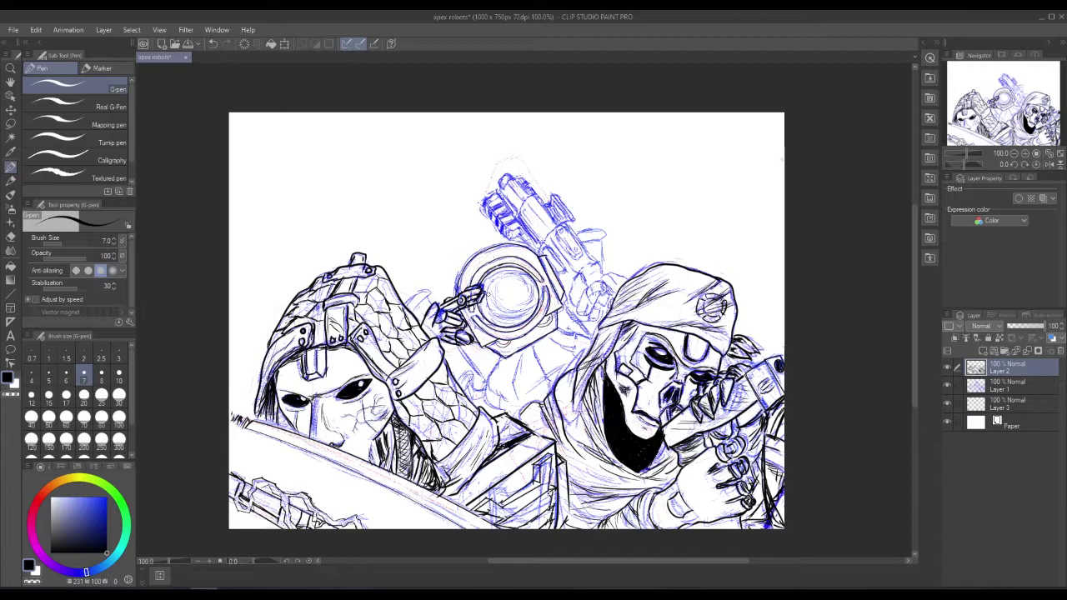
# - Ink the fabric folds and shoulder line of the middle robot's torso below the lens casing, plus a short mark beside the sleeve
pyautogui.moveTo(500, 357)
pyautogui.mouseDown()
pyautogui.moveTo(487, 407)
pyautogui.moveTo(518, 414)
pyautogui.moveTo(516, 372)
pyautogui.moveTo(520, 412)
pyautogui.mouseUp()
pyautogui.moveTo(532, 345)
pyautogui.mouseDown()
pyautogui.moveTo(550, 394)
pyautogui.moveTo(570, 390)
pyautogui.moveTo(552, 344)
pyautogui.moveTo(581, 369)
pyautogui.mouseUp()
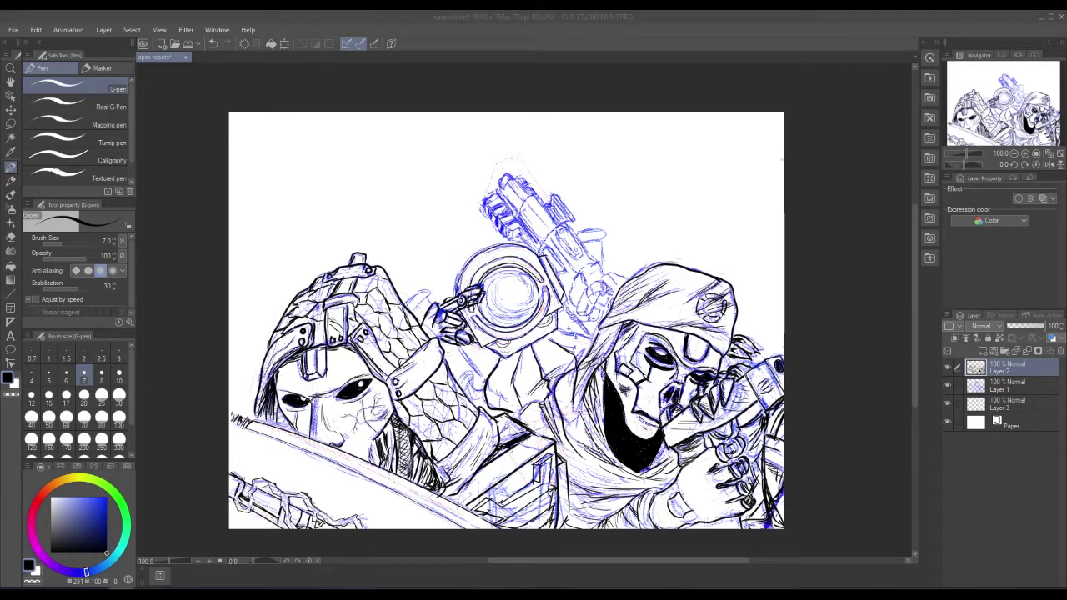
pyautogui.moveTo(559, 328)
pyautogui.mouseDown()
pyautogui.moveTo(592, 337)
pyautogui.moveTo(561, 330)
pyautogui.moveTo(576, 336)
pyautogui.mouseUp()
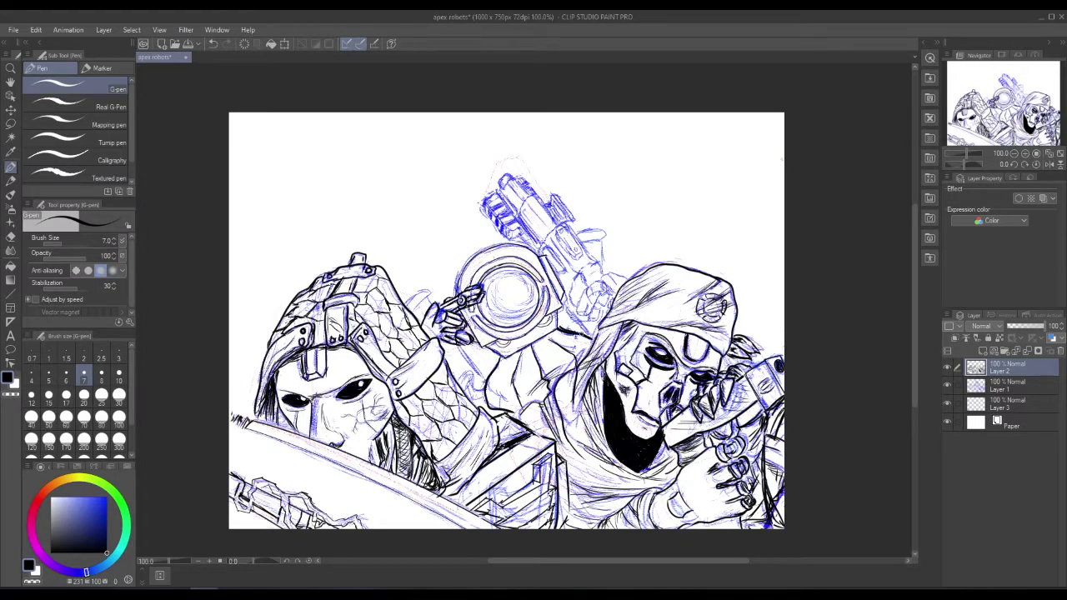
pyautogui.hotkey('ctrl', 'z')
pyautogui.hotkey('ctrl', 'z')
pyautogui.moveTo(558, 326); pyautogui.dragTo(594, 335)
pyautogui.hotkey('ctrl', 'z')
pyautogui.moveTo(558, 325); pyautogui.dragTo(592, 330)
pyautogui.moveTo(587, 325); pyautogui.dragTo(600, 331)
pyautogui.hotkey('ctrl', 'z')
pyautogui.moveTo(485, 386)
pyautogui.mouseDown()
pyautogui.moveTo(465, 397)
pyautogui.moveTo(473, 401)
pyautogui.moveTo(459, 373)
pyautogui.moveTo(471, 379)
pyautogui.moveTo(471, 396)
pyautogui.mouseUp()
pyautogui.hotkey('ctrl', 'z')
pyautogui.moveTo(467, 391); pyautogui.dragTo(472, 397)
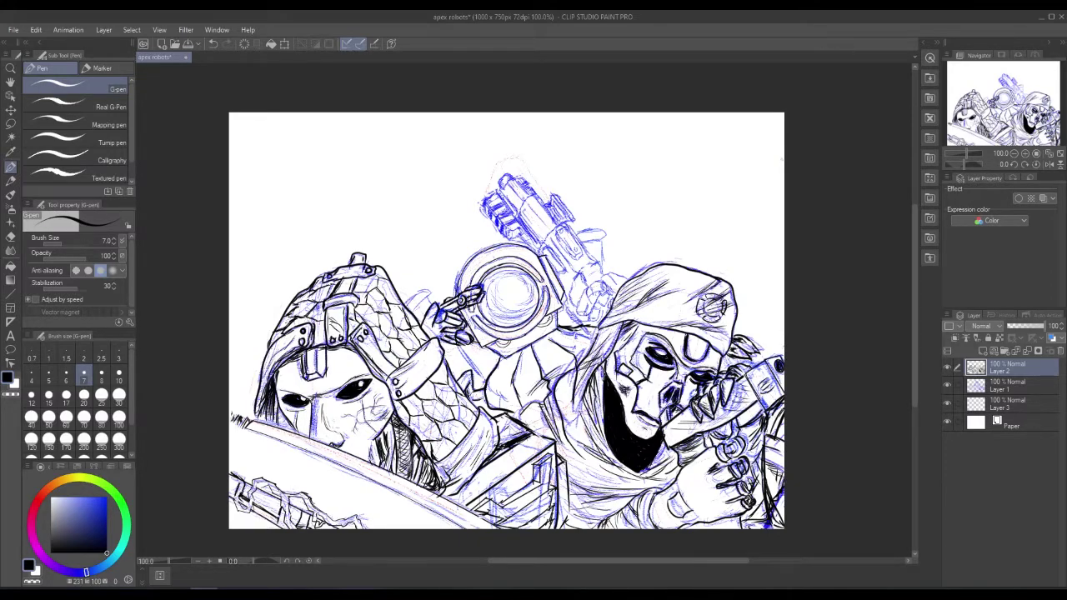
# - Ink the edges of the middle robot's raised forearm beside the hooded robot and the ragged edge below its hand
pyautogui.moveTo(459, 346); pyautogui.dragTo(481, 380)
pyautogui.moveTo(409, 315)
pyautogui.mouseDown()
pyautogui.moveTo(433, 289)
pyautogui.moveTo(415, 296)
pyautogui.moveTo(440, 306)
pyautogui.moveTo(481, 386)
pyautogui.mouseUp()
pyautogui.moveTo(432, 296); pyautogui.dragTo(438, 308)
pyautogui.moveTo(432, 299)
pyautogui.mouseDown()
pyautogui.moveTo(479, 384)
pyautogui.moveTo(471, 376)
pyautogui.mouseUp()
pyautogui.moveTo(466, 366)
pyautogui.mouseDown()
pyautogui.moveTo(476, 381)
pyautogui.moveTo(467, 368)
pyautogui.mouseUp()
pyautogui.moveTo(471, 366)
pyautogui.mouseDown()
pyautogui.moveTo(458, 377)
pyautogui.moveTo(479, 379)
pyautogui.mouseUp()
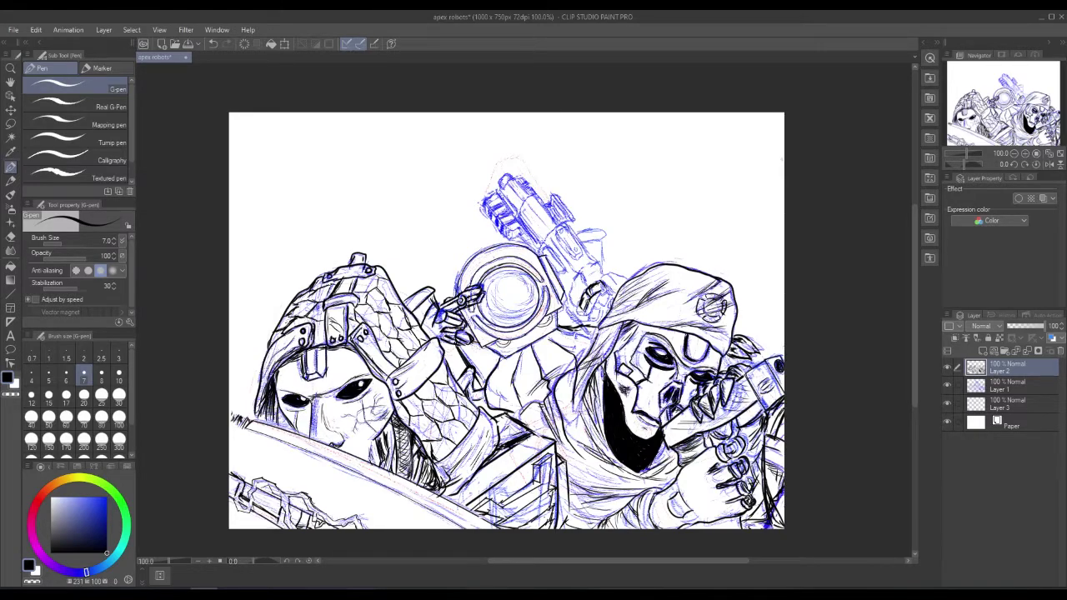
# - Ink the fingers gripping the gun and the outline of that hand beside the right robot's hood
pyautogui.moveTo(586, 298); pyautogui.dragTo(579, 316)
pyautogui.moveTo(586, 311); pyautogui.dragTo(581, 317)
pyautogui.moveTo(605, 288)
pyautogui.mouseDown()
pyautogui.moveTo(613, 293)
pyautogui.moveTo(608, 273)
pyautogui.moveTo(615, 280)
pyautogui.mouseUp()
pyautogui.moveTo(608, 279); pyautogui.dragTo(625, 285)
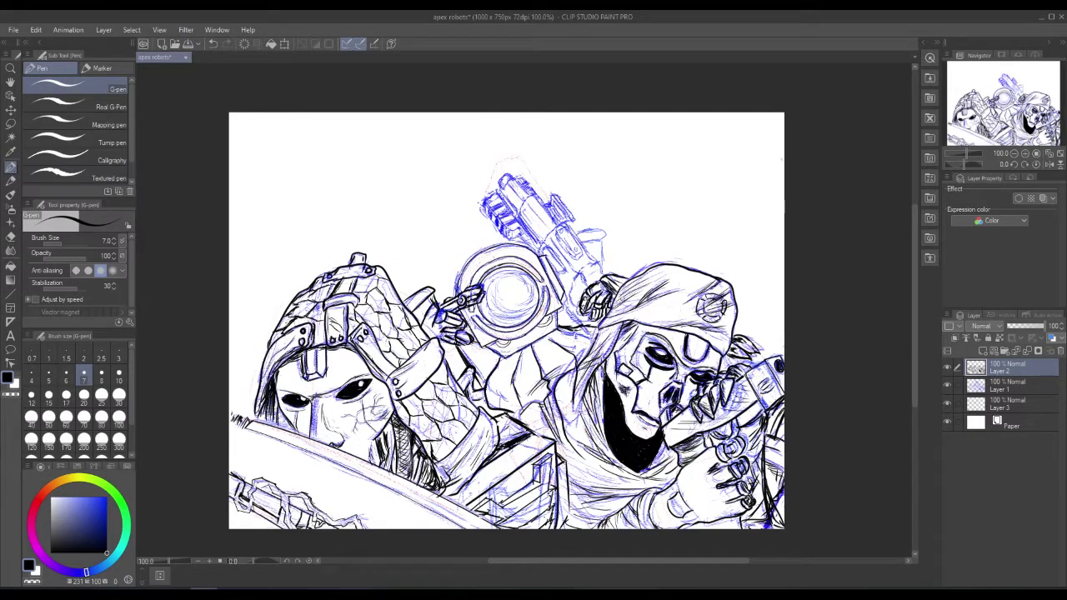
pyautogui.moveTo(602, 277)
pyautogui.mouseDown()
pyautogui.moveTo(593, 262)
pyautogui.moveTo(580, 273)
pyautogui.moveTo(569, 303)
pyautogui.moveTo(580, 312)
pyautogui.mouseUp()
pyautogui.moveTo(589, 274)
pyautogui.mouseDown()
pyautogui.moveTo(577, 321)
pyautogui.moveTo(586, 327)
pyautogui.moveTo(564, 317)
pyautogui.moveTo(578, 328)
pyautogui.mouseUp()
pyautogui.hotkey('ctrl', 'z')
# - Ink the gun's body with its slots and side panels, then its sight block and the curved part behind it
pyautogui.moveTo(561, 226)
pyautogui.mouseDown()
pyautogui.moveTo(599, 264)
pyautogui.moveTo(573, 276)
pyautogui.mouseUp()
pyautogui.moveTo(581, 259)
pyautogui.mouseDown()
pyautogui.moveTo(563, 274)
pyautogui.moveTo(575, 269)
pyautogui.mouseUp()
pyautogui.moveTo(563, 223)
pyautogui.mouseDown()
pyautogui.moveTo(541, 252)
pyautogui.moveTo(550, 239)
pyautogui.moveTo(573, 252)
pyautogui.mouseUp()
pyautogui.moveTo(559, 229)
pyautogui.mouseDown()
pyautogui.moveTo(578, 252)
pyautogui.moveTo(552, 247)
pyautogui.mouseUp()
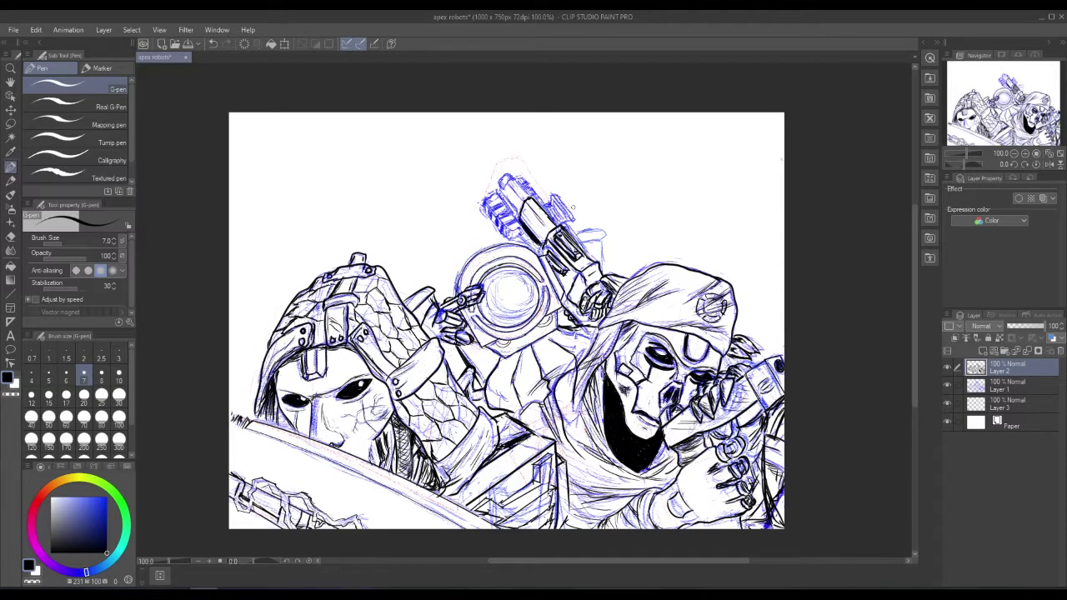
pyautogui.moveTo(577, 241)
pyautogui.mouseDown()
pyautogui.moveTo(606, 229)
pyautogui.moveTo(574, 235)
pyautogui.moveTo(603, 271)
pyautogui.mouseUp()
pyautogui.moveTo(553, 195)
pyautogui.mouseDown()
pyautogui.moveTo(574, 220)
pyautogui.moveTo(548, 210)
pyautogui.moveTo(570, 221)
pyautogui.moveTo(558, 220)
pyautogui.mouseUp()
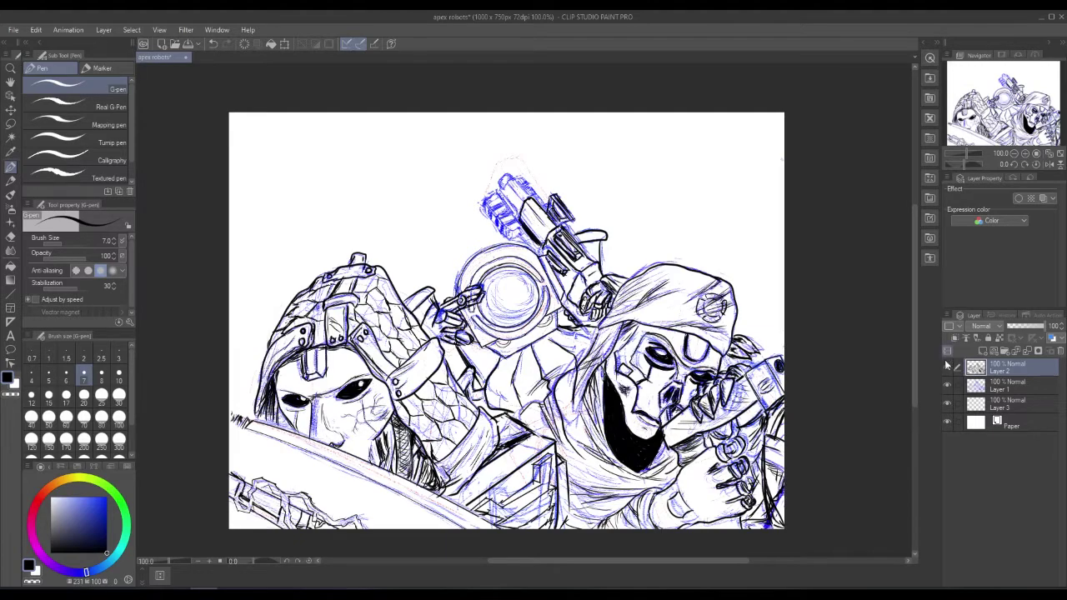
# - Hide Layer 1 and rework the small ink lines on the gun's sight block, undoing the unwanted strokes
pyautogui.click(946, 385)
pyautogui.moveTo(549, 209); pyautogui.dragTo(559, 221)
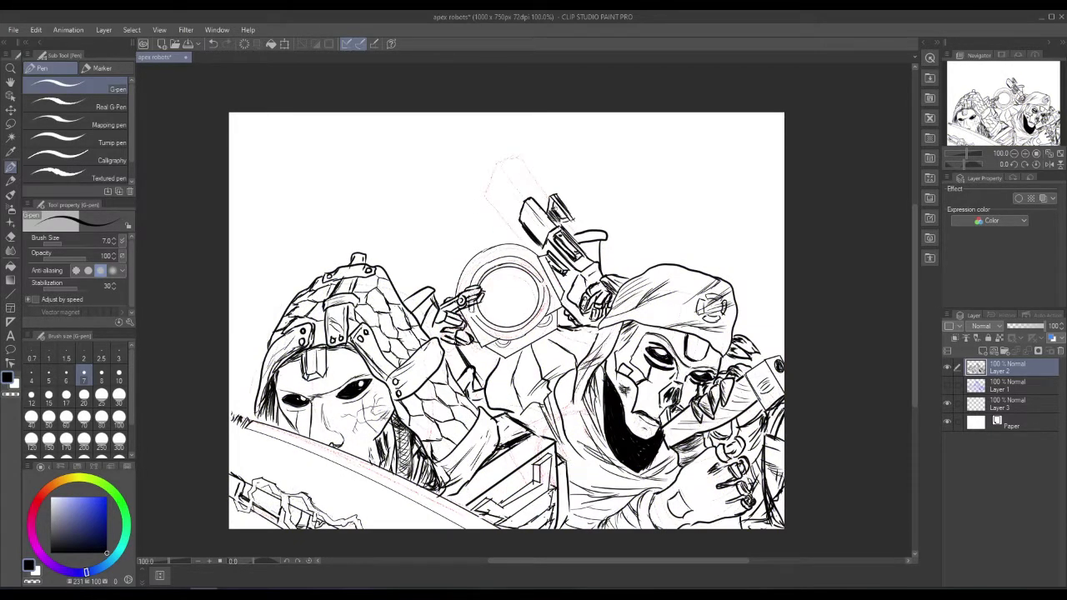
pyautogui.moveTo(559, 194); pyautogui.dragTo(573, 218)
pyautogui.hotkey('ctrl', 'z')
pyautogui.hotkey('ctrl', 'z')
pyautogui.hotkey('ctrl', 'z')
pyautogui.moveTo(556, 227)
pyautogui.mouseDown()
pyautogui.moveTo(566, 223)
pyautogui.moveTo(559, 232)
pyautogui.mouseUp()
pyautogui.hotkey('alt', 'Tab')
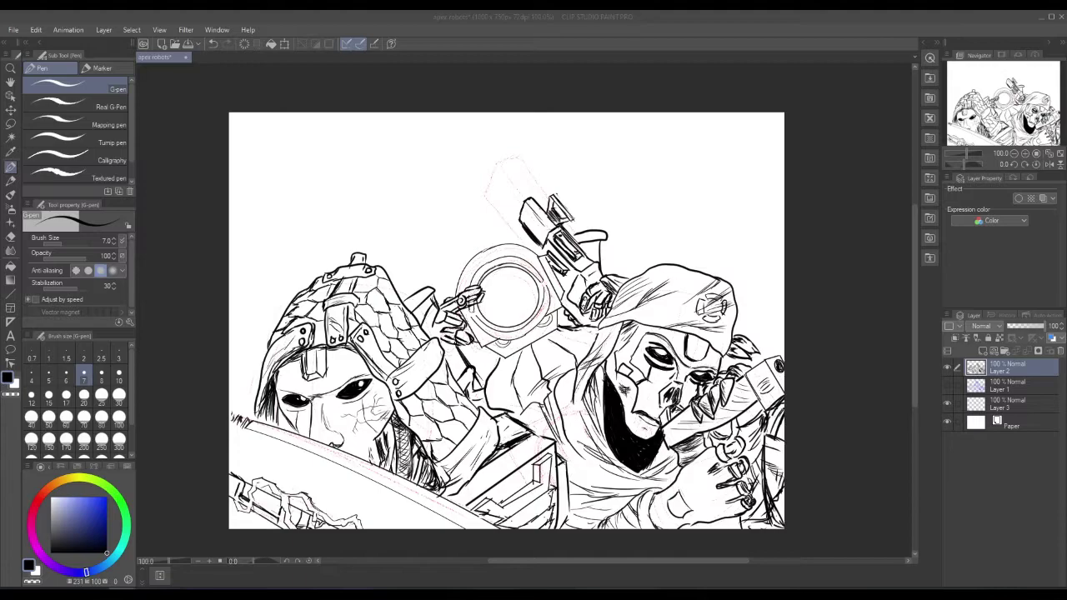
# - Ink extra curved lines along the lower and gun-side inner rim of the lens
pyautogui.click(488, 255)
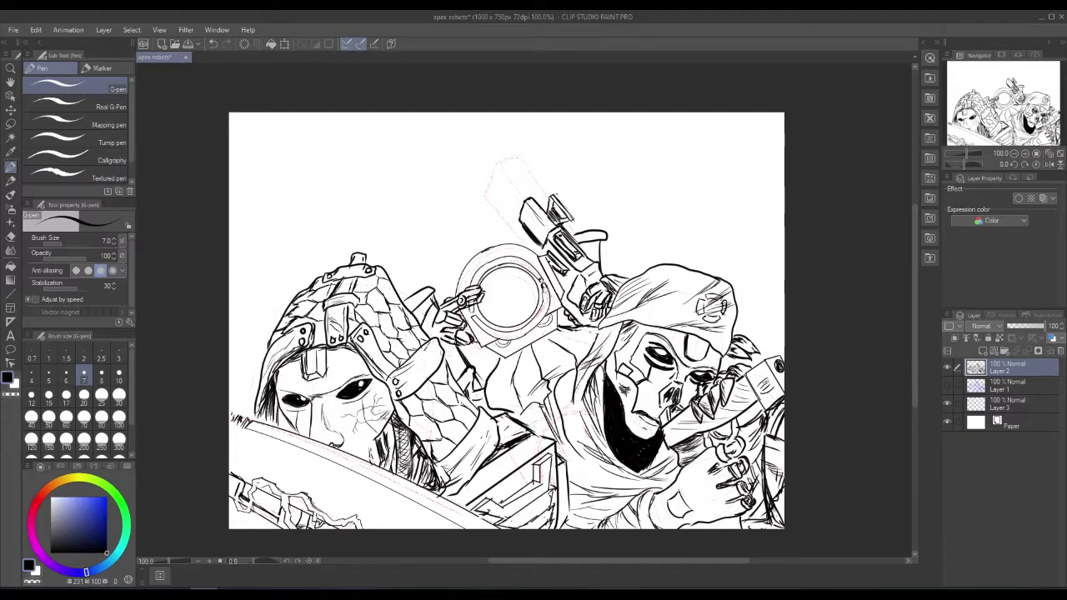
pyautogui.moveTo(496, 339); pyautogui.dragTo(532, 331)
pyautogui.moveTo(541, 285)
pyautogui.mouseDown()
pyautogui.moveTo(536, 316)
pyautogui.moveTo(540, 285)
pyautogui.moveTo(544, 306)
pyautogui.moveTo(523, 331)
pyautogui.mouseUp()
pyautogui.hotkey('ctrl', 'z')
pyautogui.moveTo(541, 286)
pyautogui.mouseDown()
pyautogui.moveTo(546, 298)
pyautogui.moveTo(522, 331)
pyautogui.mouseUp()
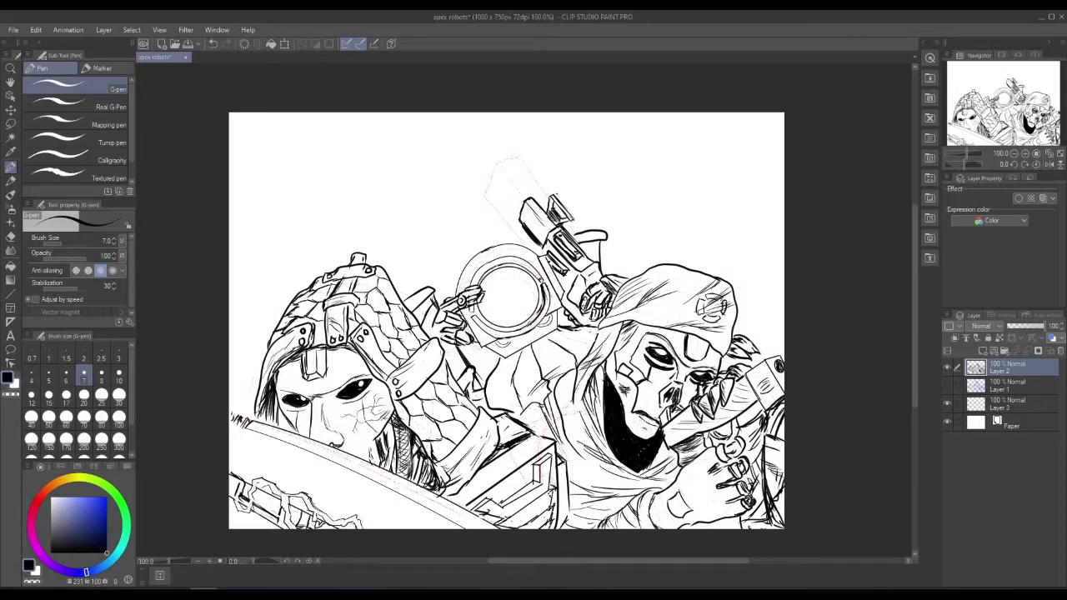
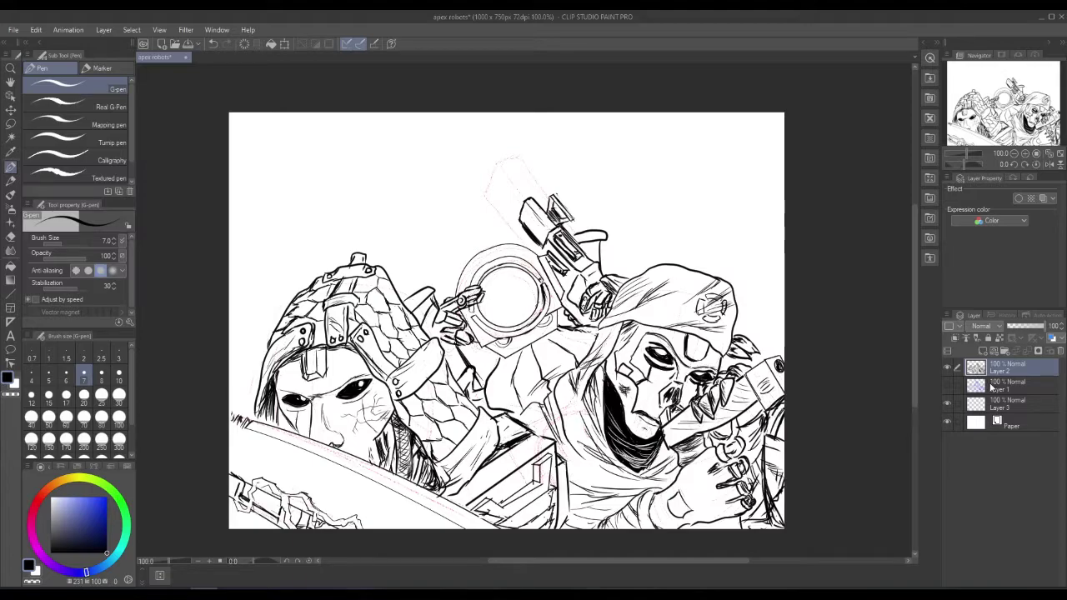
# - Select and show Layer 1, and ink the gun's muzzle and ribbed barrel end on it with the G-pen
pyautogui.click(1004, 386)
pyautogui.click(947, 385)
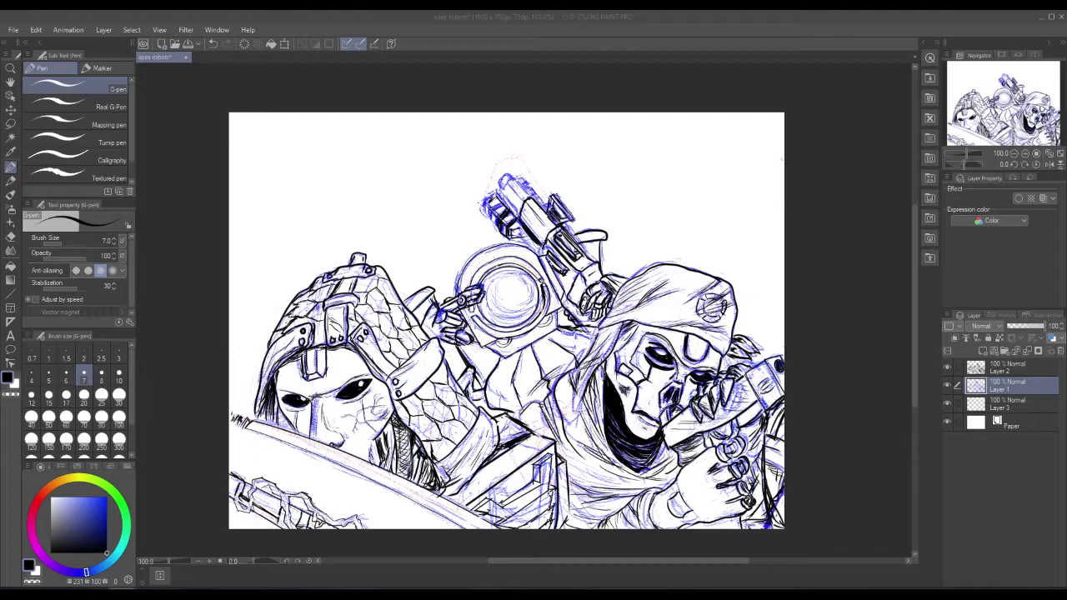
pyautogui.click(506, 216)
pyautogui.moveTo(504, 227)
pyautogui.mouseDown()
pyautogui.moveTo(514, 220)
pyautogui.moveTo(504, 233)
pyautogui.moveTo(503, 205)
pyautogui.moveTo(496, 222)
pyautogui.moveTo(488, 208)
pyautogui.moveTo(510, 178)
pyautogui.moveTo(529, 198)
pyautogui.moveTo(513, 178)
pyautogui.moveTo(506, 196)
pyautogui.moveTo(526, 202)
pyautogui.moveTo(526, 182)
pyautogui.moveTo(541, 204)
pyautogui.mouseUp()
pyautogui.moveTo(531, 193)
pyautogui.mouseDown()
pyautogui.moveTo(539, 203)
pyautogui.moveTo(533, 196)
pyautogui.mouseUp()
pyautogui.moveTo(527, 190)
pyautogui.mouseDown()
pyautogui.moveTo(534, 196)
pyautogui.moveTo(520, 180)
pyautogui.moveTo(543, 203)
pyautogui.moveTo(508, 177)
pyautogui.moveTo(497, 184)
pyautogui.moveTo(505, 206)
pyautogui.moveTo(501, 198)
pyautogui.mouseUp()
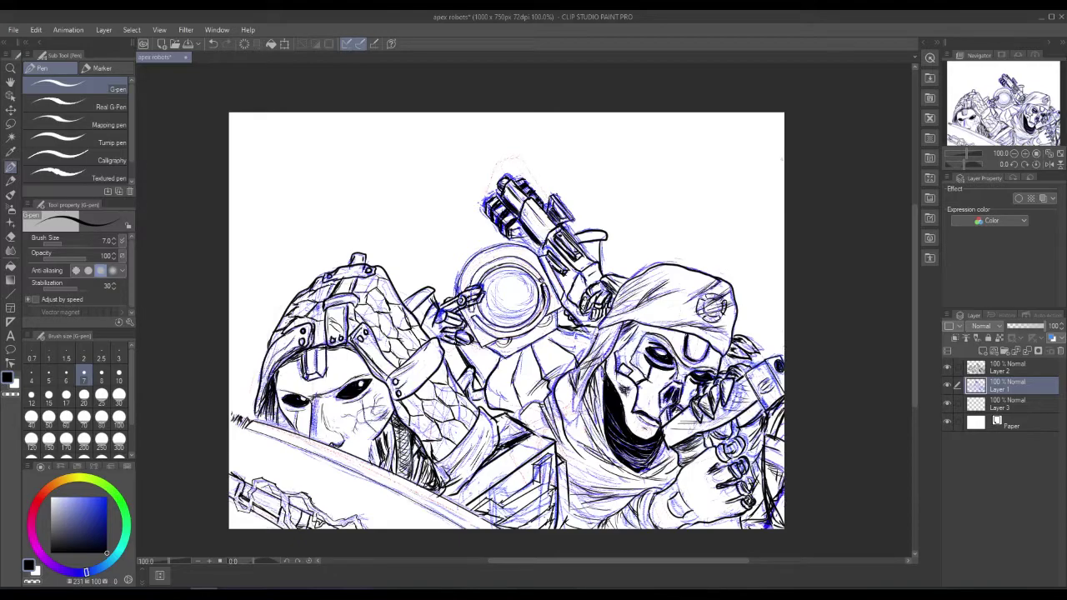
pyautogui.moveTo(530, 247); pyautogui.dragTo(521, 238)
# - Hatch dark circular shading around the inside of the lens, leaving its centre light
pyautogui.moveTo(486, 311)
pyautogui.mouseDown()
pyautogui.moveTo(524, 323)
pyautogui.moveTo(534, 311)
pyautogui.moveTo(498, 317)
pyautogui.moveTo(529, 317)
pyautogui.moveTo(539, 289)
pyautogui.moveTo(533, 305)
pyautogui.moveTo(508, 307)
pyautogui.moveTo(520, 312)
pyautogui.moveTo(506, 302)
pyautogui.moveTo(537, 300)
pyautogui.moveTo(534, 311)
pyautogui.moveTo(491, 300)
pyautogui.moveTo(505, 312)
pyautogui.moveTo(500, 268)
pyautogui.mouseUp()
pyautogui.moveTo(484, 289); pyautogui.dragTo(509, 270)
pyautogui.moveTo(492, 281)
pyautogui.mouseDown()
pyautogui.moveTo(521, 274)
pyautogui.moveTo(530, 303)
pyautogui.moveTo(535, 272)
pyautogui.moveTo(503, 270)
pyautogui.moveTo(540, 272)
pyautogui.moveTo(498, 276)
pyautogui.mouseUp()
pyautogui.moveTo(485, 303); pyautogui.dragTo(492, 278)
pyautogui.moveTo(504, 314); pyautogui.dragTo(487, 287)
# - Thicken the hatching along the lower and hand-side curve of the lens in near-black, undoing the last strokes
pyautogui.keyDown('alt'); pyautogui.click(505, 293); pyautogui.keyUp('alt')
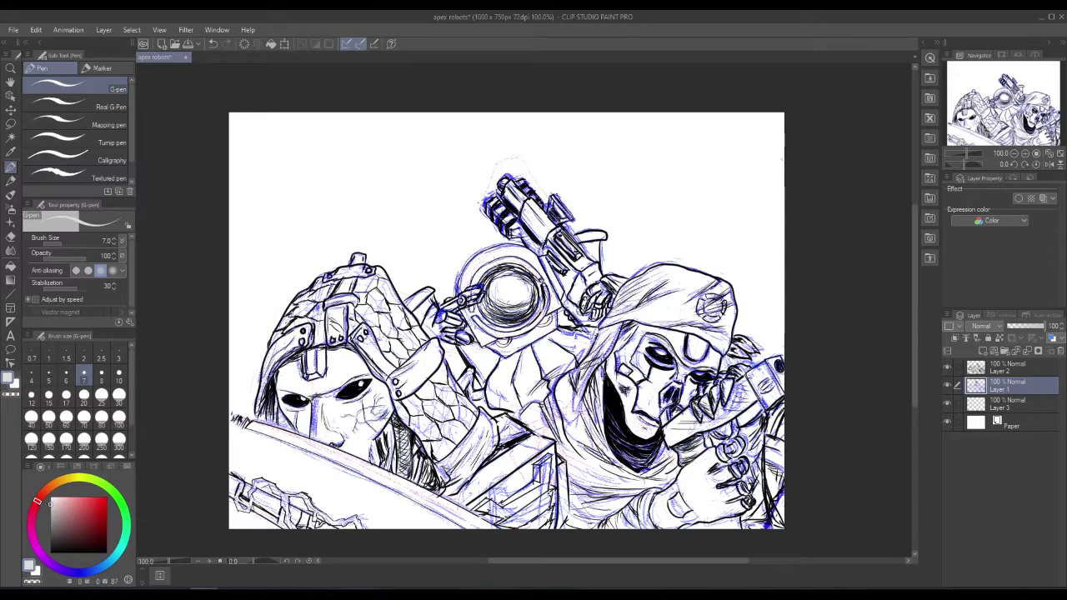
pyautogui.press('x')
pyautogui.moveTo(506, 314); pyautogui.dragTo(529, 308)
pyautogui.moveTo(515, 311); pyautogui.dragTo(528, 303)
pyautogui.moveTo(499, 311)
pyautogui.mouseDown()
pyautogui.moveTo(528, 309)
pyautogui.moveTo(519, 322)
pyautogui.moveTo(536, 292)
pyautogui.moveTo(515, 272)
pyautogui.moveTo(484, 286)
pyautogui.mouseUp()
pyautogui.moveTo(494, 273); pyautogui.dragTo(485, 285)
pyautogui.moveTo(496, 273)
pyautogui.mouseDown()
pyautogui.moveTo(483, 289)
pyautogui.moveTo(516, 268)
pyautogui.mouseUp()
pyautogui.hotkey('ctrl', 'z')
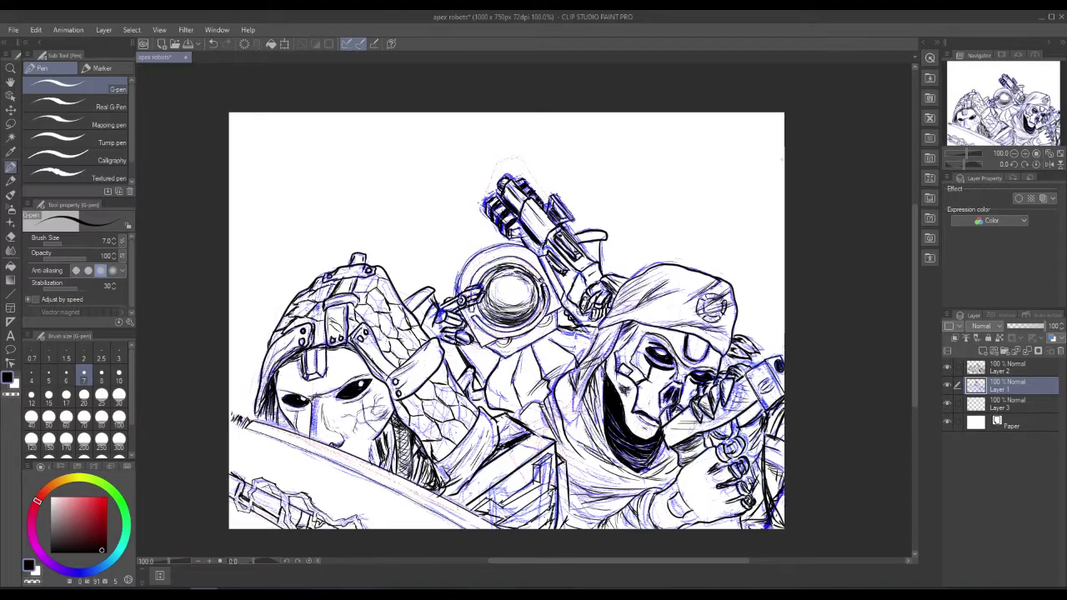
pyautogui.hotkey('ctrl', 'z')
# - Build up the dark hatching along the upper and gun-side curve of the lens
pyautogui.moveTo(481, 288); pyautogui.dragTo(491, 274)
pyautogui.moveTo(485, 288); pyautogui.dragTo(496, 268)
pyautogui.moveTo(489, 278)
pyautogui.mouseDown()
pyautogui.moveTo(500, 268)
pyautogui.moveTo(534, 274)
pyautogui.mouseUp()
pyautogui.moveTo(535, 292)
pyautogui.mouseDown()
pyautogui.moveTo(545, 280)
pyautogui.moveTo(533, 276)
pyautogui.mouseUp()
pyautogui.moveTo(512, 276); pyautogui.dragTo(525, 270)
pyautogui.moveTo(498, 275)
pyautogui.mouseDown()
pyautogui.moveTo(522, 267)
pyautogui.moveTo(533, 288)
pyautogui.mouseUp()
pyautogui.moveTo(530, 285); pyautogui.dragTo(539, 296)
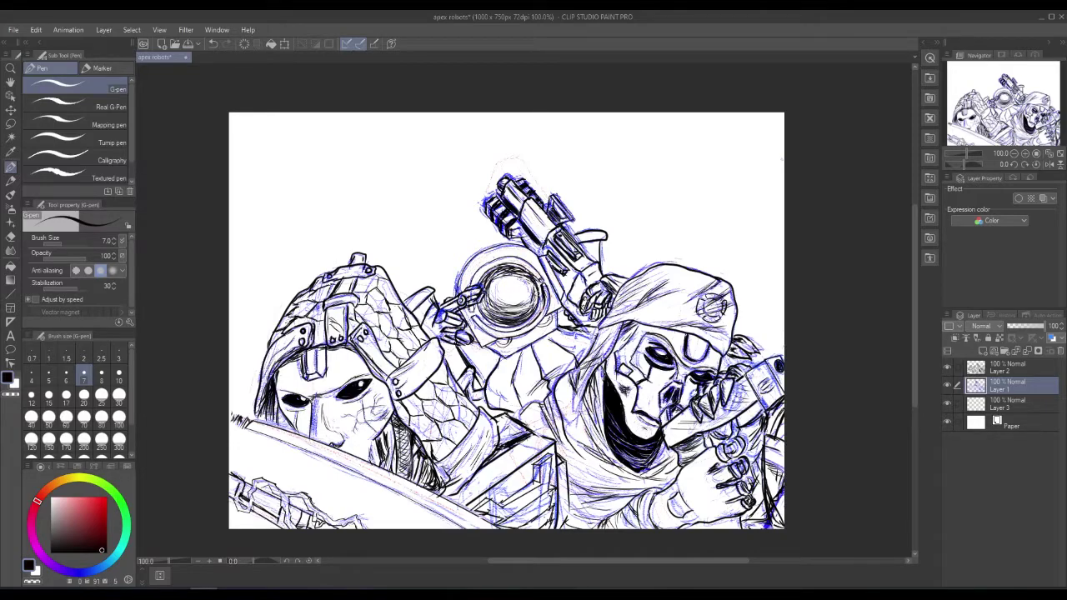
# - Toggle the visibility of Layer 1 to check which layer holds the new gun and lens ink
pyautogui.click(946, 386)
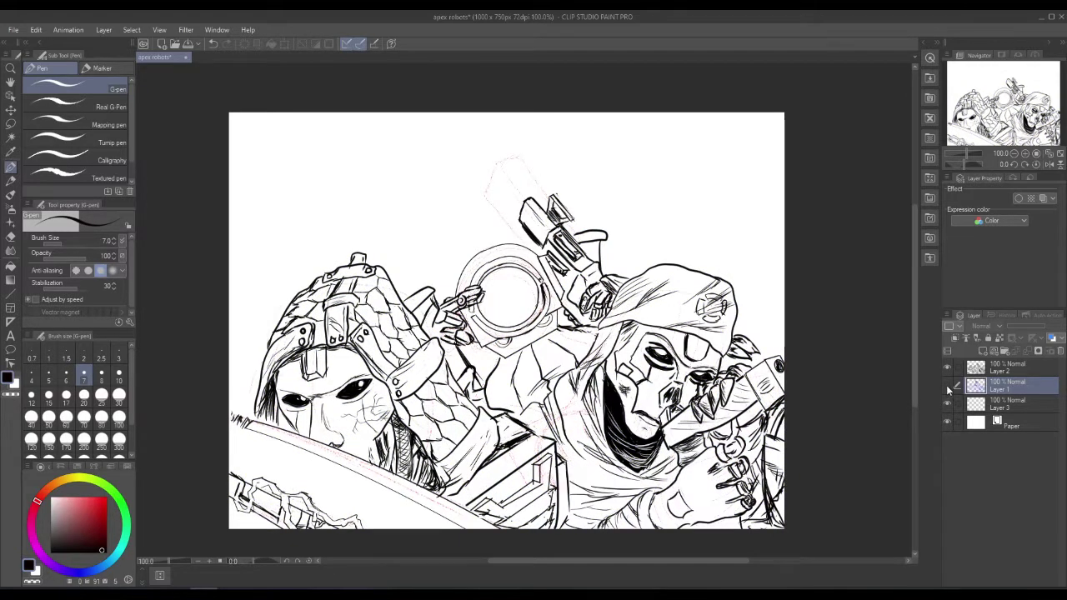
pyautogui.click(947, 385)
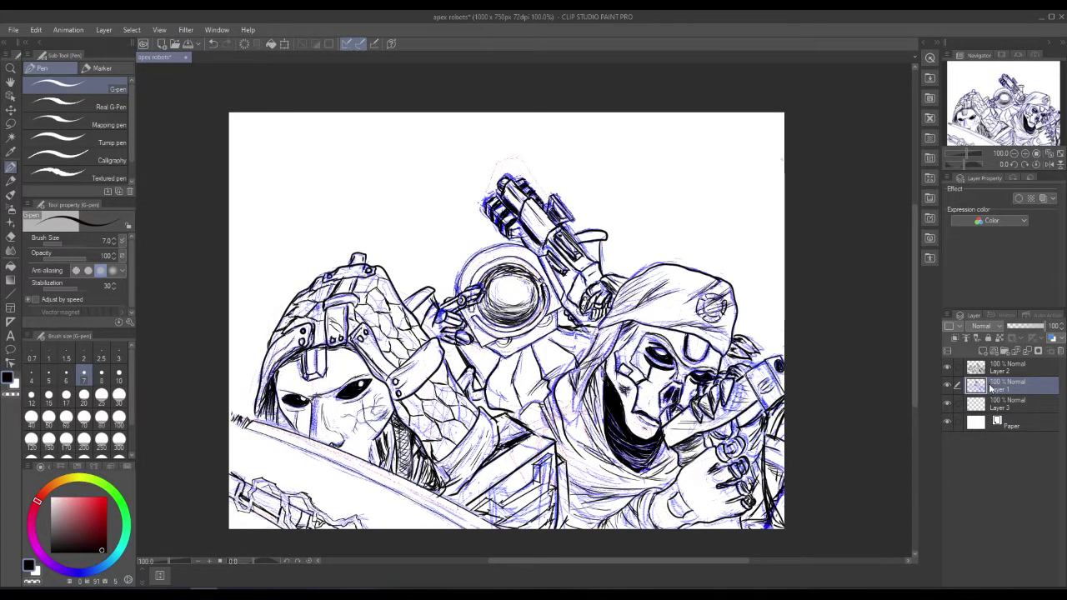
pyautogui.click(950, 387)
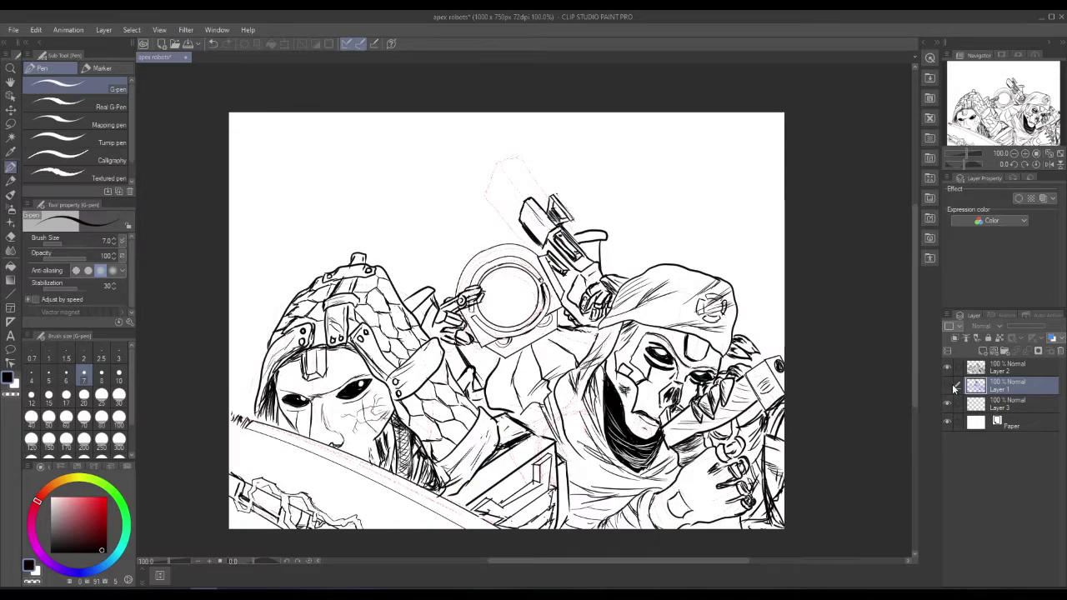
pyautogui.click(950, 387)
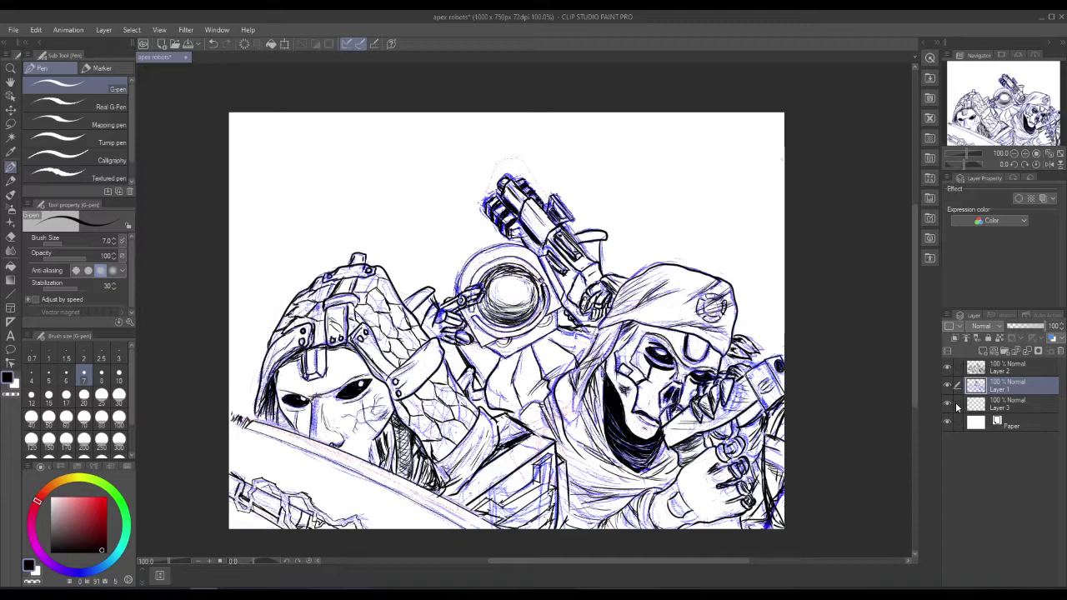
pyautogui.click(950, 386)
pyautogui.click(950, 390)
pyautogui.click(952, 392)
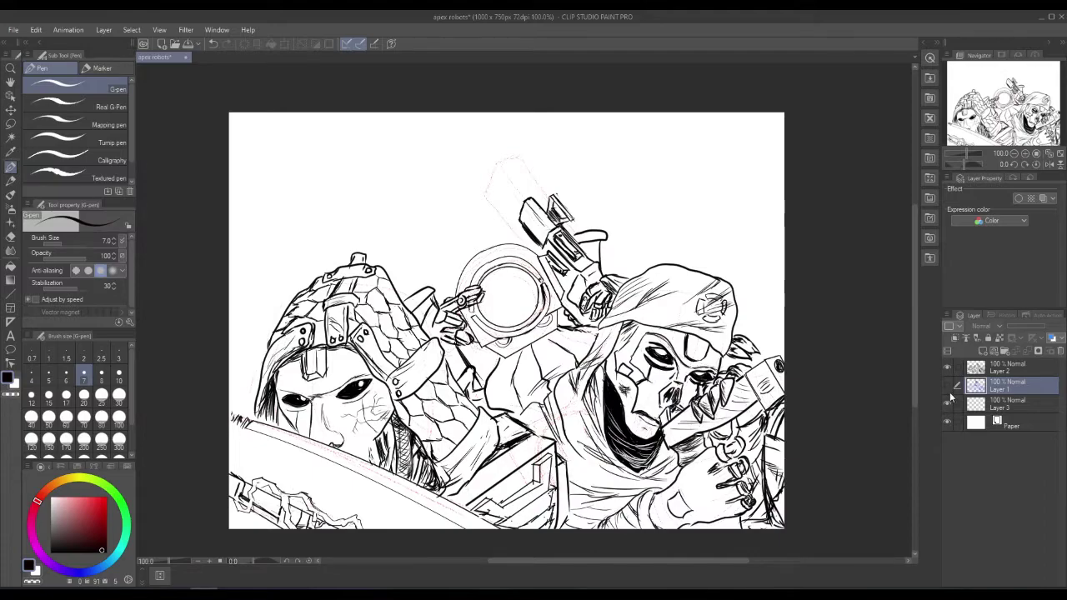
pyautogui.click(949, 386)
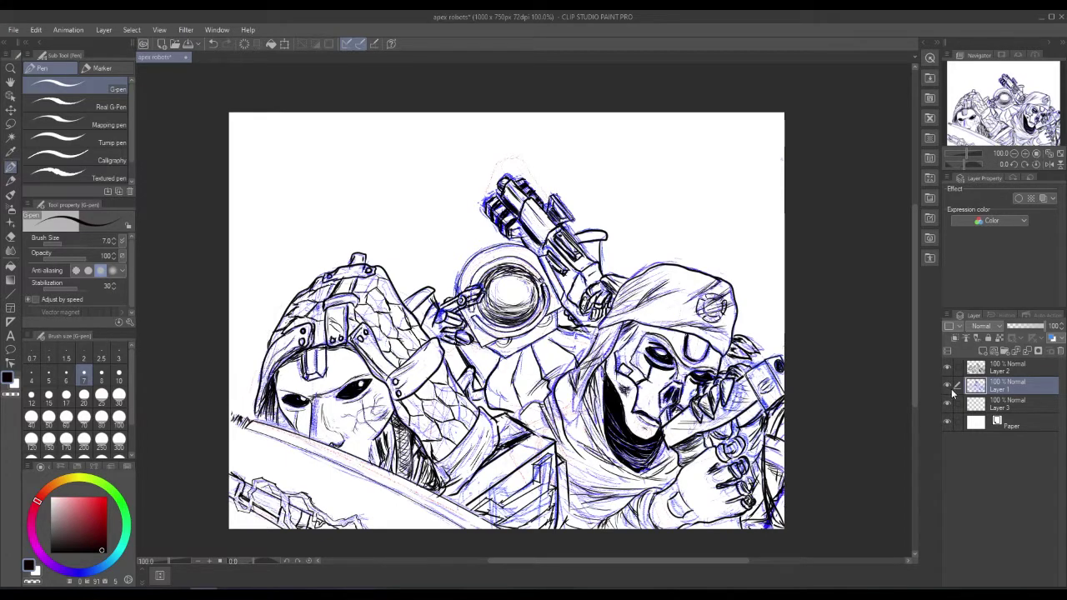
pyautogui.click(951, 389)
pyautogui.click(949, 387)
# - Lasso the shaded lens on Layer 1, copy it to a new layer, deselect, and merge the copy with Layer 2
pyautogui.press('m')
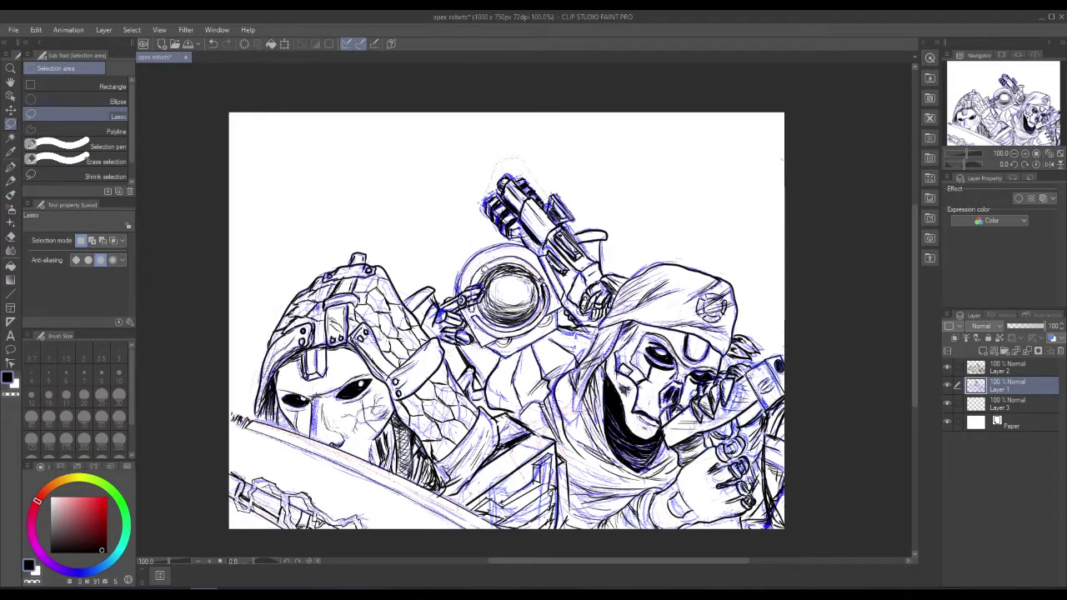
pyautogui.moveTo(478, 294)
pyautogui.mouseDown()
pyautogui.moveTo(496, 324)
pyautogui.moveTo(535, 316)
pyautogui.moveTo(542, 277)
pyautogui.moveTo(510, 255)
pyautogui.moveTo(477, 287)
pyautogui.mouseUp()
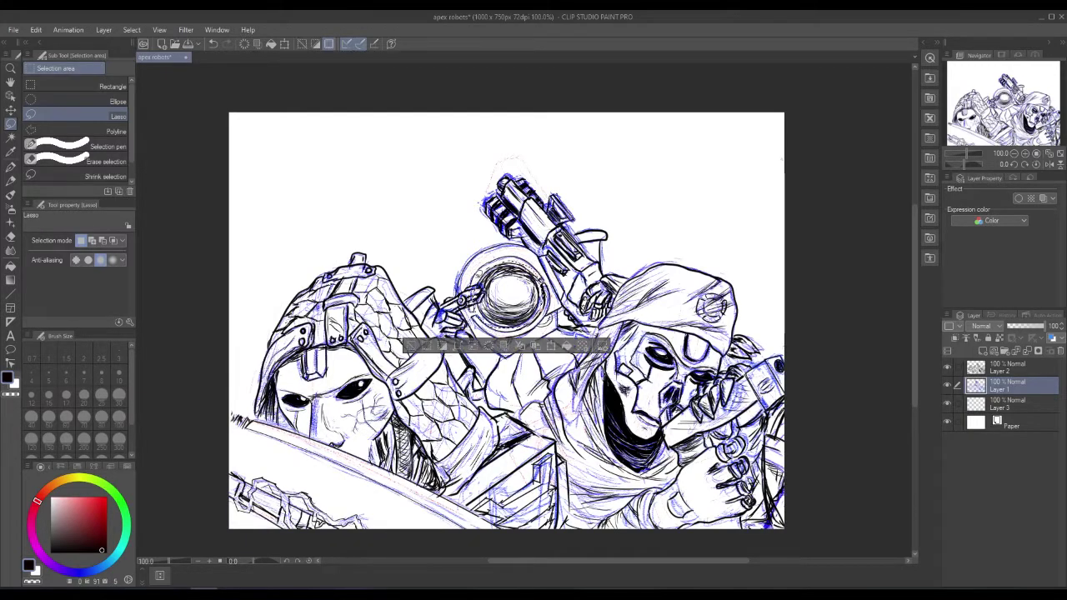
pyautogui.click(522, 352)
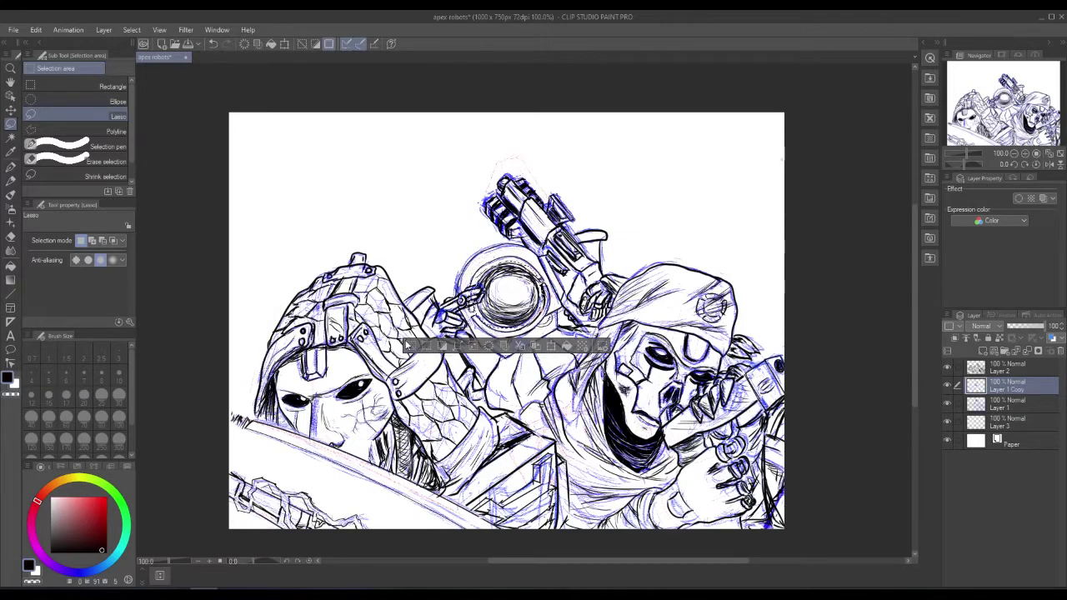
pyautogui.click(410, 347)
pyautogui.click(957, 368)
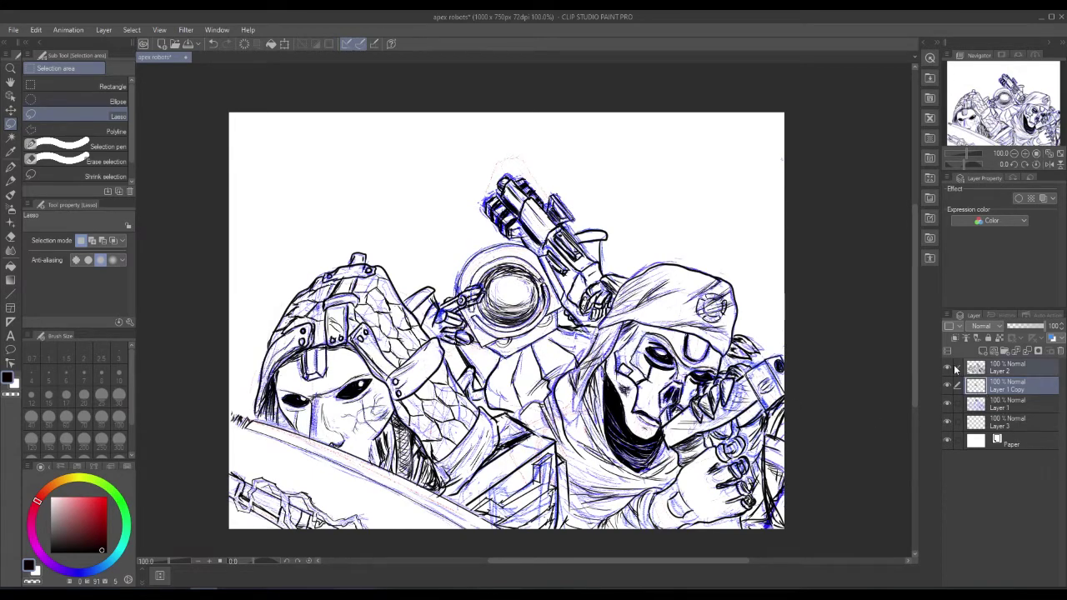
pyautogui.rightClick(998, 368)
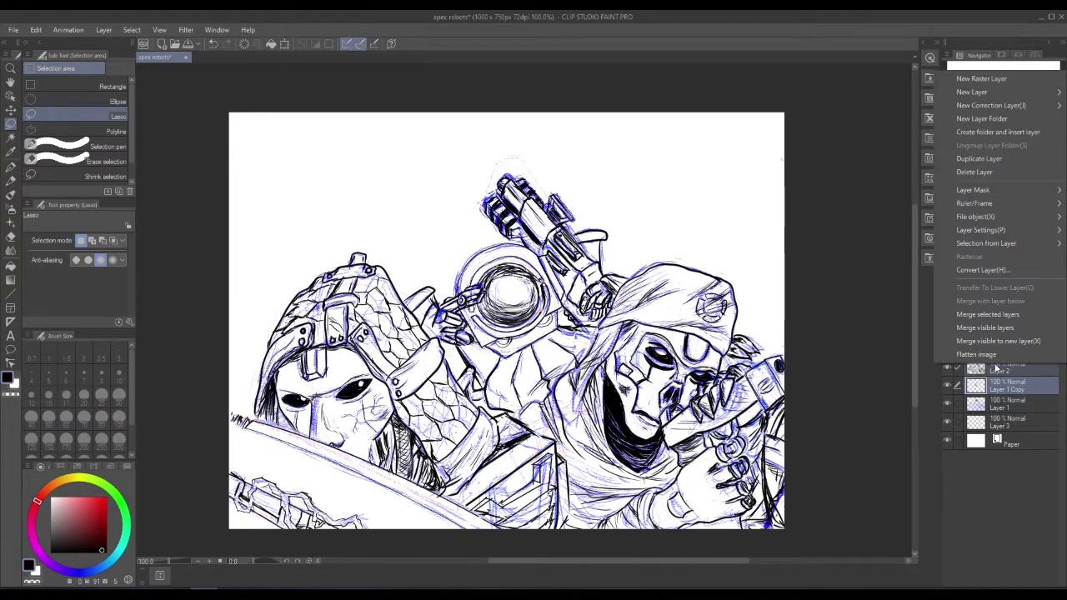
pyautogui.click(987, 314)
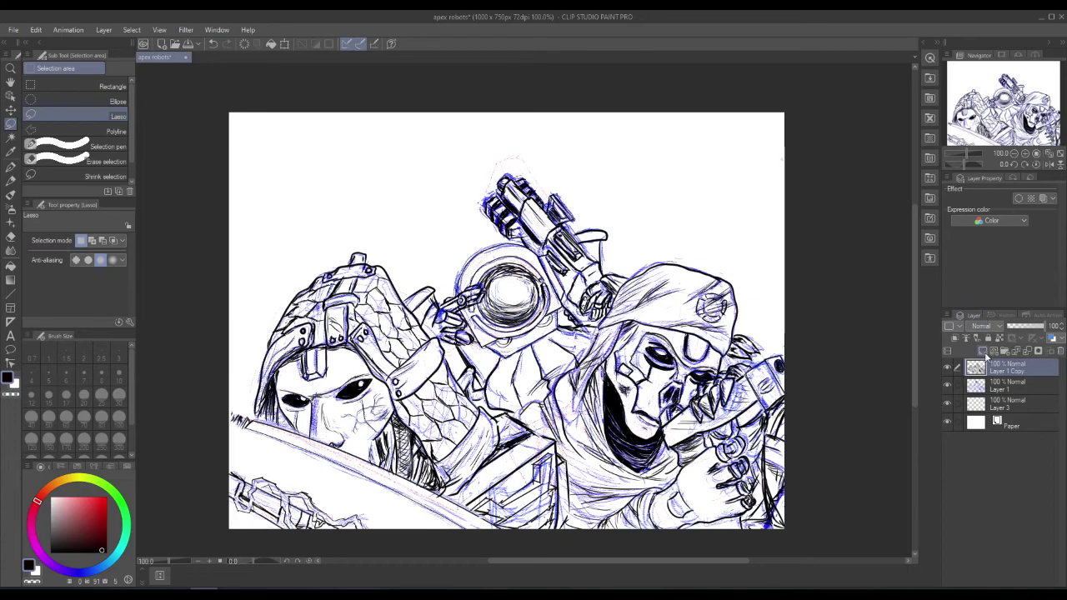
# - Check the merged lens shading with Layer 1 hidden, and clear the selection made inside the lens
pyautogui.click(947, 383)
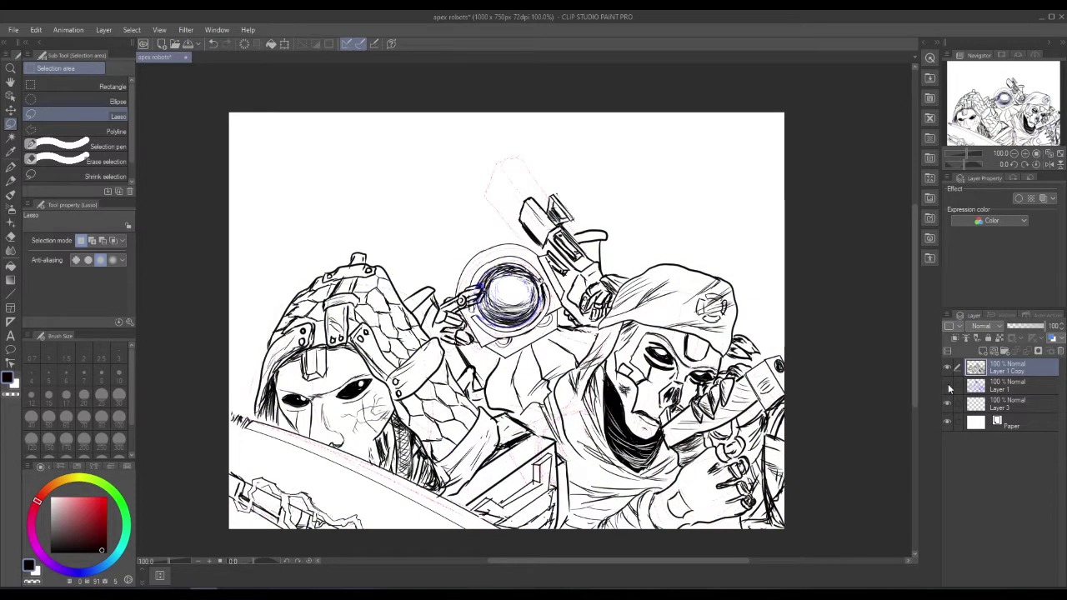
pyautogui.click(948, 384)
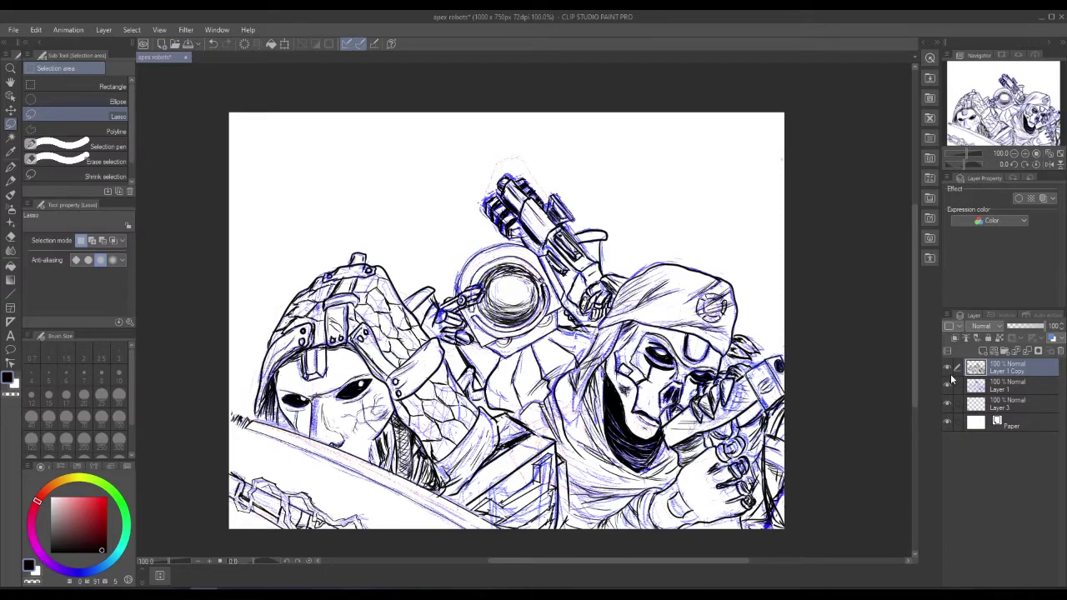
pyautogui.click(947, 384)
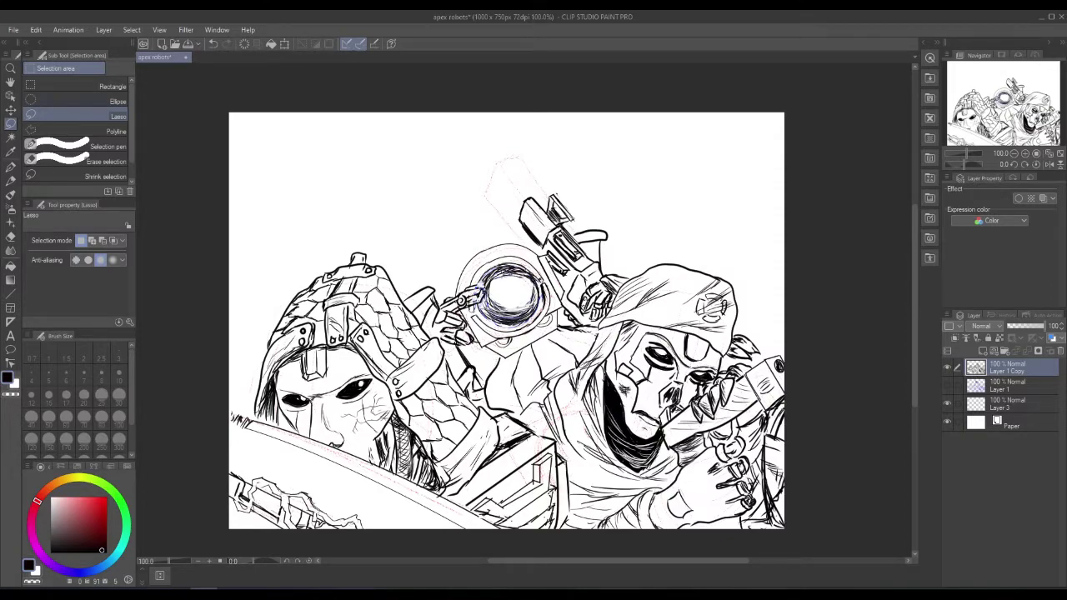
pyautogui.moveTo(505, 317)
pyautogui.mouseDown()
pyautogui.moveTo(493, 314)
pyautogui.moveTo(505, 312)
pyautogui.mouseUp()
pyautogui.hotkey('ctrl', 'd')
# - Return to the G-pen, select and show Layer 1, and lower the layer's opacity to 46%
pyautogui.press('p')
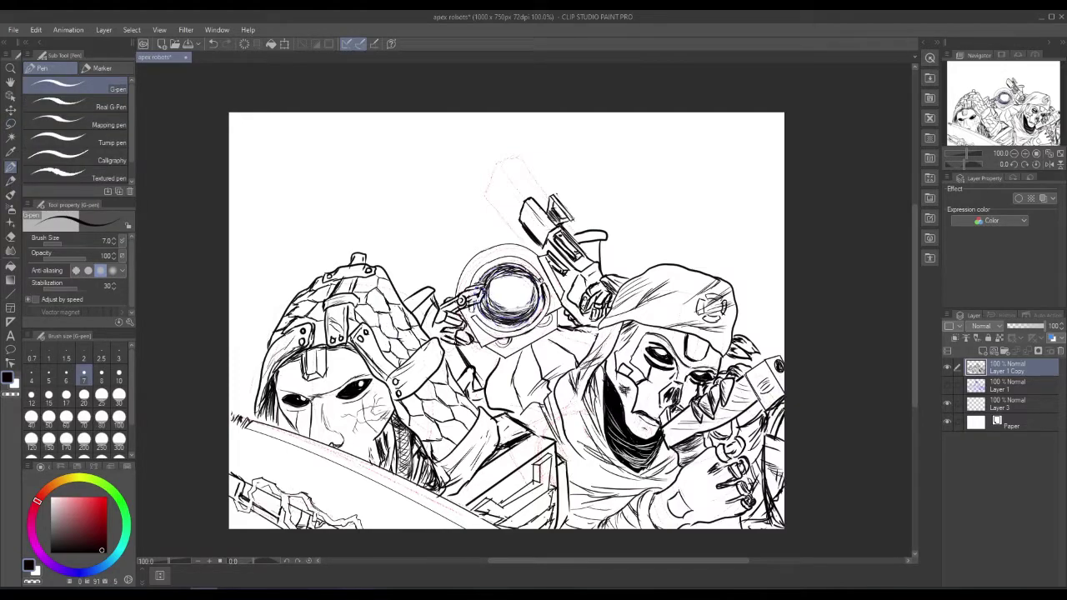
pyautogui.click(1000, 388)
pyautogui.click(947, 385)
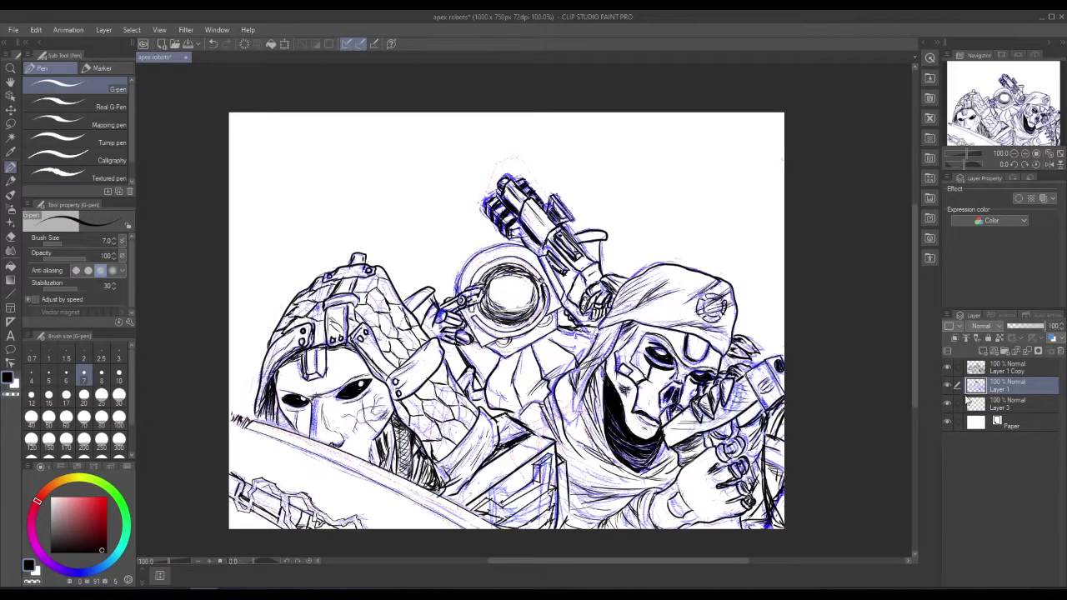
pyautogui.click(1024, 325)
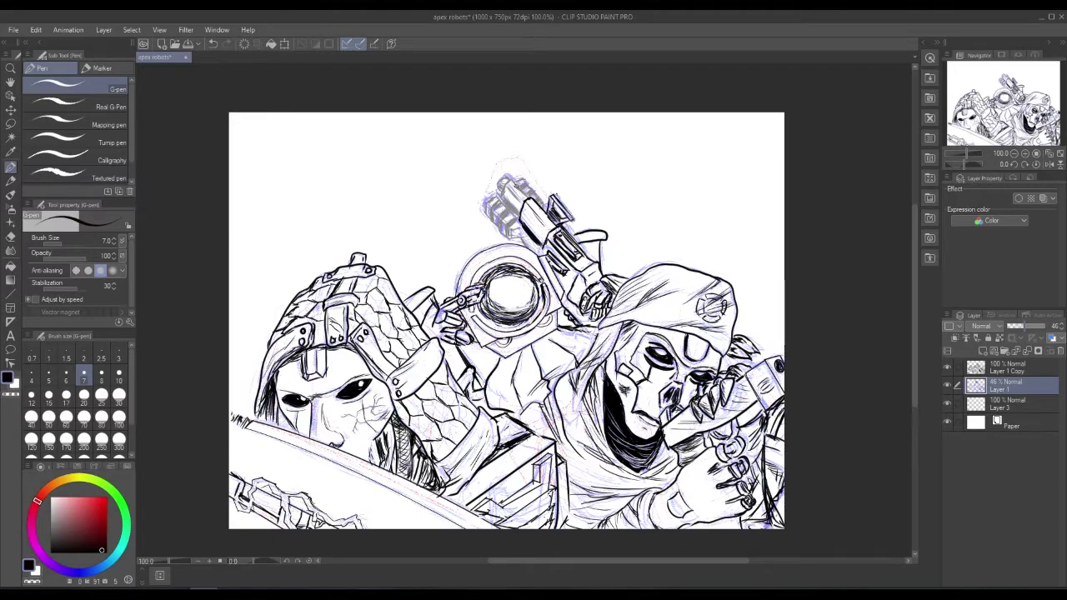
# - On the Layer 1 Copy layer, darken the lens shading and ink the gun's muzzle and striped barrel in black
pyautogui.click(1004, 369)
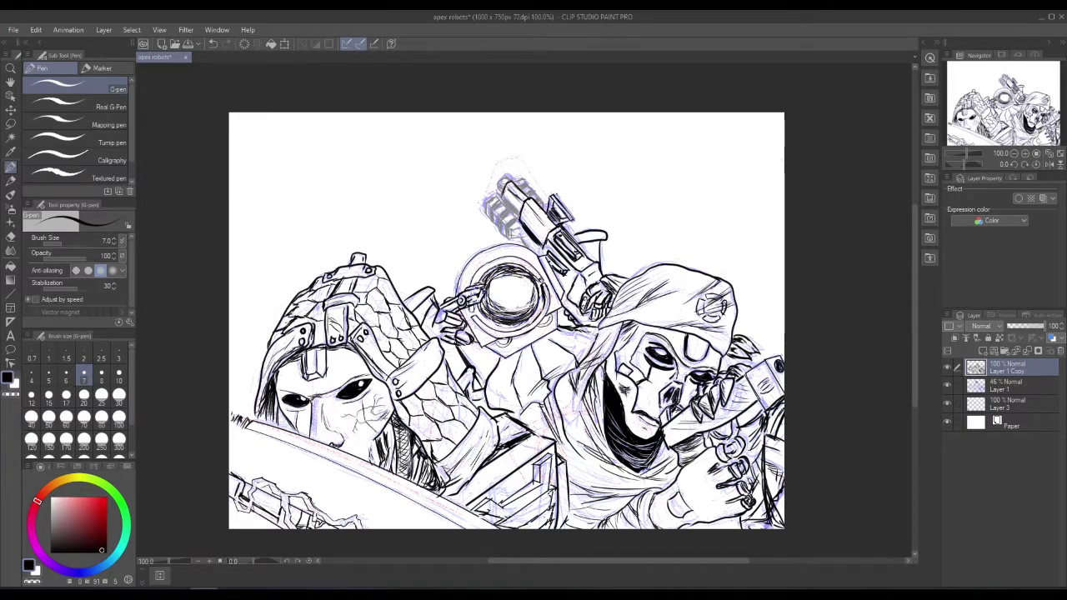
pyautogui.moveTo(485, 318)
pyautogui.mouseDown()
pyautogui.moveTo(530, 322)
pyautogui.moveTo(508, 319)
pyautogui.moveTo(529, 313)
pyautogui.moveTo(505, 316)
pyautogui.moveTo(526, 313)
pyautogui.moveTo(538, 293)
pyautogui.moveTo(490, 282)
pyautogui.moveTo(490, 305)
pyautogui.mouseUp()
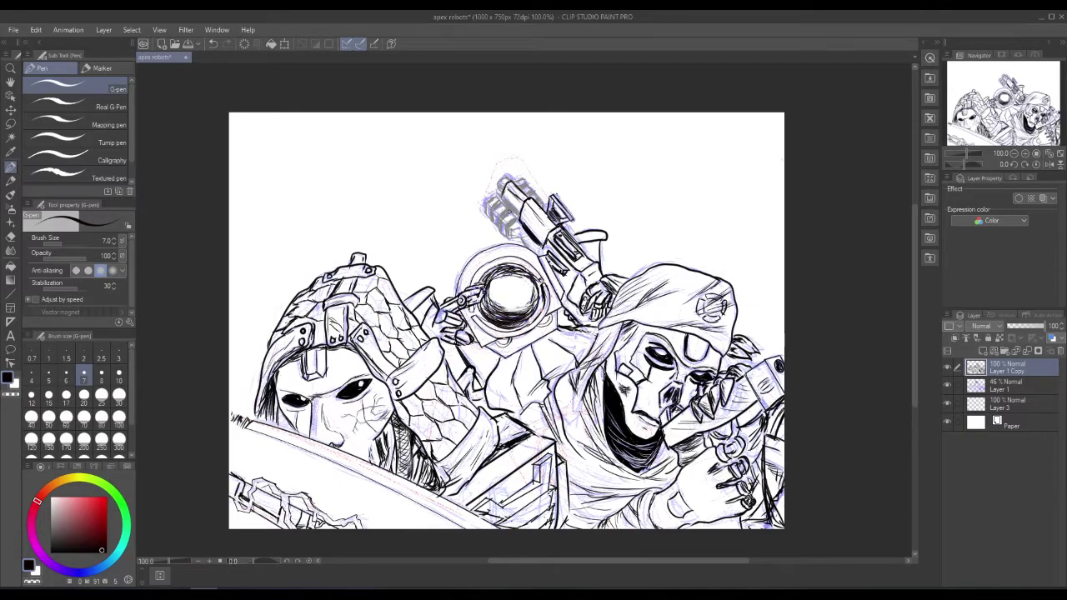
pyautogui.moveTo(503, 198)
pyautogui.mouseDown()
pyautogui.moveTo(525, 223)
pyautogui.moveTo(505, 187)
pyautogui.mouseUp()
pyautogui.moveTo(501, 189)
pyautogui.mouseDown()
pyautogui.moveTo(508, 182)
pyautogui.moveTo(498, 183)
pyautogui.mouseUp()
pyautogui.moveTo(503, 179)
pyautogui.mouseDown()
pyautogui.moveTo(501, 197)
pyautogui.moveTo(498, 186)
pyautogui.moveTo(521, 184)
pyautogui.moveTo(540, 205)
pyautogui.moveTo(518, 190)
pyautogui.moveTo(524, 196)
pyautogui.moveTo(495, 197)
pyautogui.moveTo(487, 218)
pyautogui.moveTo(509, 236)
pyautogui.moveTo(523, 234)
pyautogui.moveTo(509, 233)
pyautogui.moveTo(515, 226)
pyautogui.mouseUp()
pyautogui.moveTo(508, 221)
pyautogui.mouseDown()
pyautogui.moveTo(516, 229)
pyautogui.moveTo(518, 215)
pyautogui.moveTo(502, 229)
pyautogui.moveTo(511, 208)
pyautogui.moveTo(494, 223)
pyautogui.moveTo(504, 197)
pyautogui.moveTo(506, 209)
pyautogui.mouseUp()
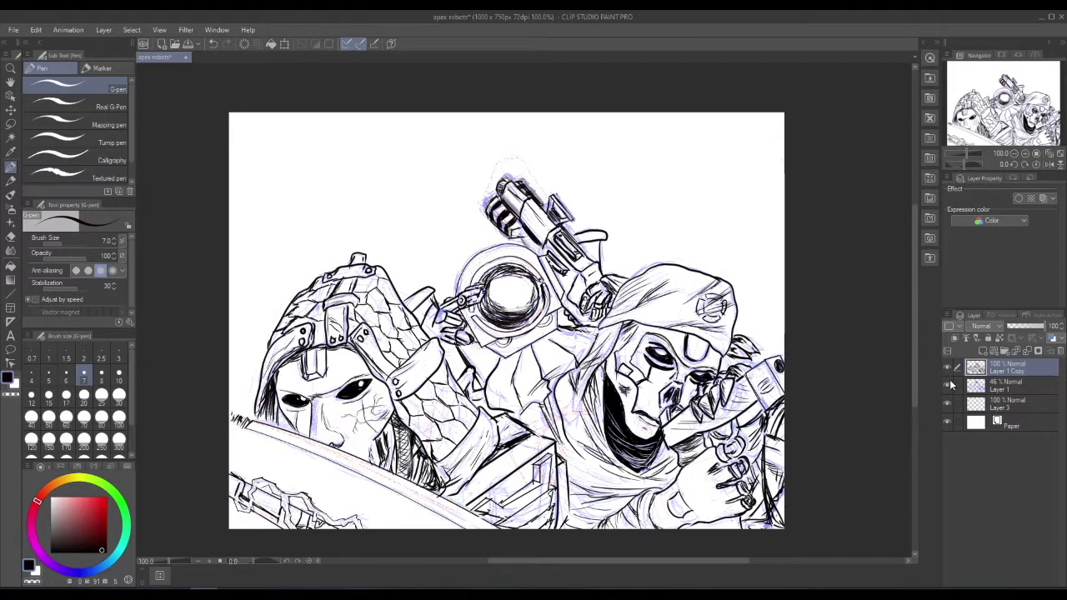
# - Check the ink without Layer 1, and add black strokes along the underside of the middle robot's gun
pyautogui.click(948, 385)
pyautogui.click(948, 387)
pyautogui.moveTo(522, 238); pyautogui.dragTo(537, 251)
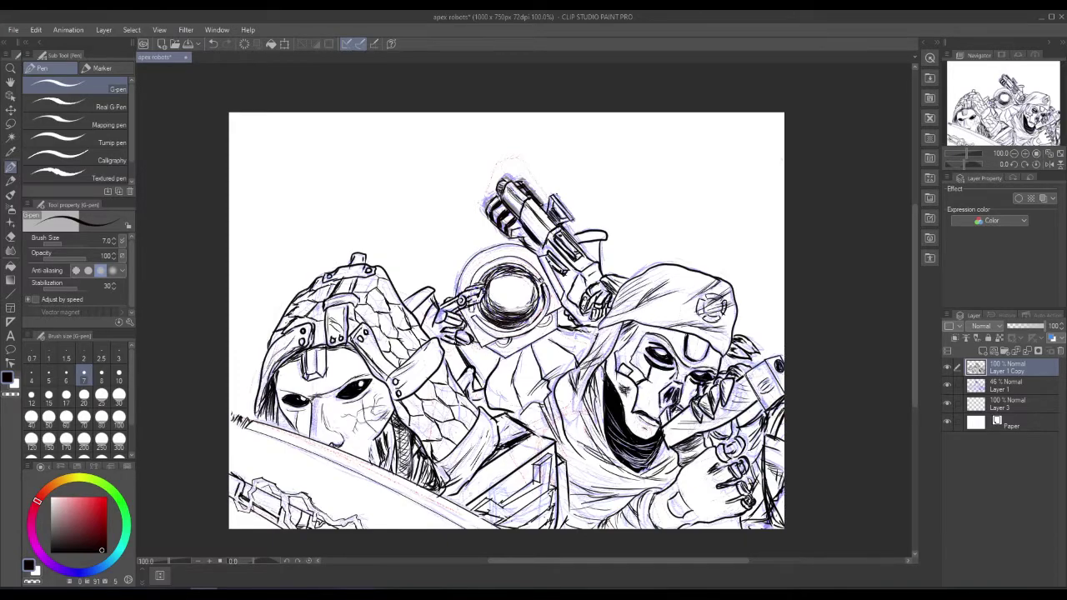
# - Hide Layer 1, thicken the shading around the lens's lower and outer rim, and show the layer again
pyautogui.click(947, 385)
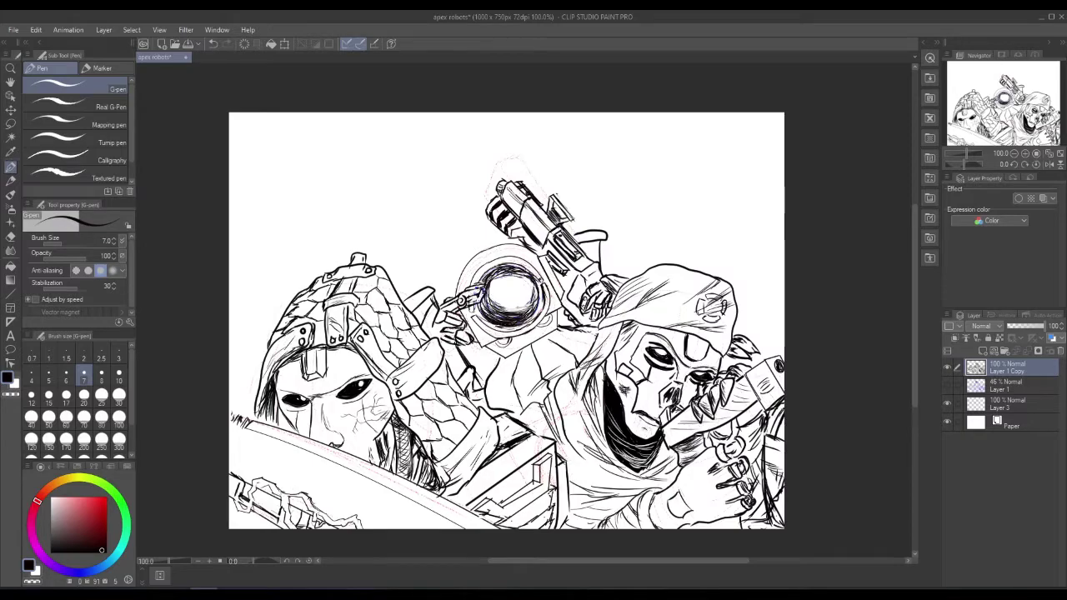
pyautogui.moveTo(505, 312); pyautogui.dragTo(524, 315)
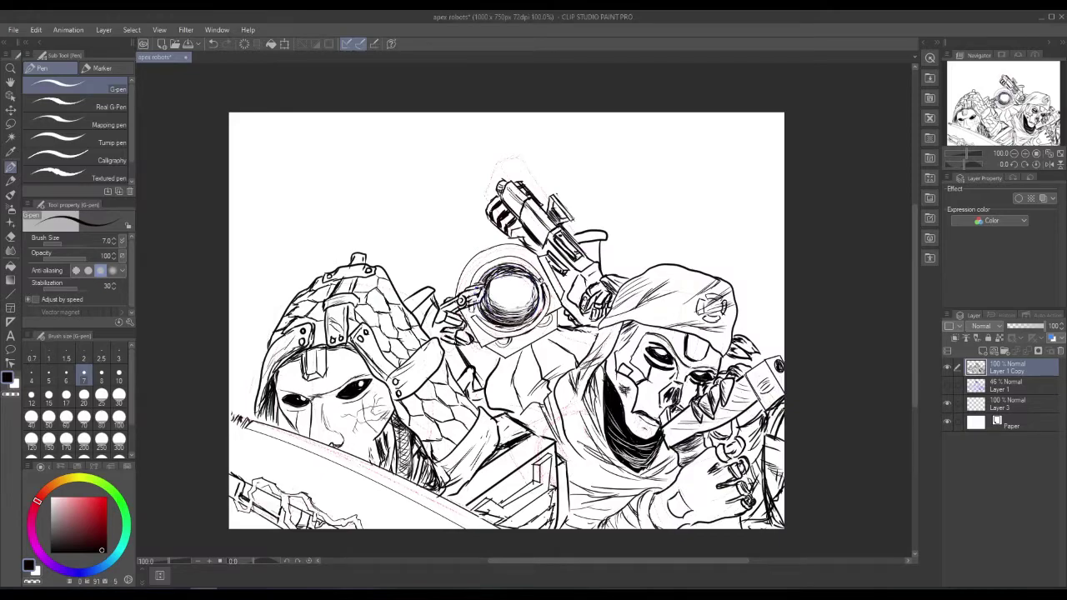
pyautogui.moveTo(494, 322)
pyautogui.mouseDown()
pyautogui.moveTo(525, 326)
pyautogui.moveTo(542, 295)
pyautogui.moveTo(488, 277)
pyautogui.moveTo(481, 286)
pyautogui.mouseUp()
pyautogui.click(948, 387)
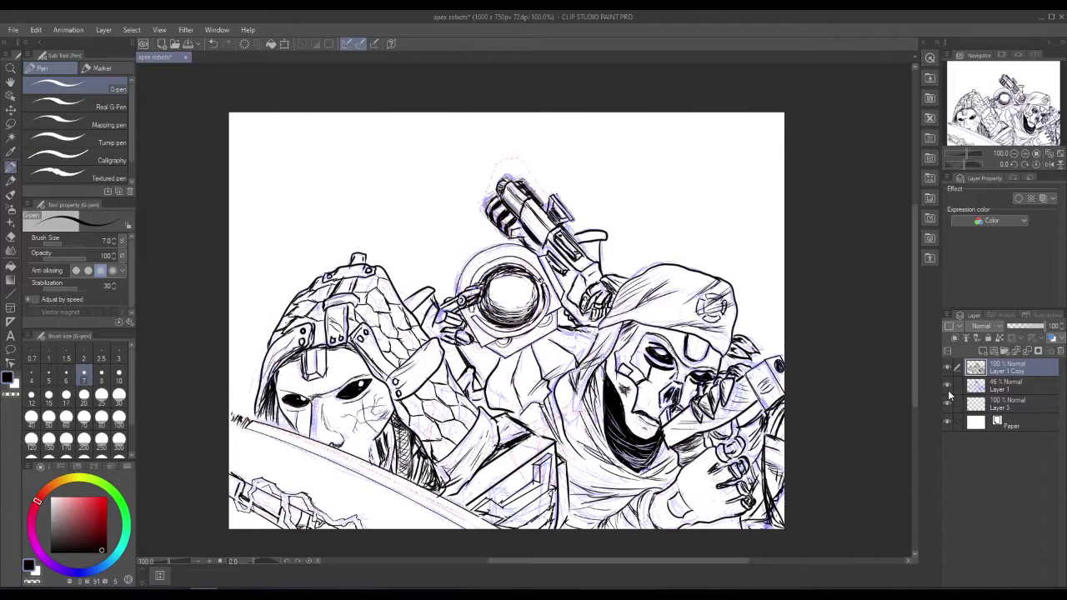
# - Hide Layer 1 and shade the fingers of the middle robot's hand beside the lens
pyautogui.click(948, 388)
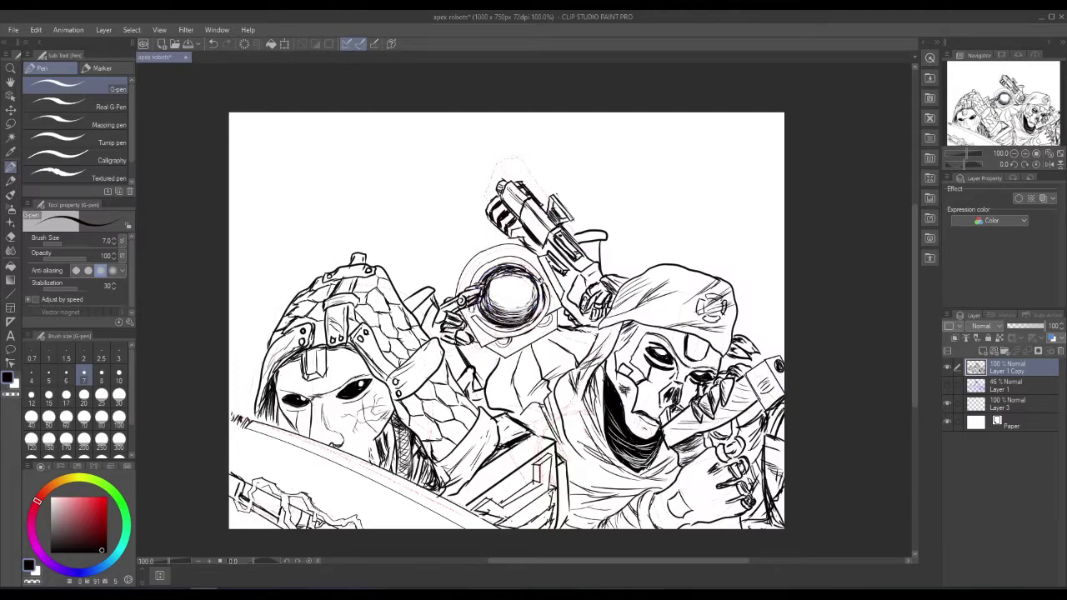
pyautogui.moveTo(451, 333); pyautogui.dragTo(458, 340)
pyautogui.moveTo(442, 340); pyautogui.dragTo(438, 321)
pyautogui.moveTo(447, 338); pyautogui.dragTo(458, 344)
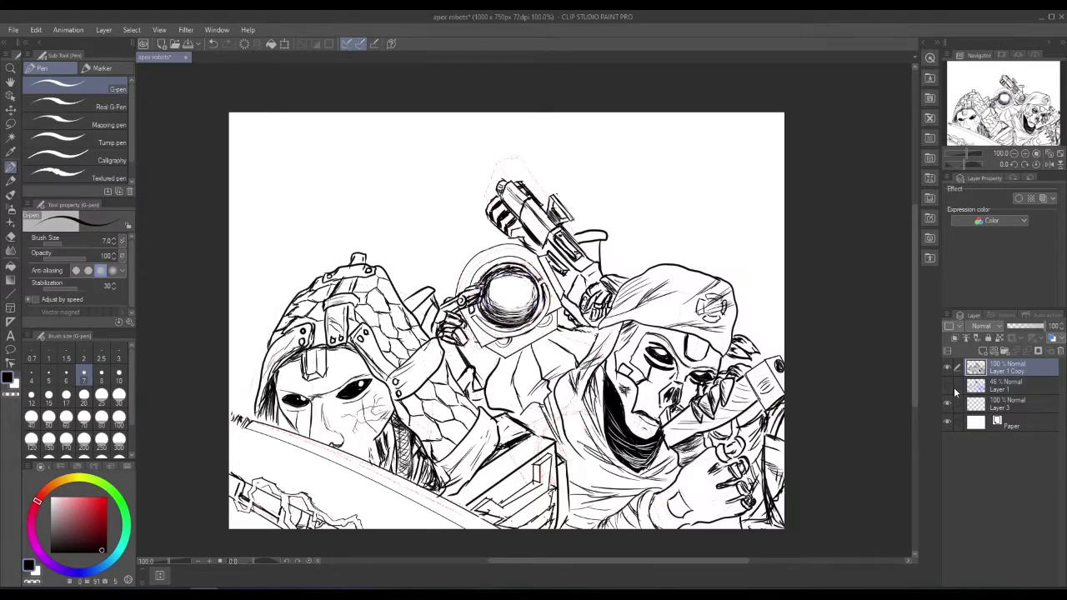
# - Restore Layer 1 to 100% opacity, hide it, and make Layer 1 Copy the active layer
pyautogui.click(948, 386)
pyautogui.click(1014, 386)
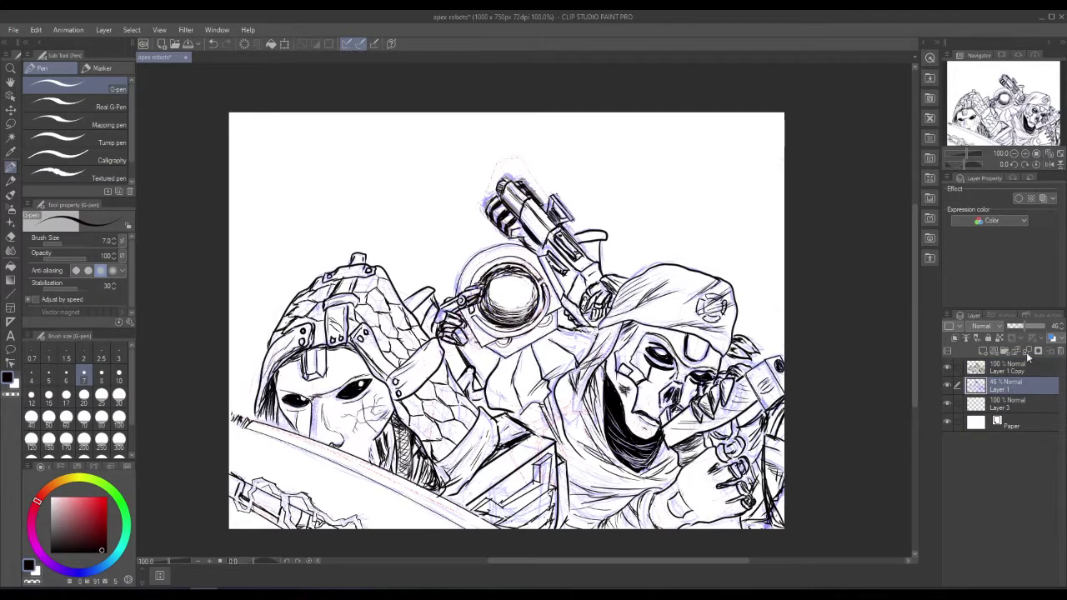
pyautogui.moveTo(1027, 332); pyautogui.dragTo(1049, 332)
pyautogui.click(1020, 371)
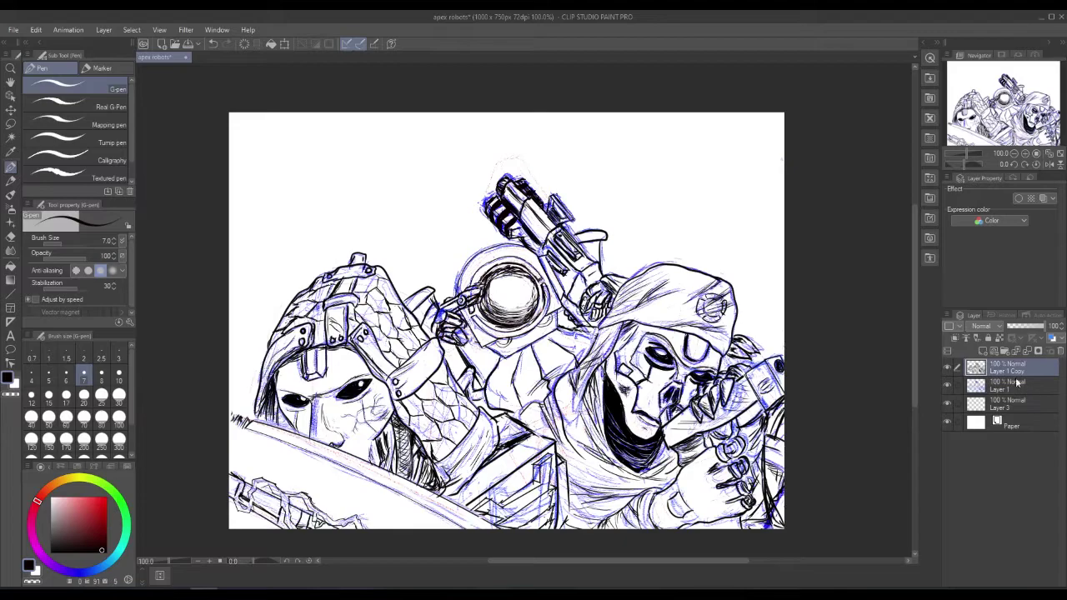
pyautogui.click(947, 386)
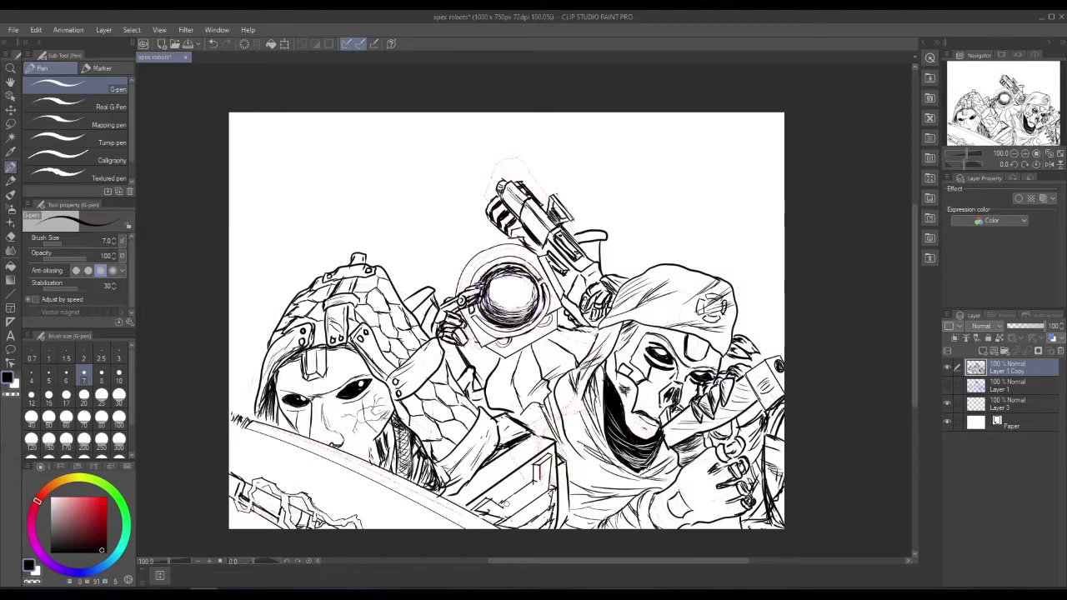
# - Try adding straight lines to the crate and the lens's upper rim at brush size 3
pyautogui.press('u')
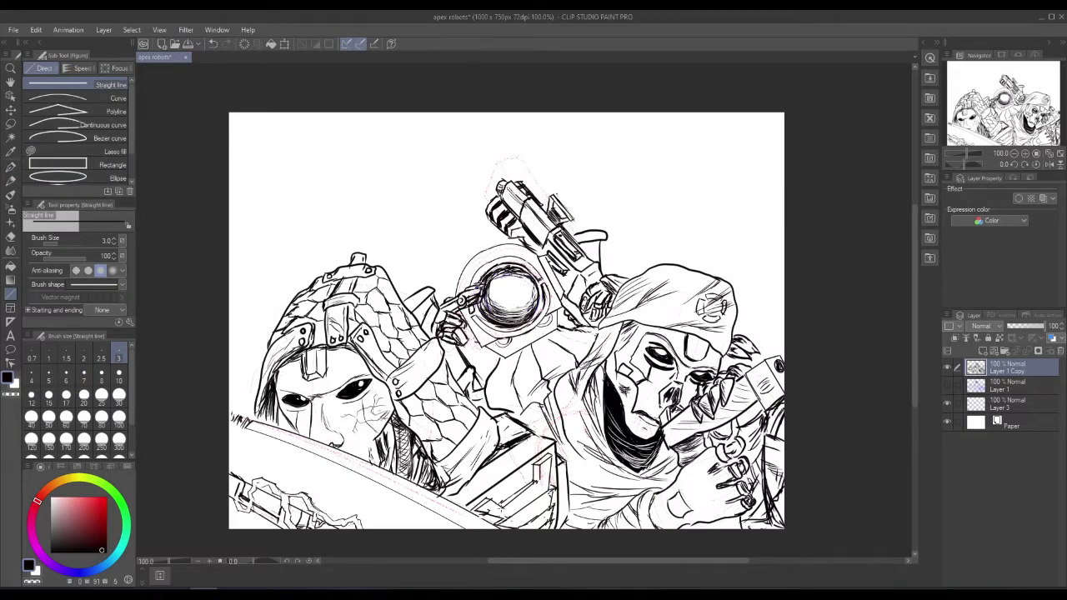
pyautogui.click(36, 31)
pyautogui.click(52, 43)
pyautogui.click(36, 29)
pyautogui.click(45, 40)
pyautogui.click(38, 30)
pyautogui.click(50, 44)
pyautogui.moveTo(538, 484); pyautogui.dragTo(503, 508)
pyautogui.moveTo(490, 266); pyautogui.dragTo(510, 255)
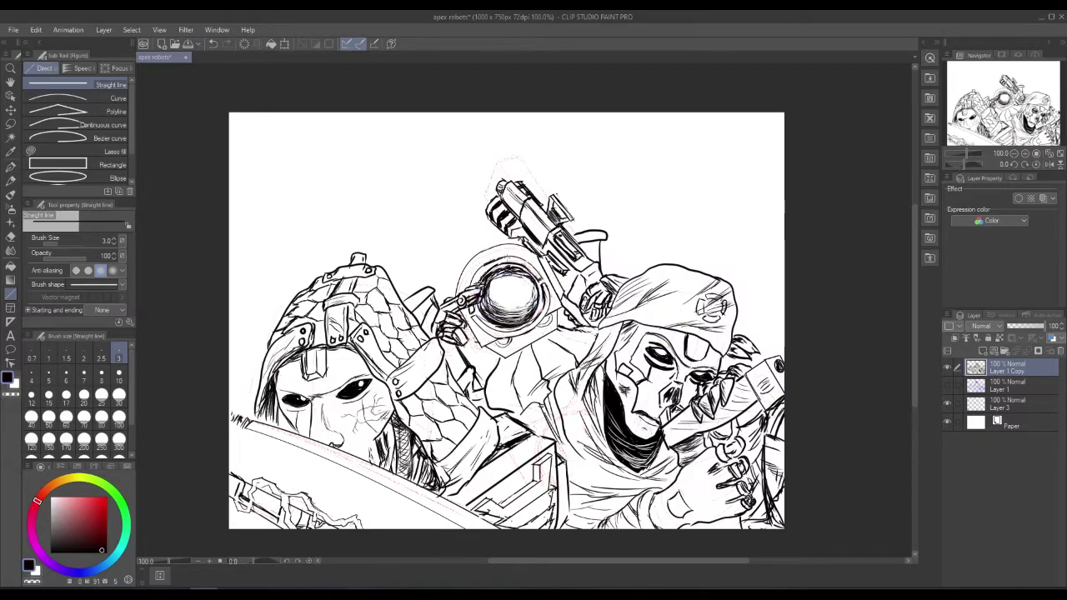
pyautogui.click(36, 30)
pyautogui.click(50, 42)
pyautogui.click(36, 30)
pyautogui.click(49, 43)
pyautogui.click(39, 37)
pyautogui.click(47, 38)
pyautogui.click(42, 30)
pyautogui.click(41, 30)
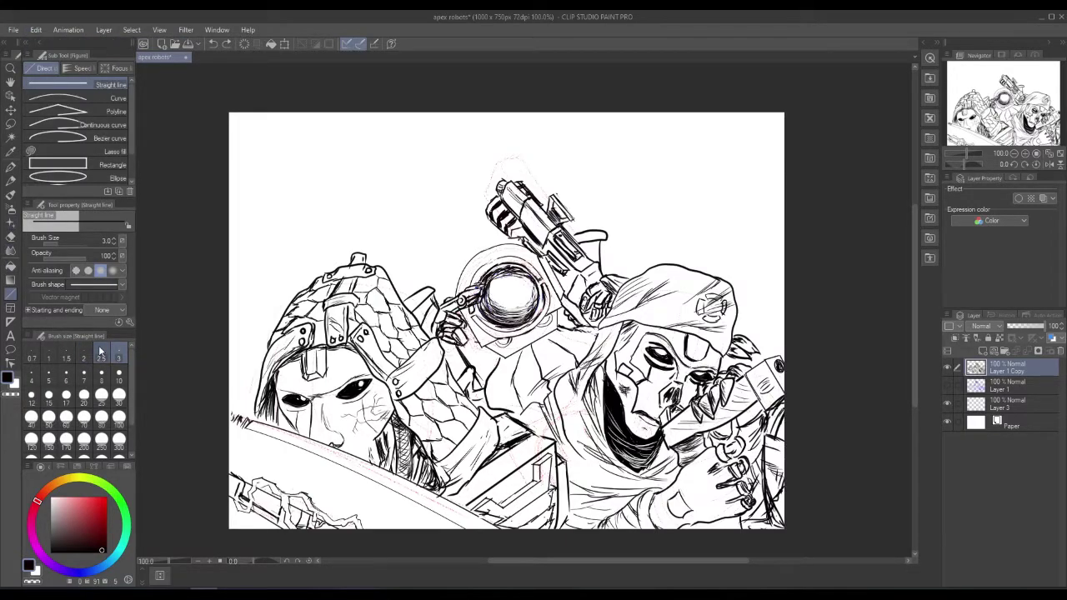
# - Shade the upper edge of the lens rim with the G-pen
pyautogui.click(11, 167)
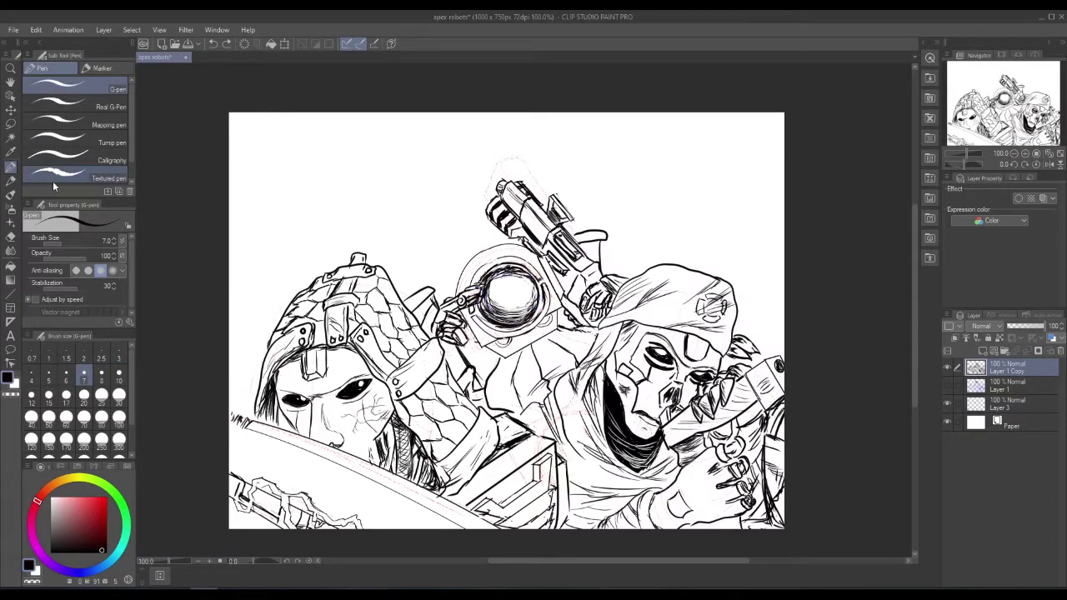
pyautogui.moveTo(486, 268)
pyautogui.mouseDown()
pyautogui.moveTo(500, 256)
pyautogui.moveTo(490, 262)
pyautogui.mouseUp()
pyautogui.moveTo(483, 270); pyautogui.dragTo(497, 259)
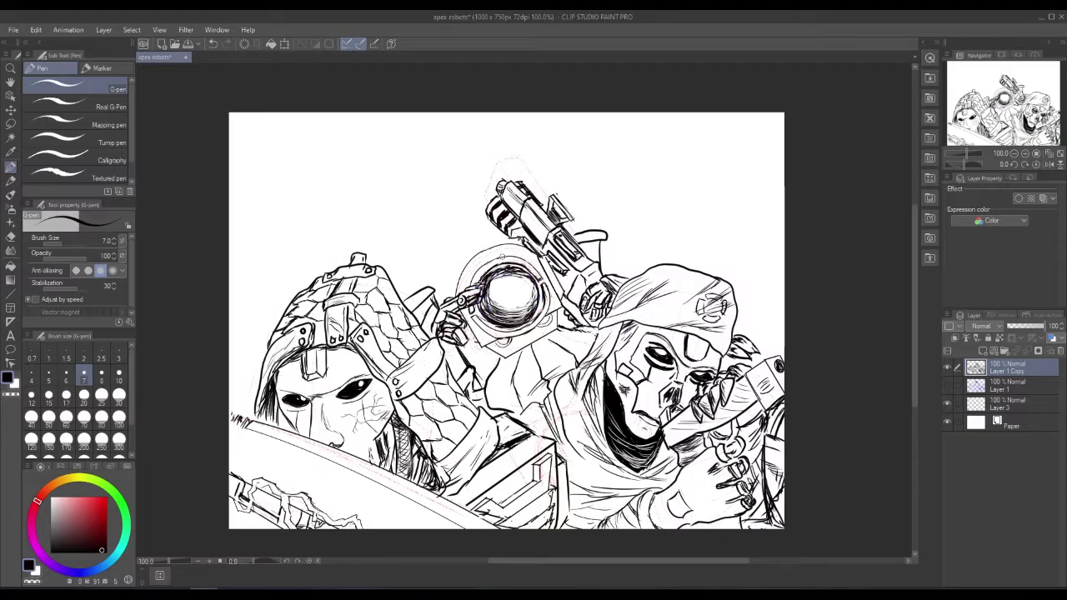
# - Darken the hair beside the left robot's chin with short strokes, and hide Layer 3
pyautogui.moveTo(374, 442); pyautogui.dragTo(375, 459)
pyautogui.moveTo(379, 447); pyautogui.dragTo(380, 467)
pyautogui.moveTo(374, 445)
pyautogui.mouseDown()
pyautogui.moveTo(380, 463)
pyautogui.moveTo(368, 454)
pyautogui.mouseUp()
pyautogui.click(946, 404)
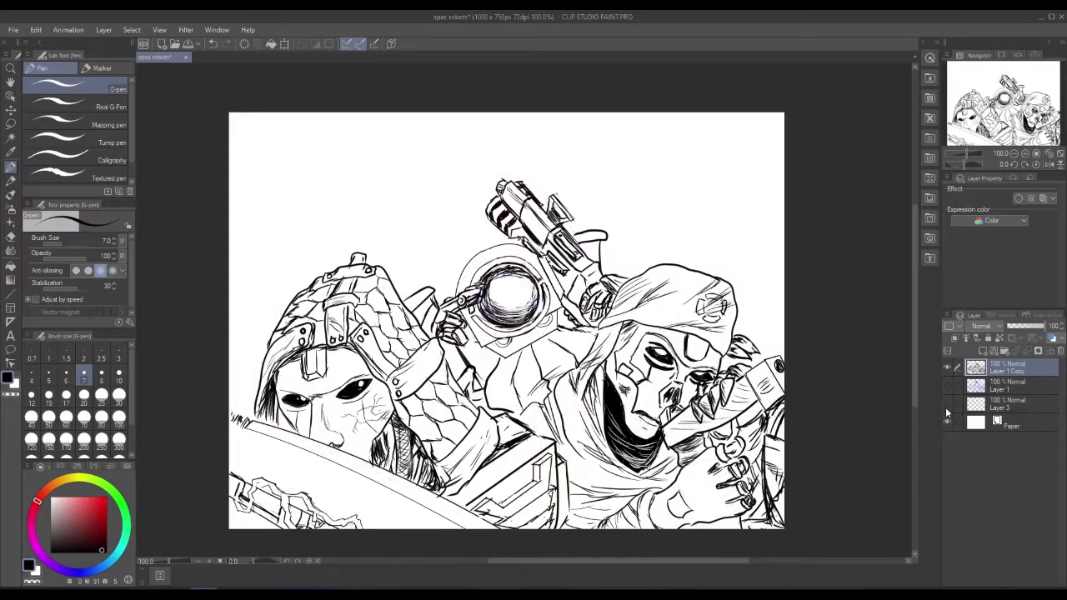
# - Darken the hair along the outer side of the left robot's face and save the file
pyautogui.moveTo(257, 415)
pyautogui.mouseDown()
pyautogui.moveTo(277, 428)
pyautogui.moveTo(267, 388)
pyautogui.moveTo(261, 400)
pyautogui.mouseUp()
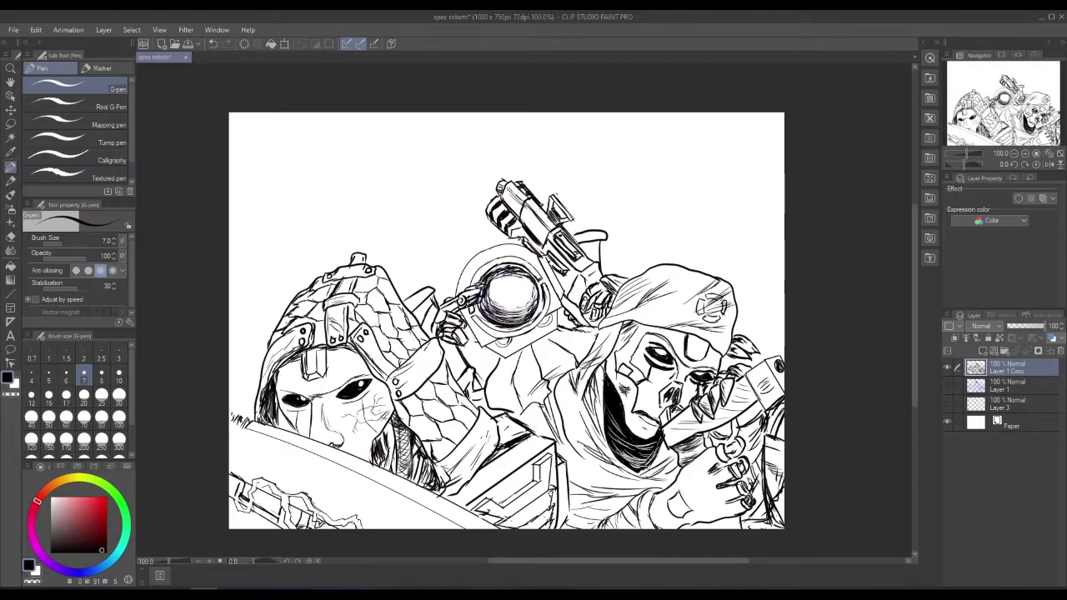
pyautogui.click(13, 29)
pyautogui.click(33, 110)
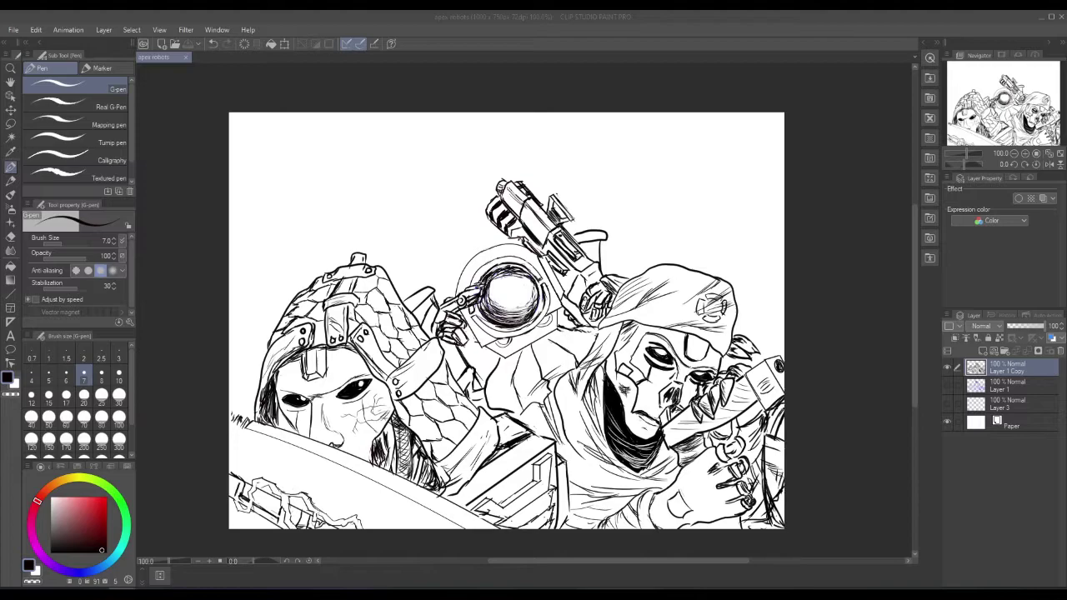
# - Add fine shading strokes inside the lens and a size 2.5 curve along its right rim
pyautogui.moveTo(528, 288); pyautogui.dragTo(507, 278)
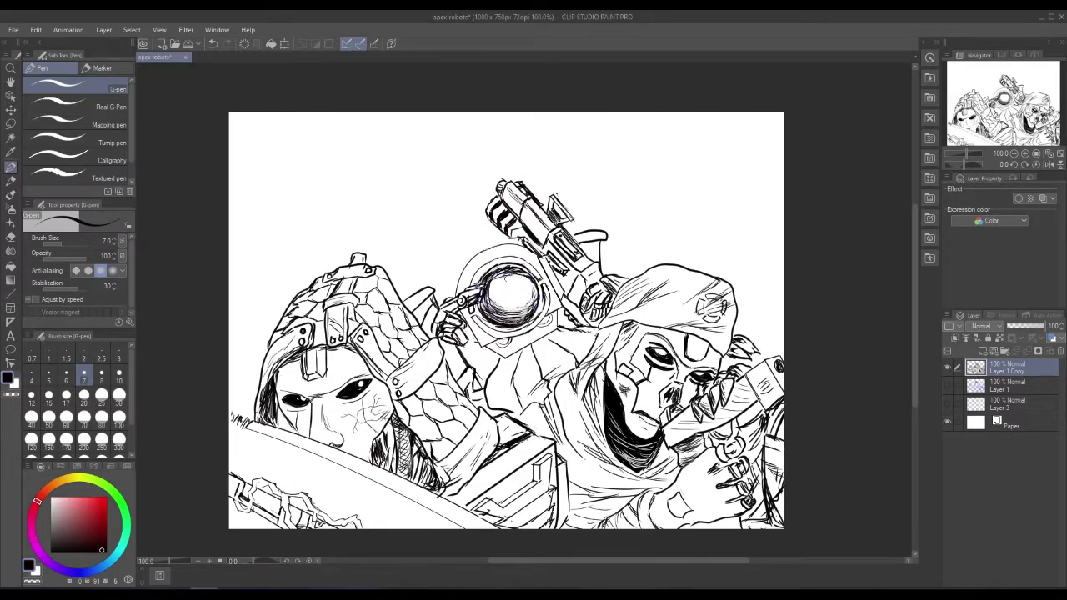
pyautogui.moveTo(529, 276); pyautogui.dragTo(538, 286)
pyautogui.click(10, 293)
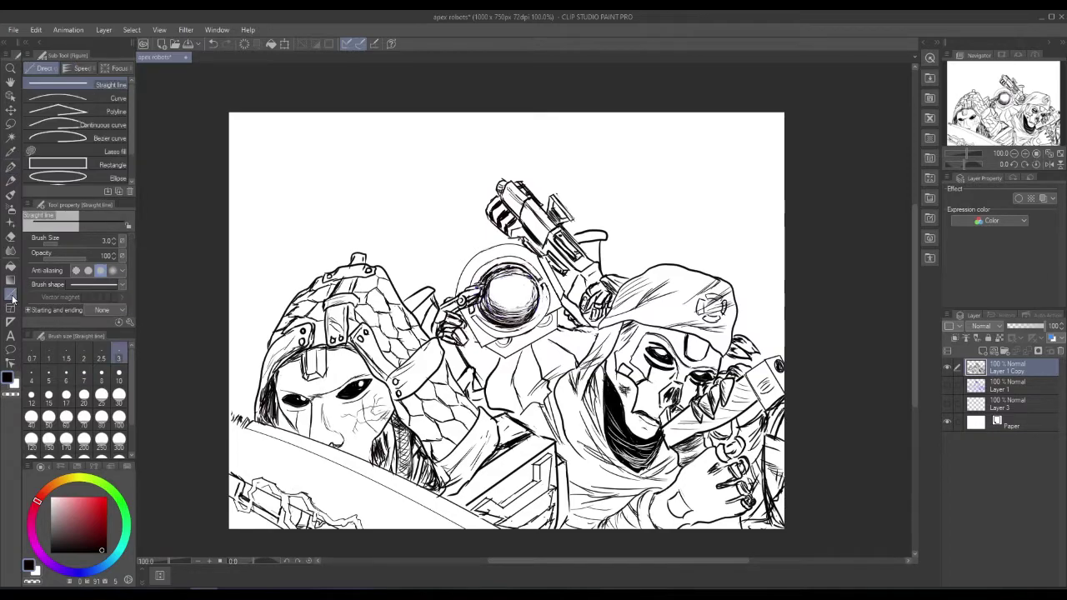
pyautogui.click(72, 98)
pyautogui.moveTo(542, 286); pyautogui.dragTo(524, 330)
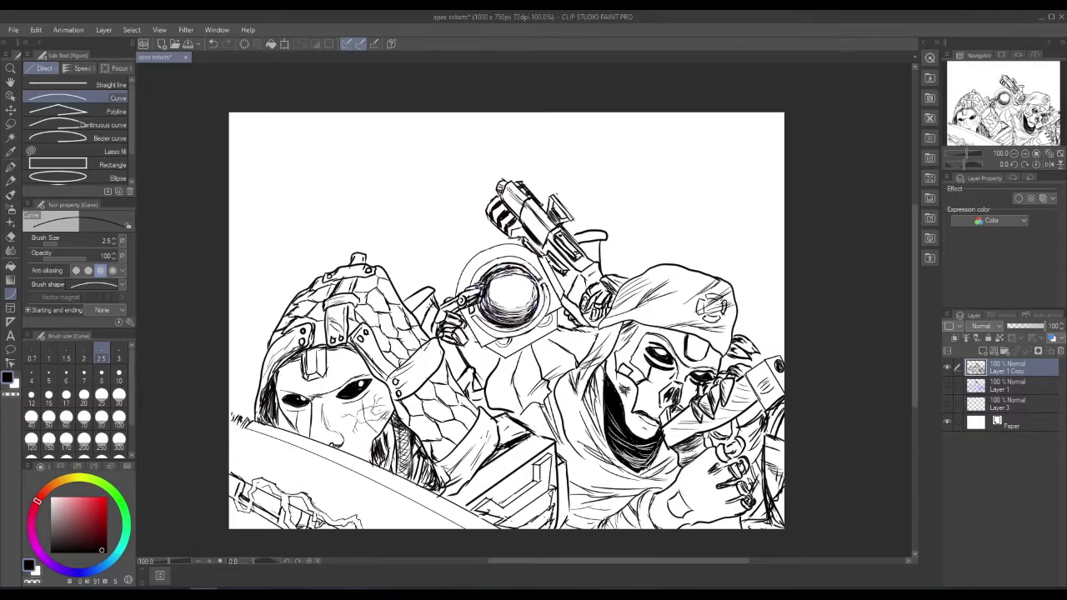
pyautogui.click(35, 30)
pyautogui.press('Escape')
# - Hatch the middle robot's chest below the lens with G-pen strokes
pyautogui.click(11, 167)
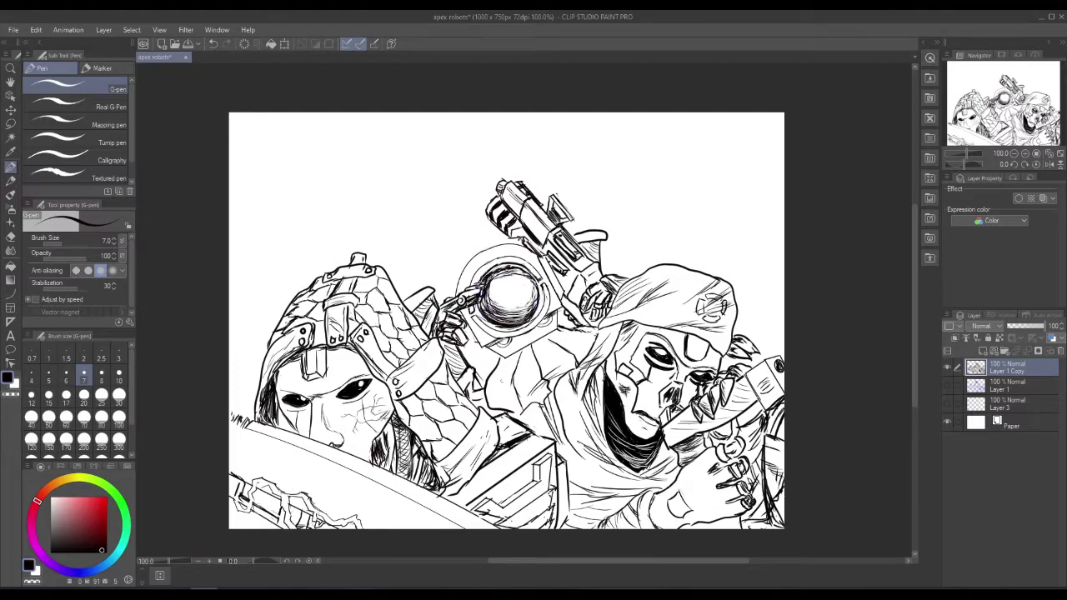
pyautogui.moveTo(499, 373); pyautogui.dragTo(529, 349)
pyautogui.moveTo(511, 356); pyautogui.dragTo(533, 348)
pyautogui.moveTo(519, 356); pyautogui.dragTo(549, 337)
pyautogui.moveTo(536, 346); pyautogui.dragTo(556, 330)
pyautogui.moveTo(533, 346)
pyautogui.mouseDown()
pyautogui.moveTo(562, 327)
pyautogui.moveTo(592, 329)
pyautogui.mouseUp()
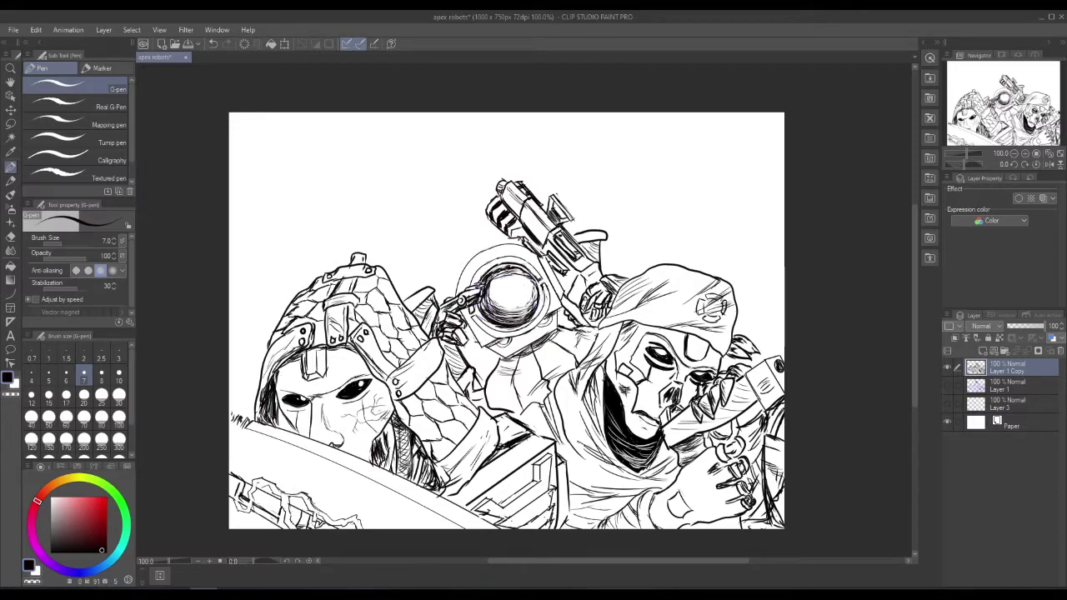
# - Shade the gap between the left robot's arm and the crate with short strokes, and save the file
pyautogui.moveTo(489, 411); pyautogui.dragTo(500, 416)
pyautogui.moveTo(490, 410); pyautogui.dragTo(498, 422)
pyautogui.moveTo(491, 408)
pyautogui.mouseDown()
pyautogui.moveTo(504, 413)
pyautogui.moveTo(474, 399)
pyautogui.mouseUp()
pyautogui.moveTo(471, 396); pyautogui.dragTo(487, 406)
pyautogui.moveTo(477, 401); pyautogui.dragTo(494, 407)
pyautogui.click(13, 30)
pyautogui.click(39, 111)
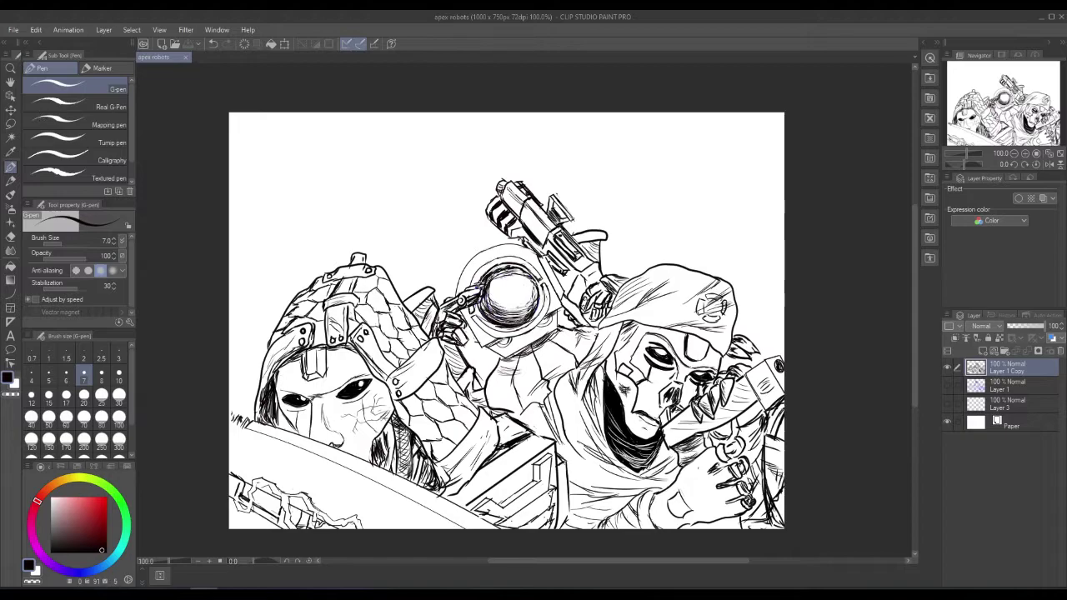
# - Hatch the right robot's fist and wrist below the chain, and save the file
pyautogui.moveTo(696, 462)
pyautogui.mouseDown()
pyautogui.moveTo(706, 455)
pyautogui.moveTo(695, 486)
pyautogui.moveTo(713, 507)
pyautogui.mouseUp()
pyautogui.moveTo(717, 501); pyautogui.dragTo(703, 505)
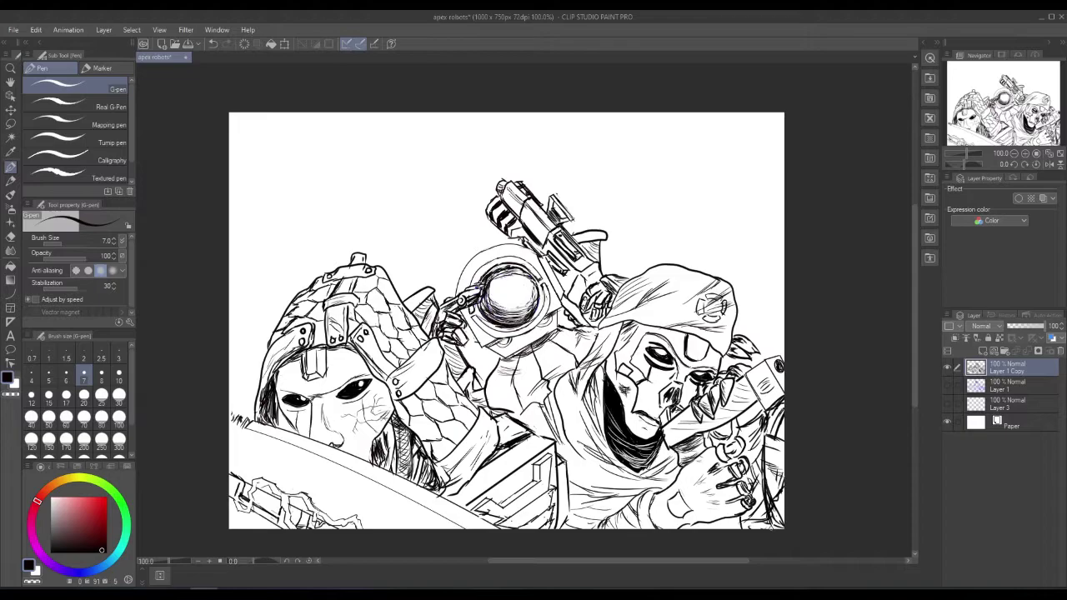
pyautogui.moveTo(678, 490); pyautogui.dragTo(681, 476)
pyautogui.moveTo(683, 524)
pyautogui.mouseDown()
pyautogui.moveTo(699, 518)
pyautogui.moveTo(678, 524)
pyautogui.moveTo(656, 504)
pyautogui.mouseUp()
pyautogui.moveTo(666, 493); pyautogui.dragTo(655, 504)
pyautogui.click(13, 29)
pyautogui.click(36, 123)
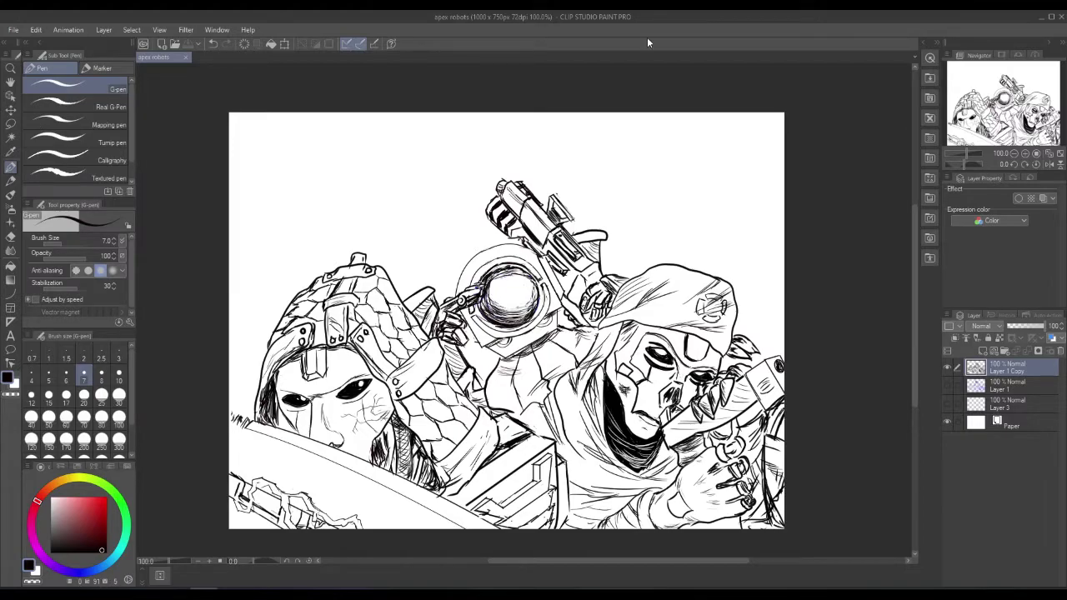
# - Touch up the ink around the right robot's eye and save the file
pyautogui.moveTo(664, 357); pyautogui.dragTo(673, 363)
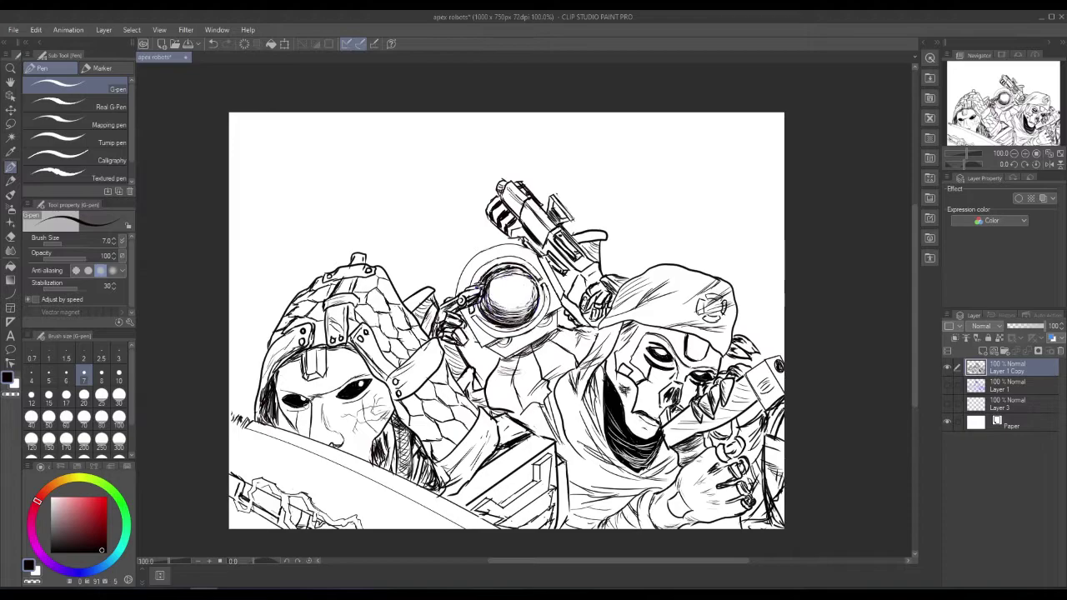
pyautogui.click(13, 30)
pyautogui.click(34, 114)
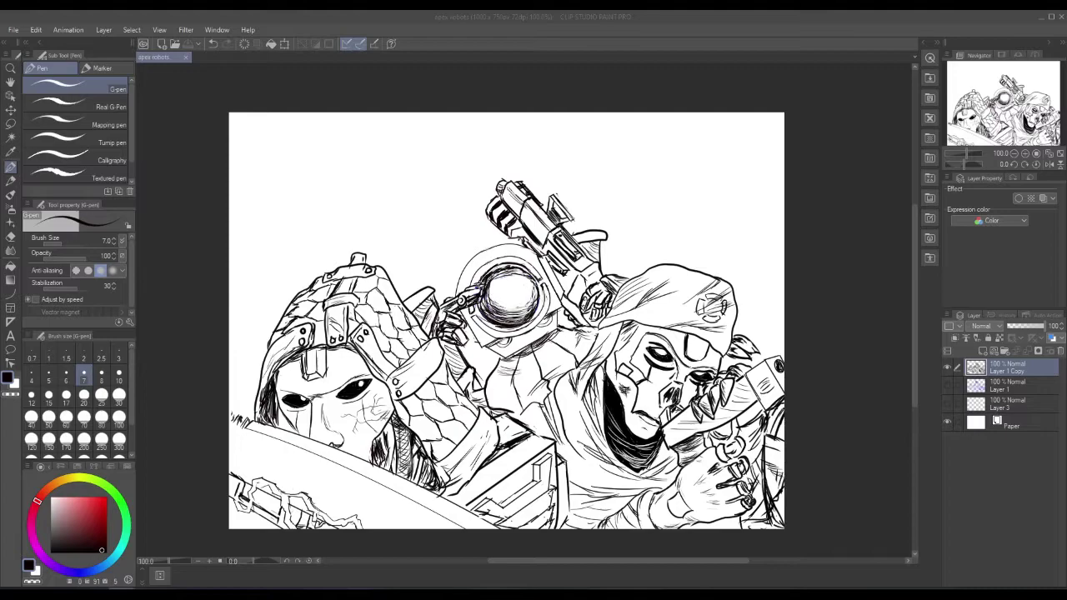
# - Add ink strokes to the hood edge beside the left robot's chin and save the file
pyautogui.moveTo(407, 428)
pyautogui.mouseDown()
pyautogui.moveTo(403, 438)
pyautogui.moveTo(391, 425)
pyautogui.mouseUp()
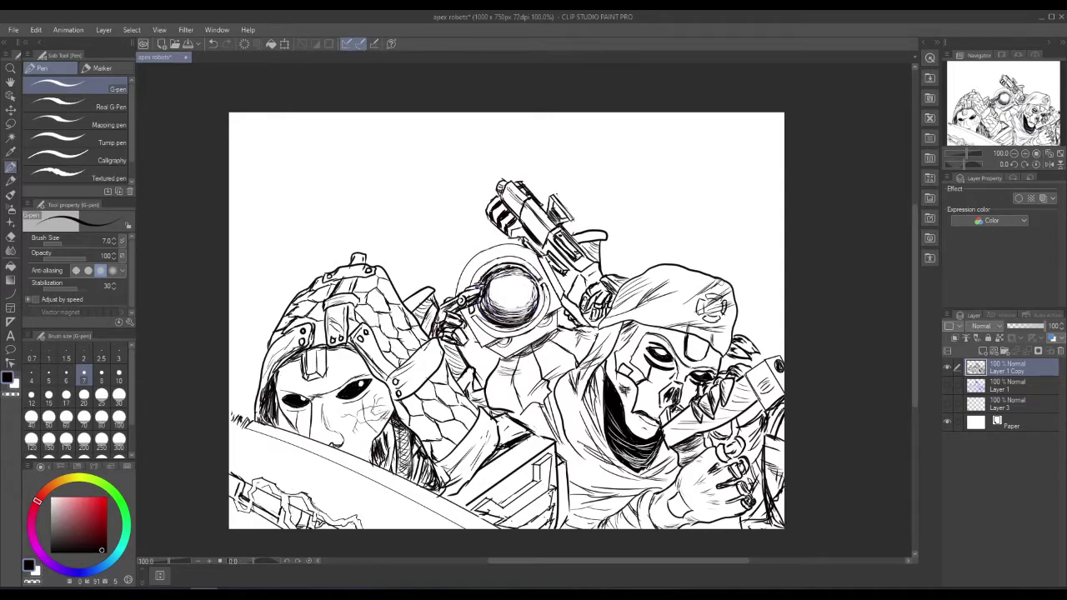
pyautogui.click(14, 29)
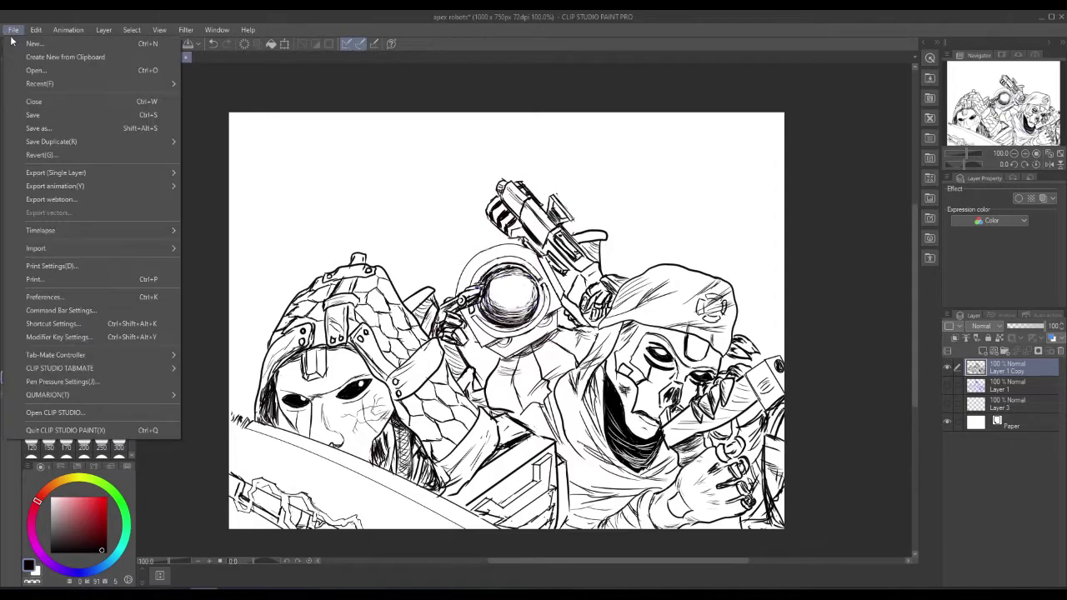
pyautogui.click(38, 111)
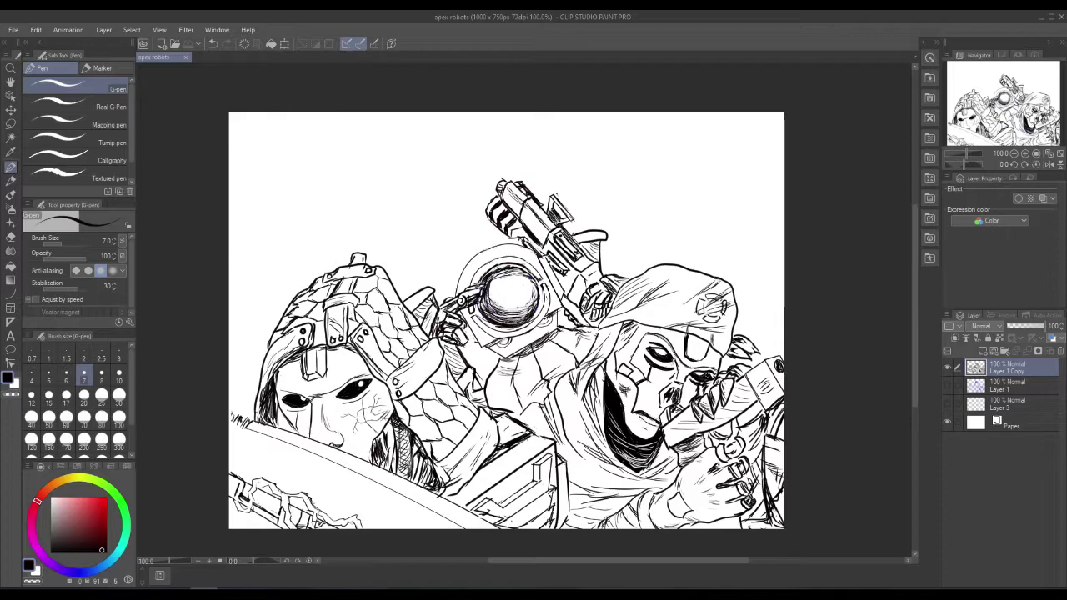
# - Darken the right robot's far eye with a short stroke, and switch to another window
pyautogui.moveTo(702, 371); pyautogui.dragTo(709, 378)
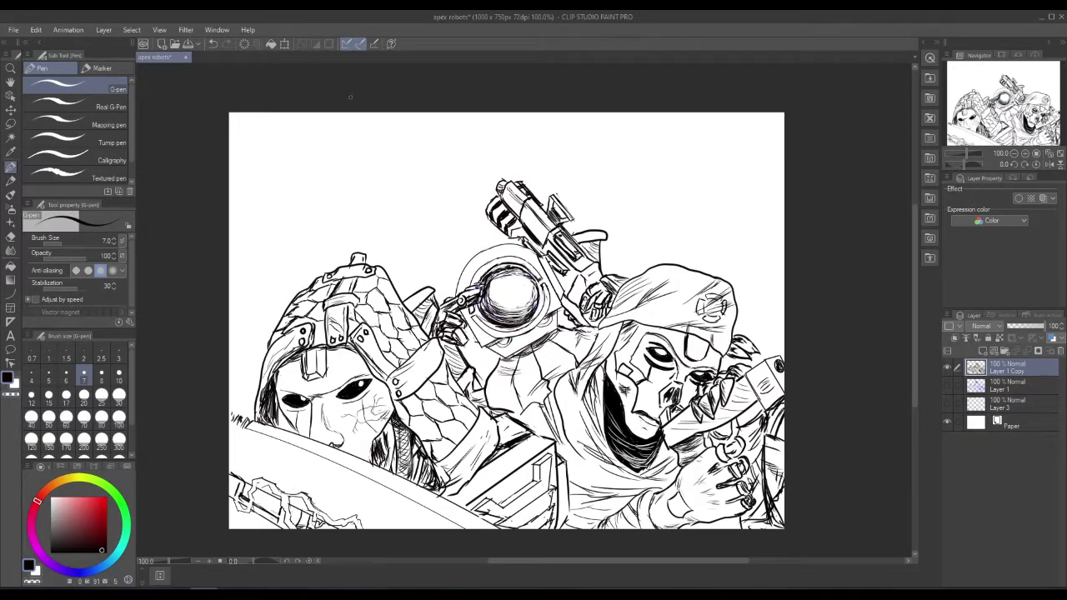
pyautogui.hotkey('alt', 'Tab')
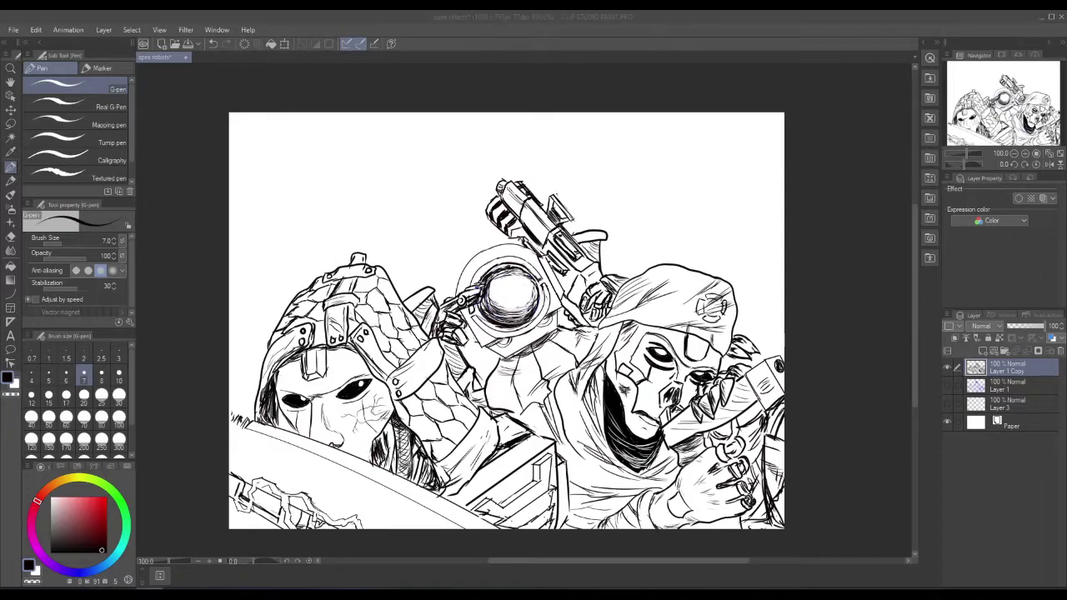